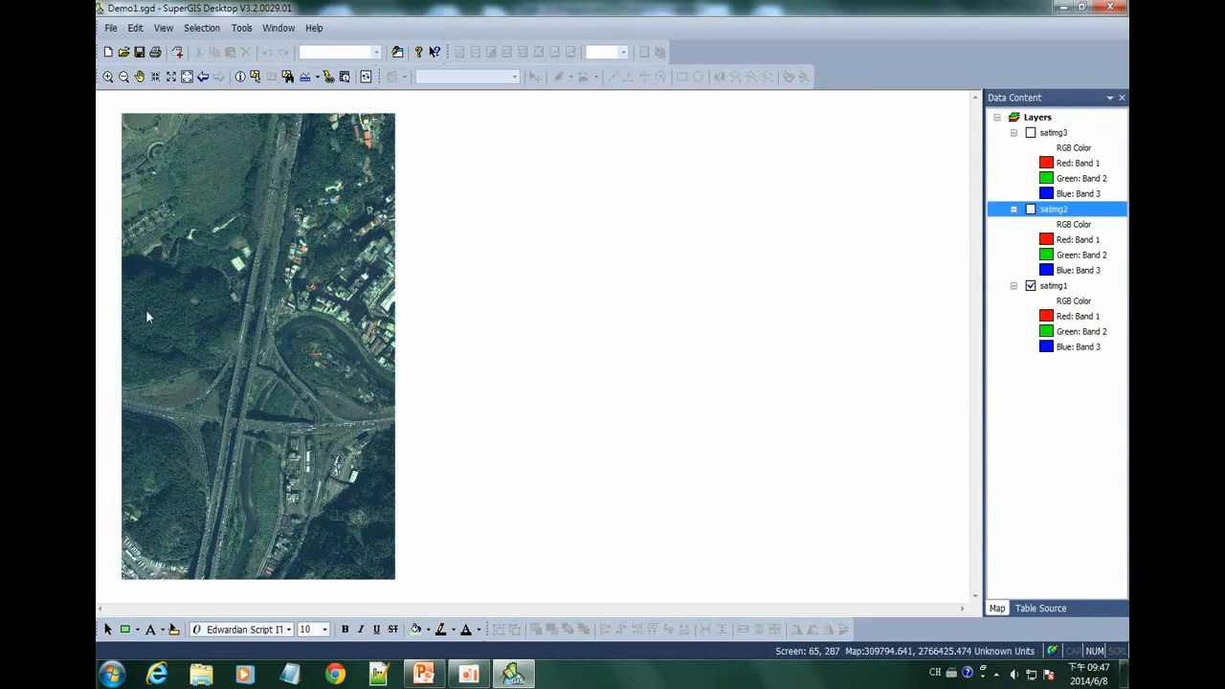
Display satimg2 and satimg3 one at a time, ending with all three satellite image layers visible.
click(1031, 286)
click(1031, 210)
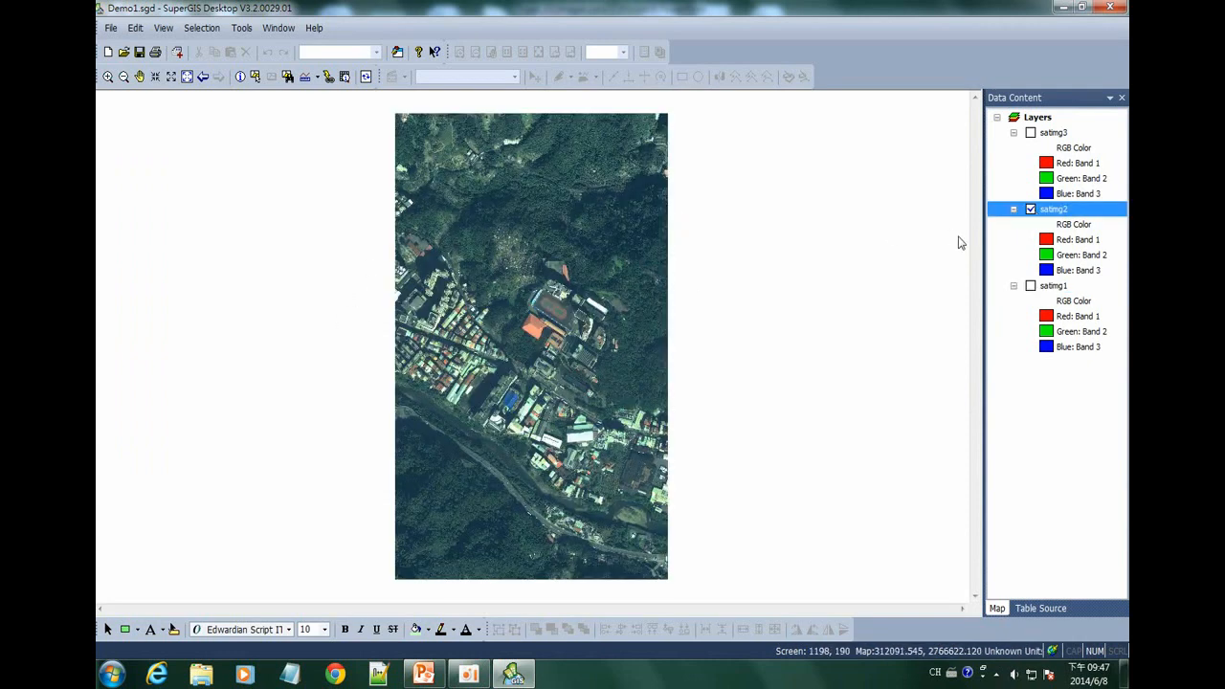
click(1031, 210)
click(1030, 133)
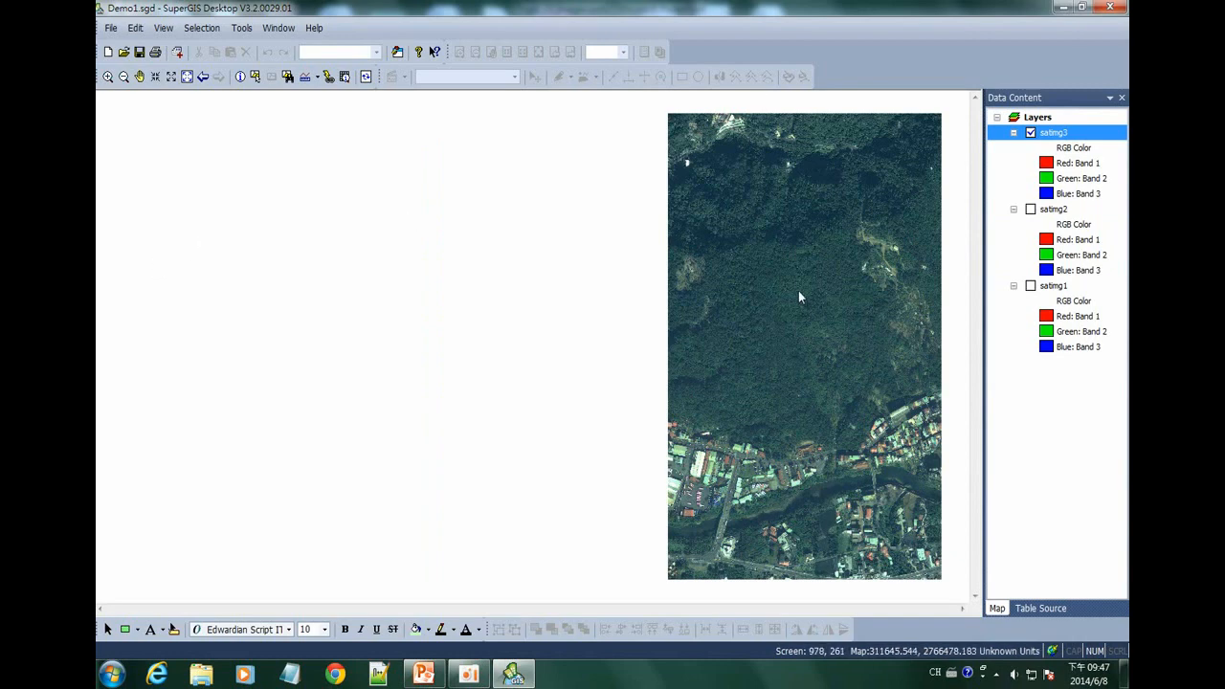
click(1030, 209)
click(1031, 286)
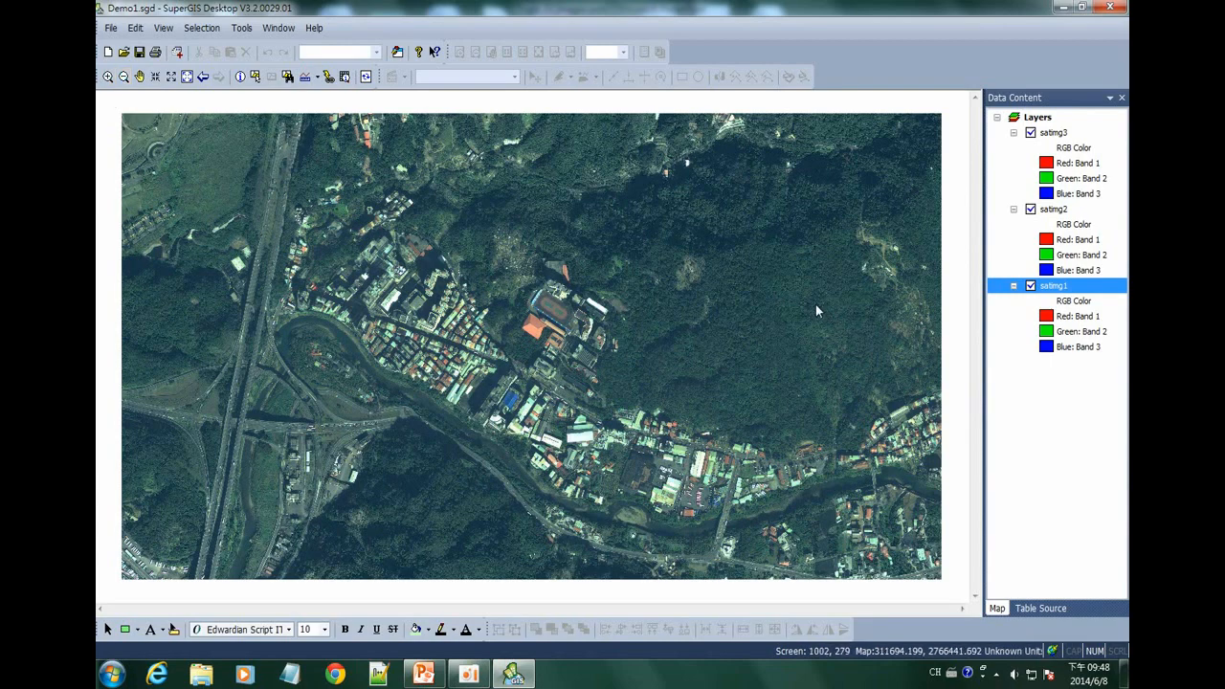
Enable the SuperGIS Toolkit toolbar and open the toolkit window over the map.
right_click(836, 63)
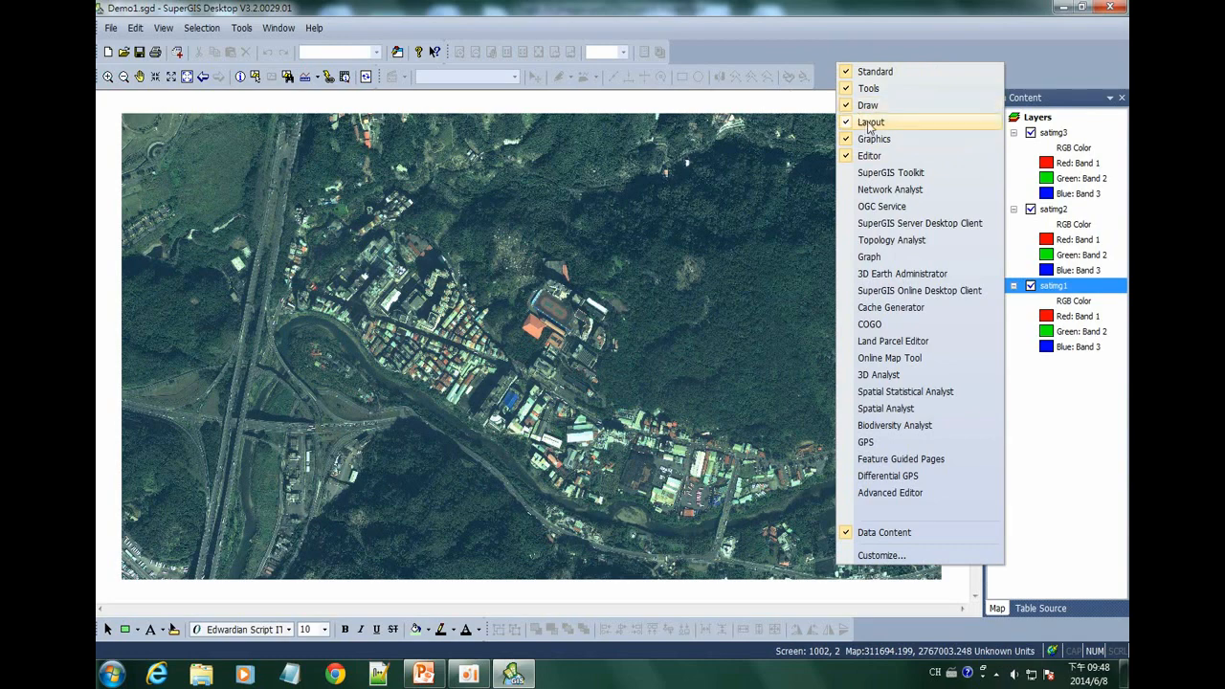
click(909, 178)
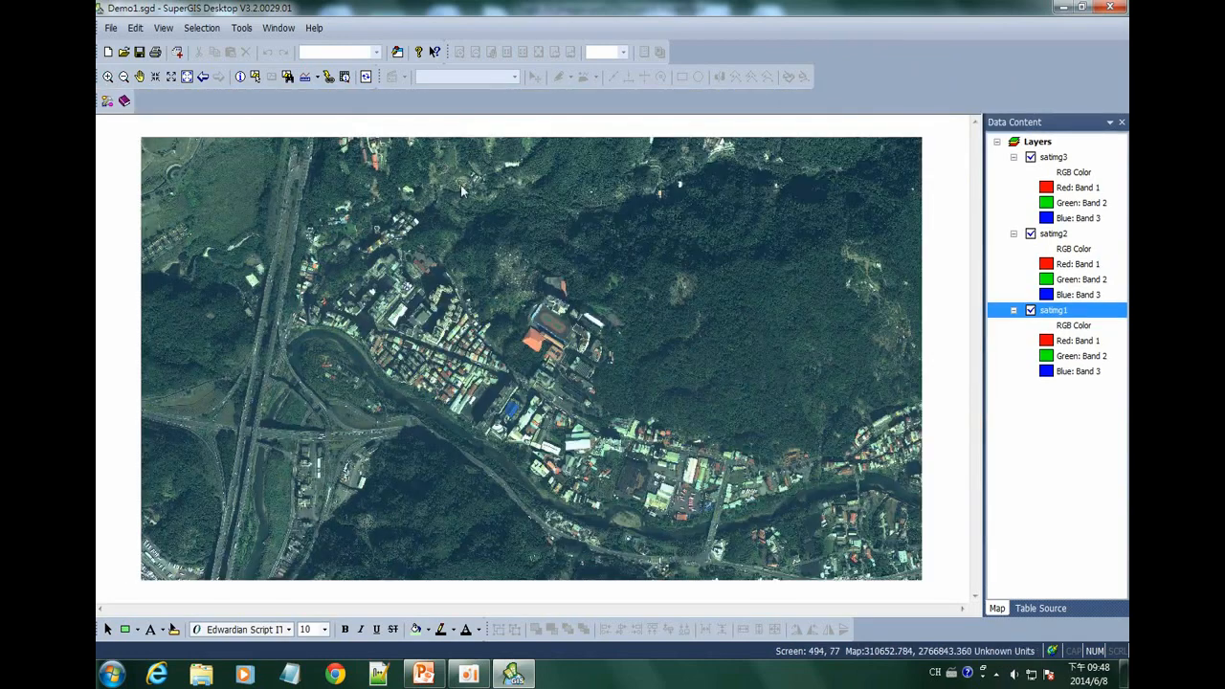
click(107, 100)
drag(204, 38, 253, 176)
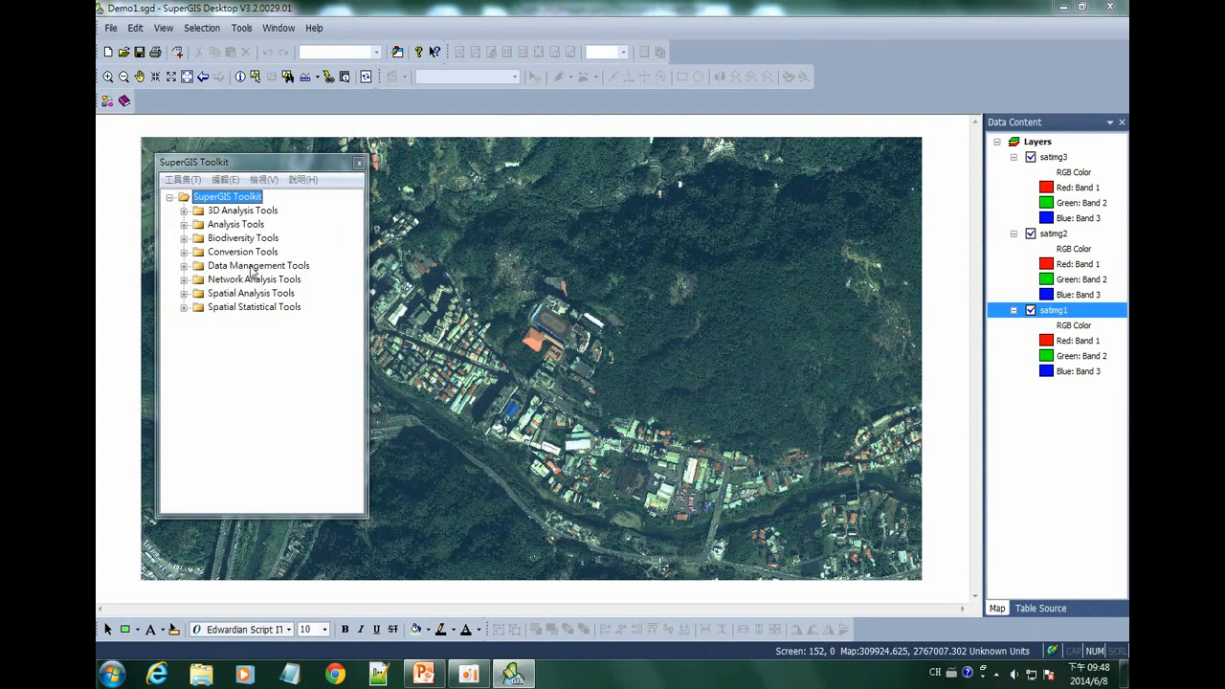
Open the Mosaic tool from the Raster Processing group of the Data Management Tools.
click(183, 268)
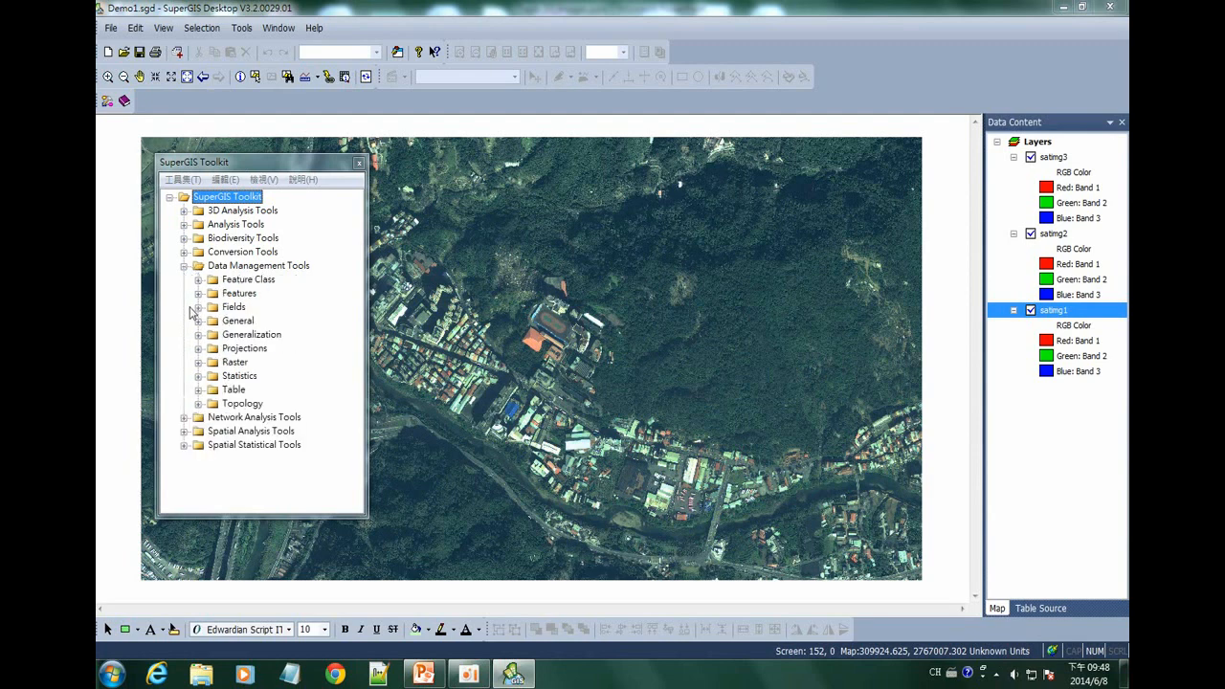
click(234, 362)
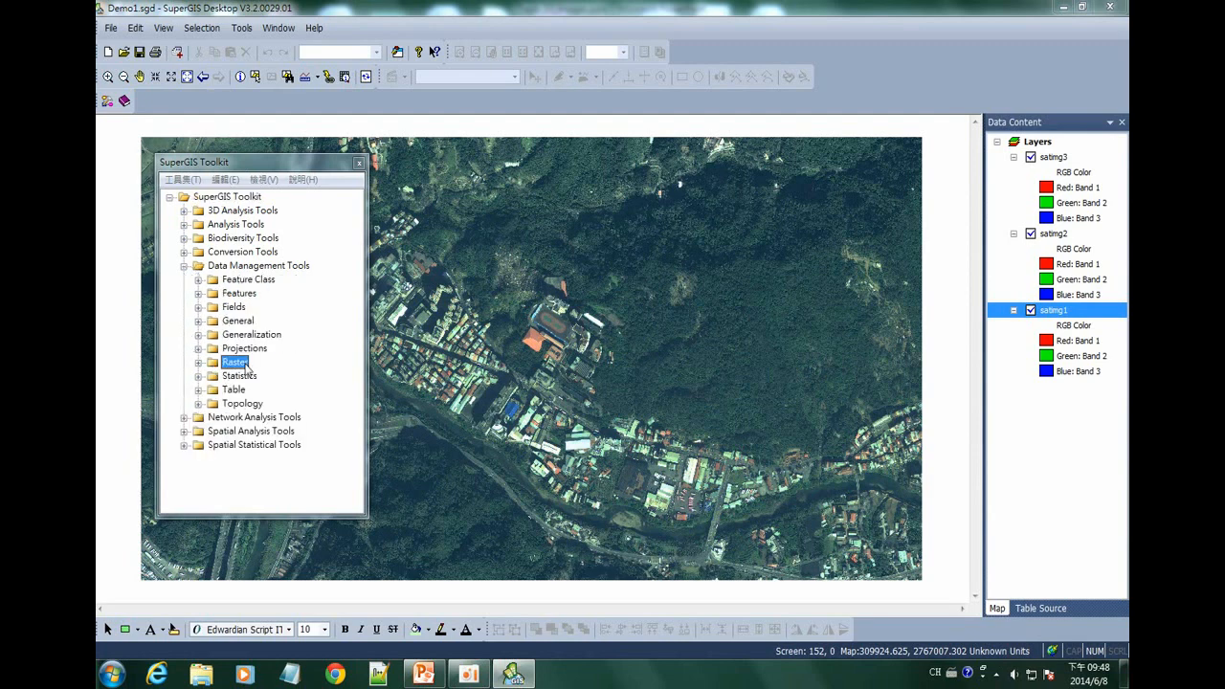
click(198, 363)
drag(235, 172, 190, 148)
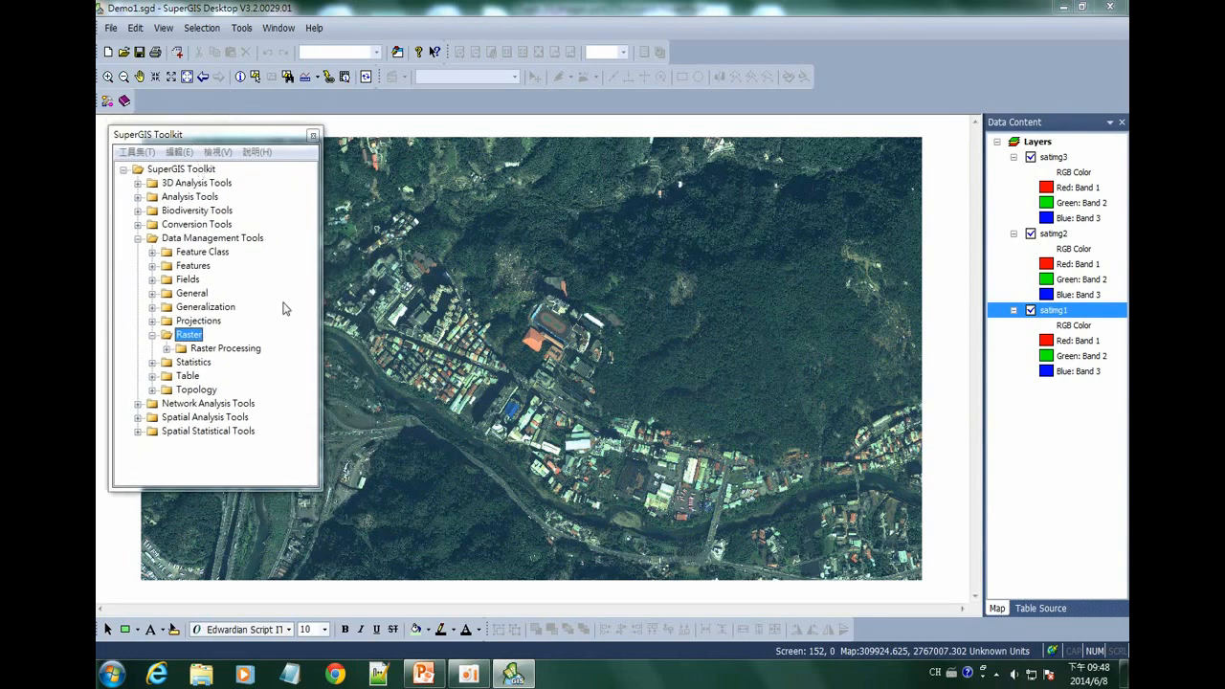
click(166, 350)
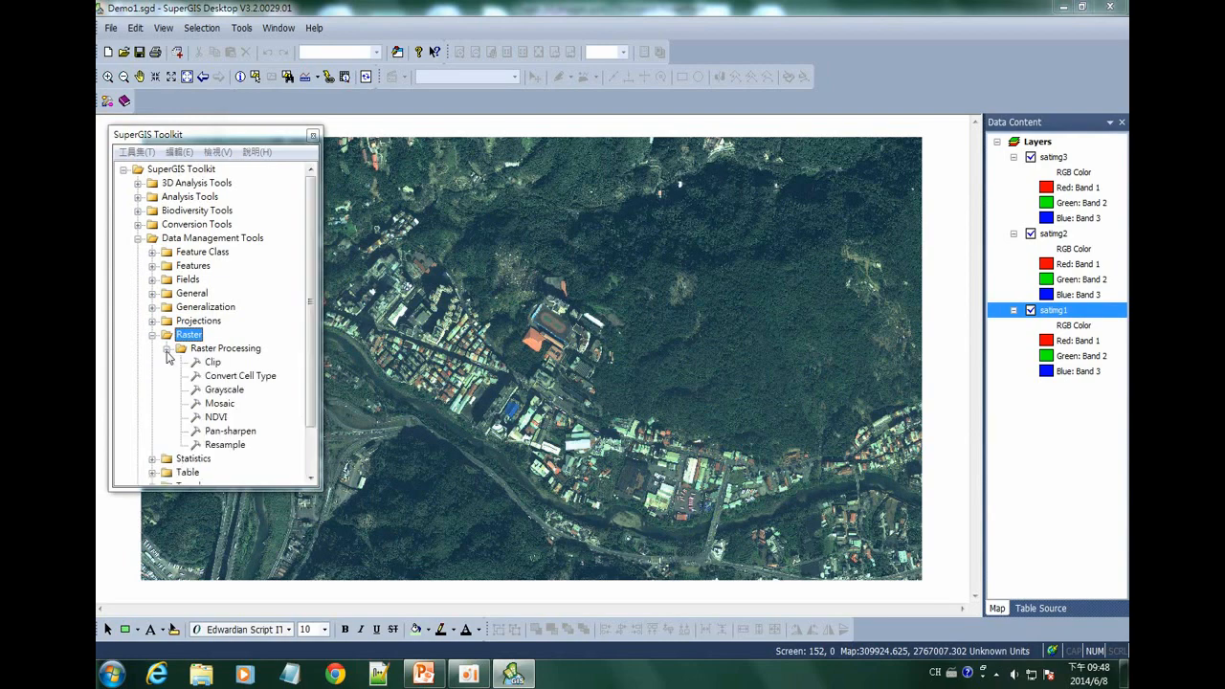
click(220, 406)
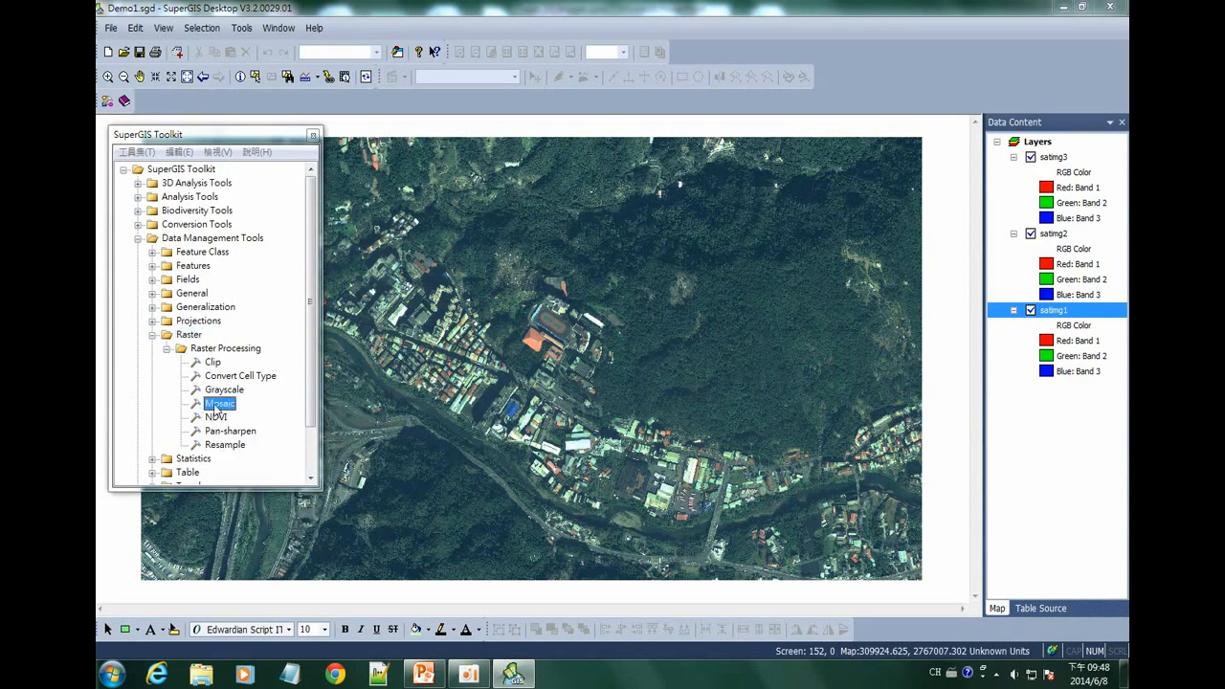
double_click(225, 407)
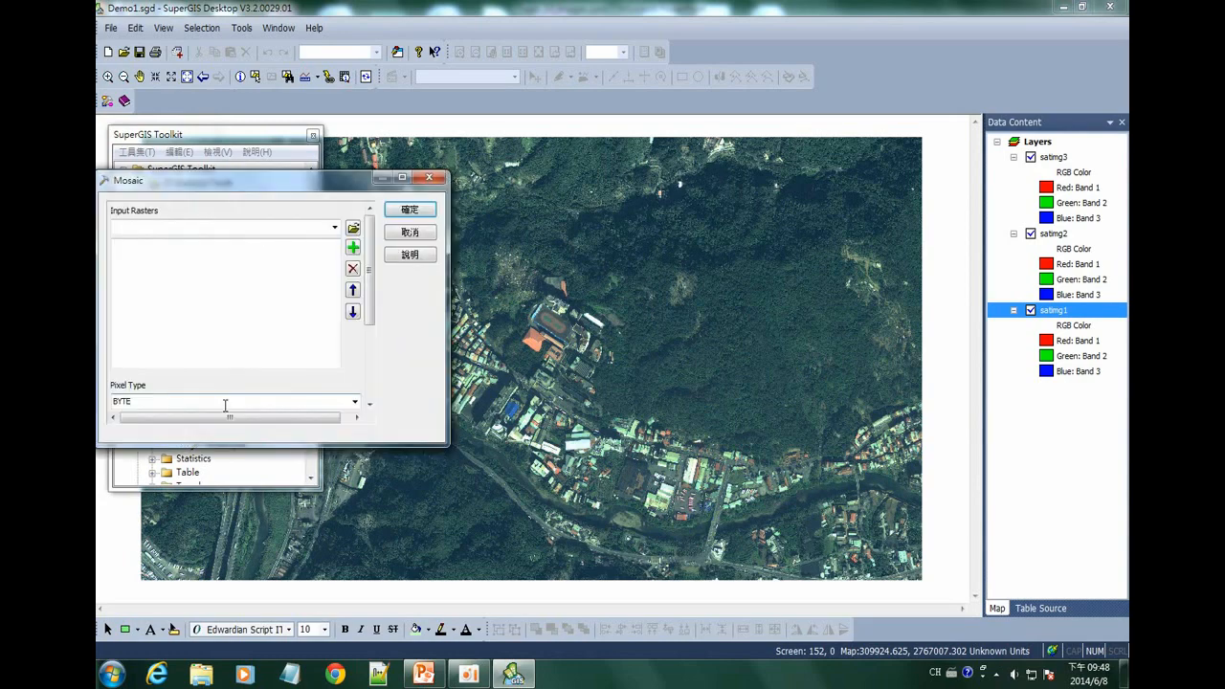
drag(263, 181, 501, 135)
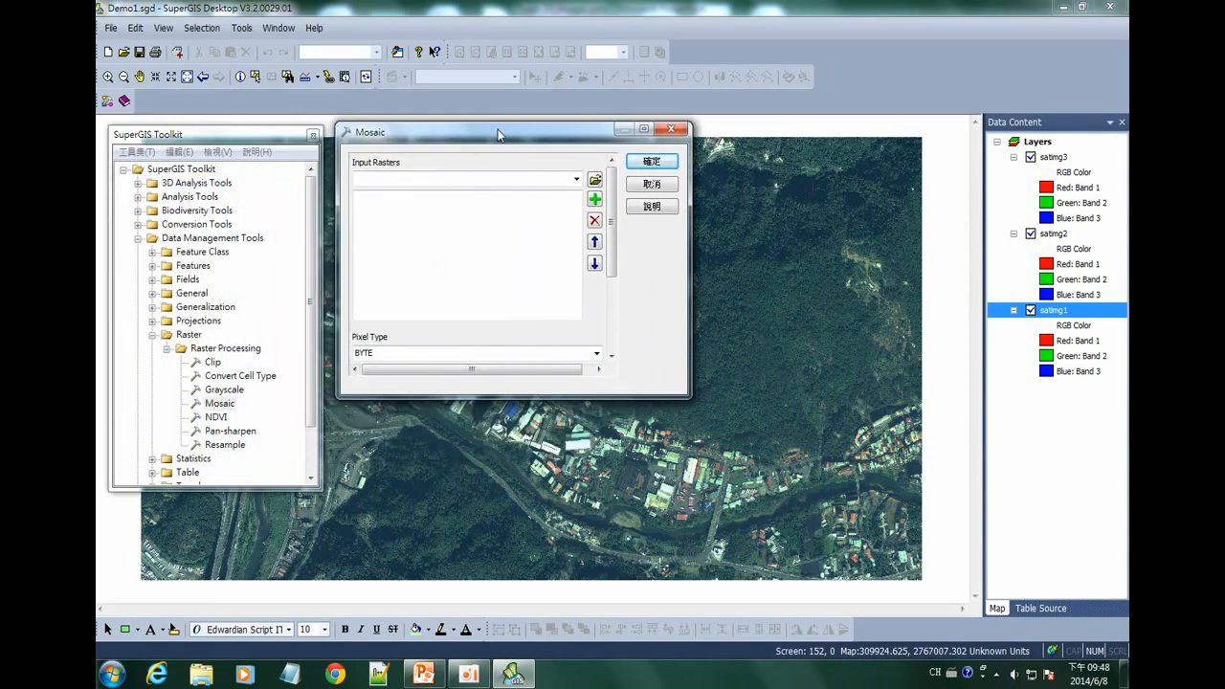
Add satimg1, satimg2 and satimg3 in that order as the input rasters of the mosaic.
click(573, 182)
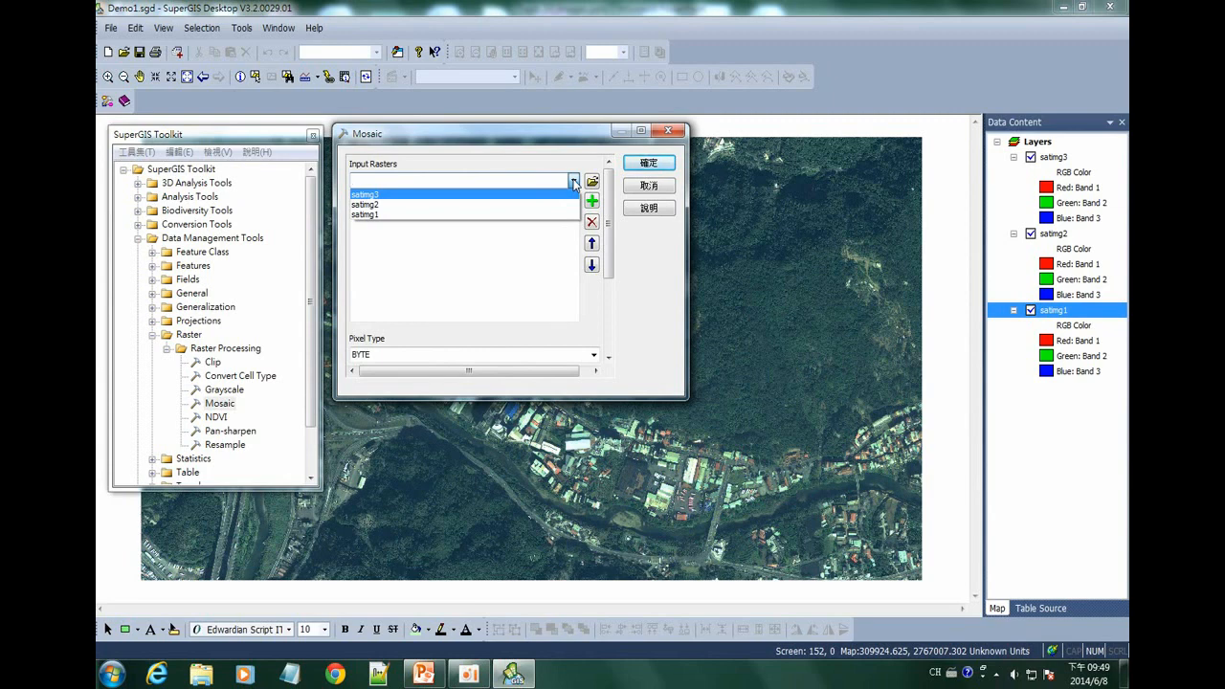
click(546, 214)
click(574, 181)
click(565, 203)
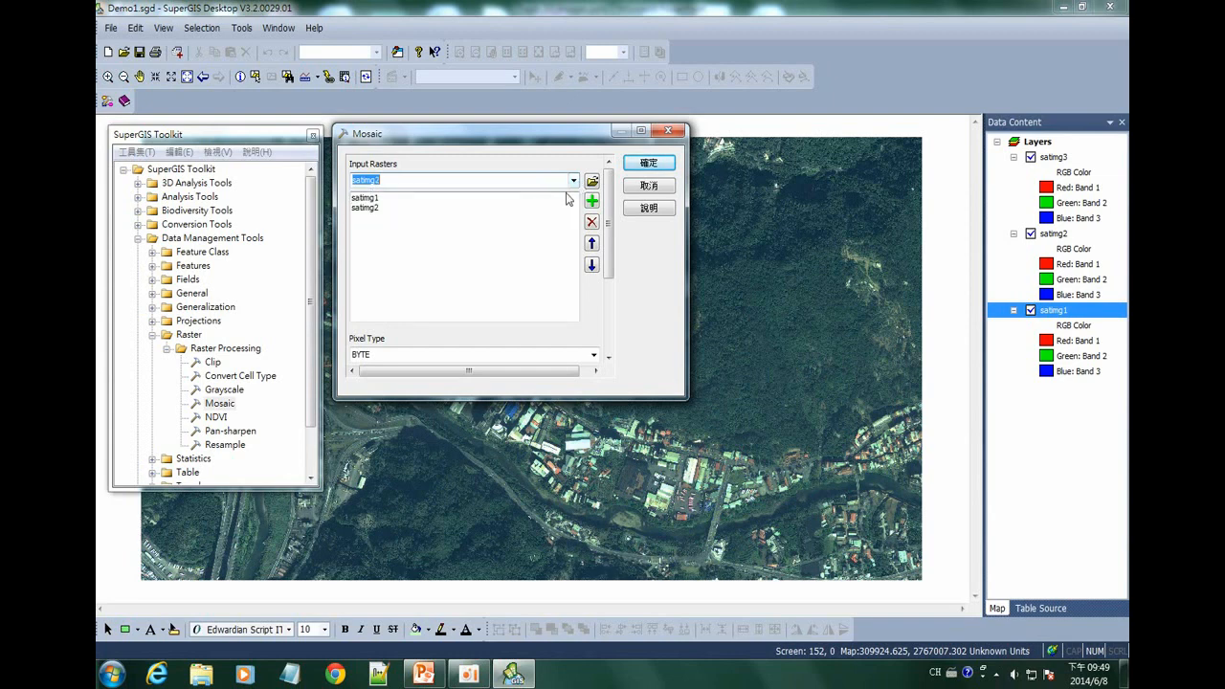
click(573, 181)
click(566, 196)
Set the mosaic to pixel type BYTE, mosaic mode LAST and colormap mode FIRST, with the output cell size blank.
scroll(611, 222, down, 5)
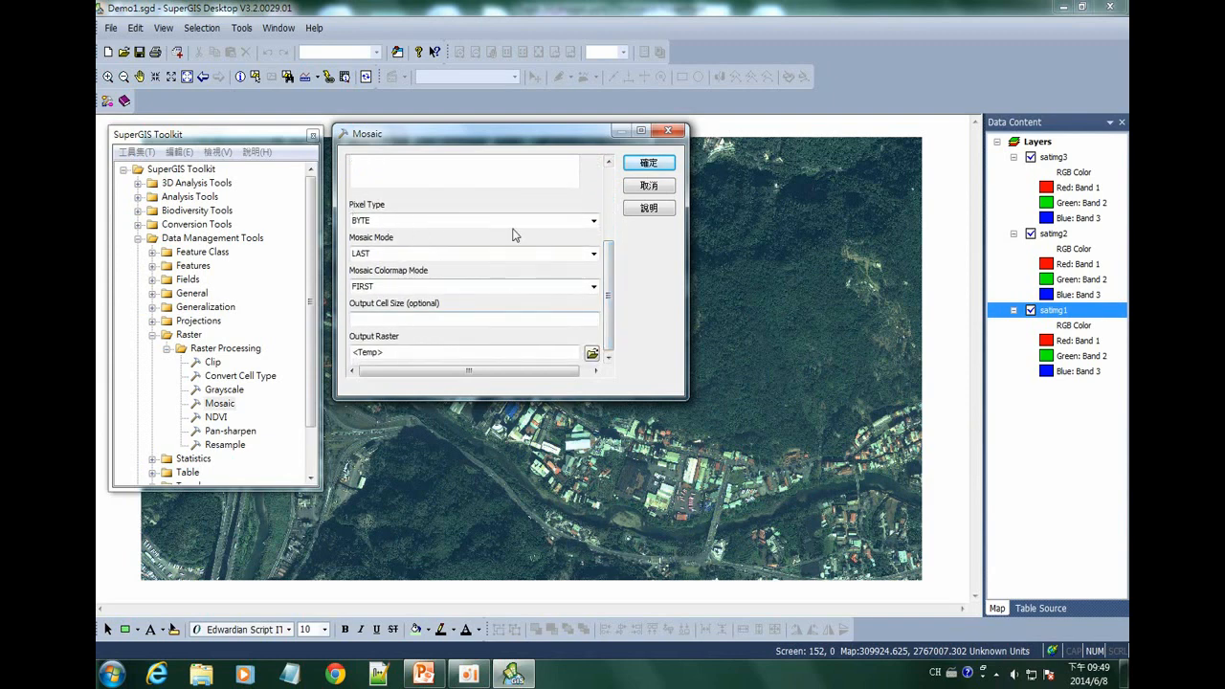
click(592, 221)
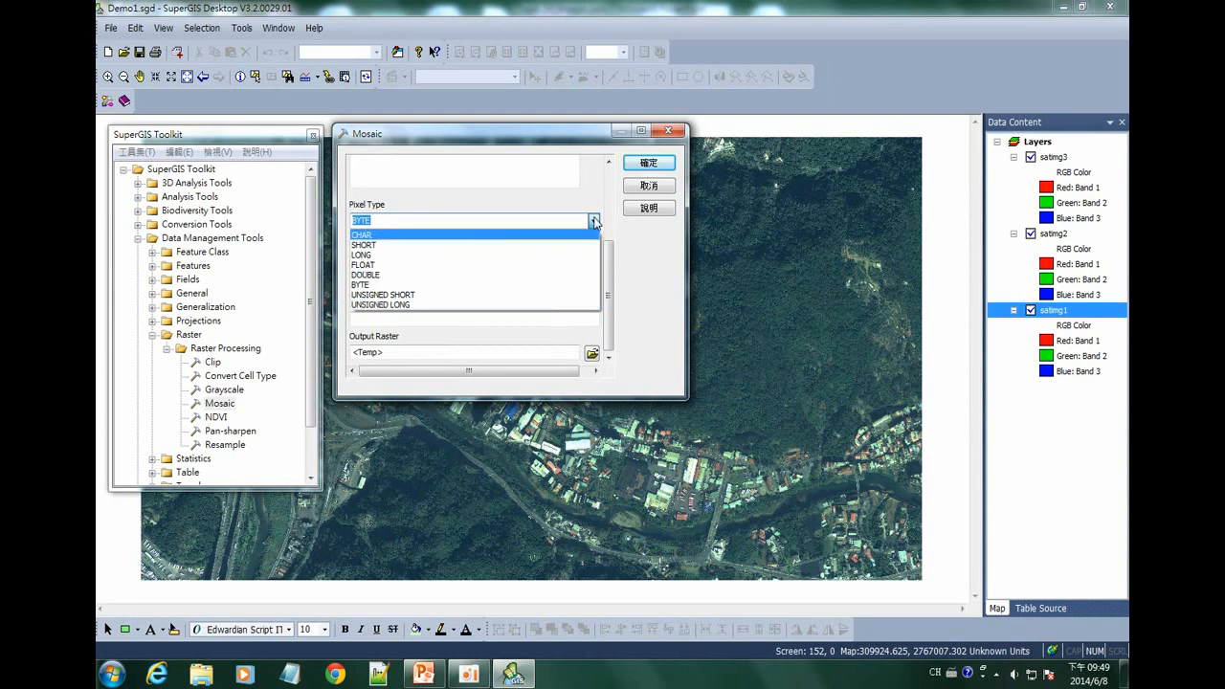
click(593, 221)
click(594, 254)
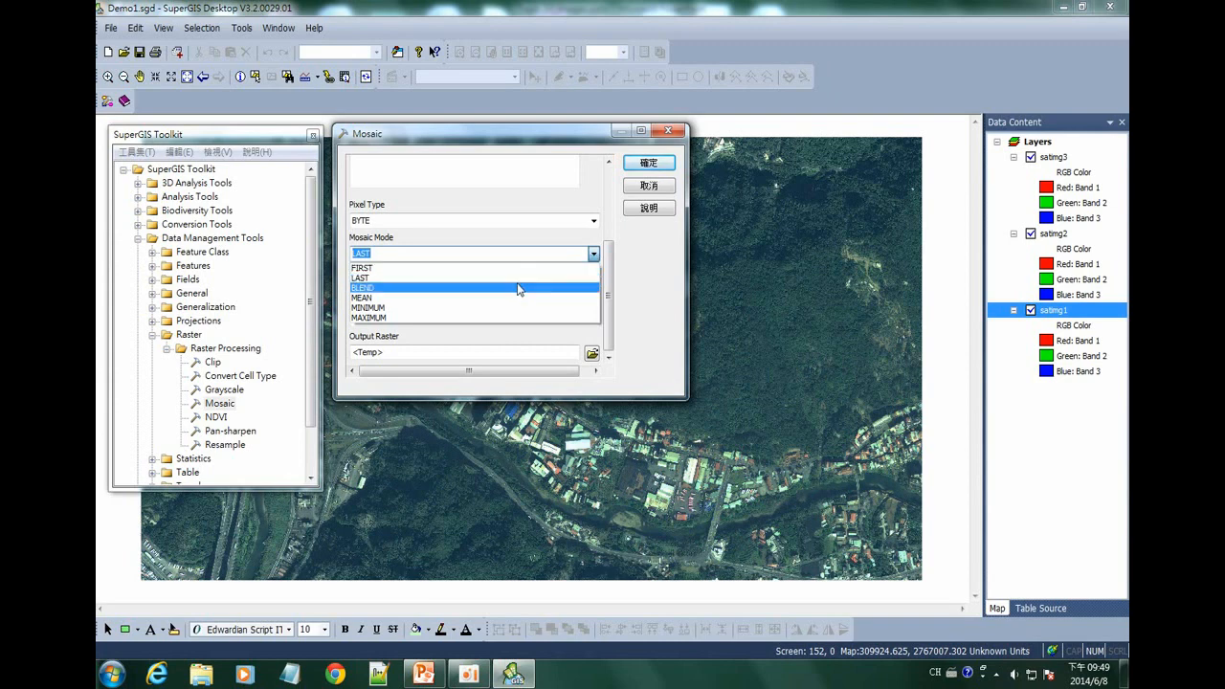
click(575, 277)
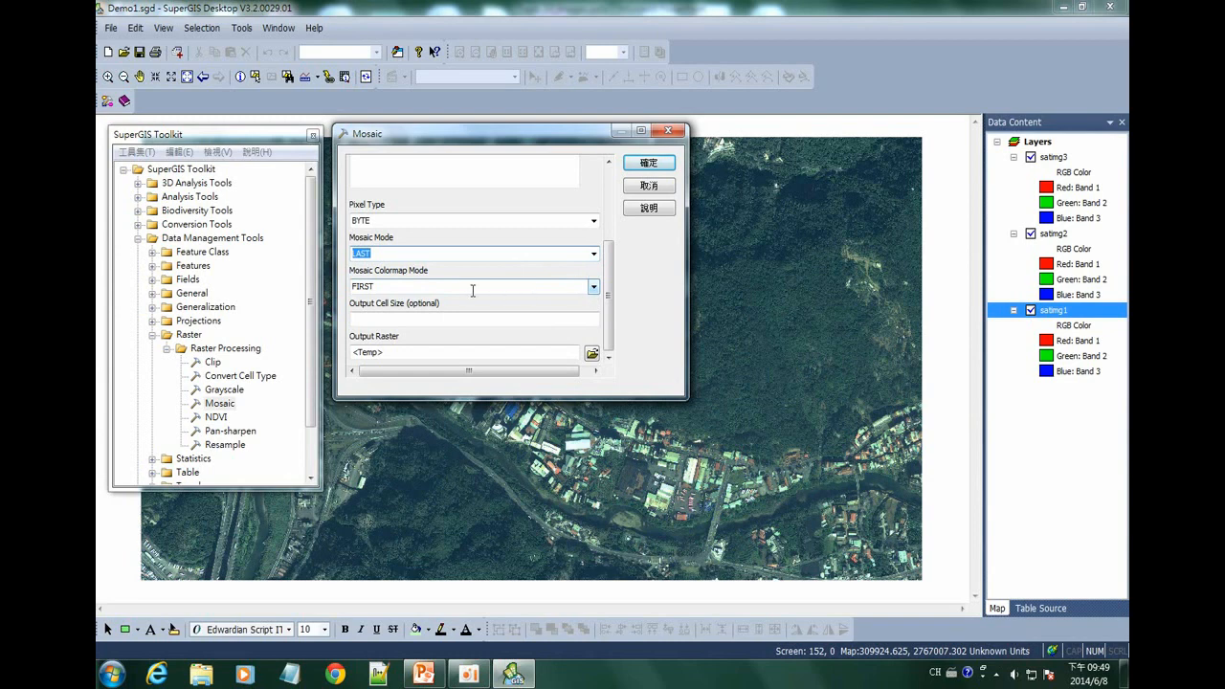
click(593, 288)
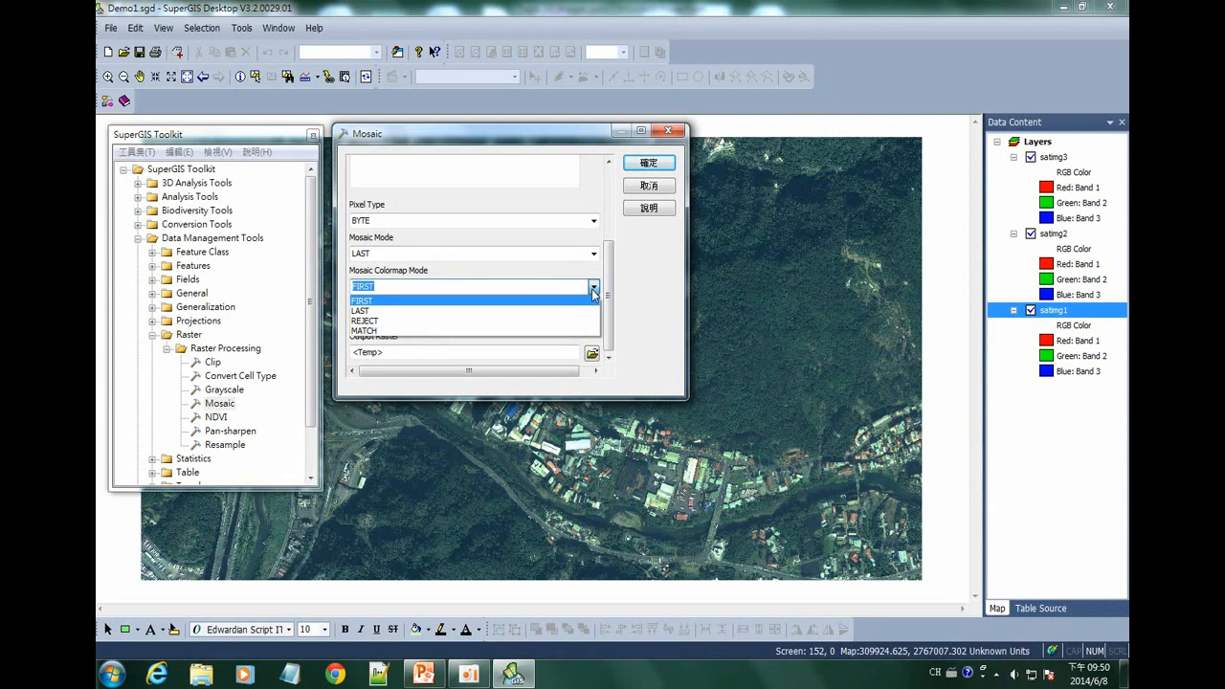
click(592, 288)
click(510, 321)
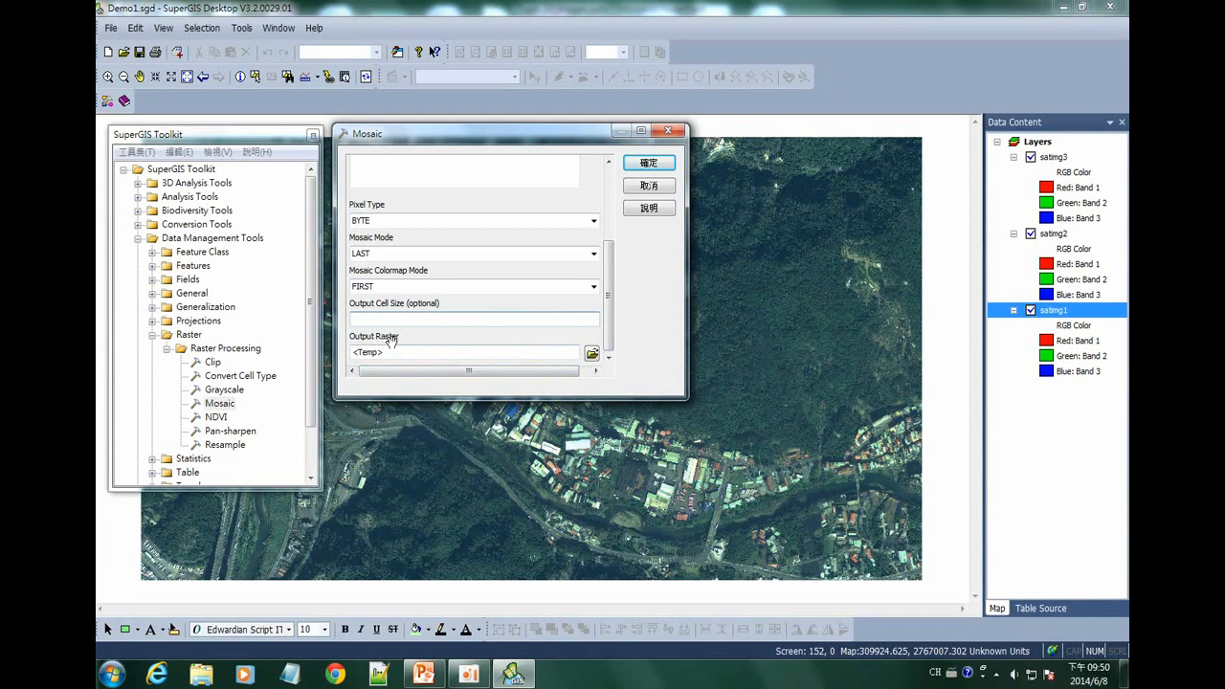
Set the output raster to a SuperGIS Raster Data file named SatImgMerge in the DemoData folder.
click(591, 354)
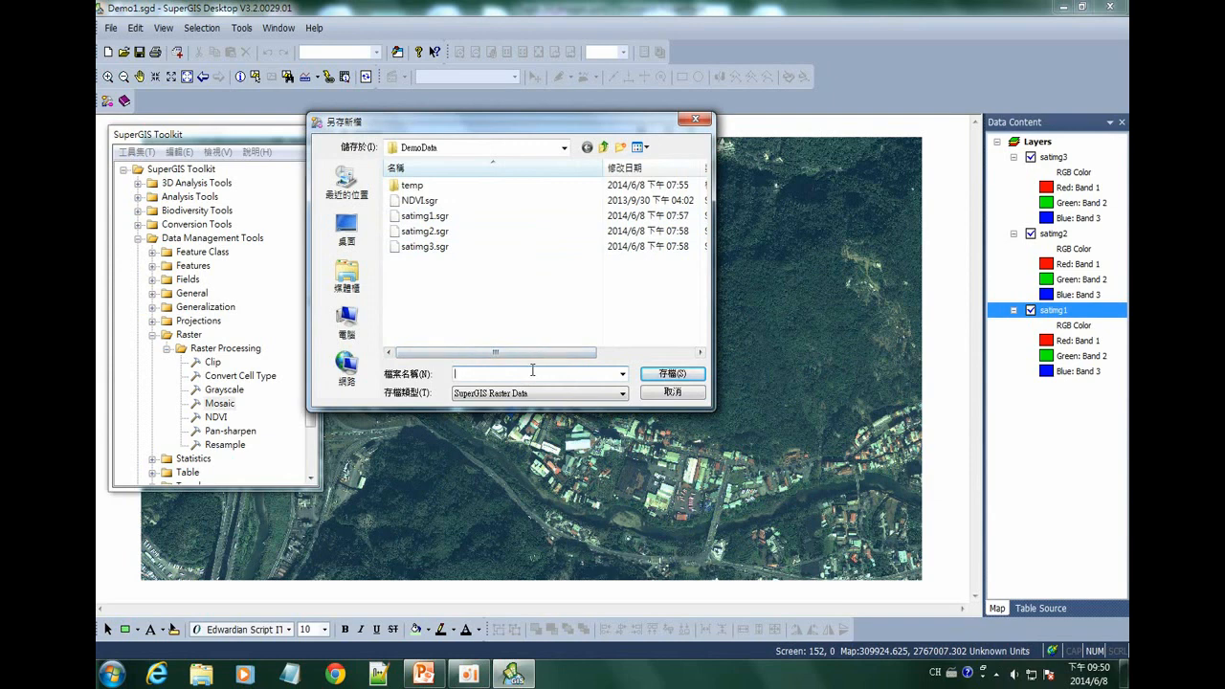
text(s)
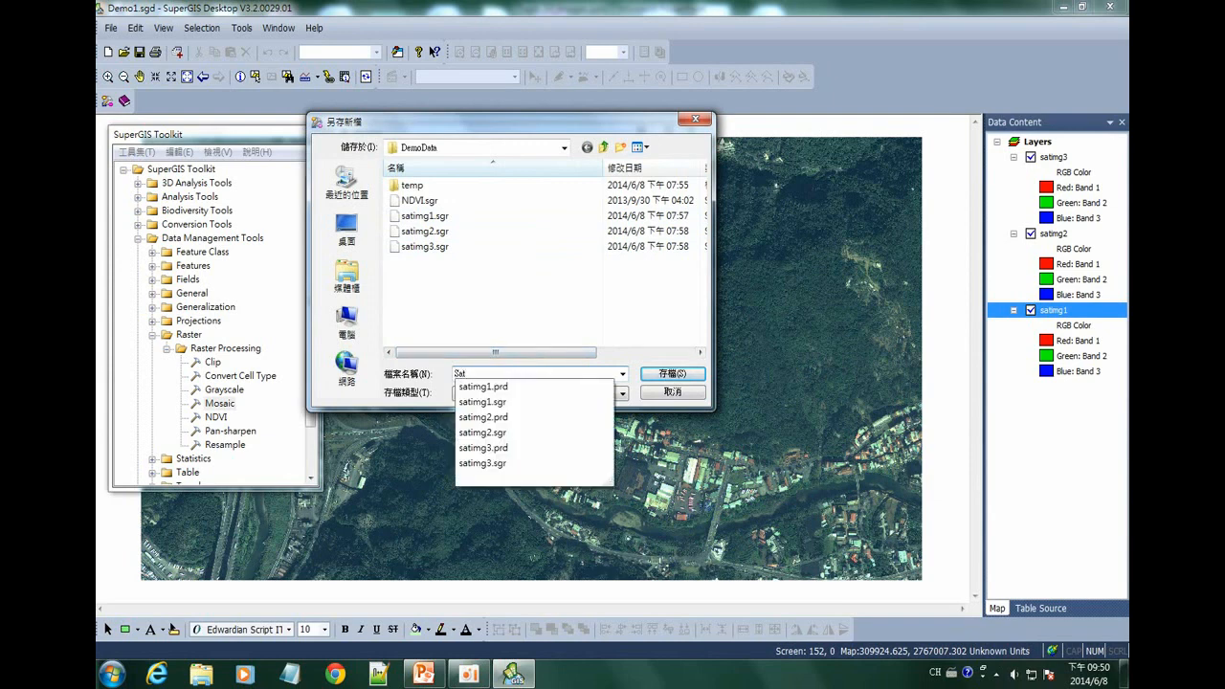
text(atImgMerge)
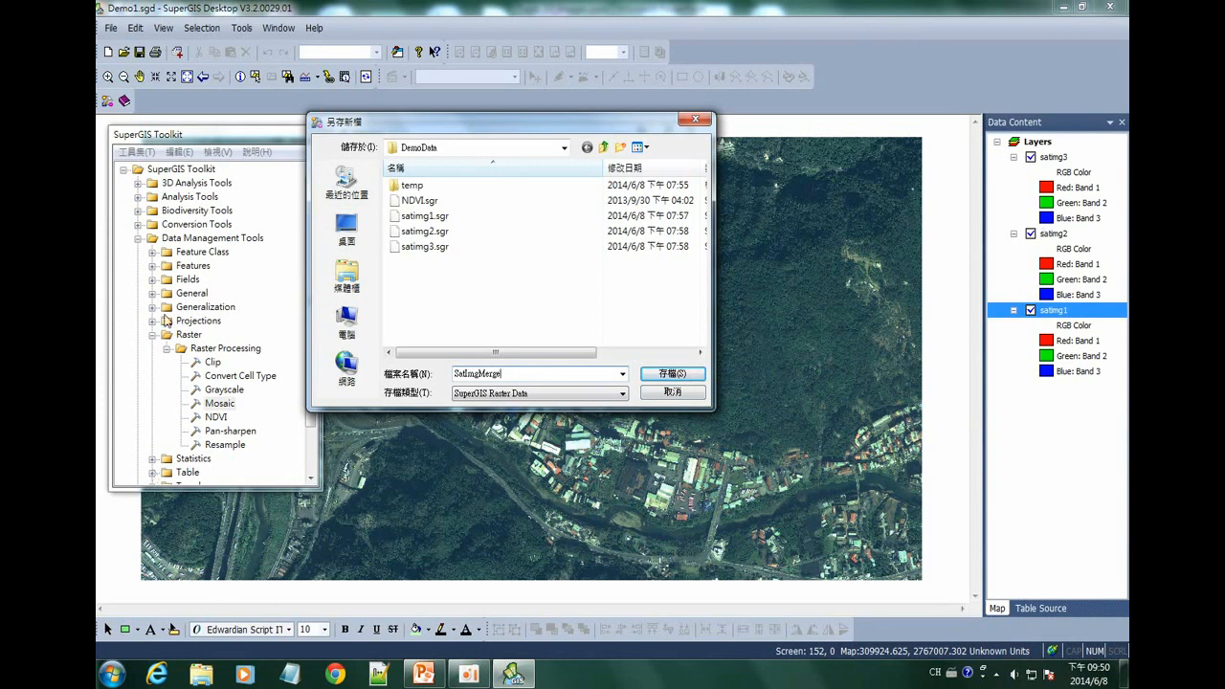
click(678, 375)
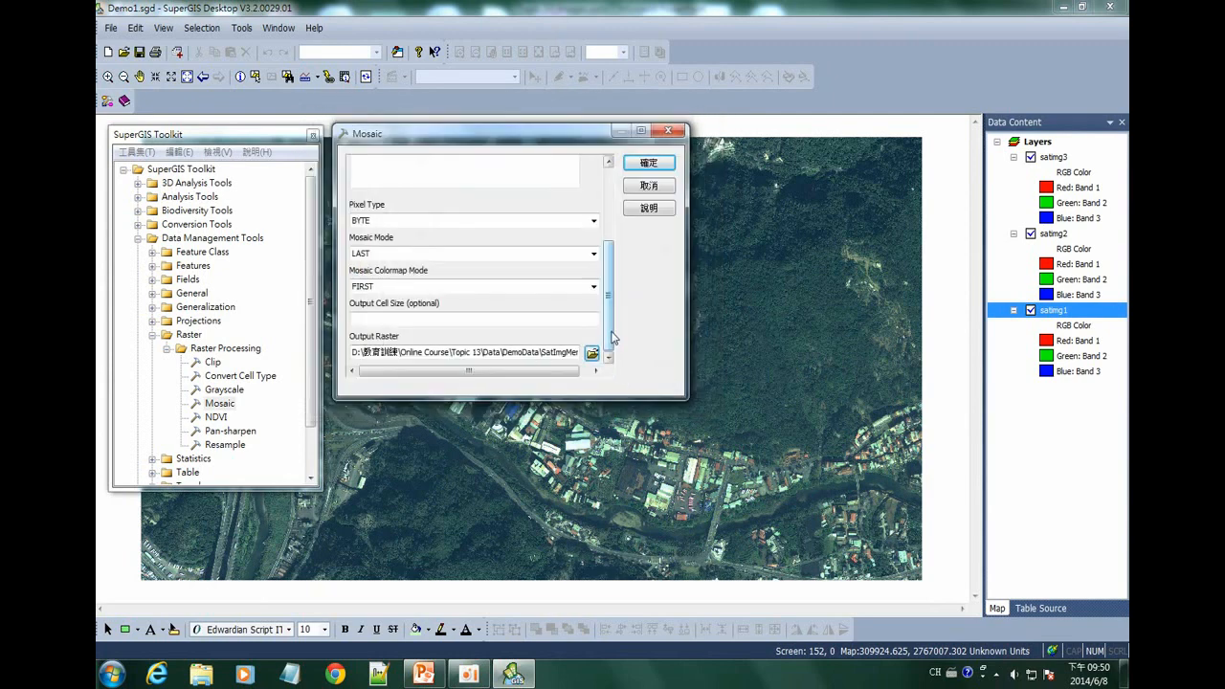
Review the mosaic parameters, run the Mosaic tool, and close its dialog and the toolkit window.
scroll(612, 337, up, 5)
scroll(613, 337, down, 5)
drag(613, 337, 609, 297)
scroll(610, 268, up, 1)
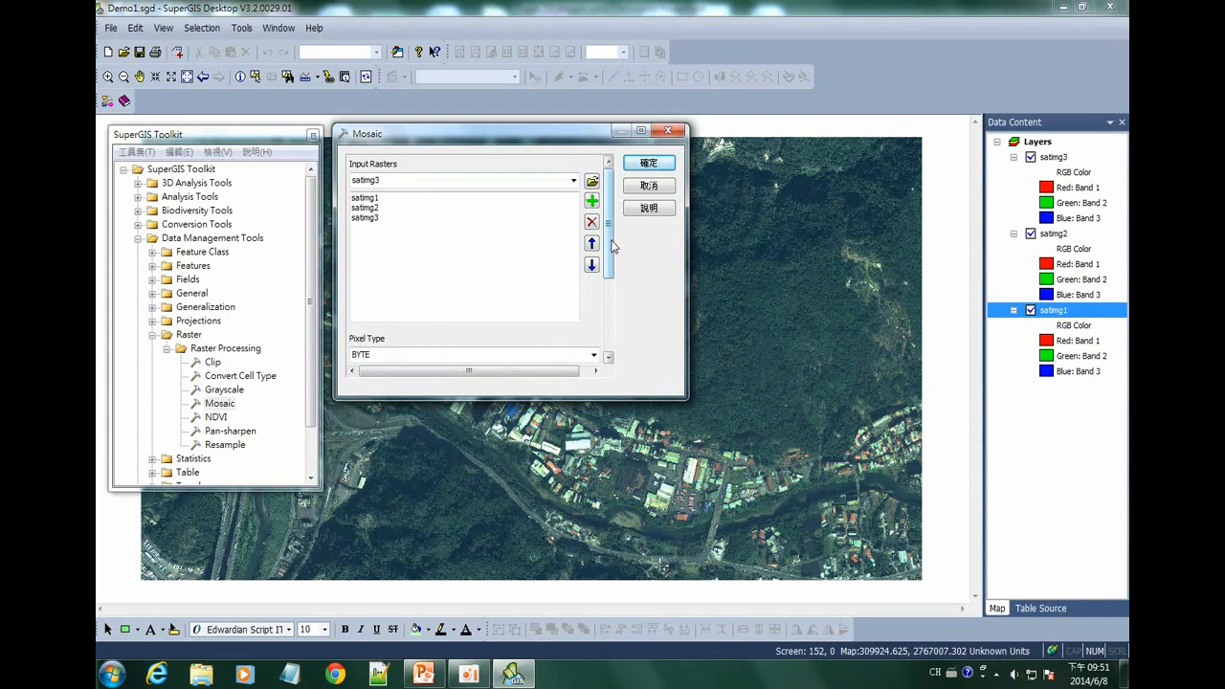
click(648, 165)
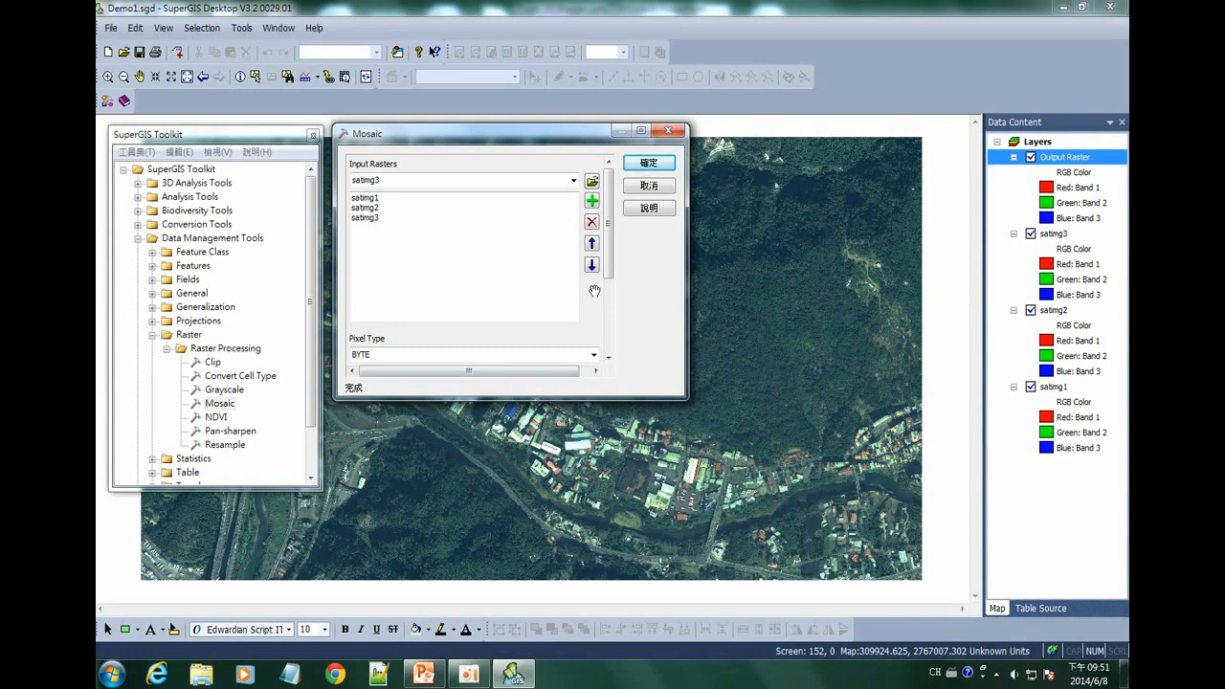
click(649, 186)
click(313, 135)
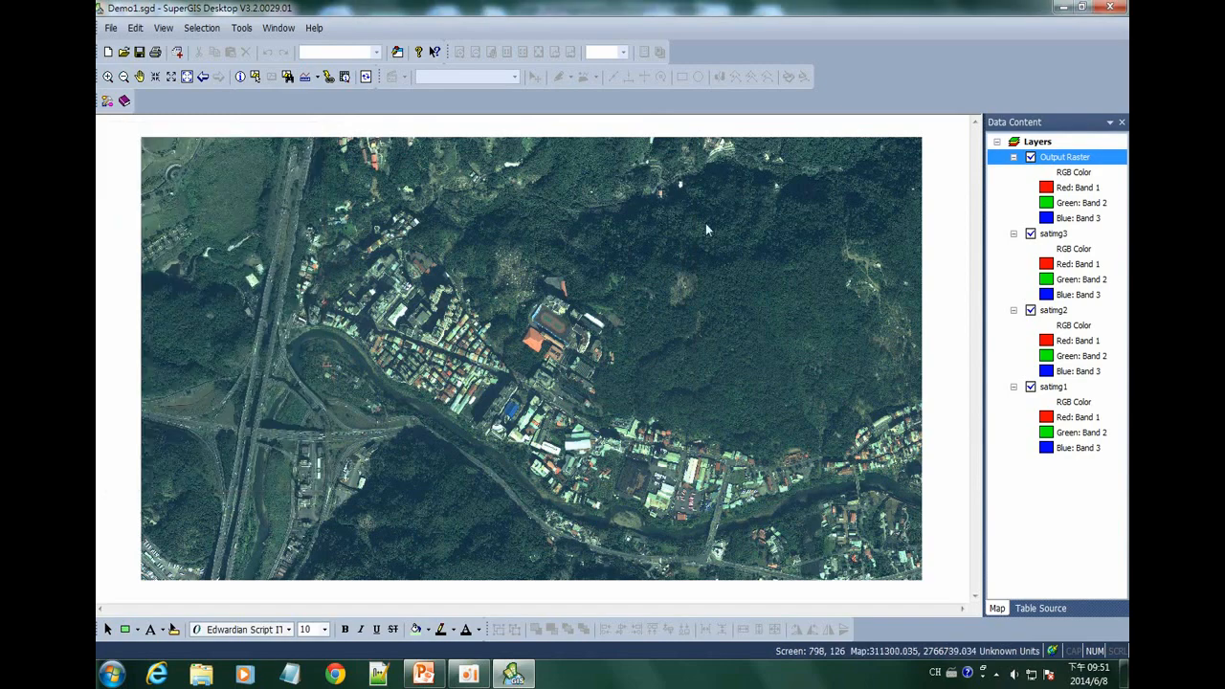
Hide the satimg3, satimg2 and satimg1 layers to inspect the merged Output Raster on its own.
click(1029, 235)
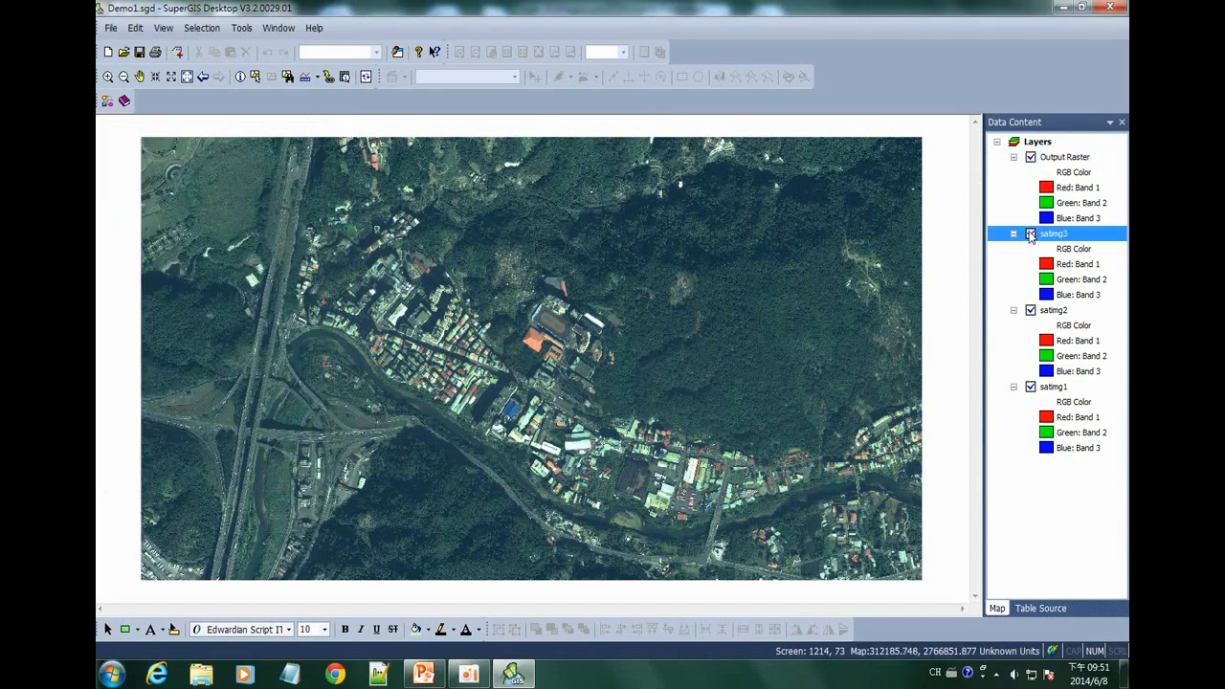
click(1034, 313)
click(1031, 311)
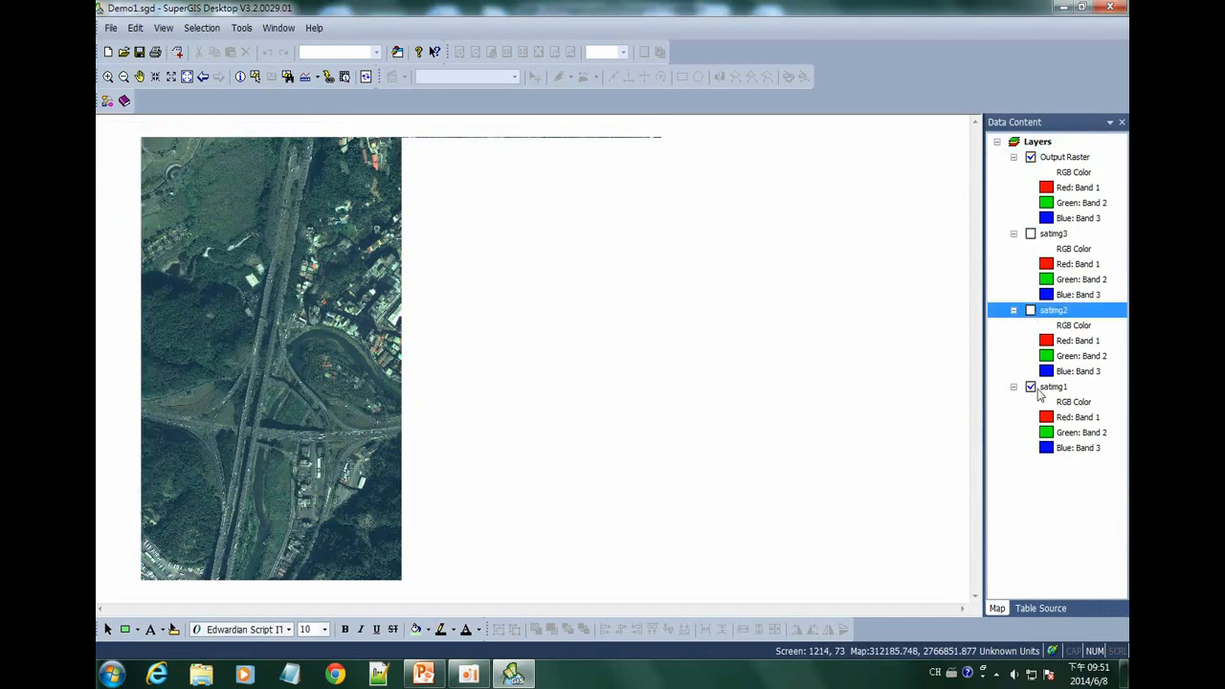
click(1031, 387)
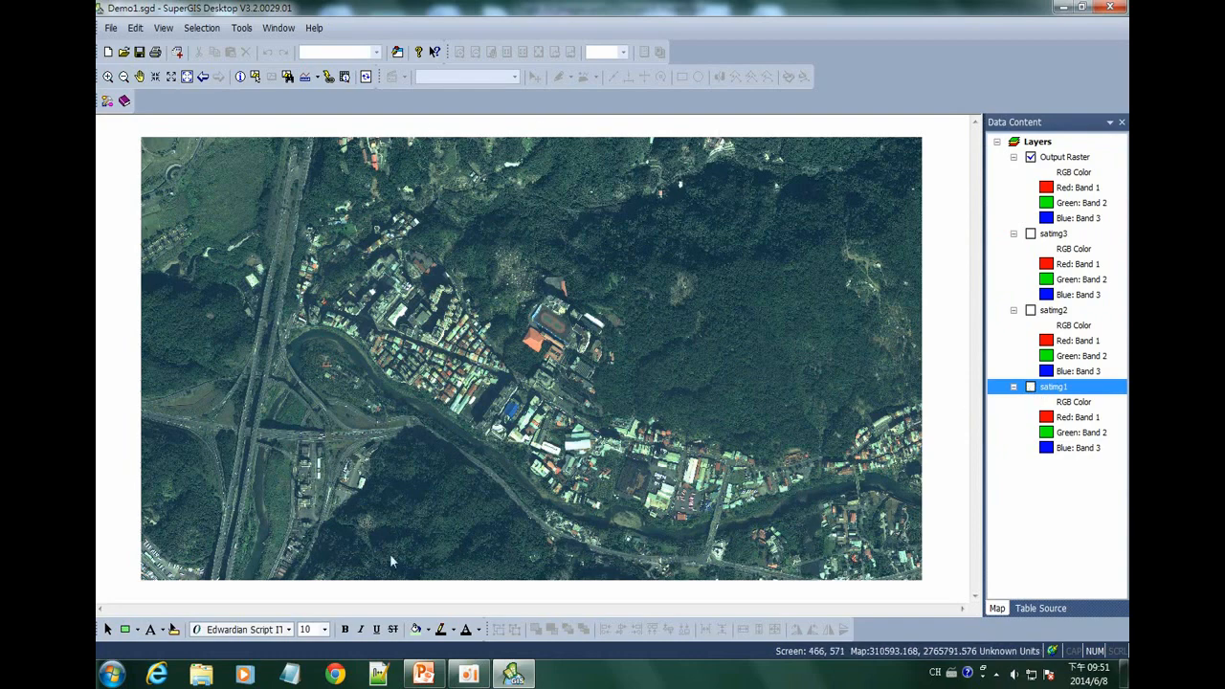
click(139, 77)
drag(595, 335, 648, 336)
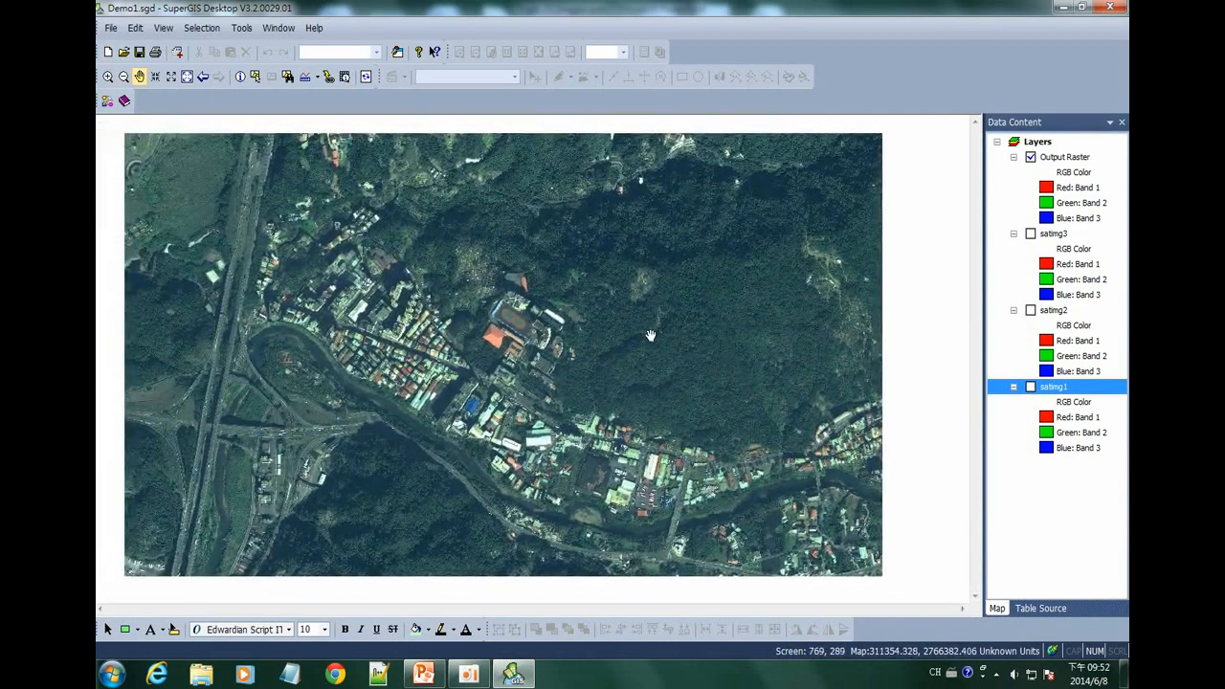
Remove the satimg1, satimg2 and satimg3 layers from the map, keeping only Output Raster.
click(1053, 235)
shift+click(1064, 388)
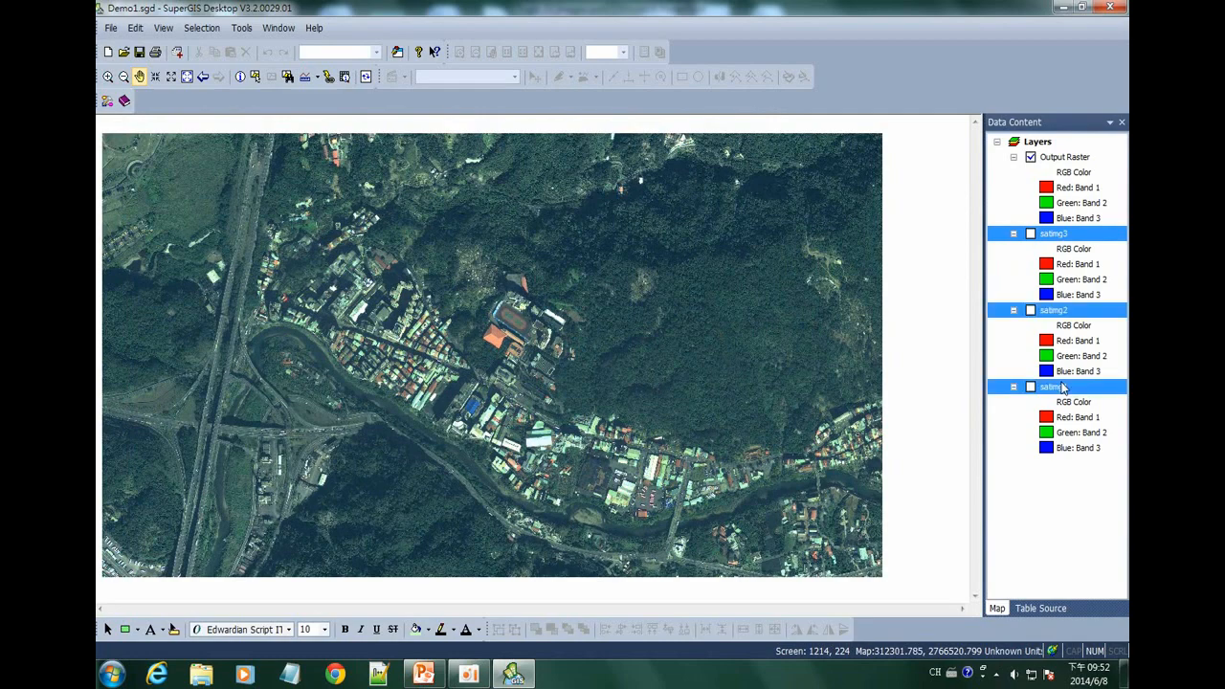
right_click(1054, 315)
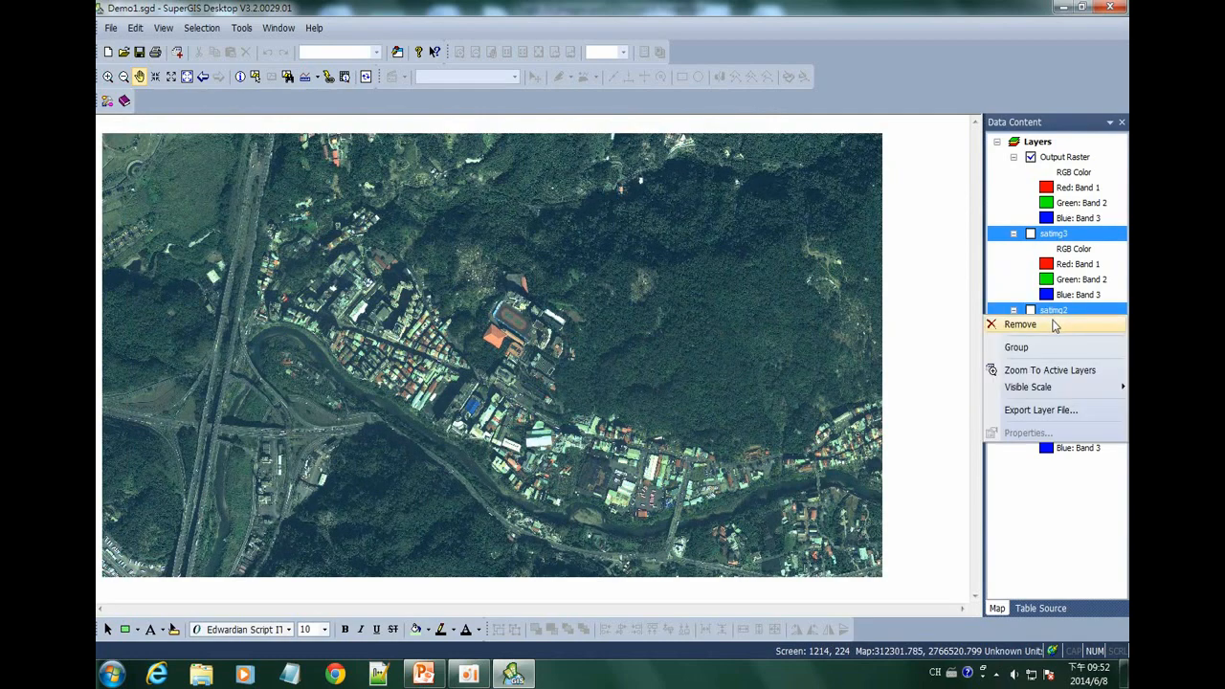
click(1053, 325)
drag(644, 318, 682, 324)
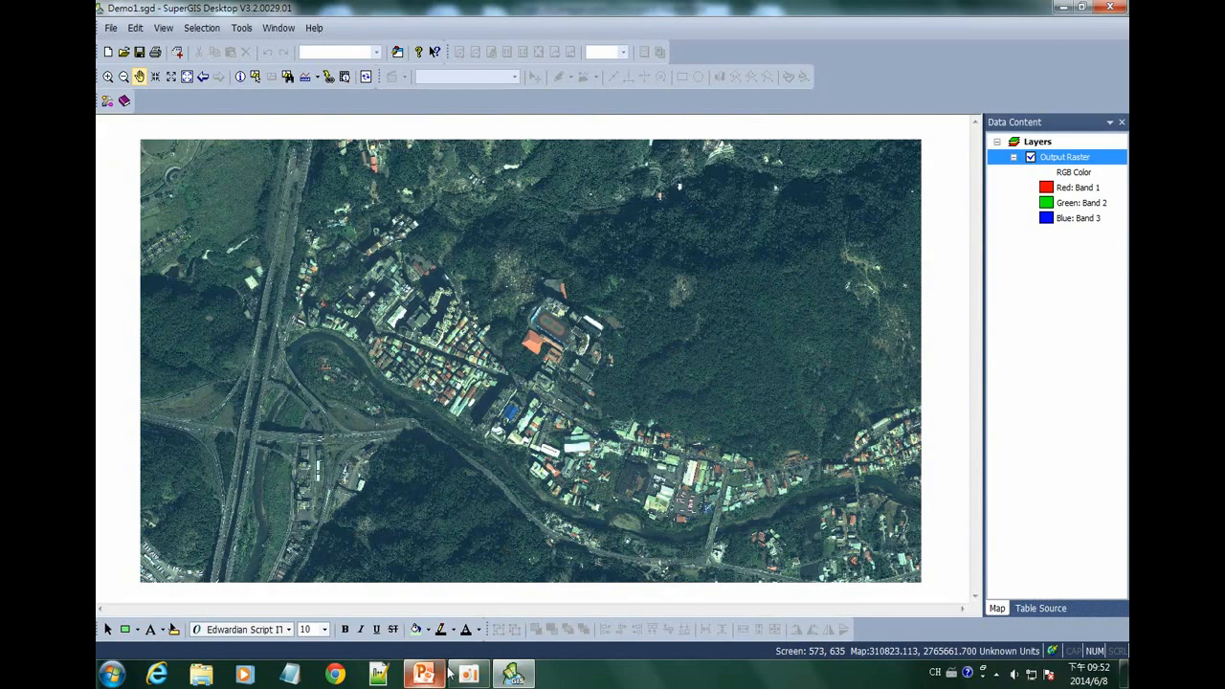
Switch to PowerPoint and present the Image Clipping slide full screen.
click(436, 613)
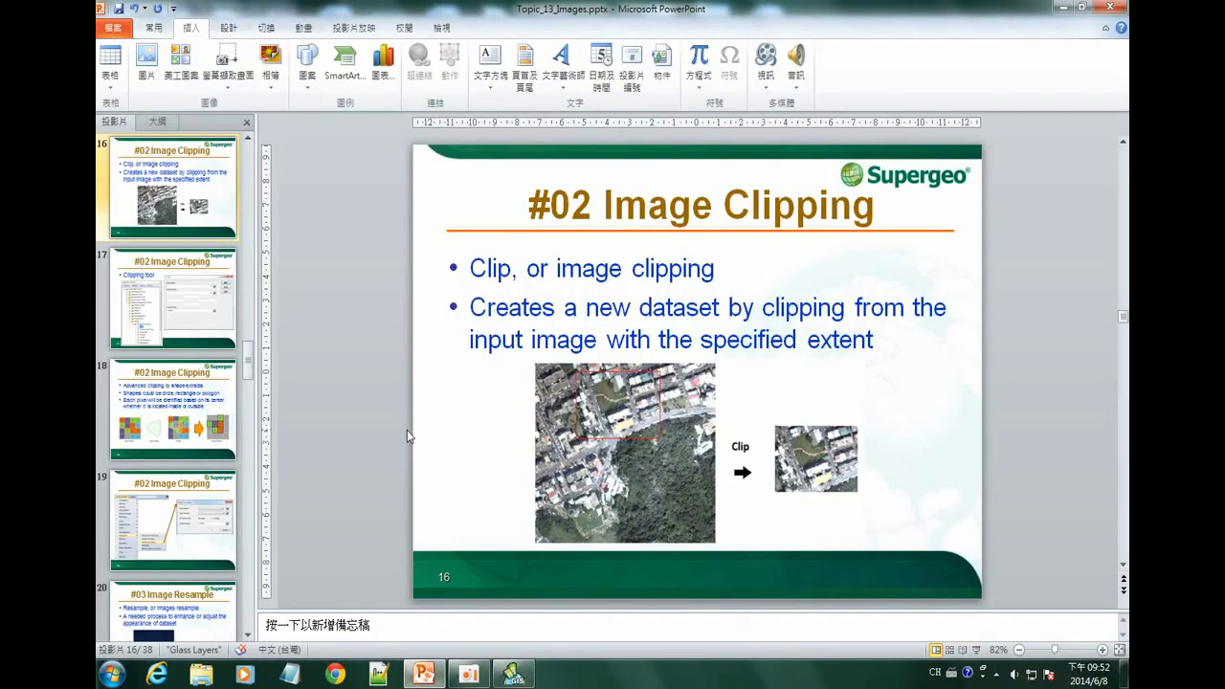
key(shift+F5)
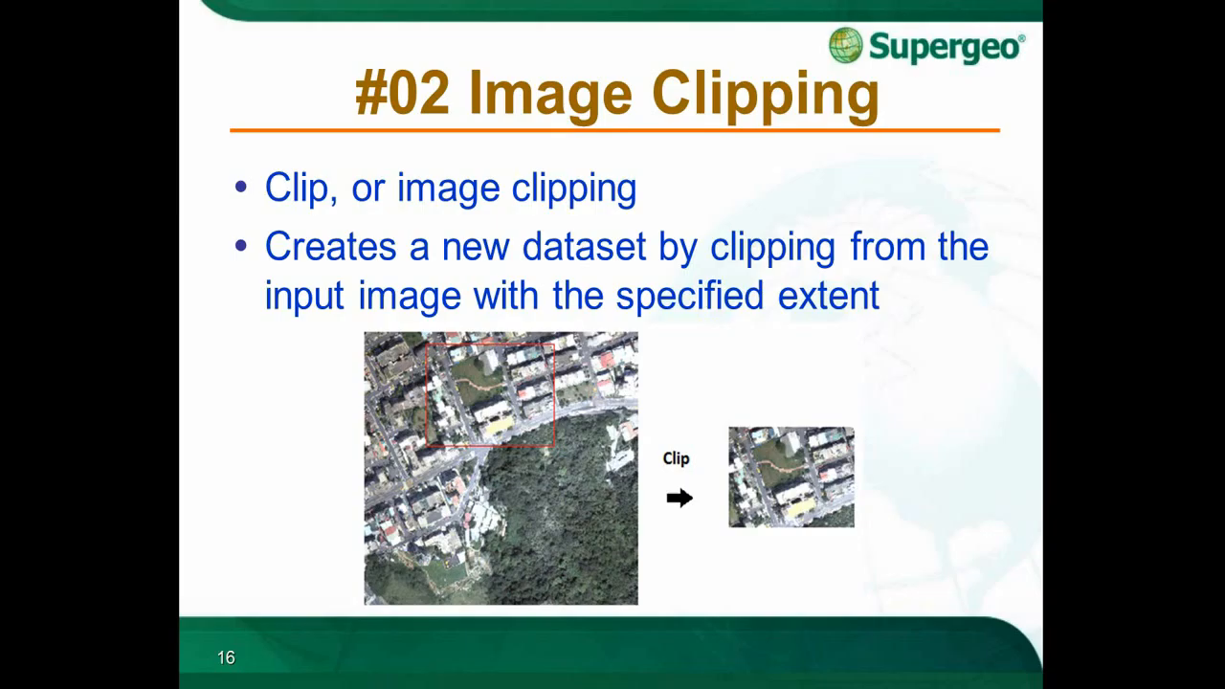
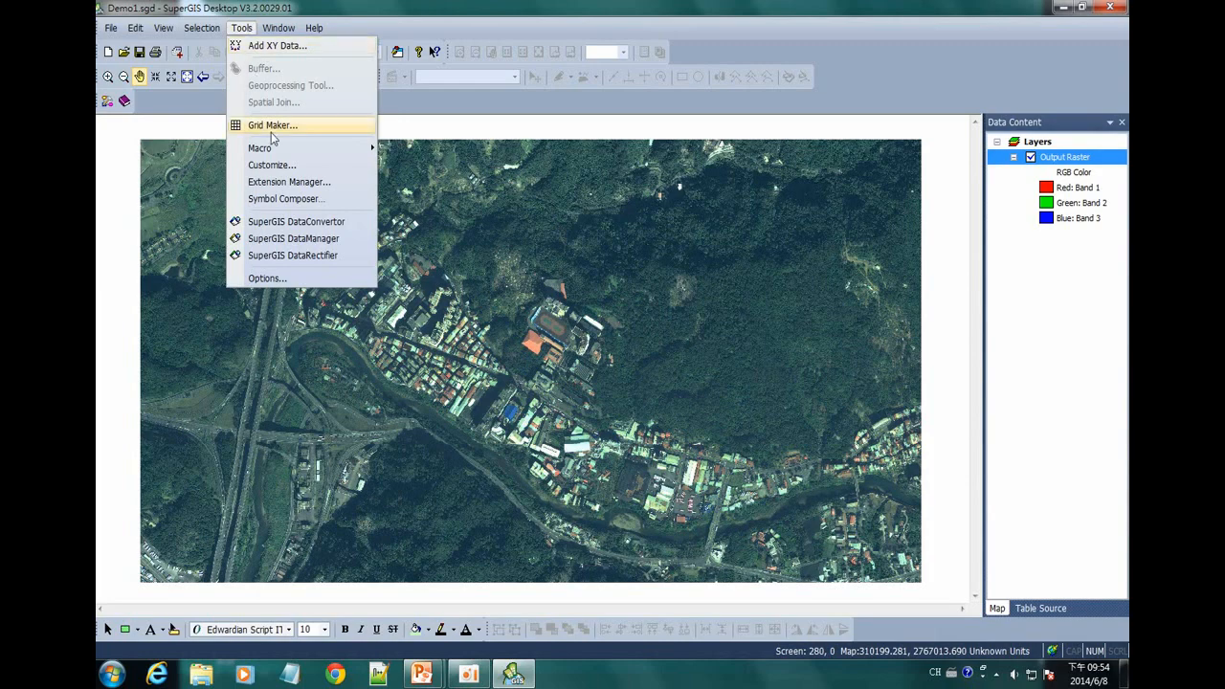
Create a 10 by 10 polygon grid over the Output Raster extent with Grid Maker and add it to the map.
click(287, 127)
click(575, 224)
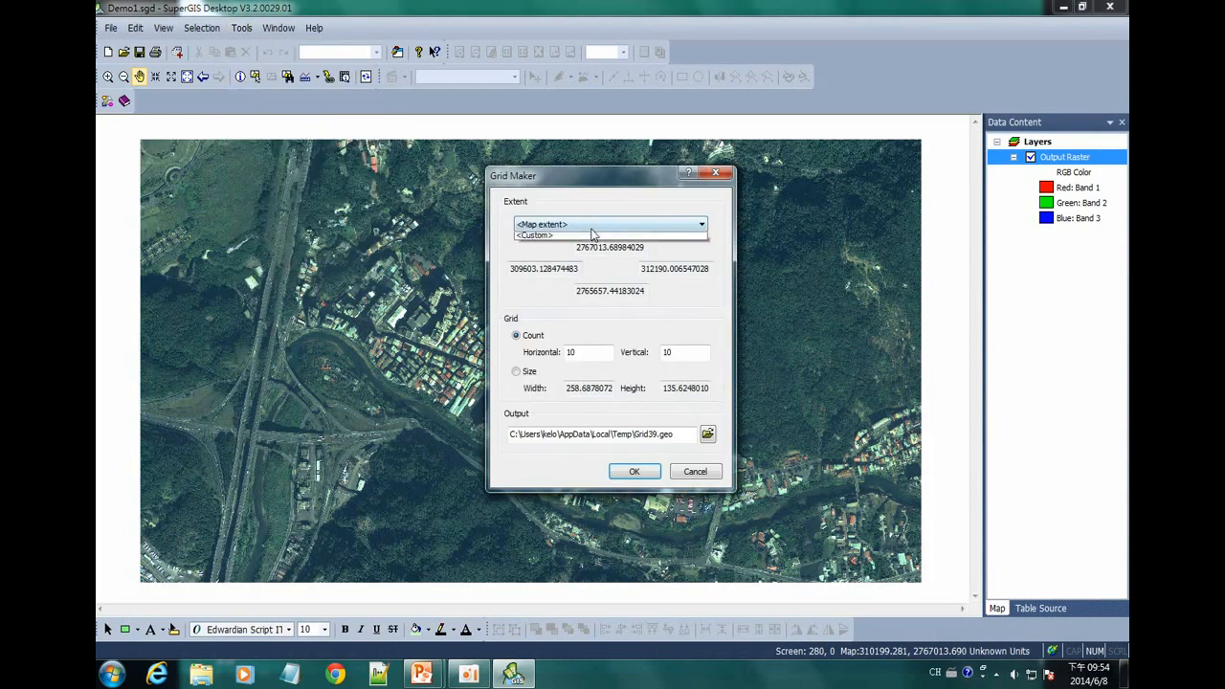
click(593, 251)
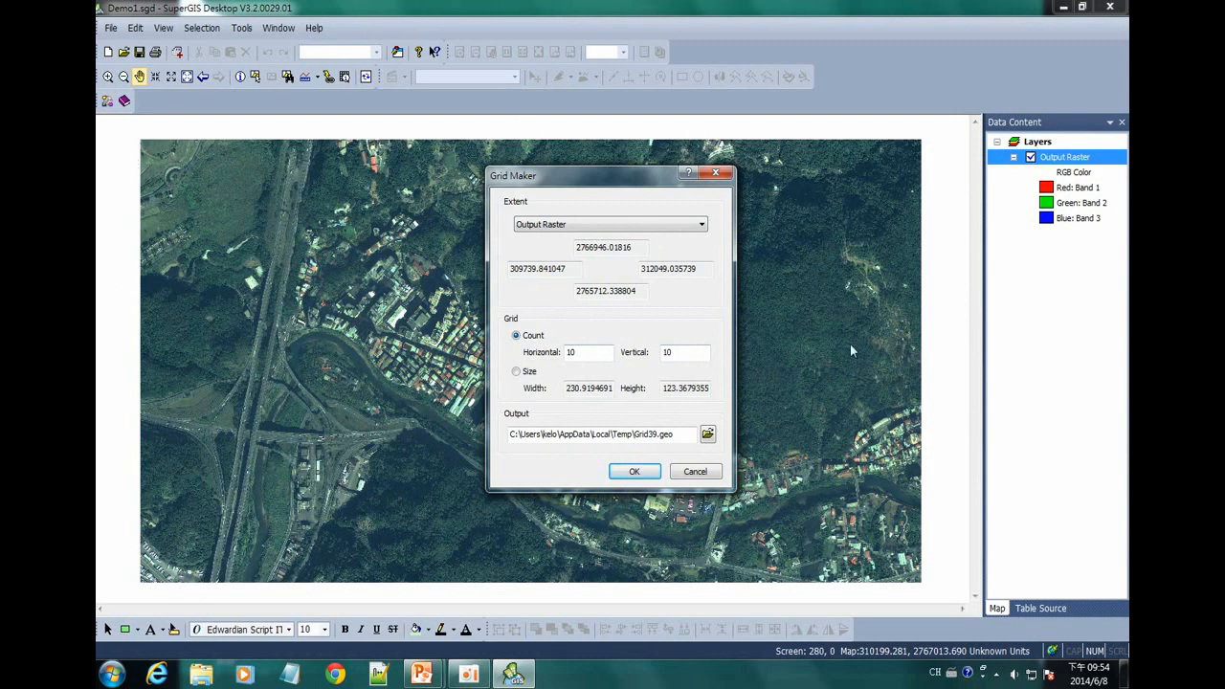
click(634, 471)
click(639, 376)
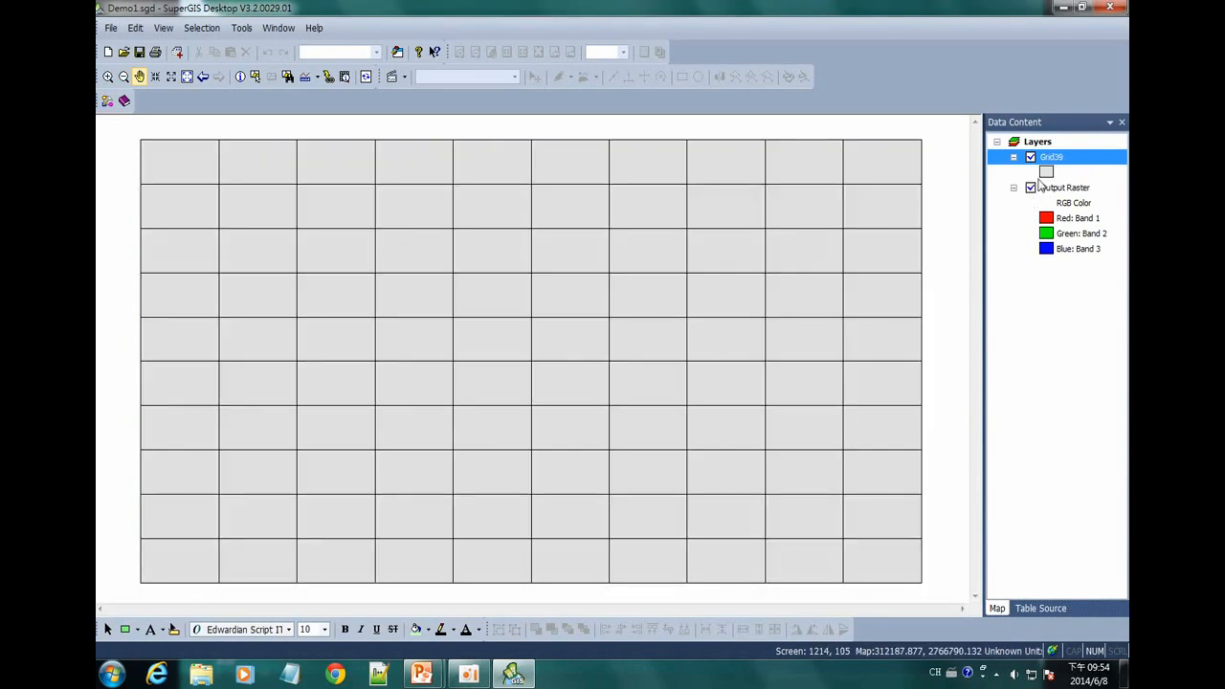
Change the Grid39 layer's symbol to a Null fill with a red outline of width 2.
double_click(1046, 172)
click(481, 327)
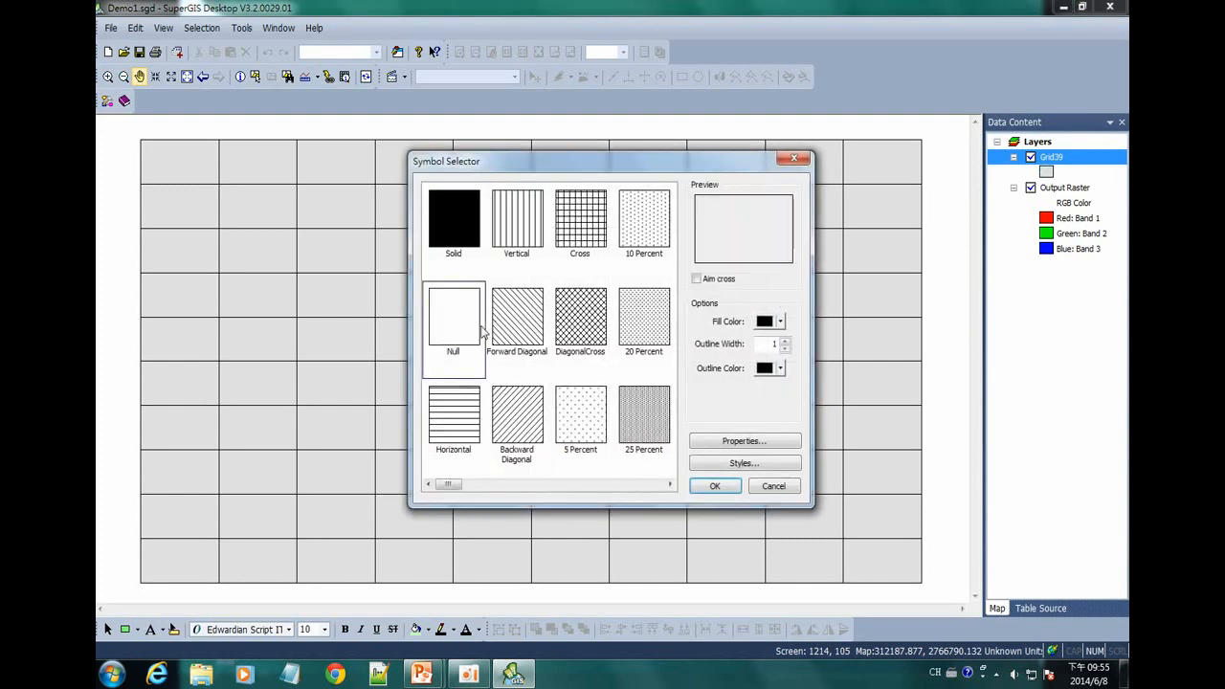
click(762, 375)
click(763, 446)
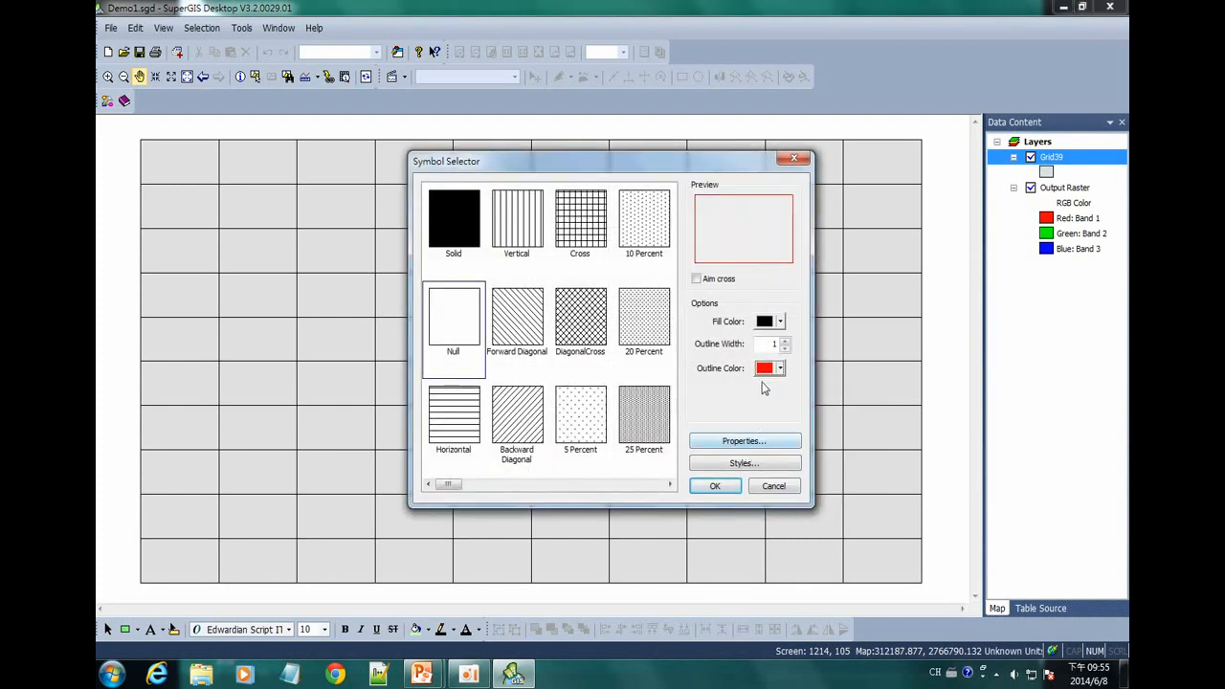
click(785, 340)
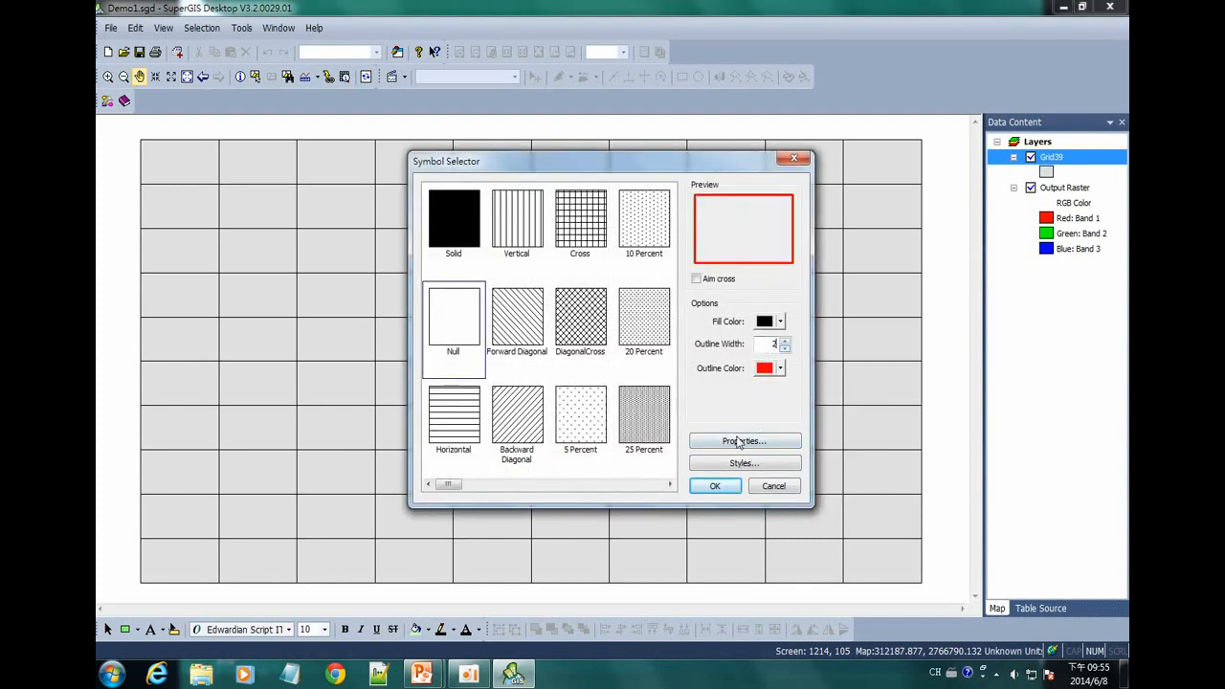
click(708, 485)
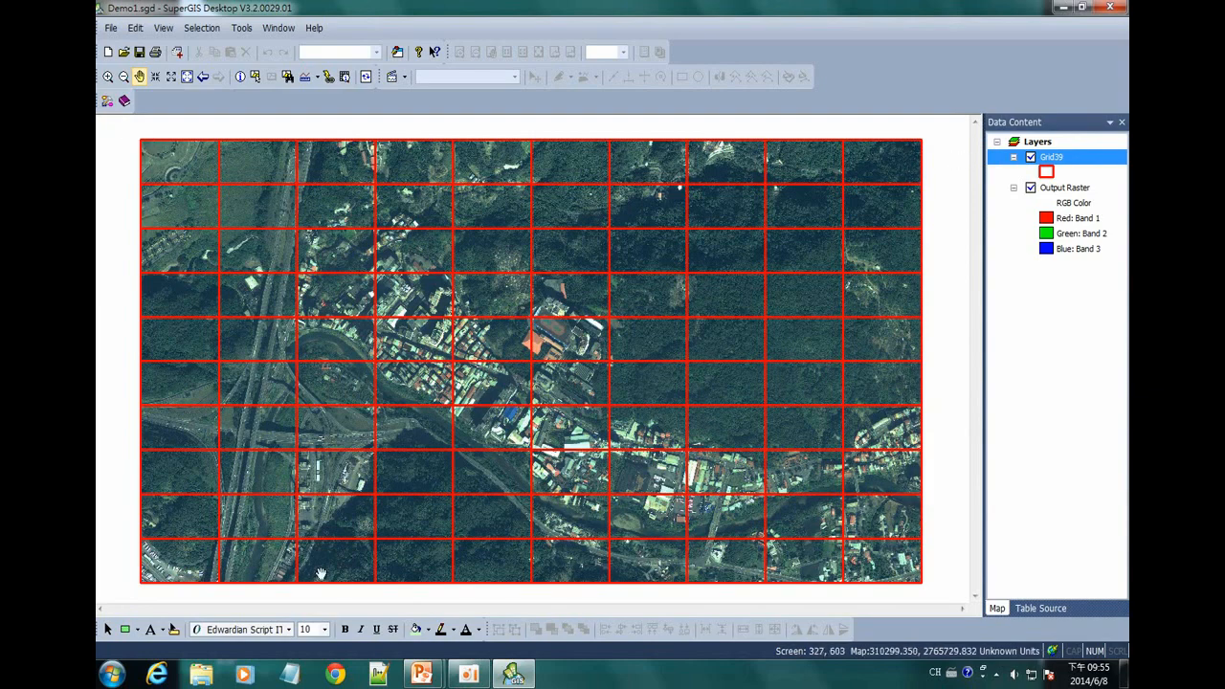
Select the three vertically adjacent grid cells covering the stadium area near the map's centre.
click(255, 80)
click(575, 304)
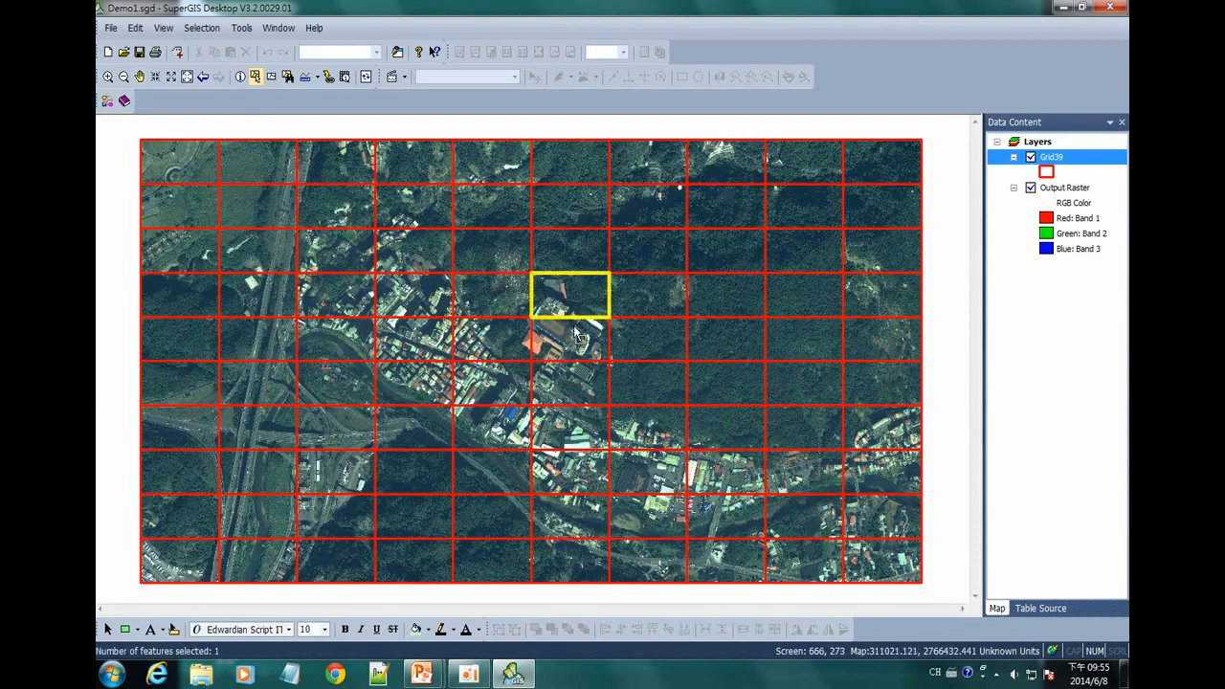
shift+click(576, 340)
shift+click(580, 378)
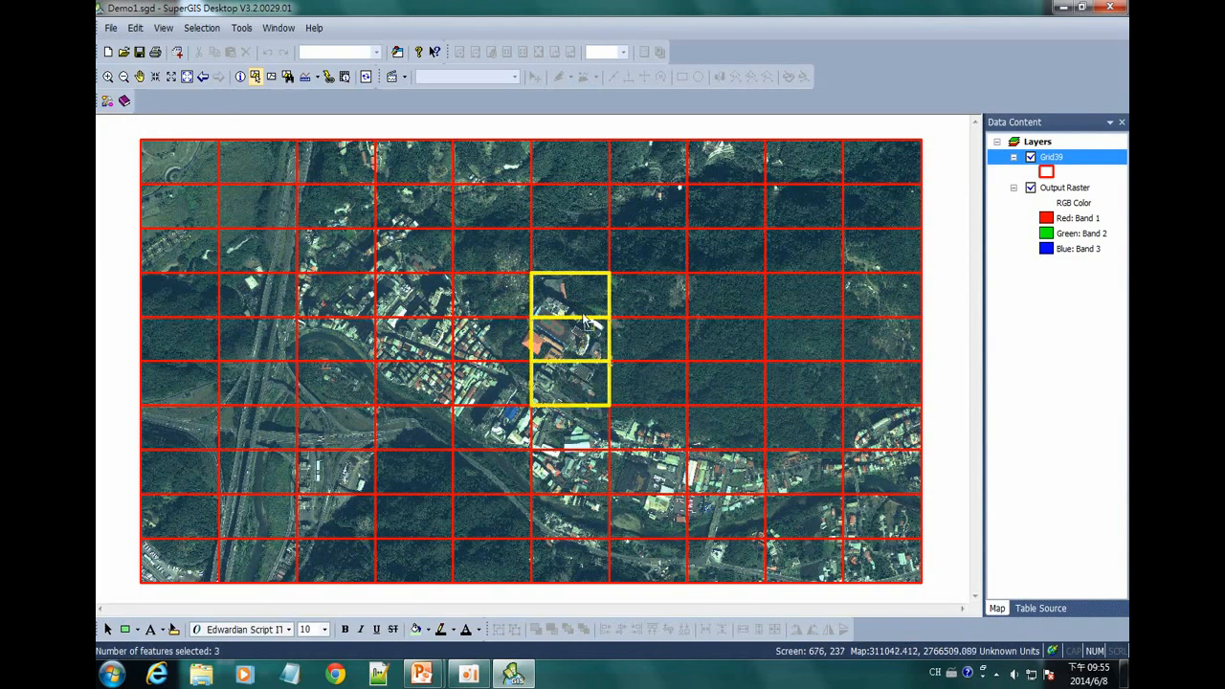
Export the selected cells with the source layer's coordinate system, add the result to the map, and remove the Grid39 layer.
right_click(1071, 155)
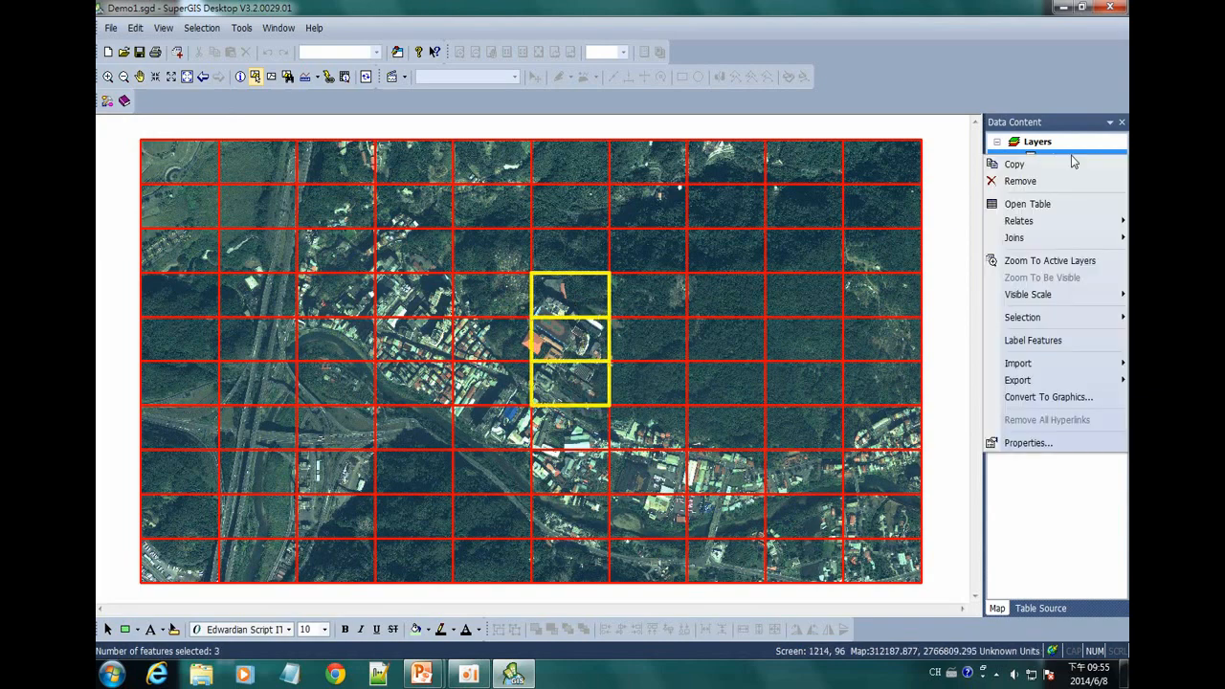
mouse_move(1018, 380)
click(945, 382)
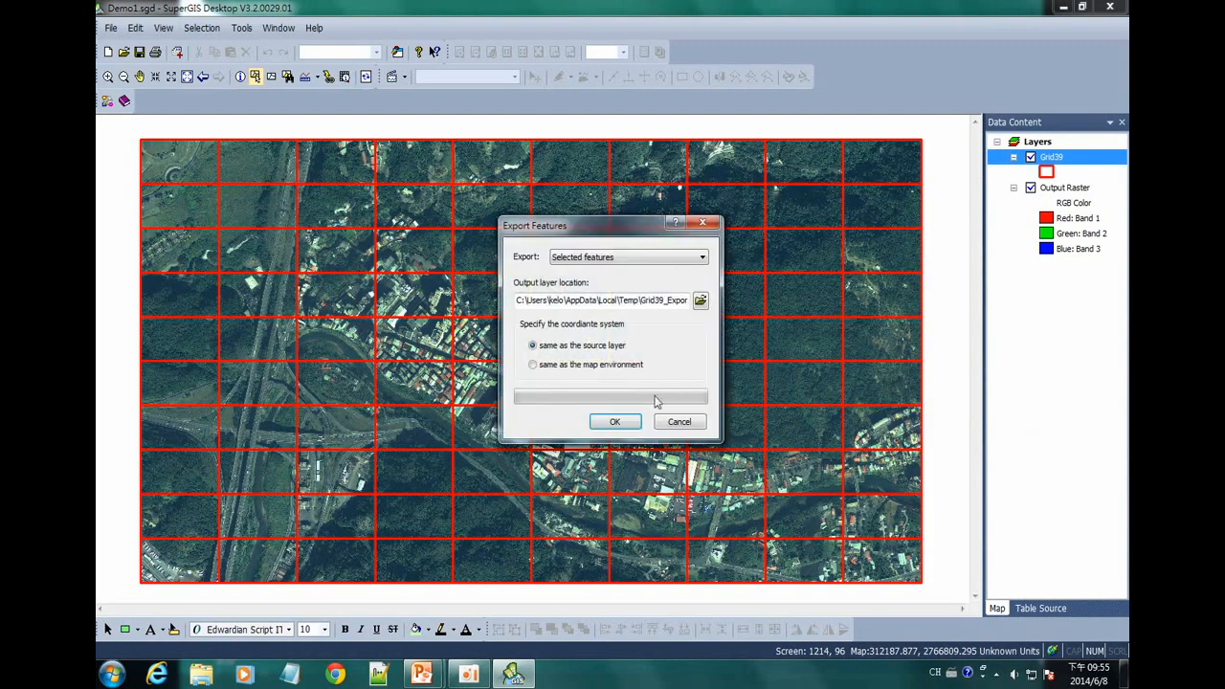
click(637, 421)
click(653, 373)
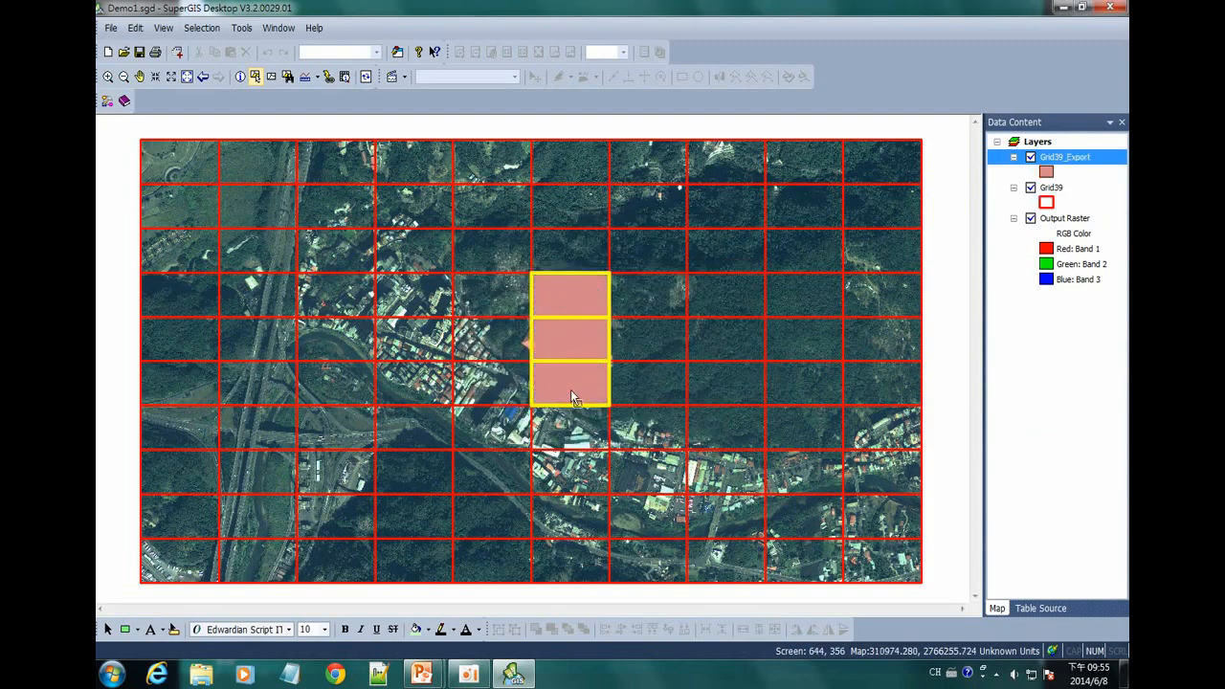
right_click(1053, 190)
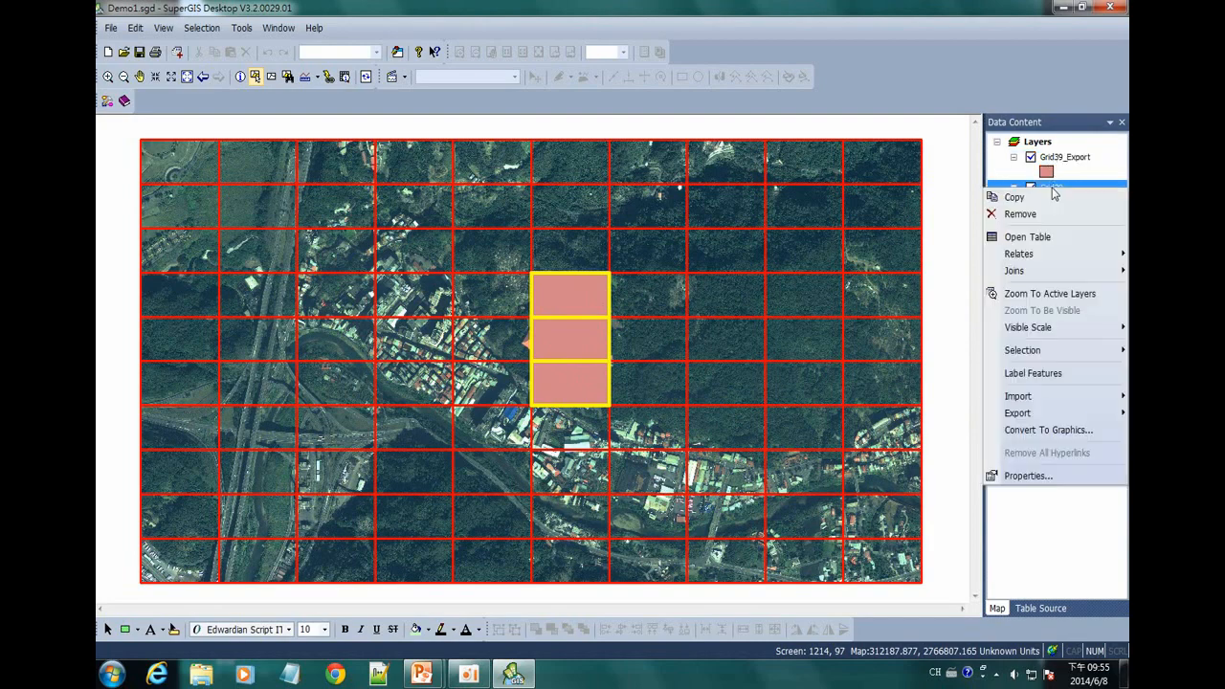
click(1039, 213)
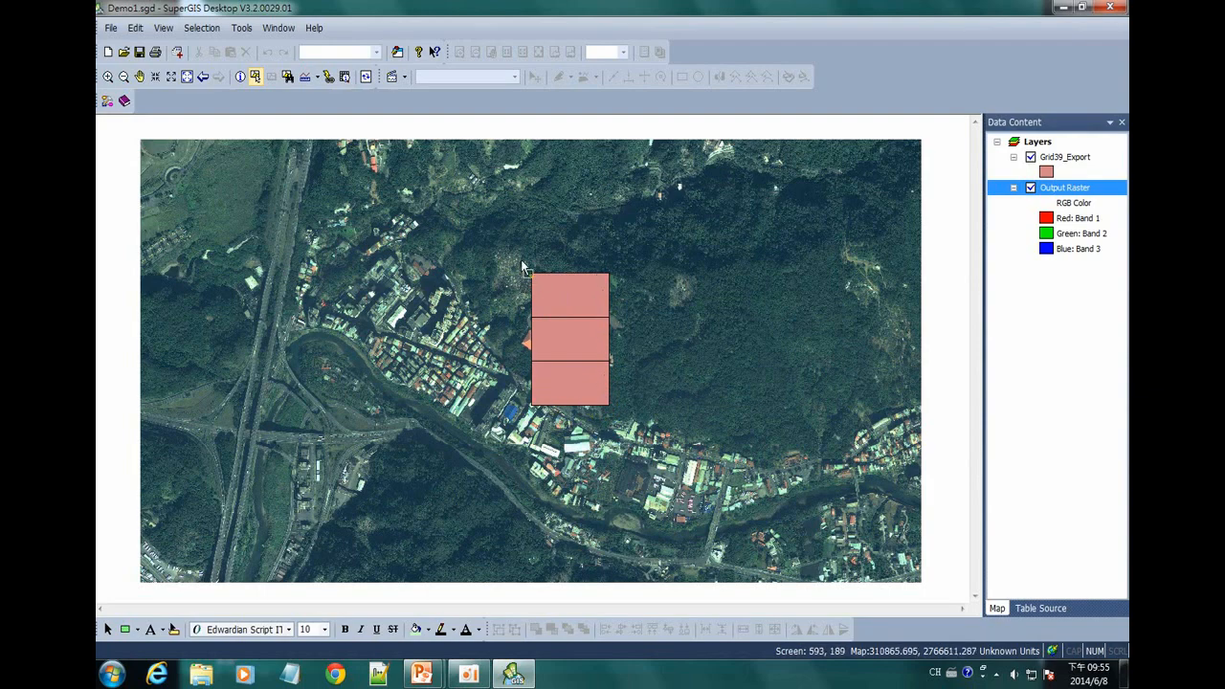
Open the Clip tool from the SuperGIS Toolkit's Raster Processing tools and set its input raster to Output Raster.
click(107, 100)
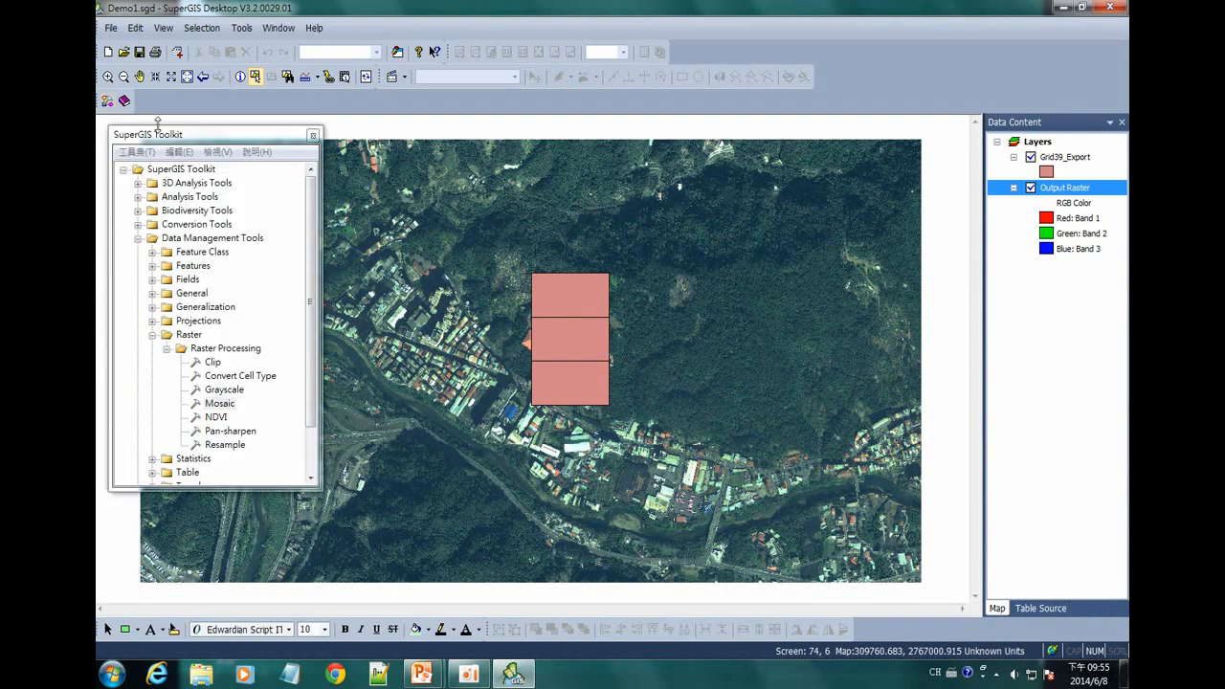
click(210, 362)
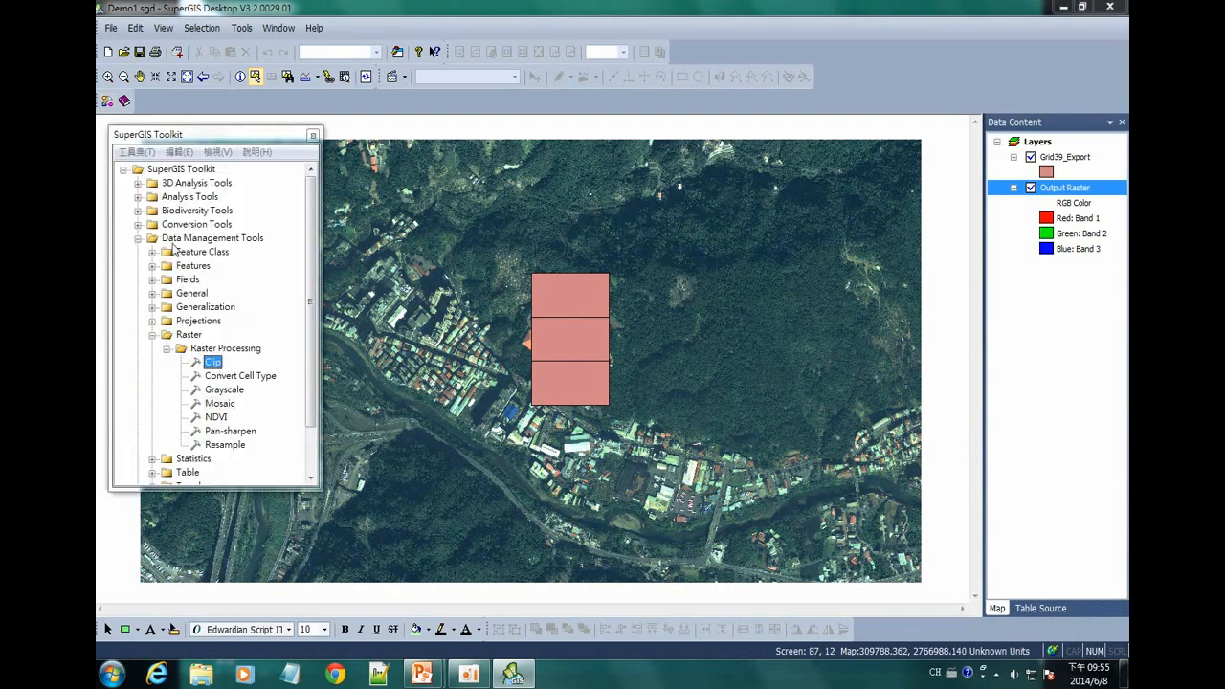
double_click(212, 367)
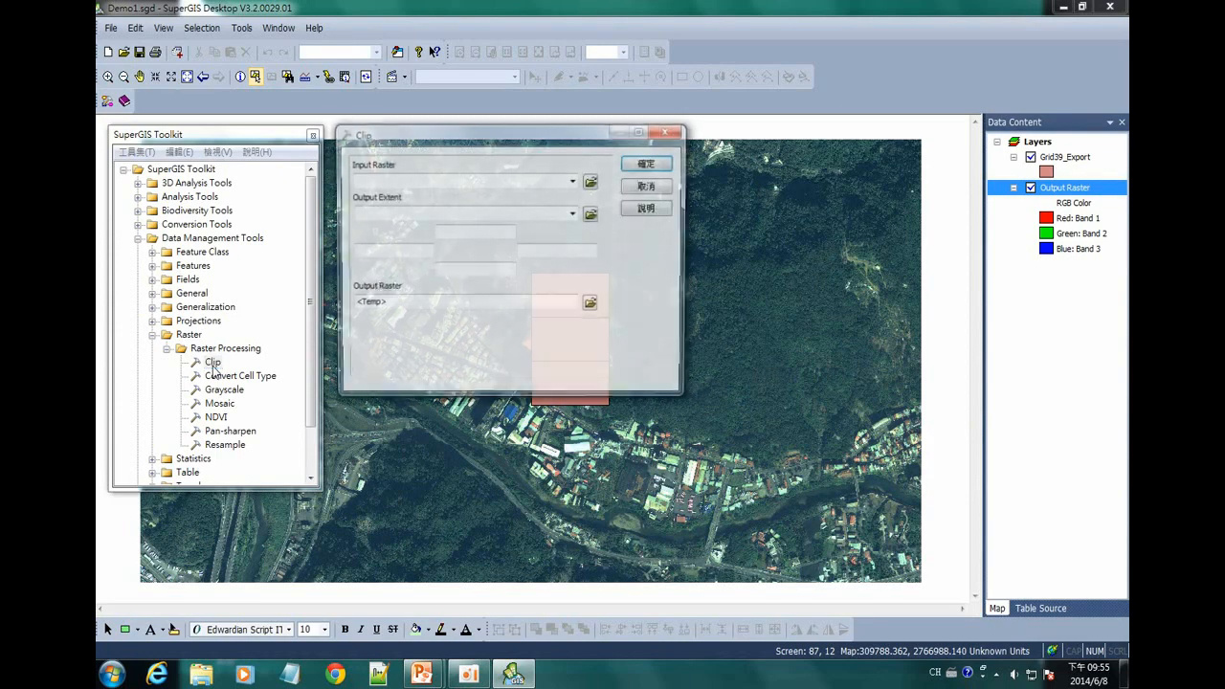
drag(456, 141, 765, 206)
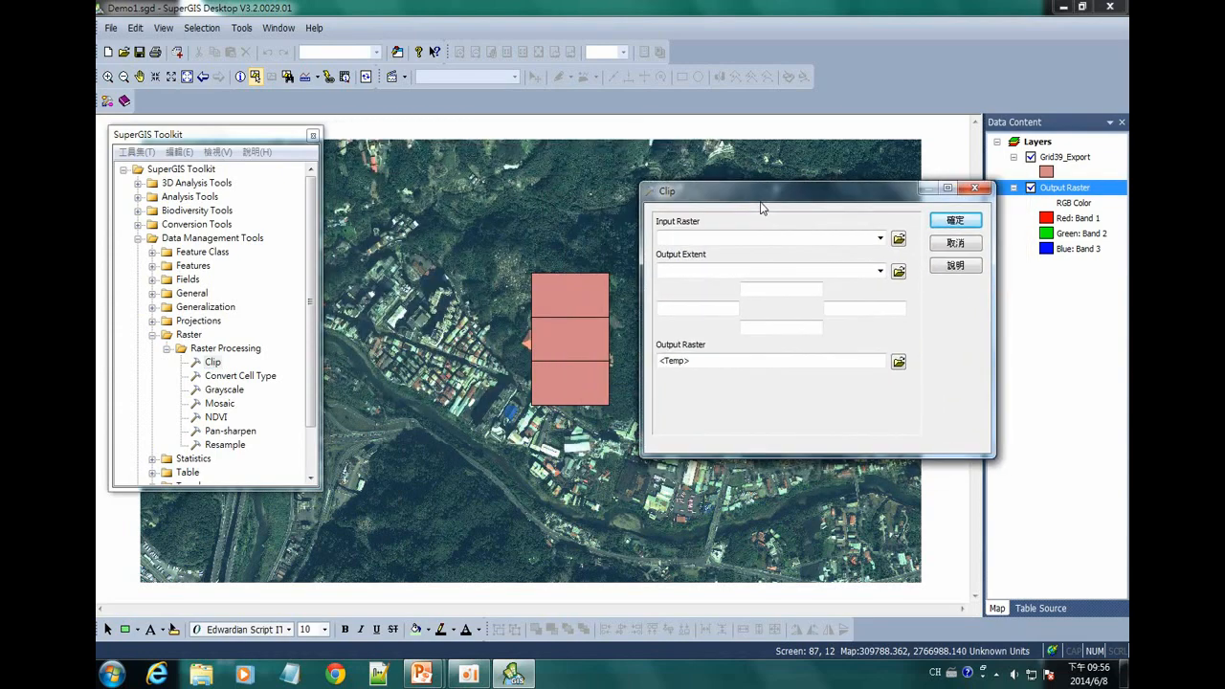
click(879, 240)
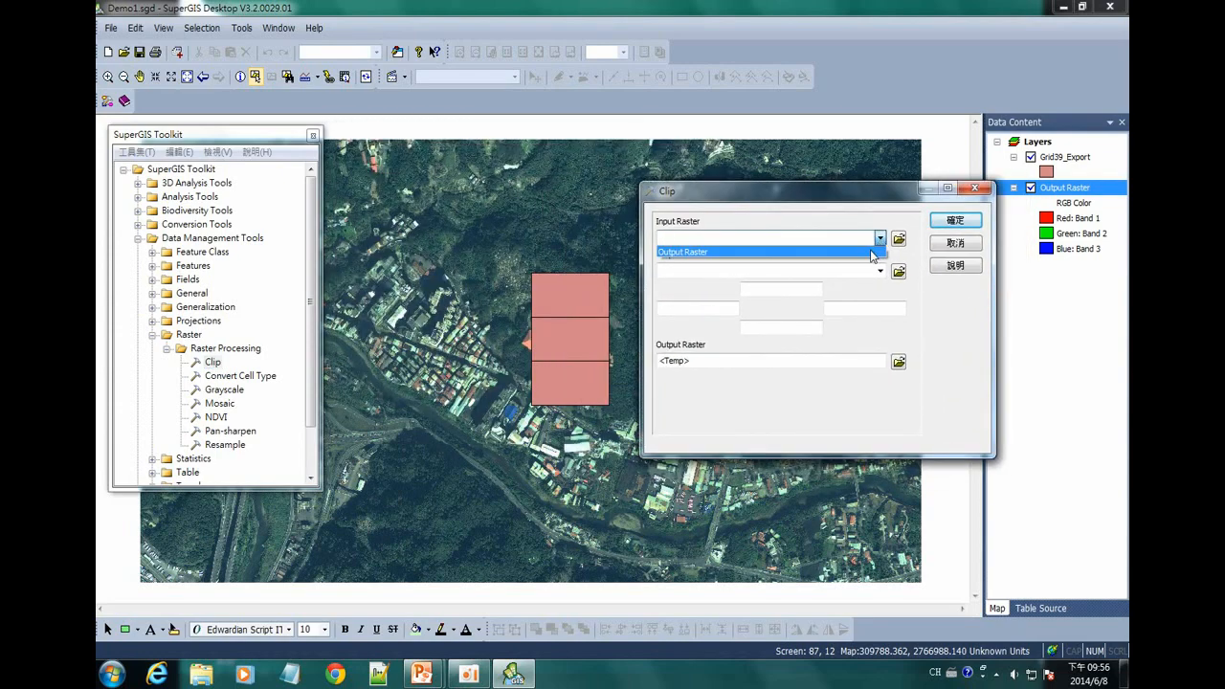
click(871, 253)
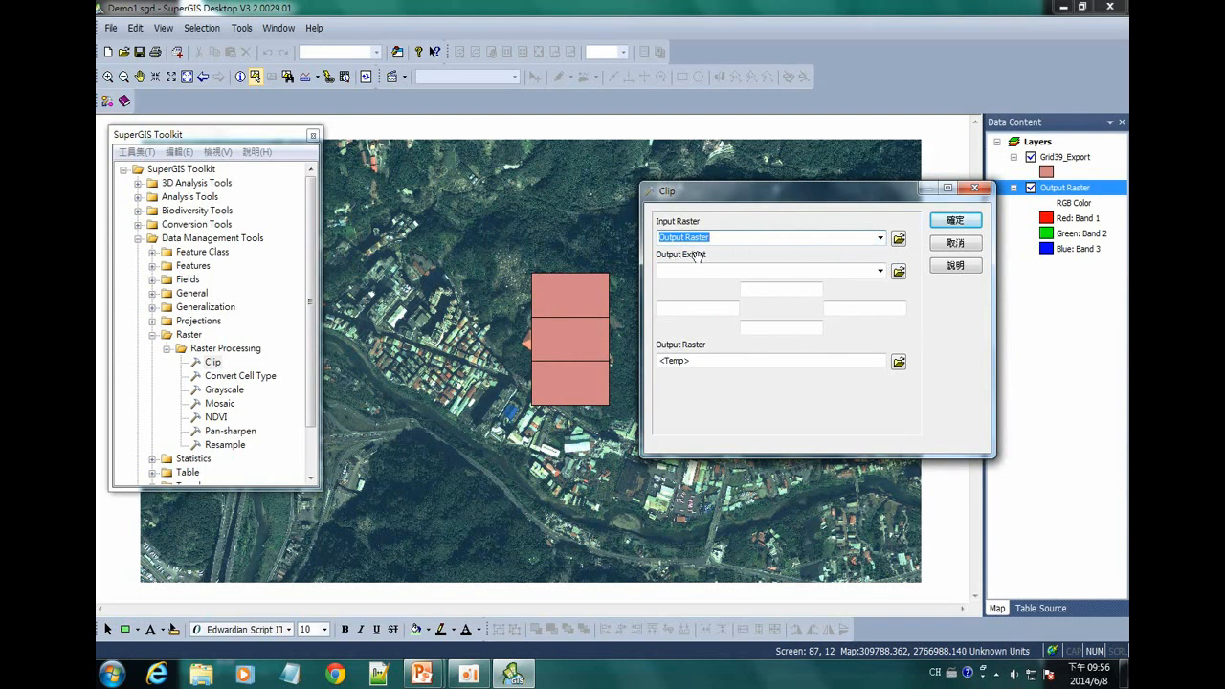
click(880, 271)
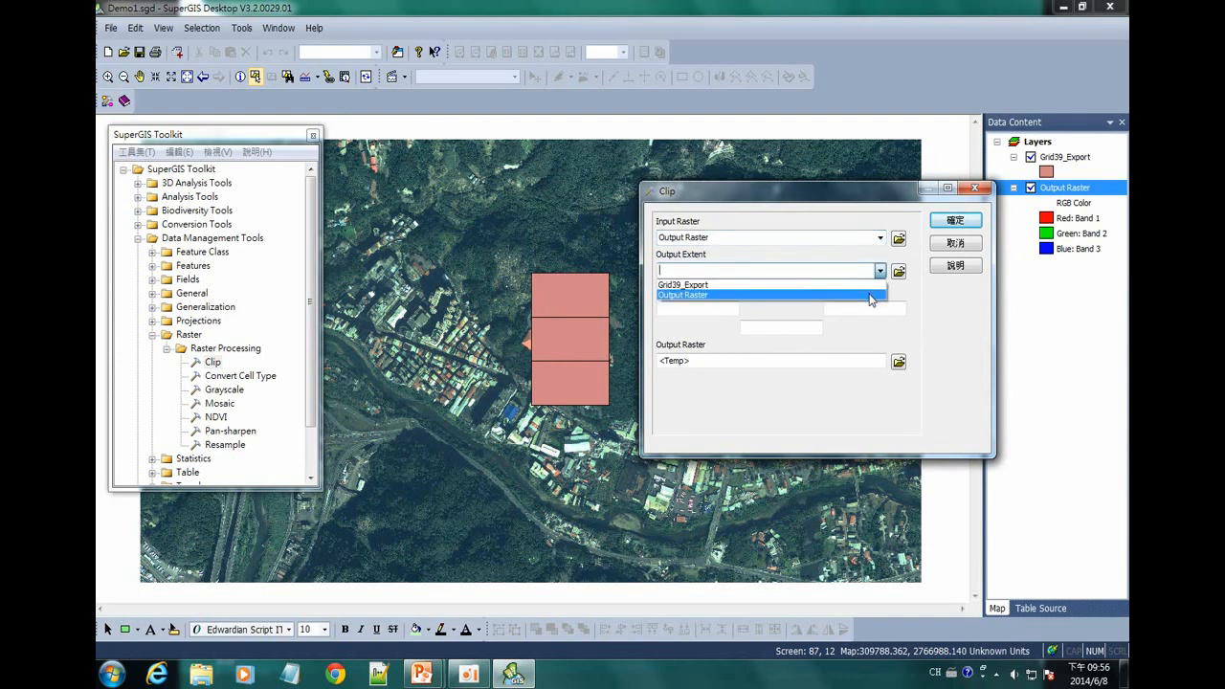
click(899, 273)
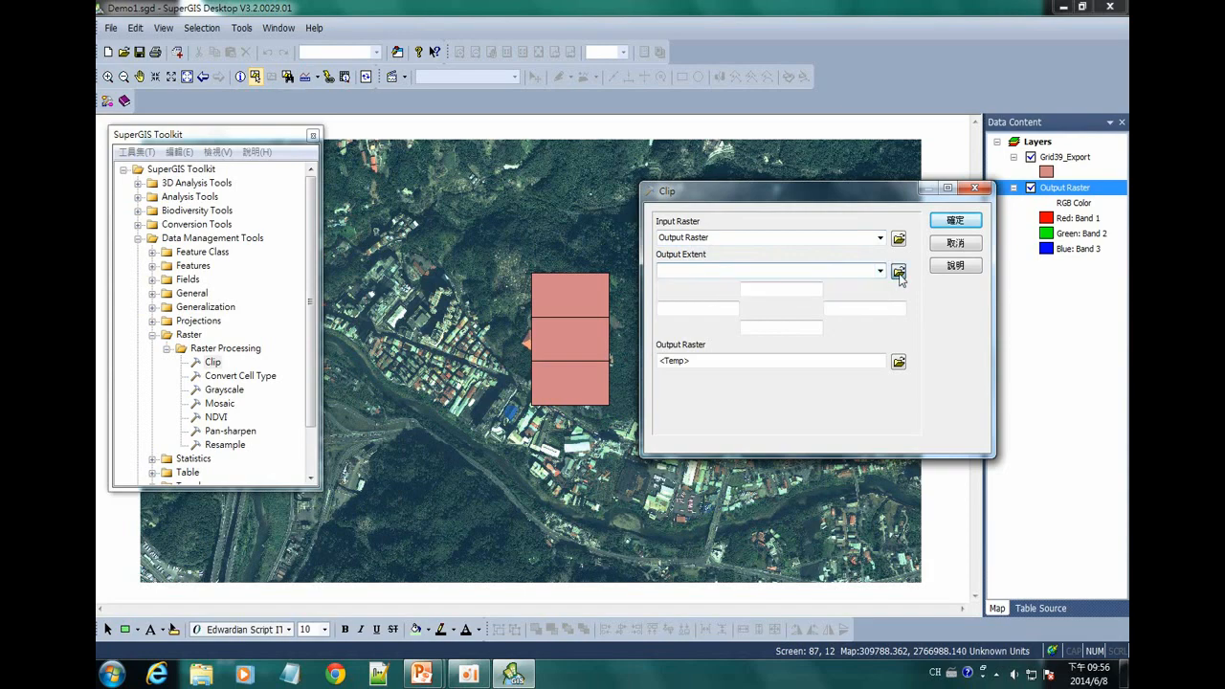
click(899, 273)
drag(1052, 213, 1053, 260)
click(1023, 326)
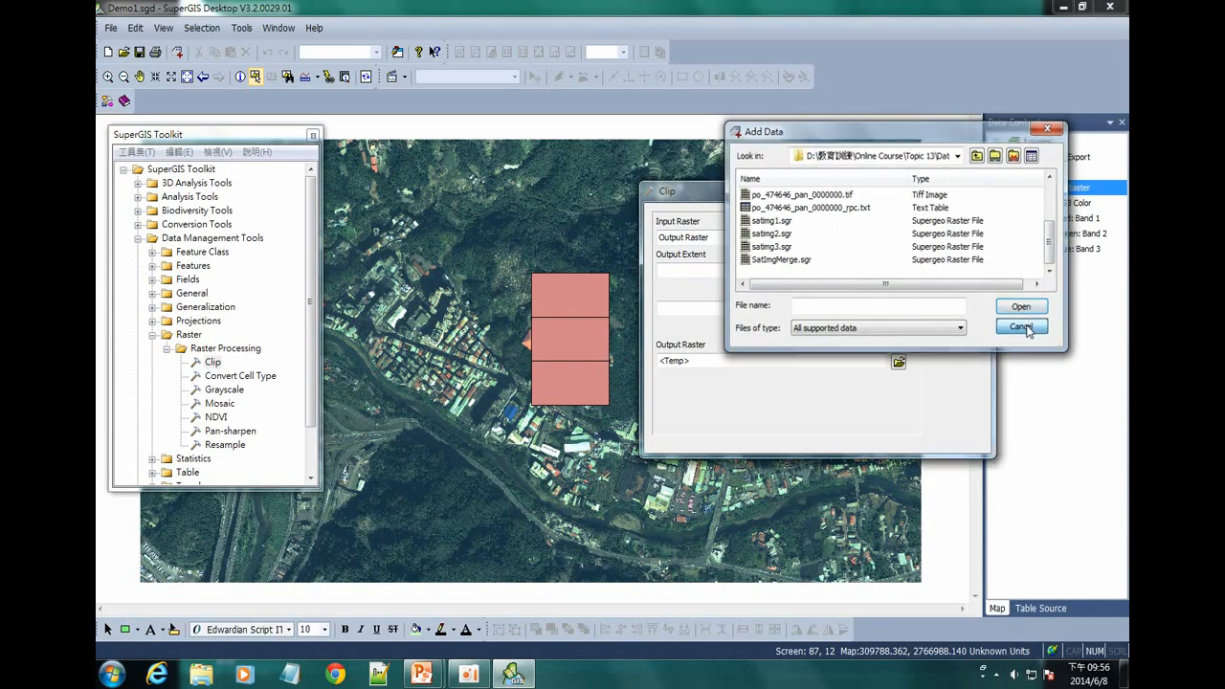
click(735, 308)
click(833, 313)
Set the clip's output extent to Grid39_Export, run the tool with temporary output, and close its dialog.
click(880, 271)
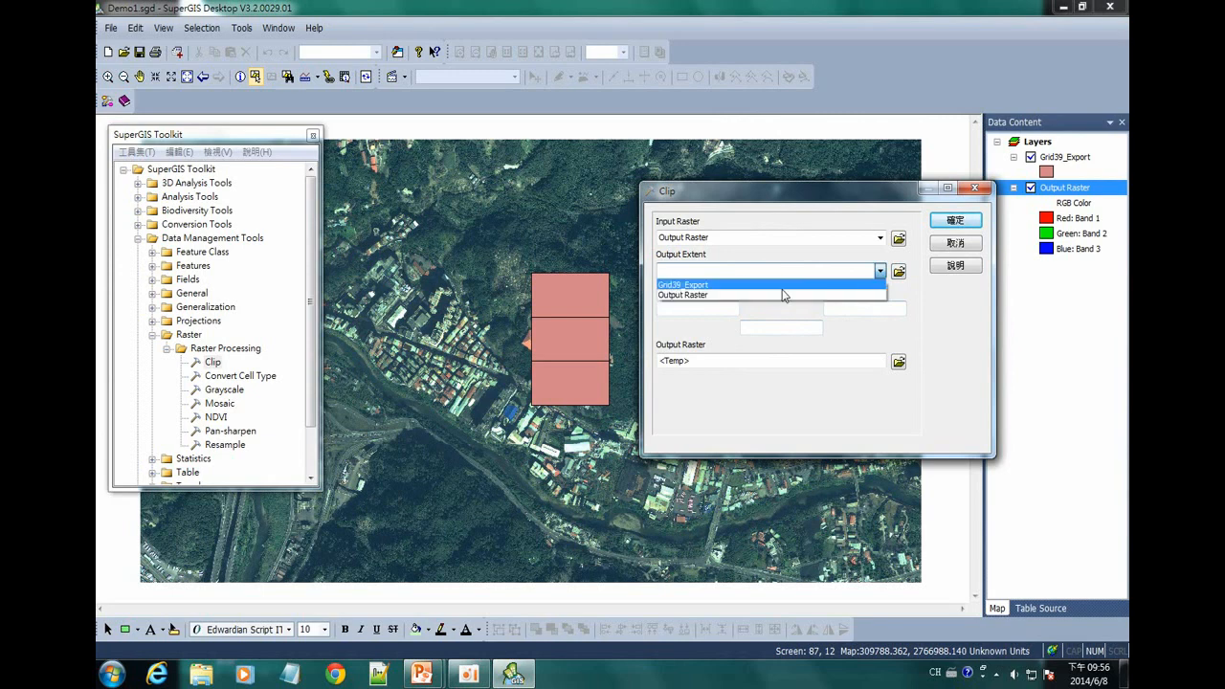
click(784, 285)
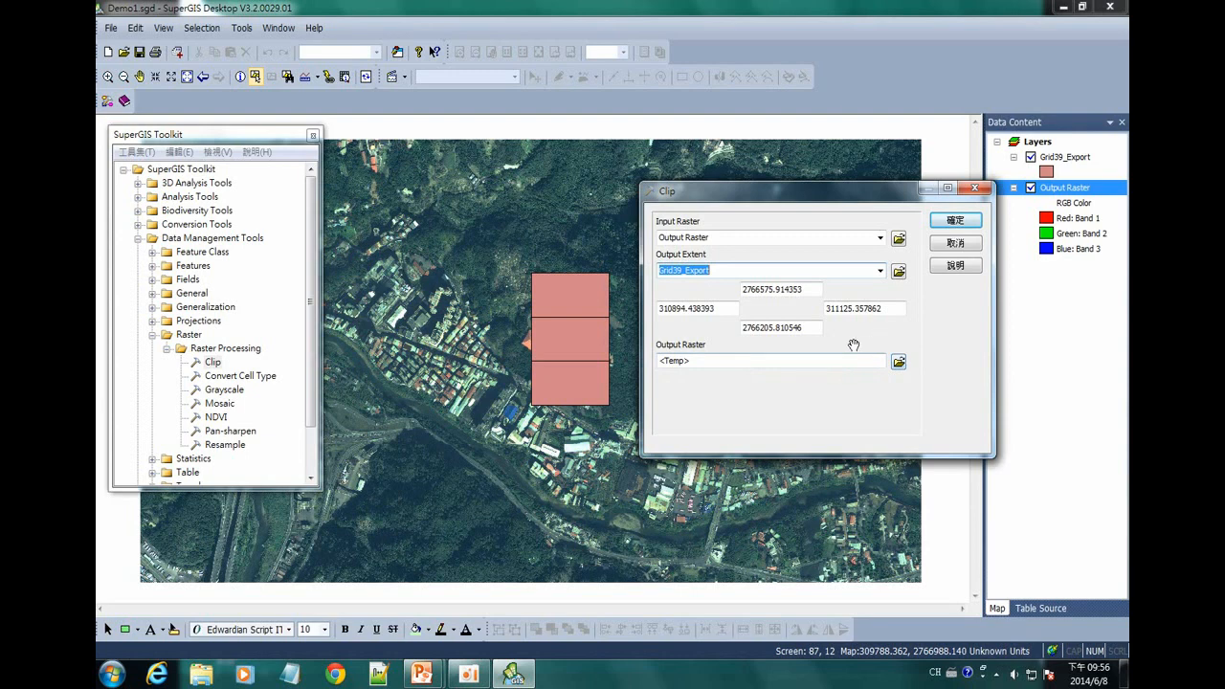
click(954, 222)
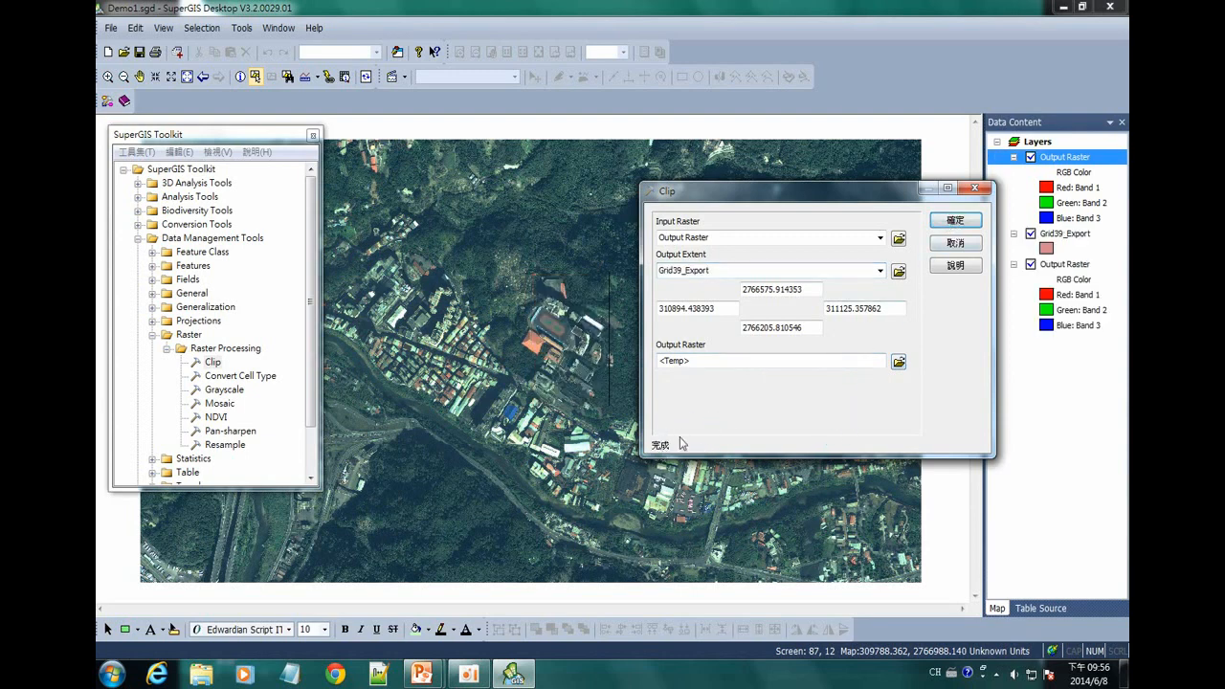
click(982, 189)
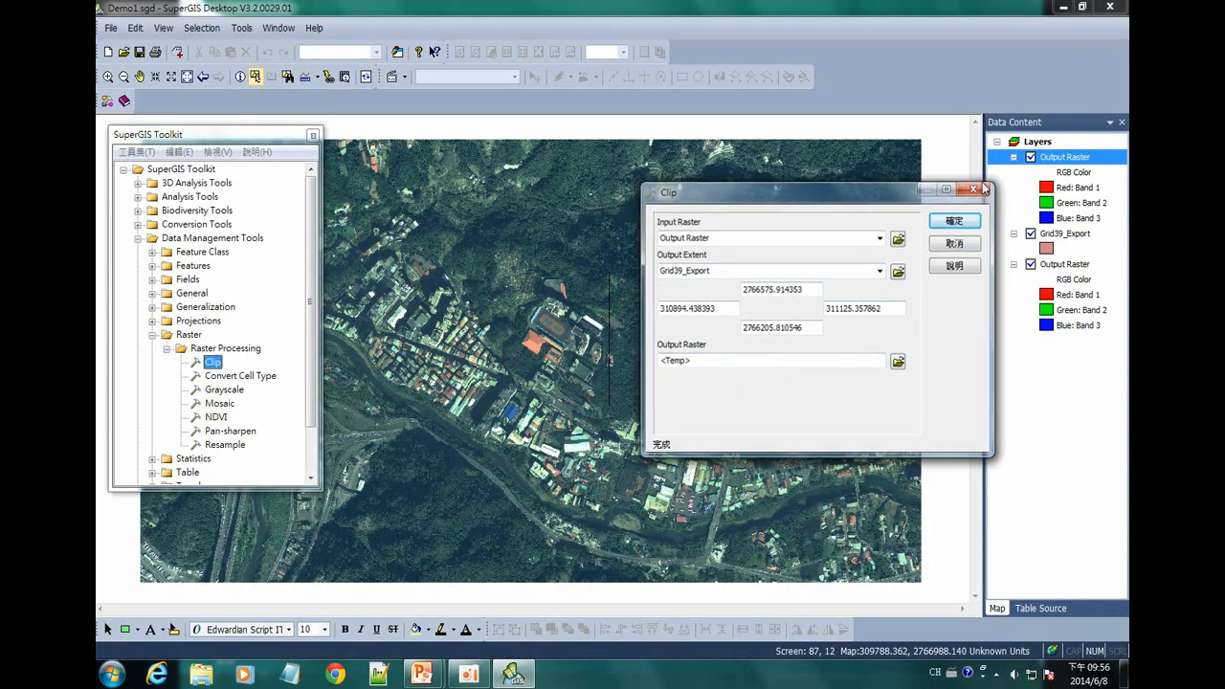
Move Grid39_Export above the rasters, then hide it and the merged Output Raster to inspect the clipped image alone.
click(1031, 264)
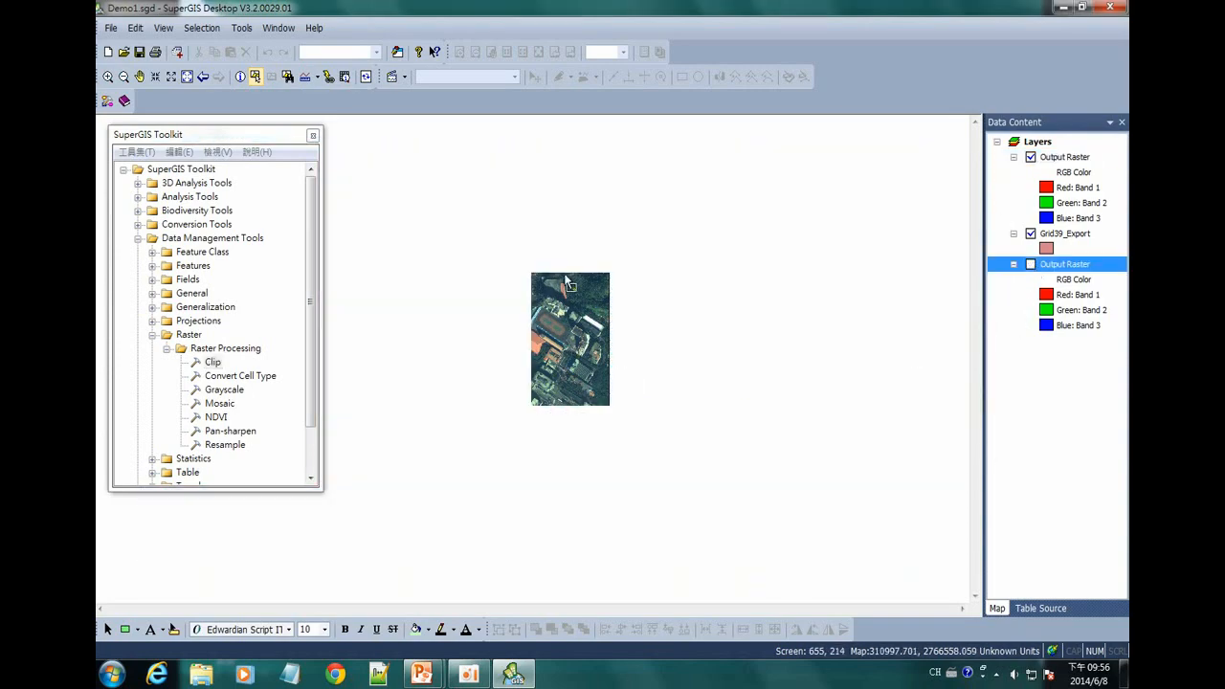
drag(1046, 236, 1060, 159)
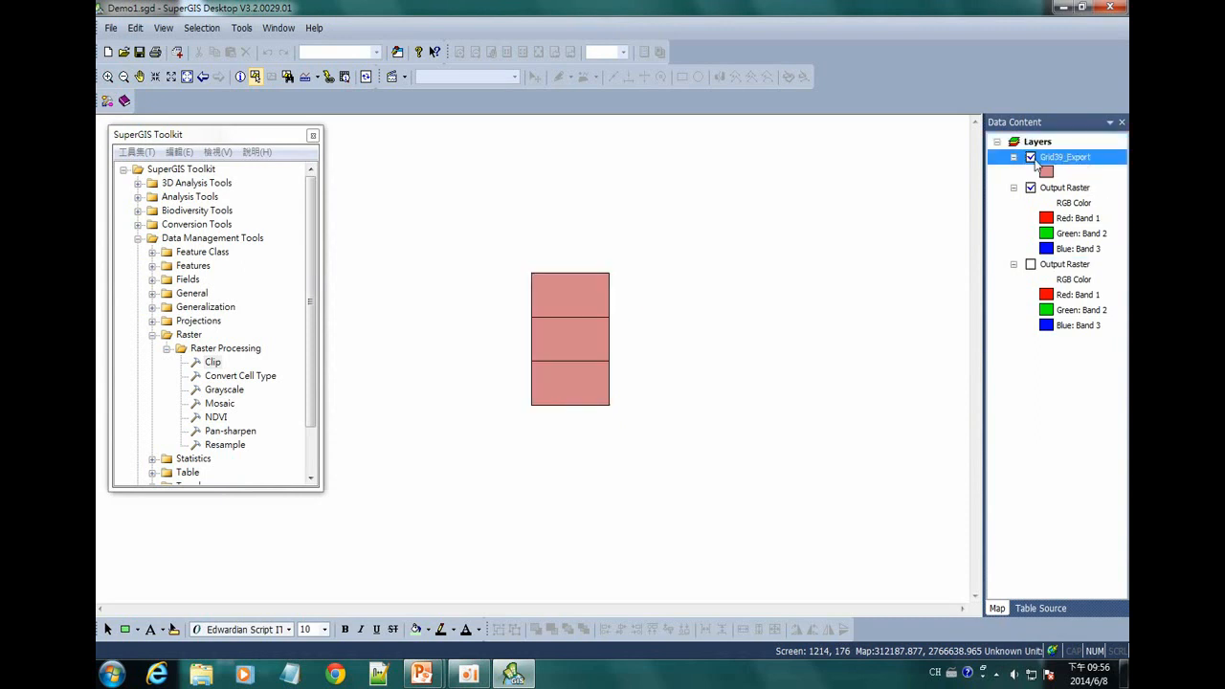
click(1031, 159)
click(1031, 159)
click(1031, 159)
click(1031, 265)
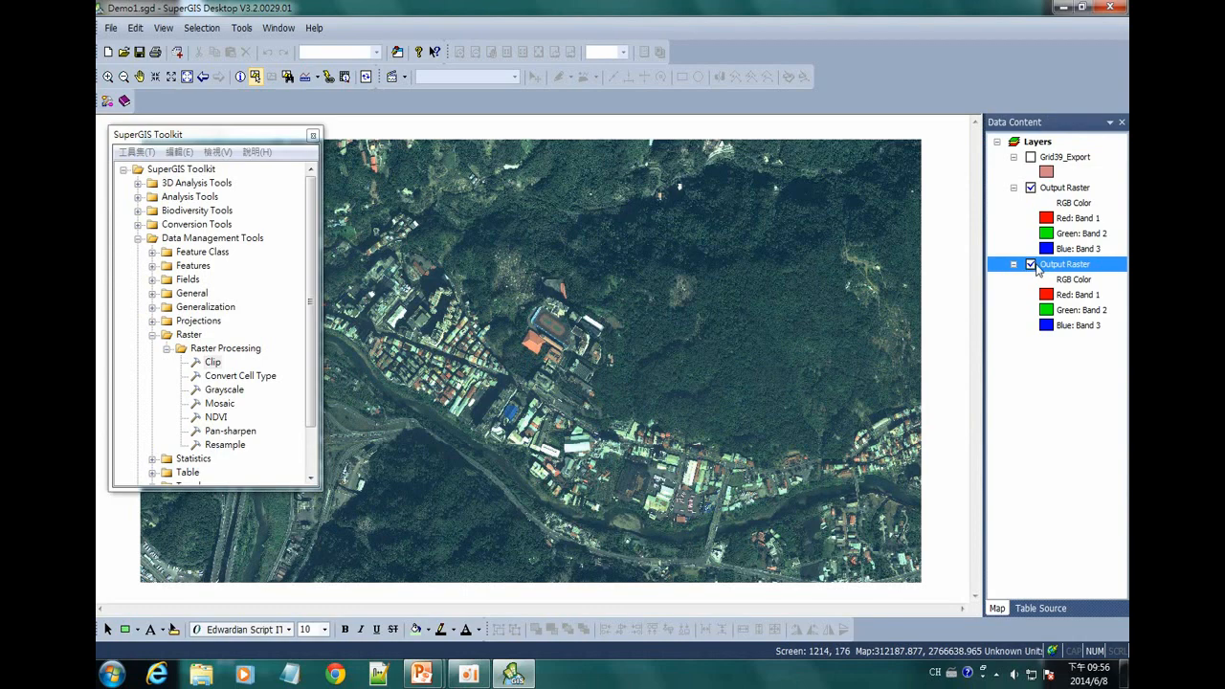
click(1031, 266)
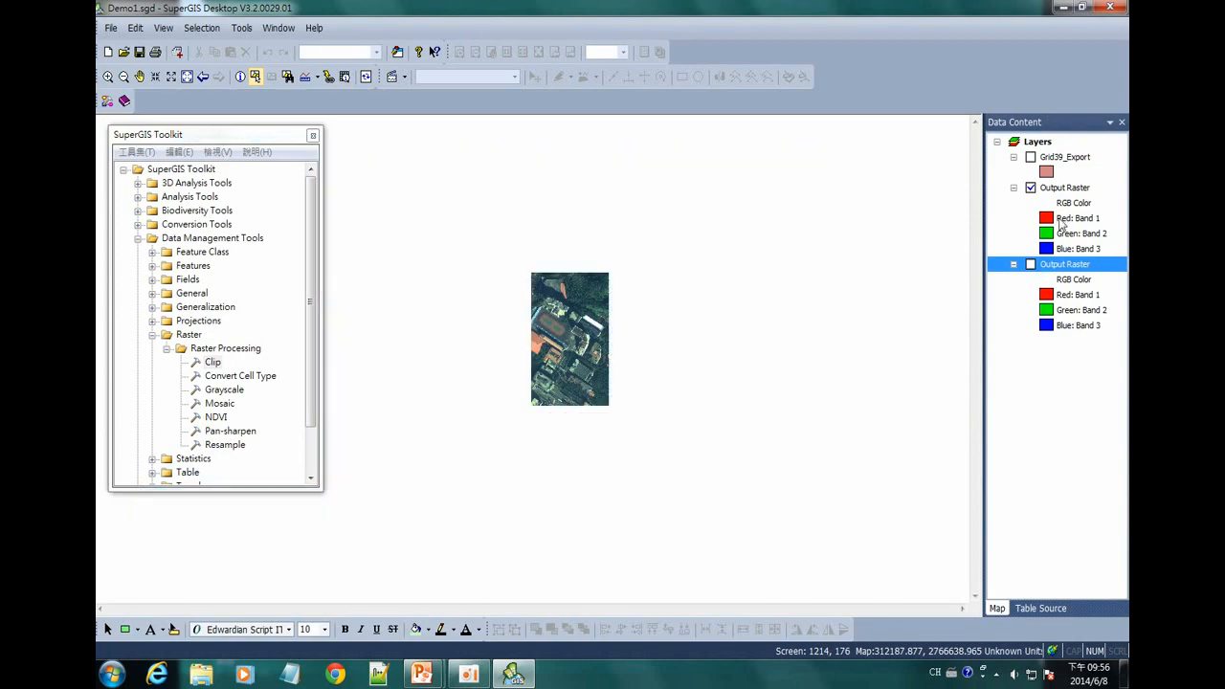
Remove Grid39_Export and the clipped Output Raster, show the remaining merged Output Raster, and close the SuperGIS Toolkit window.
click(1058, 156)
ctrl+click(1033, 190)
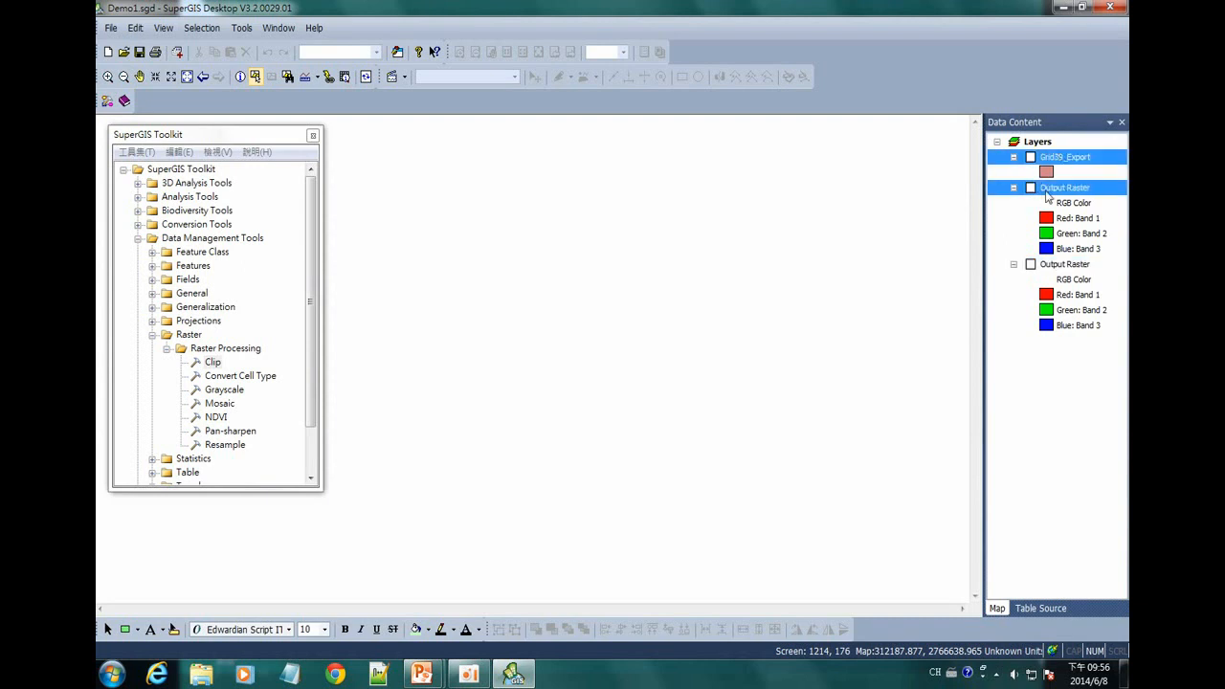
right_click(1050, 194)
click(1057, 199)
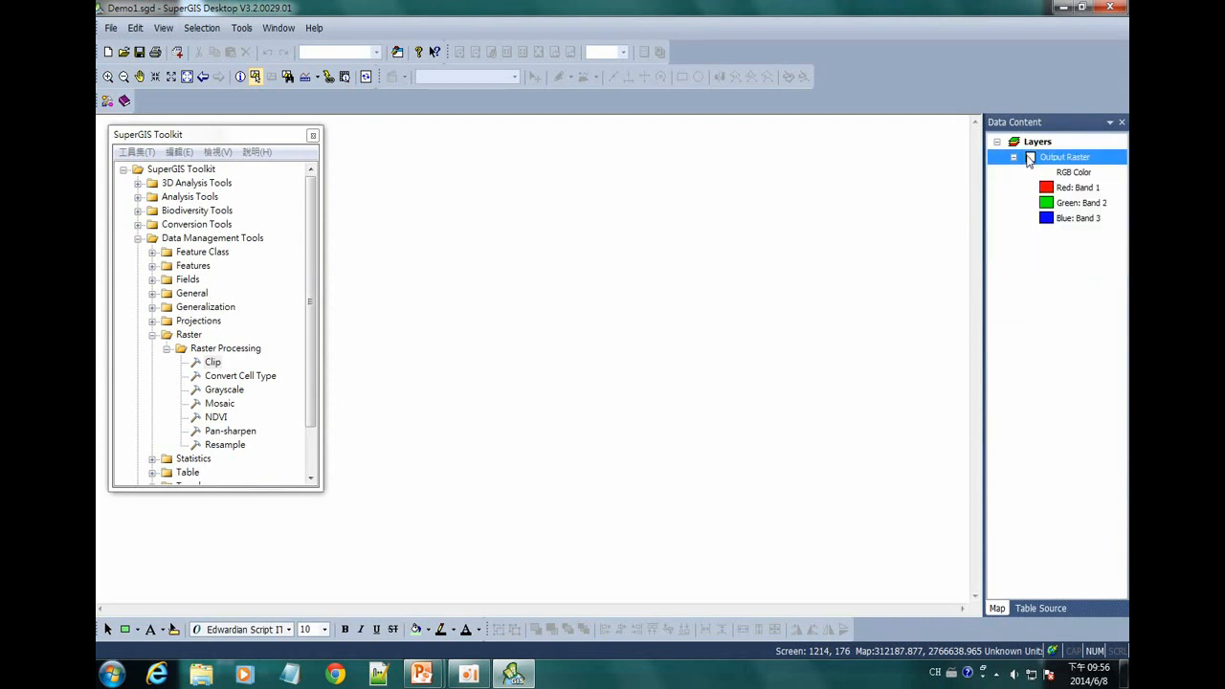
click(1030, 158)
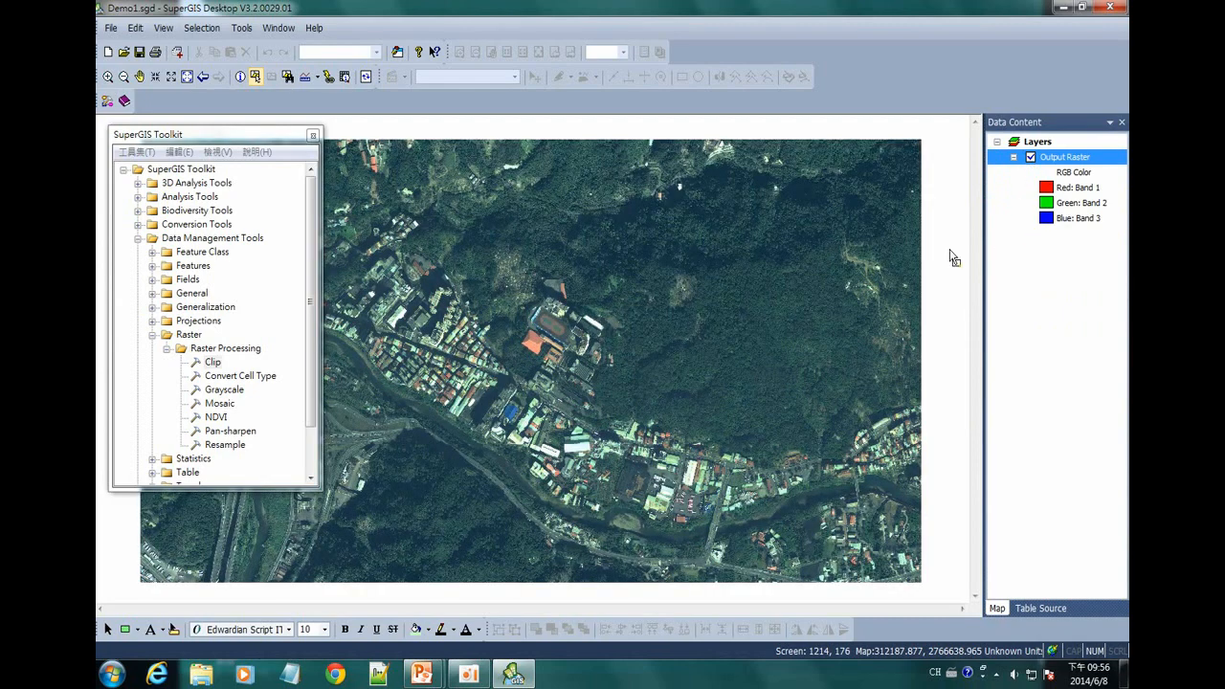
click(313, 135)
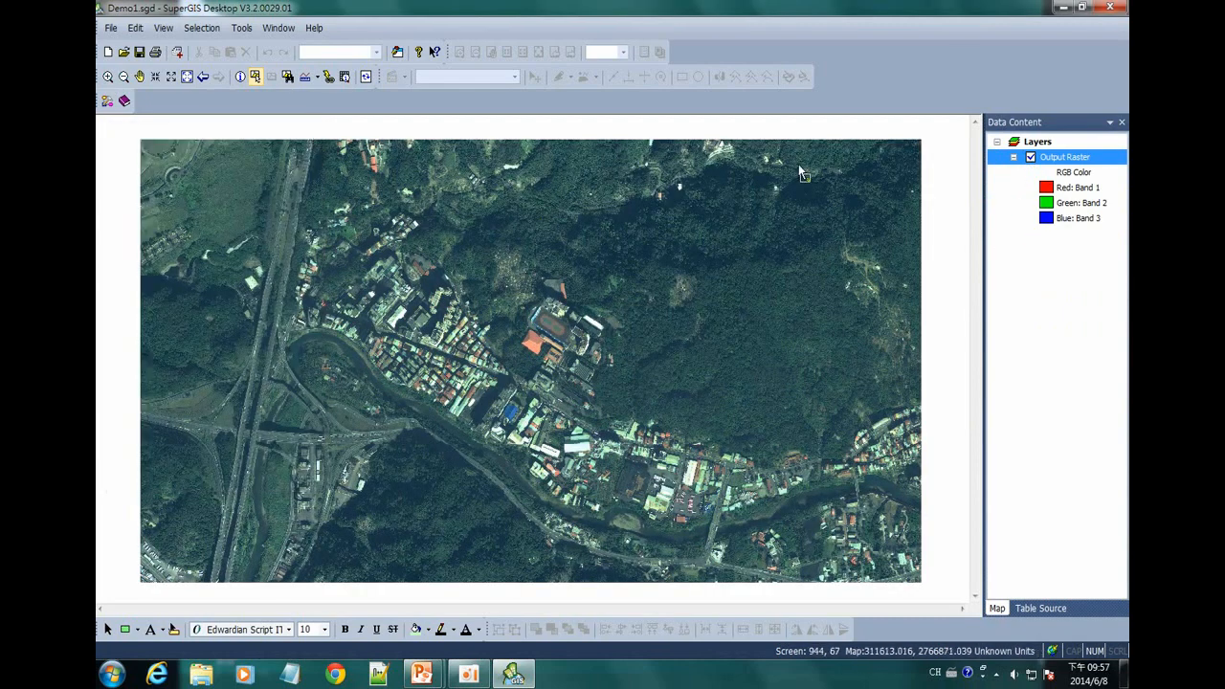
Show the Spatial Analyst toolbar and open its Extract by Shape tool, placing the dialog clear of the map's centre.
right_click(256, 103)
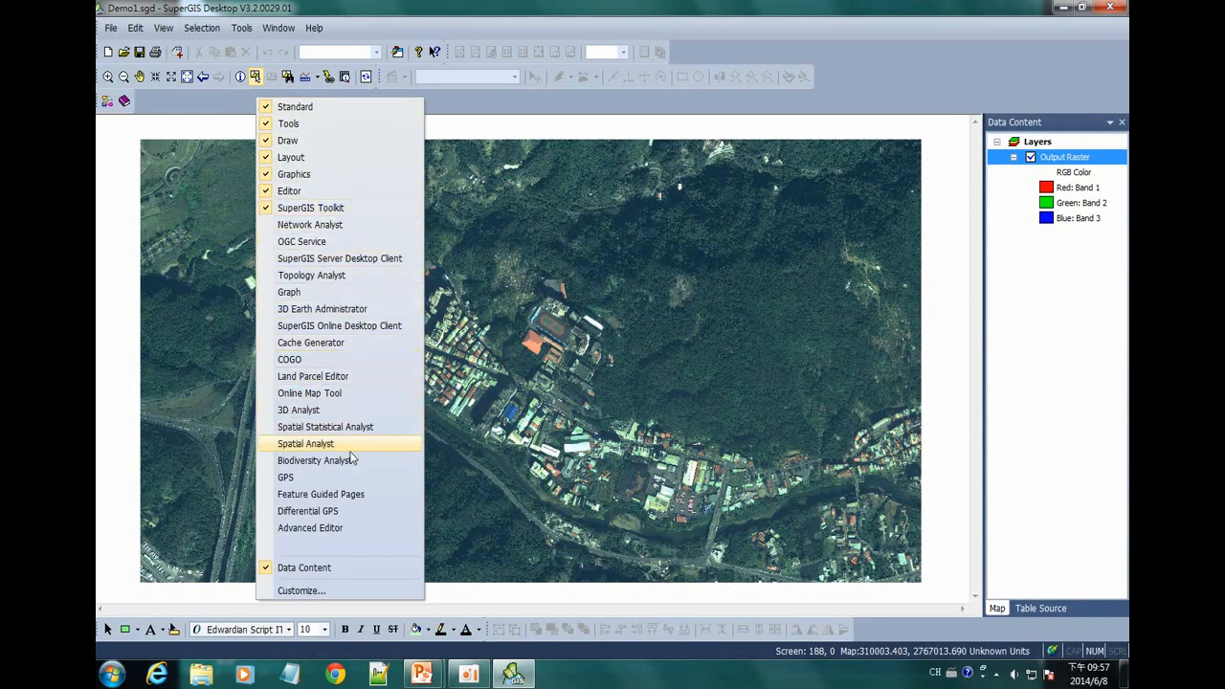
click(319, 446)
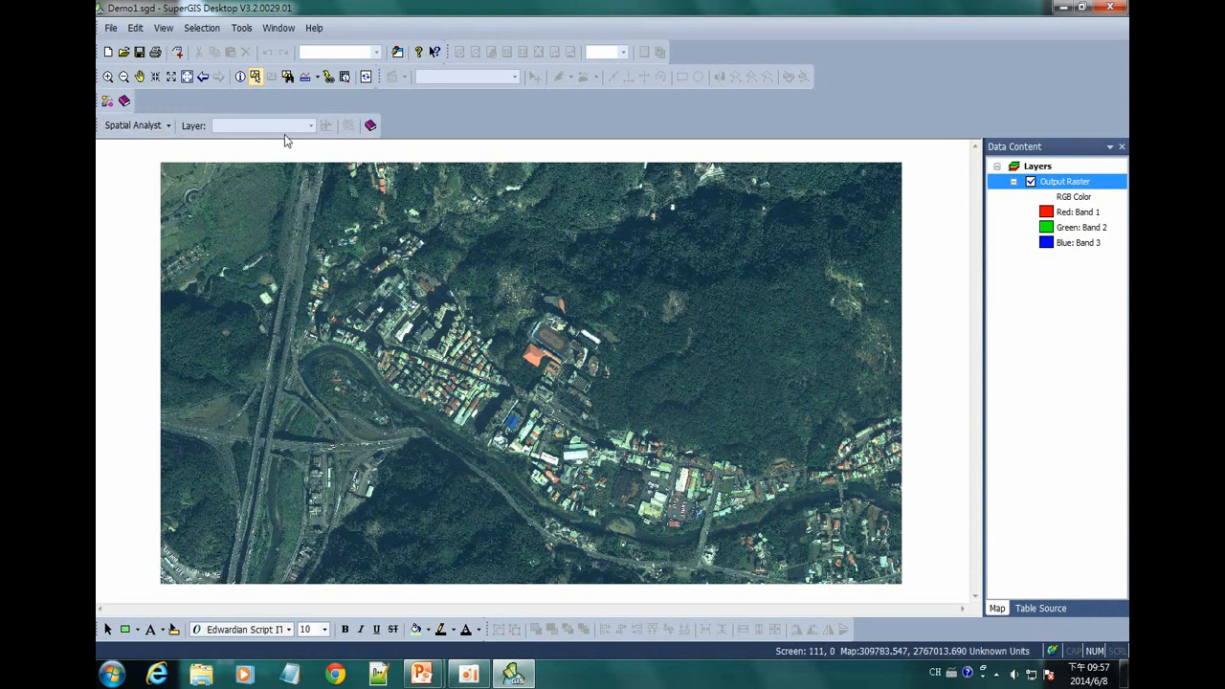
click(162, 127)
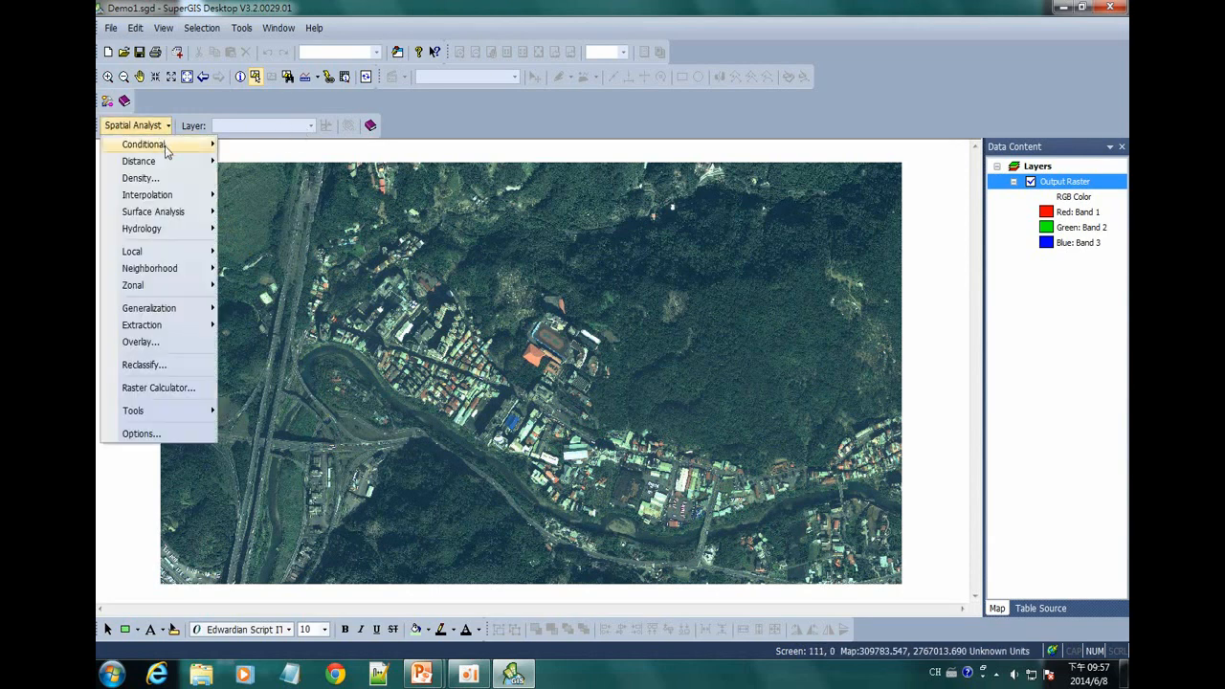
mouse_move(140, 330)
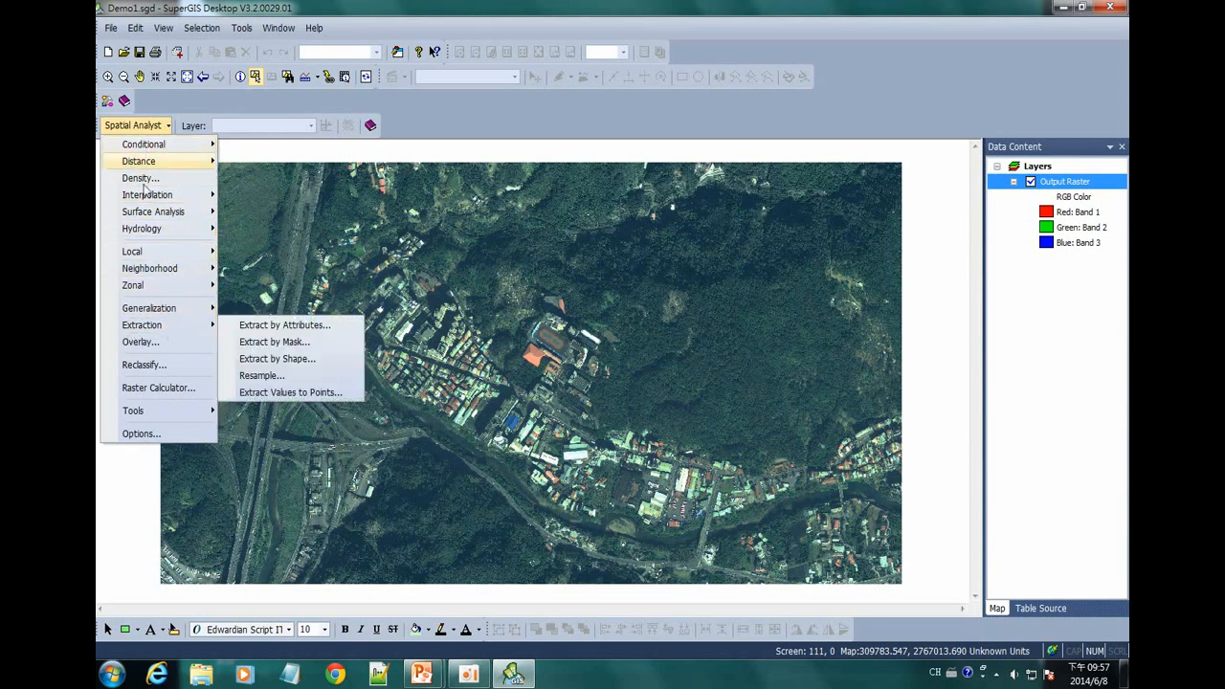
click(326, 363)
drag(605, 269, 770, 197)
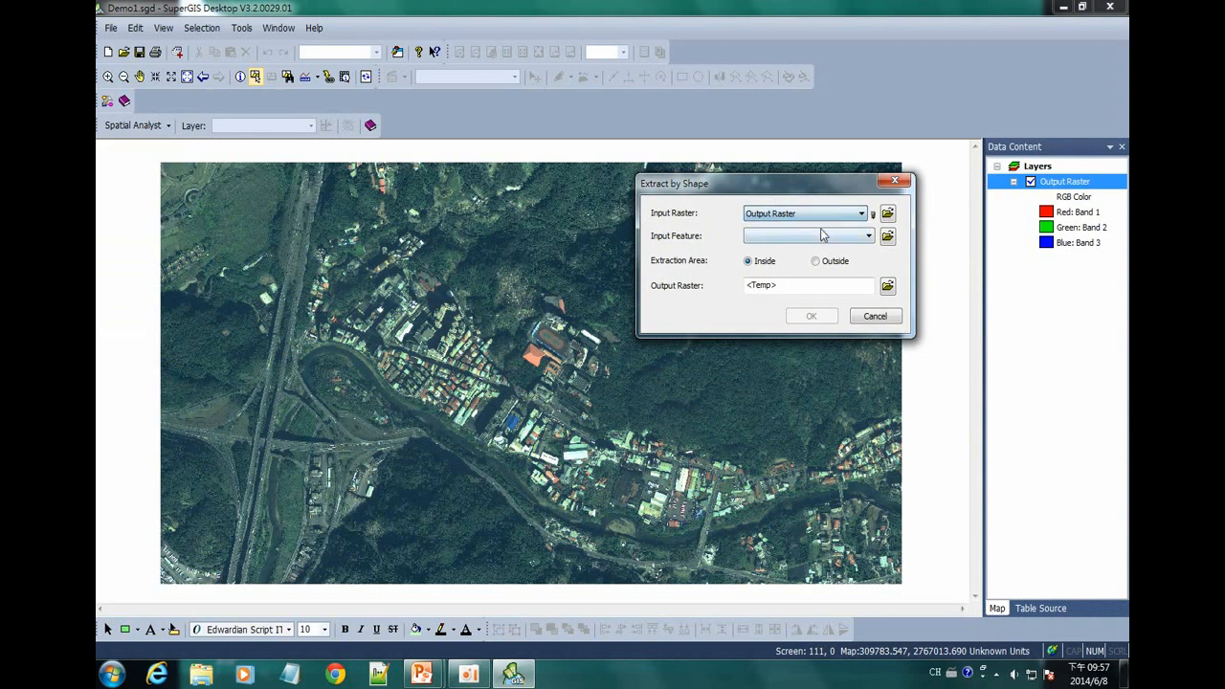
Keep all bands of Output Raster as the extraction input and load Clip_Village.geo as the input feature.
click(873, 217)
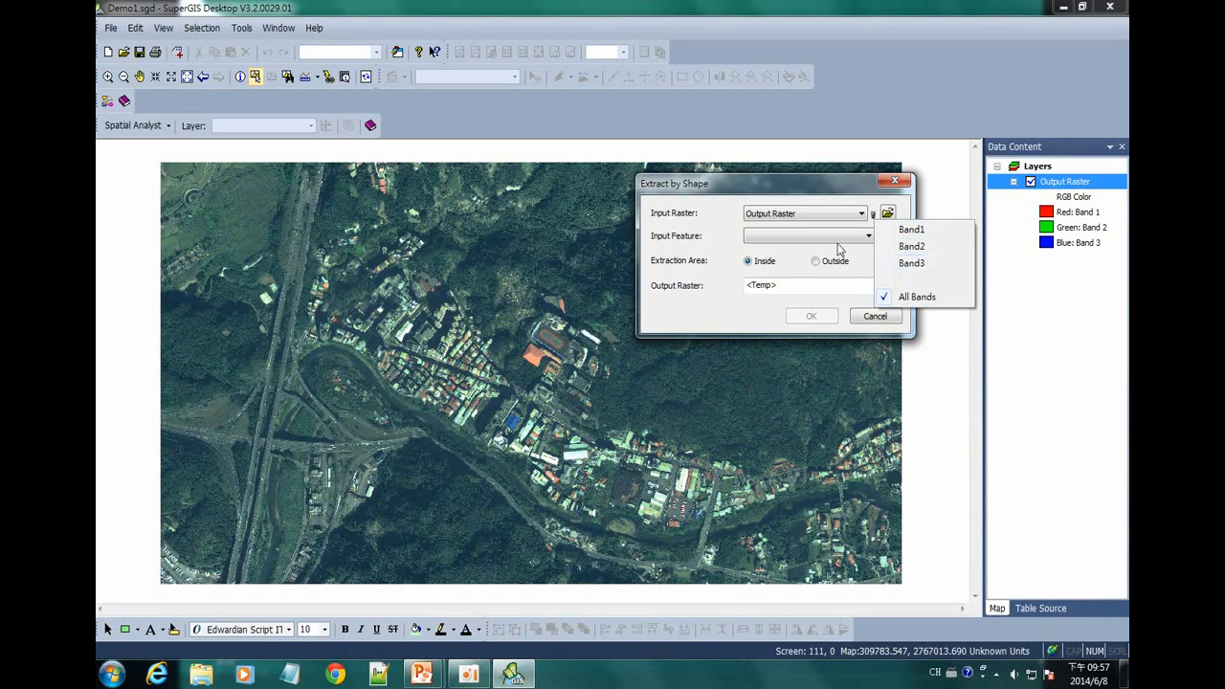
click(714, 246)
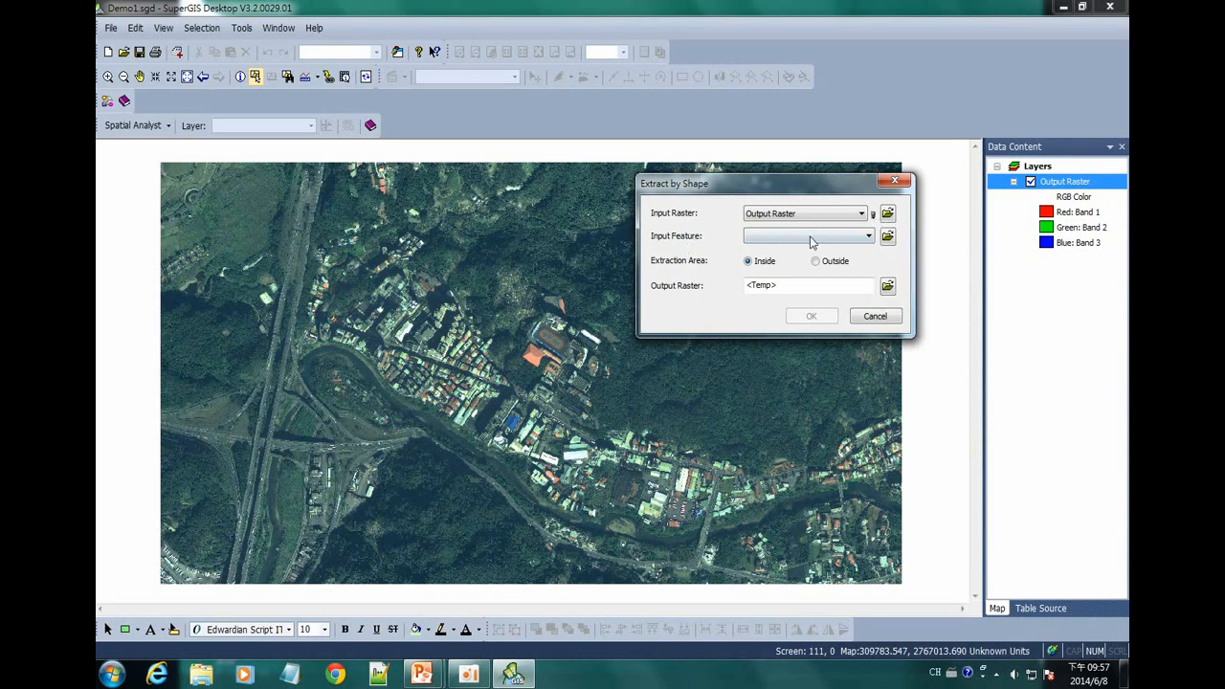
click(864, 237)
click(869, 239)
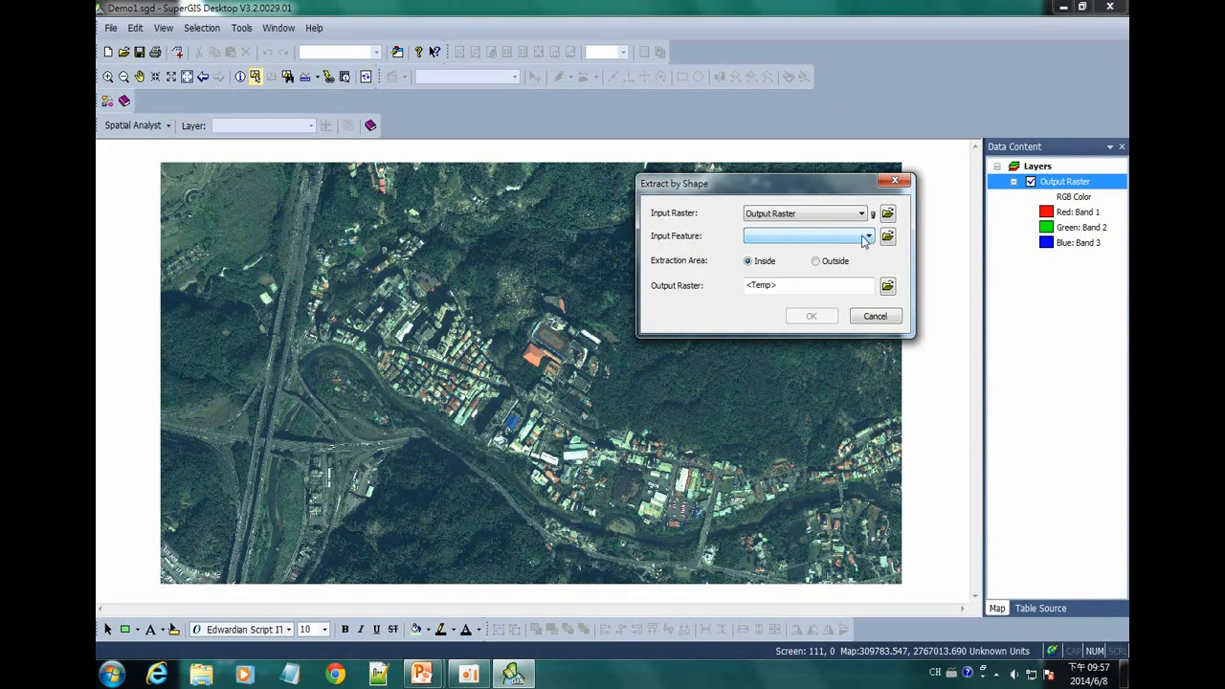
drag(841, 188, 843, 173)
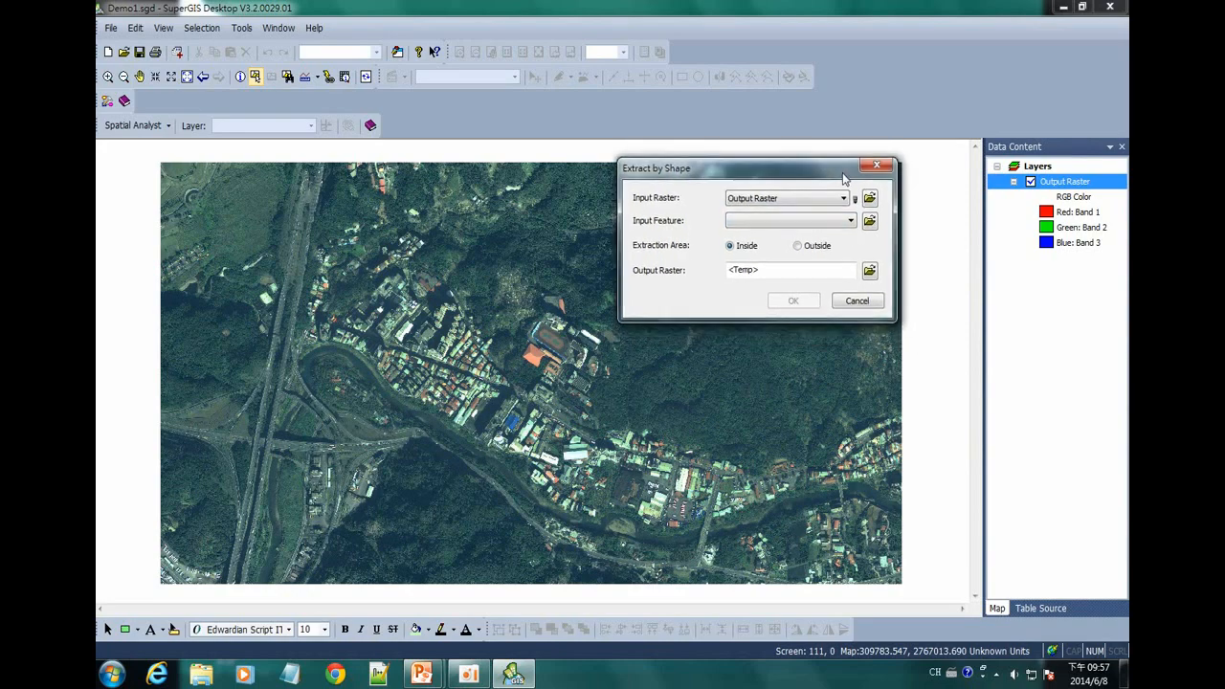
click(870, 221)
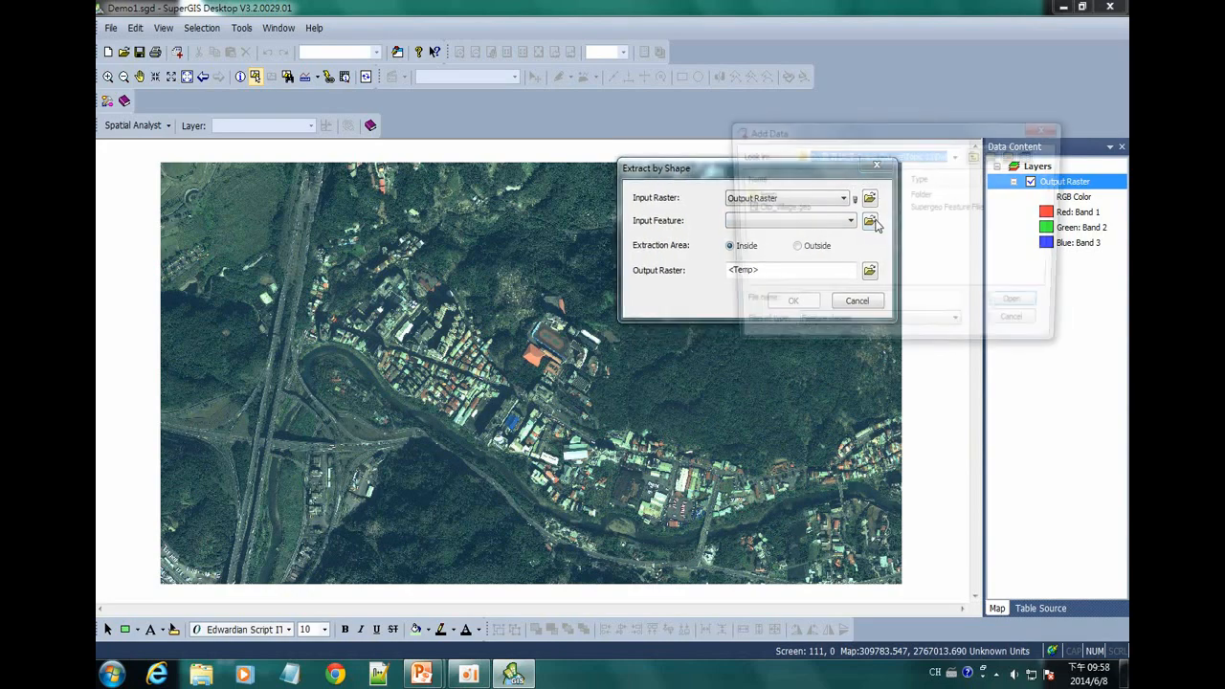
click(775, 214)
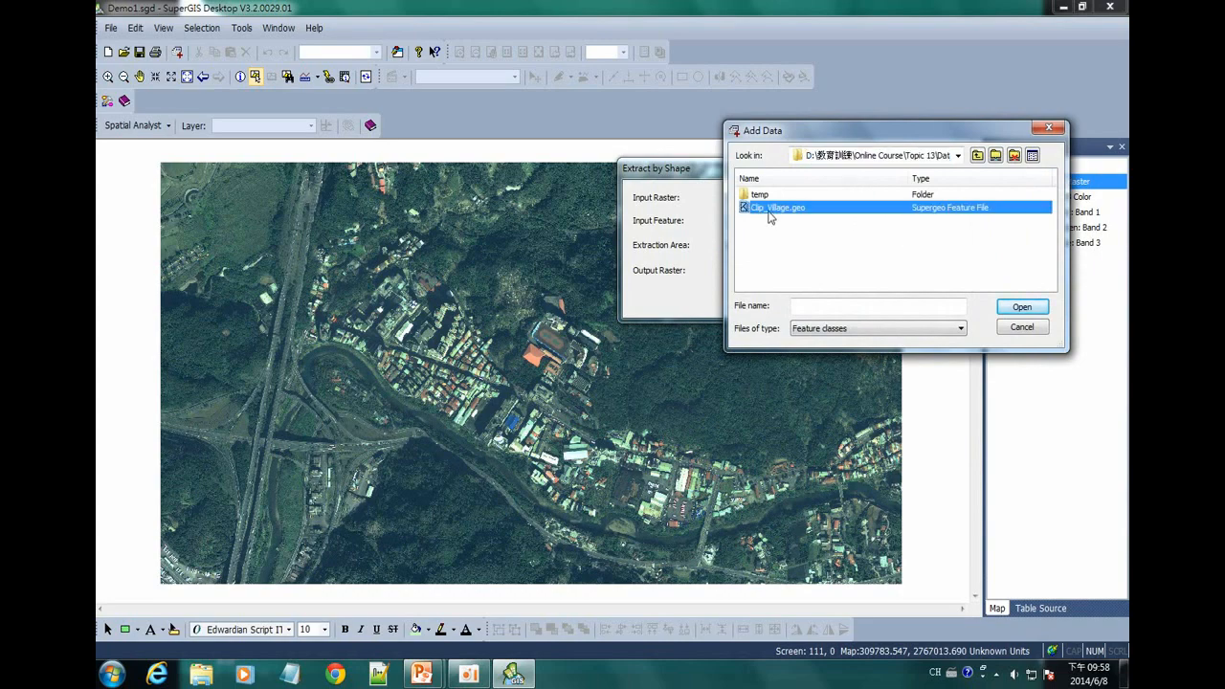
click(1022, 306)
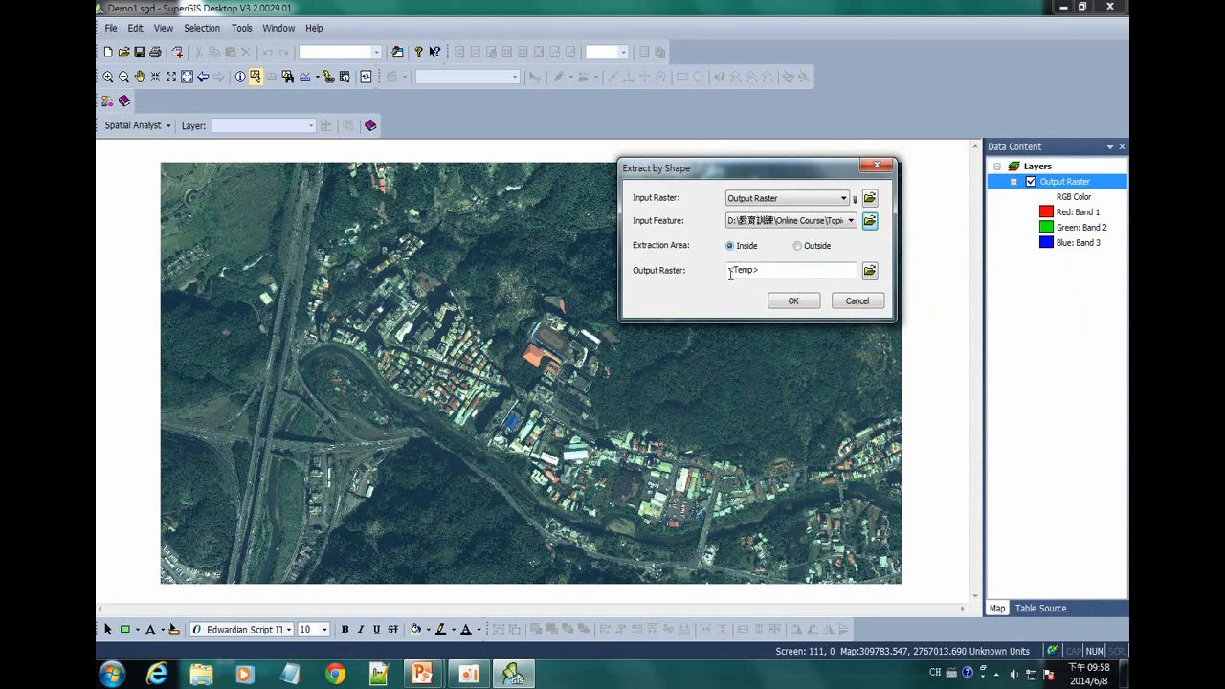
Extract the area inside the shape to a temporary raster, and briefly hide the merged Output Raster to check the result.
click(870, 271)
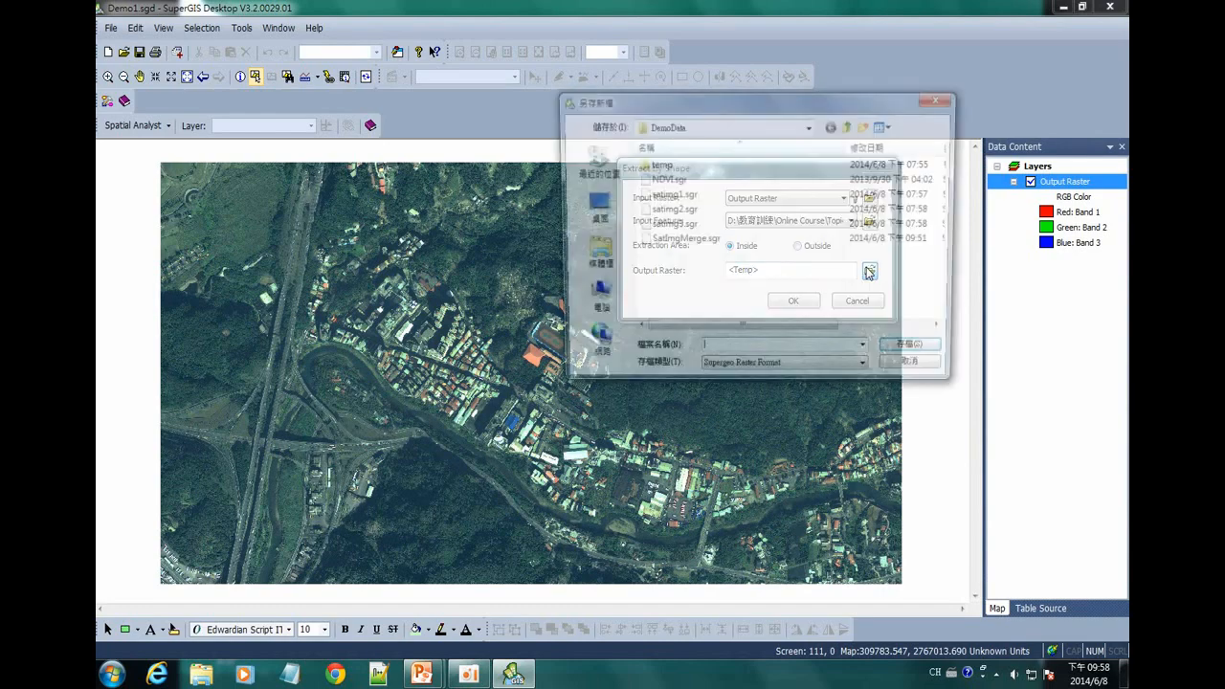
click(917, 372)
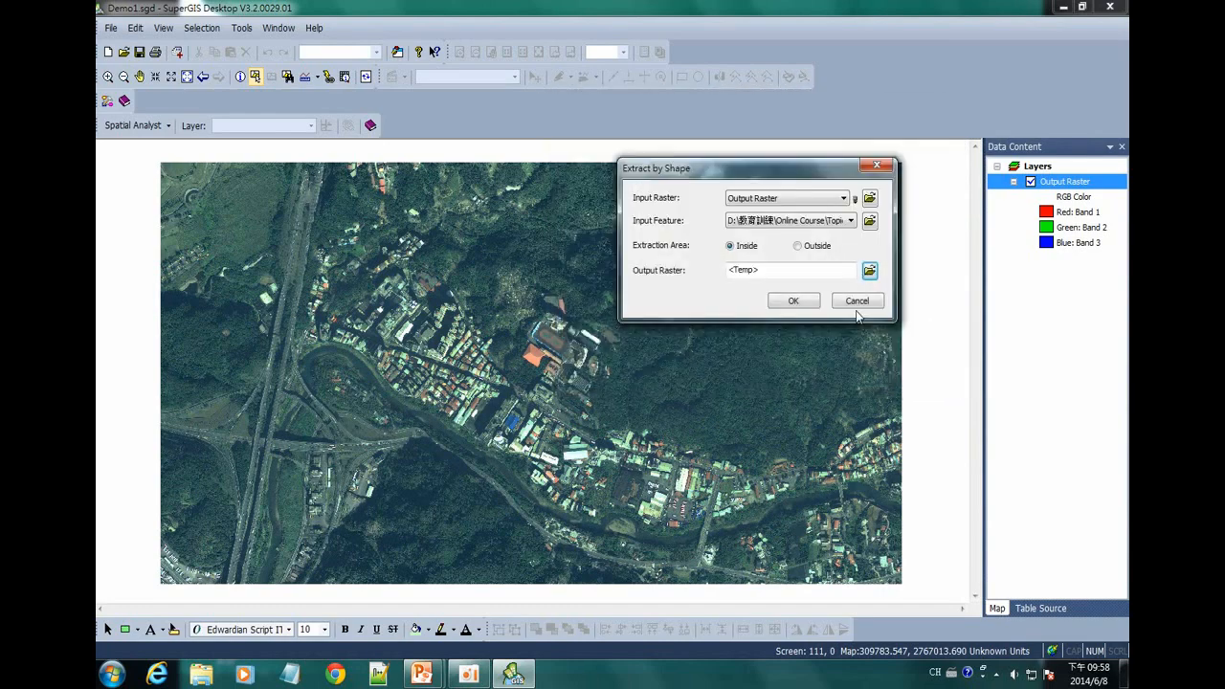
click(794, 301)
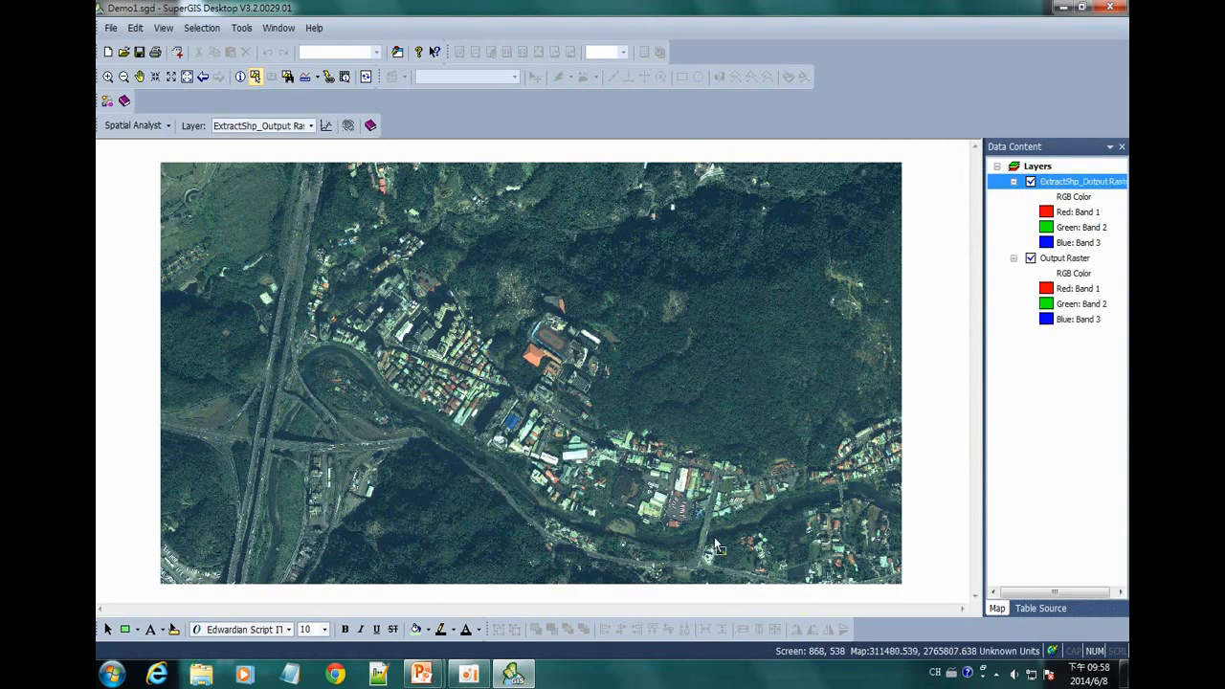
click(1031, 258)
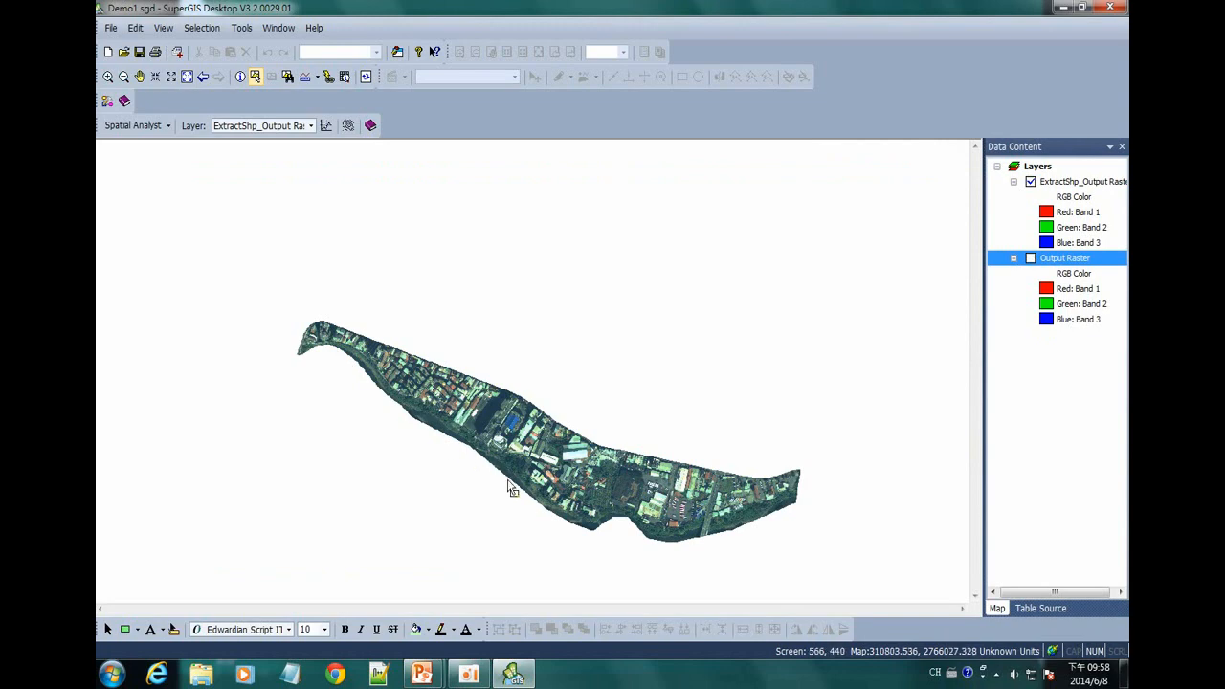
click(1031, 259)
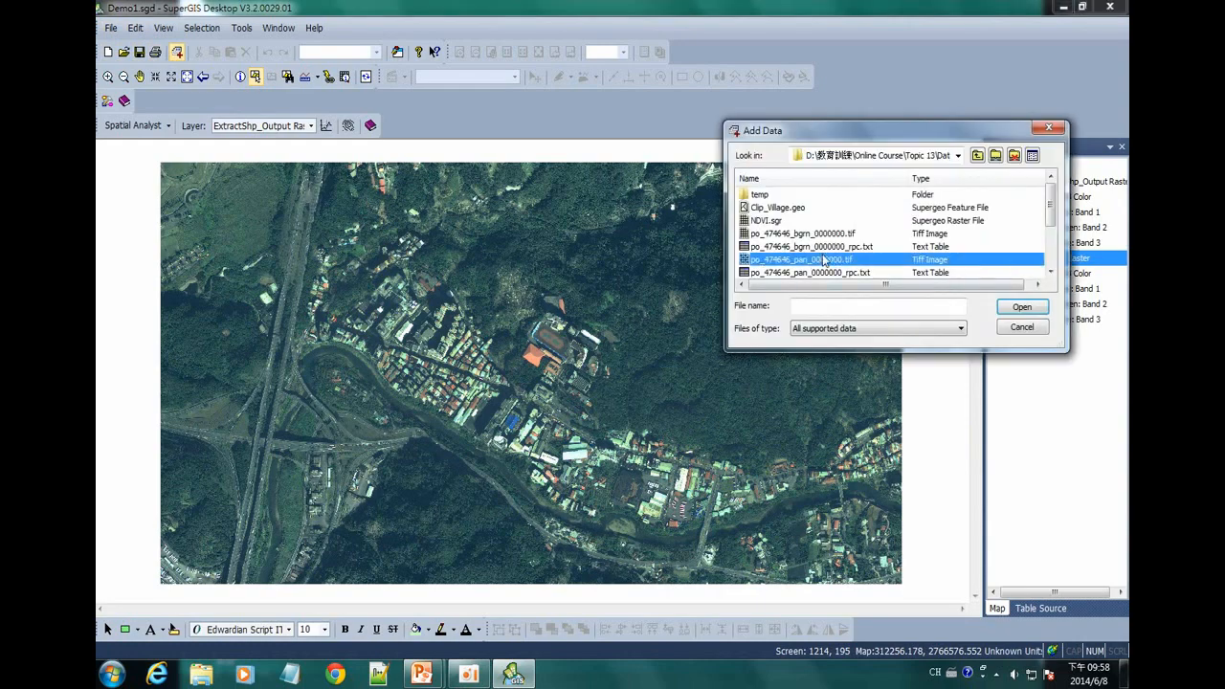
Add Clip_Village.geo to the map and review its attribute table.
click(1022, 306)
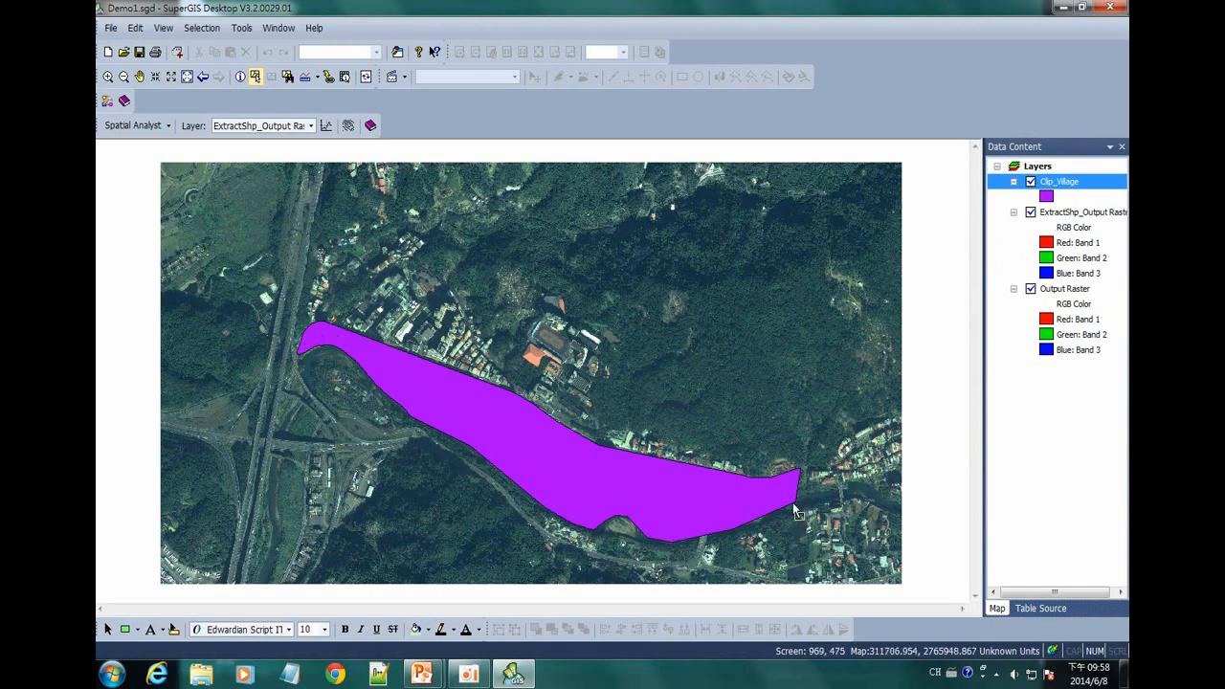
right_click(1093, 182)
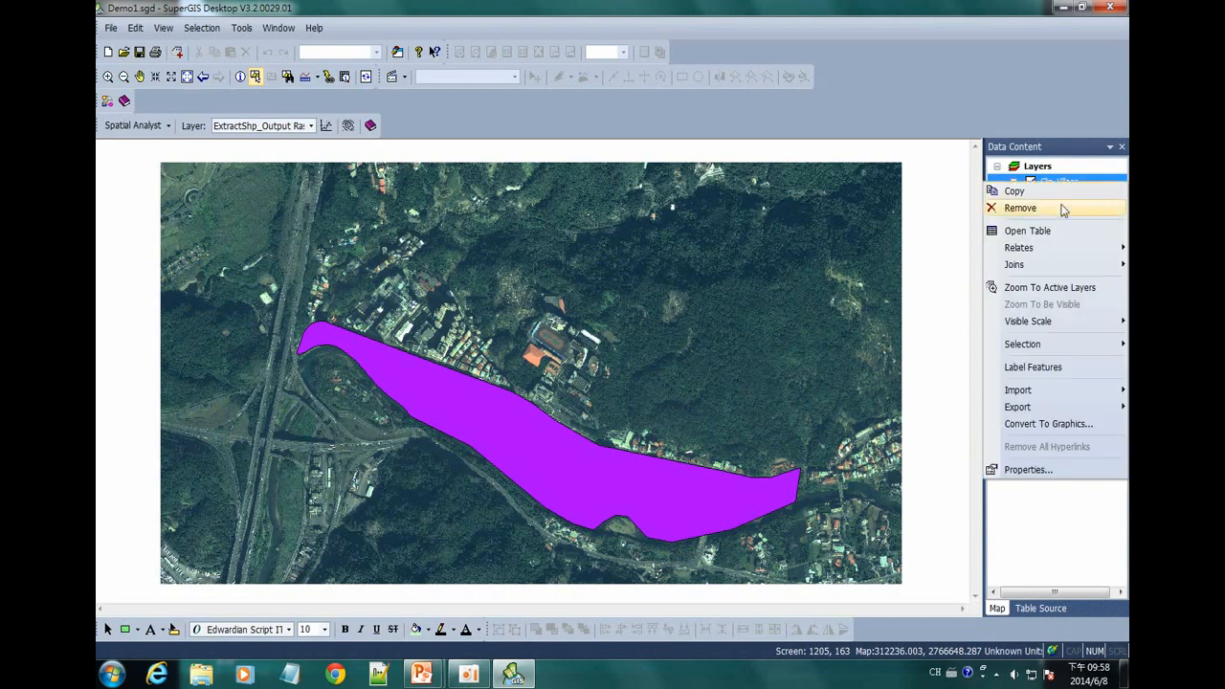
click(1033, 232)
drag(218, 292, 182, 289)
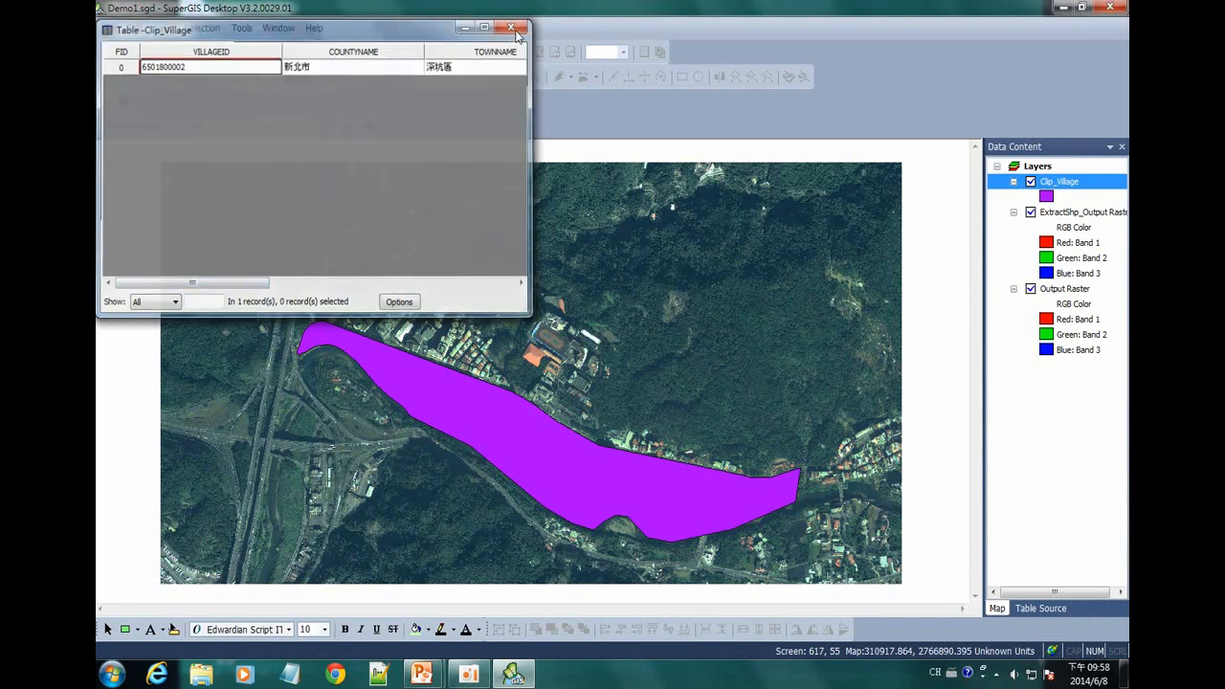
click(513, 27)
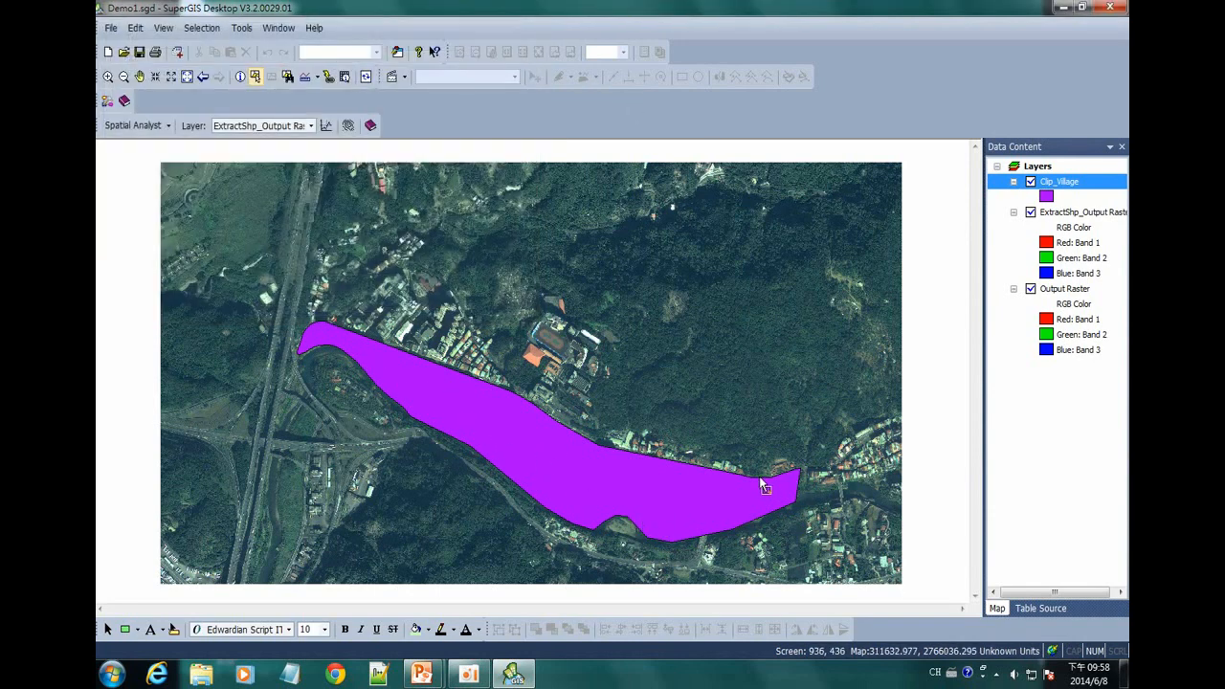
Hide the Clip_Village and merged Output Raster layers to inspect the extracted village image alone.
click(1031, 289)
click(1031, 182)
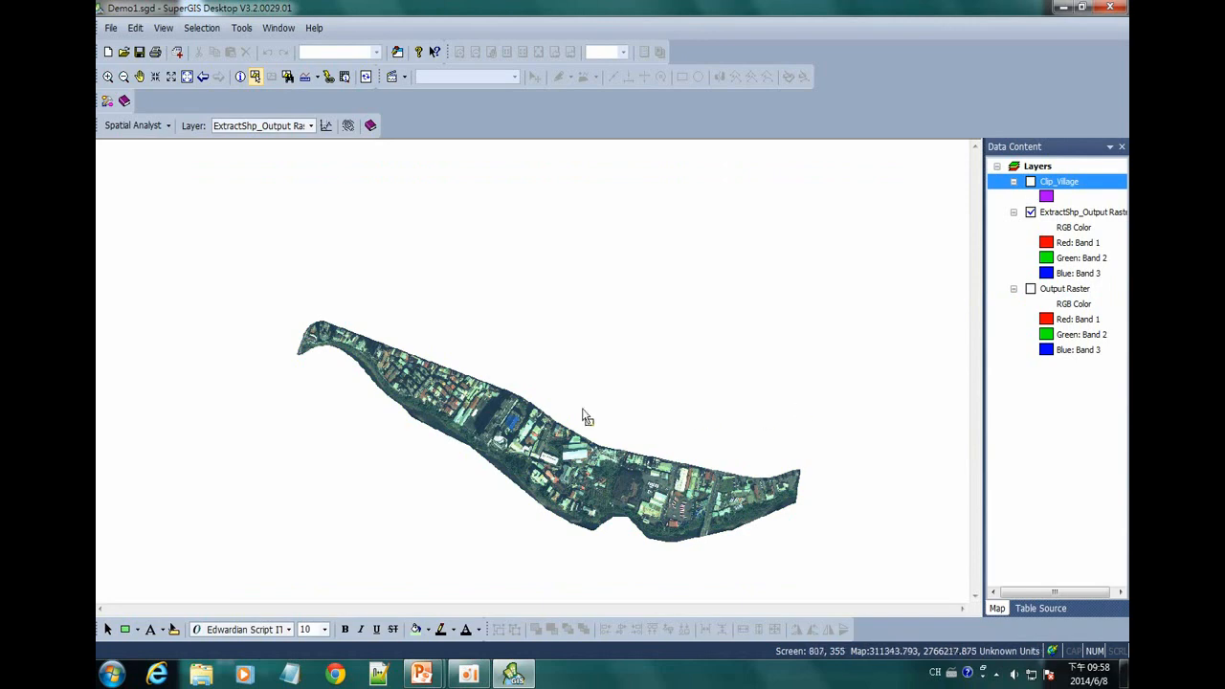
click(1031, 289)
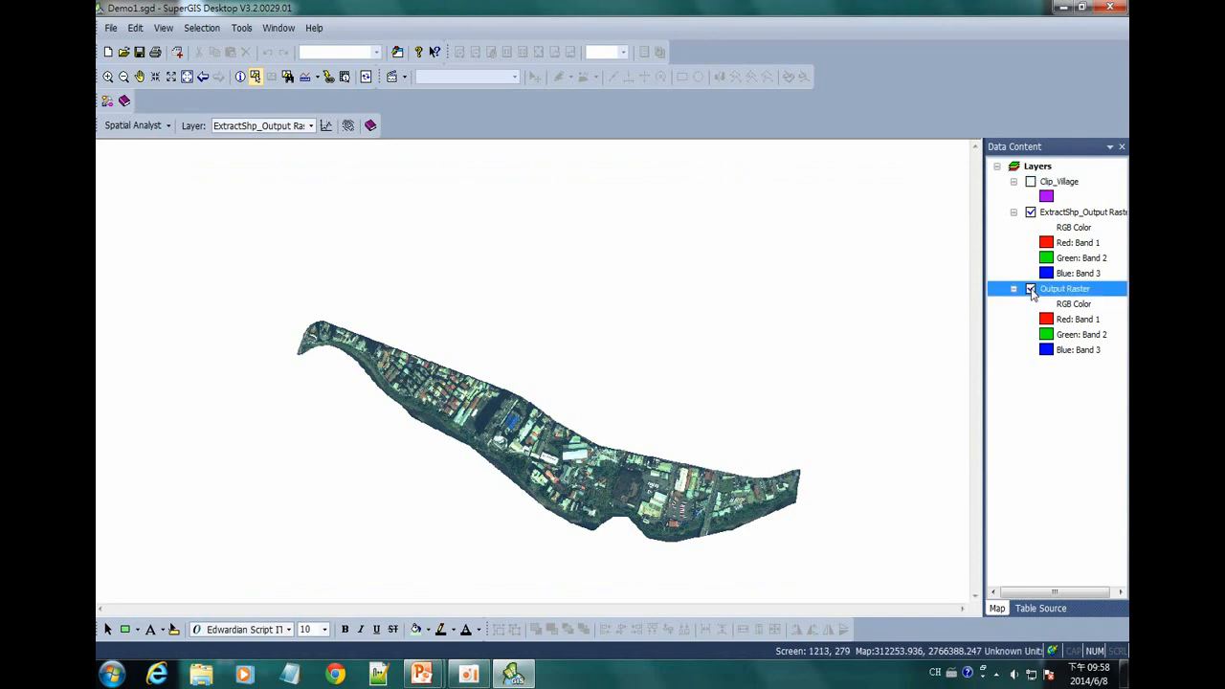
click(1031, 290)
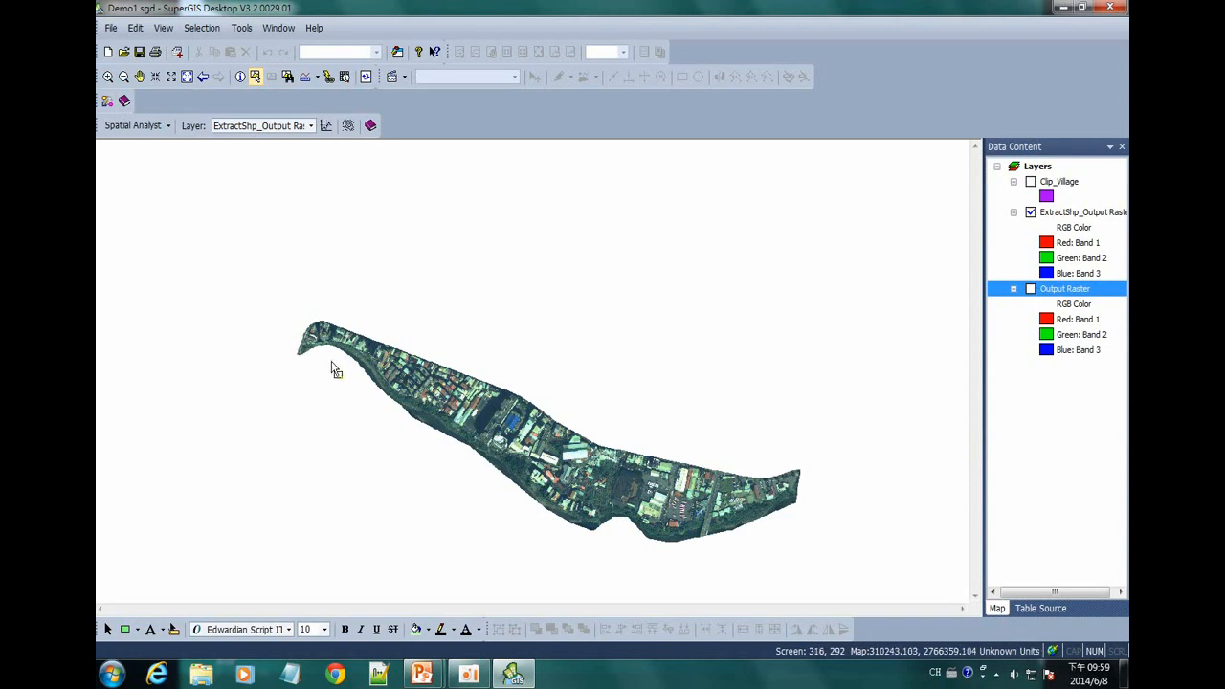
Compare the extracted raster's lower edge with the Clip_Village boundary up close by temporarily overlaying the village polygon.
click(108, 77)
drag(358, 384, 450, 427)
drag(387, 253, 644, 454)
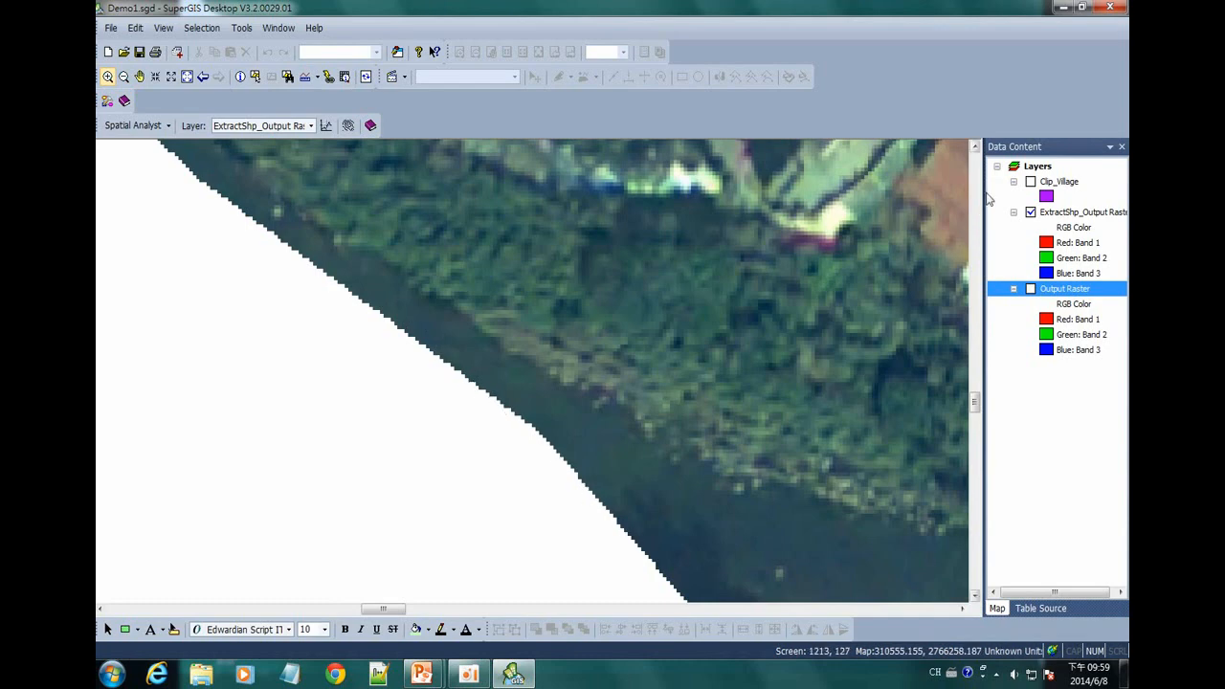
click(1031, 182)
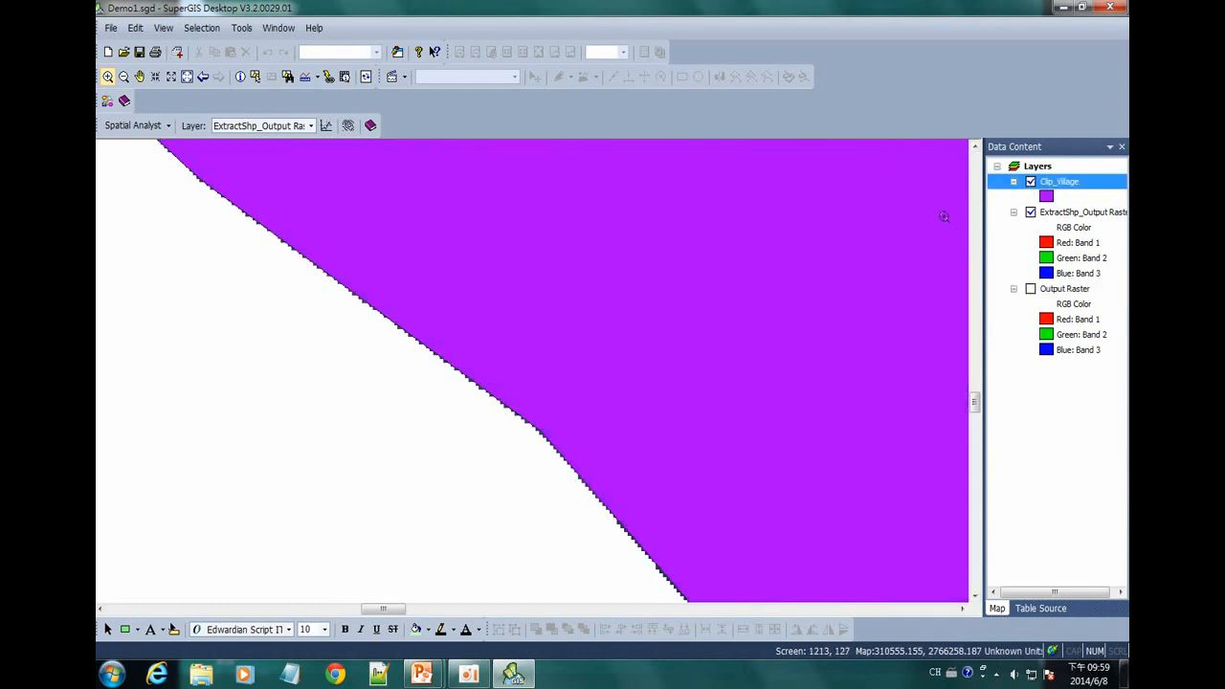
click(657, 465)
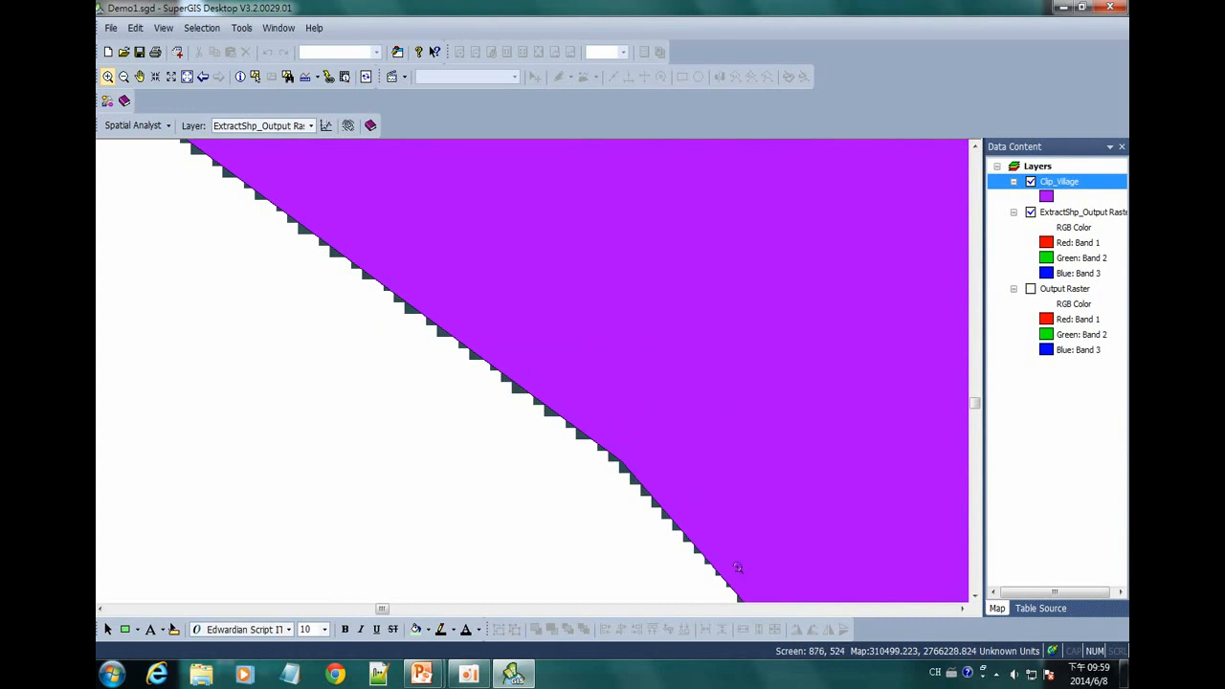
click(1031, 182)
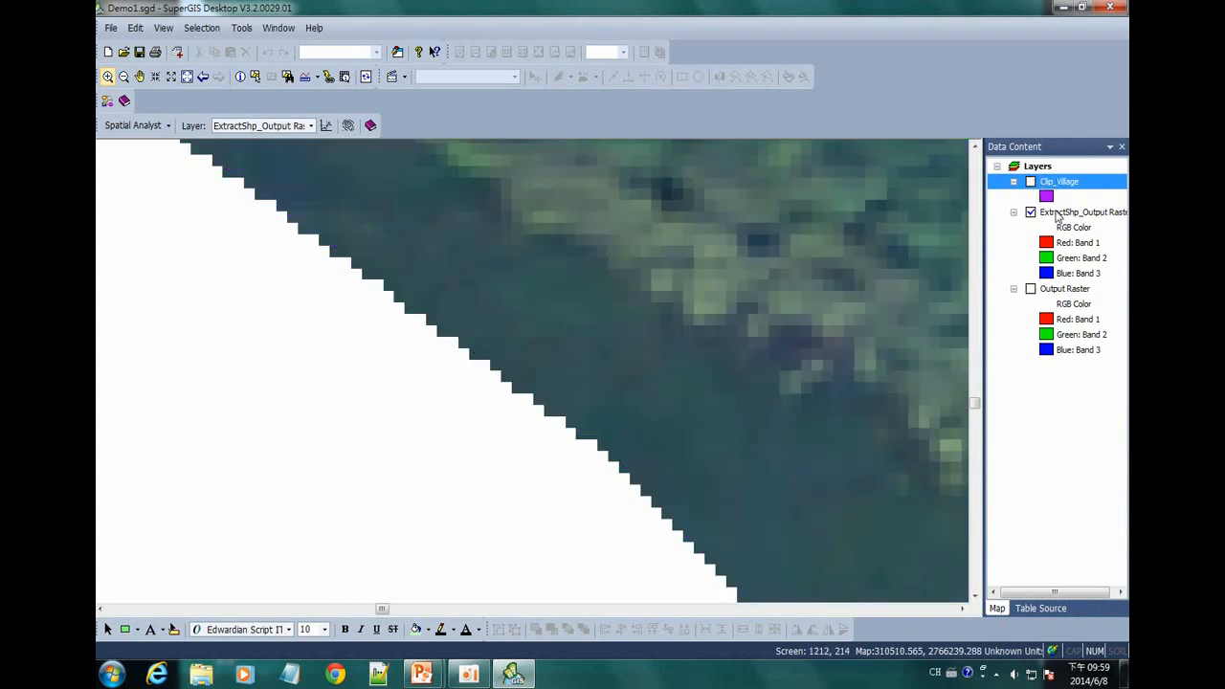
Select the Clip_Village and ExtractShp_Output Raster layers together, and switch to the PowerPoint slide show on Image Resample.
ctrl+click(1060, 211)
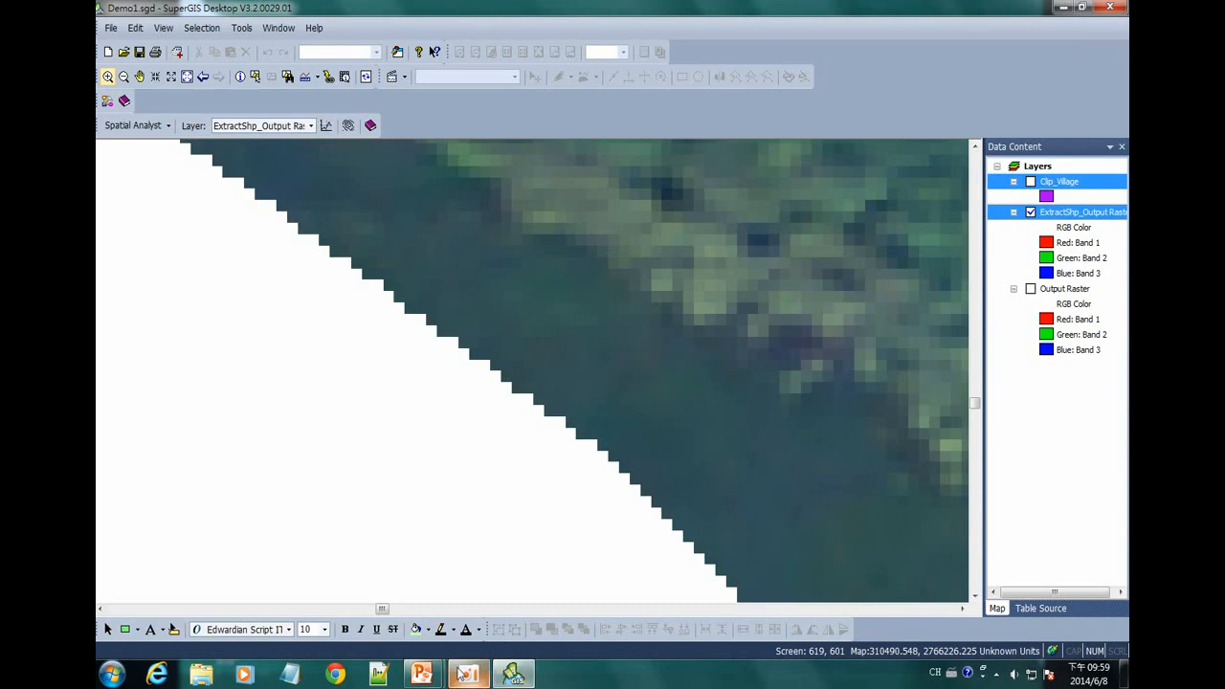
mouse_move(421, 675)
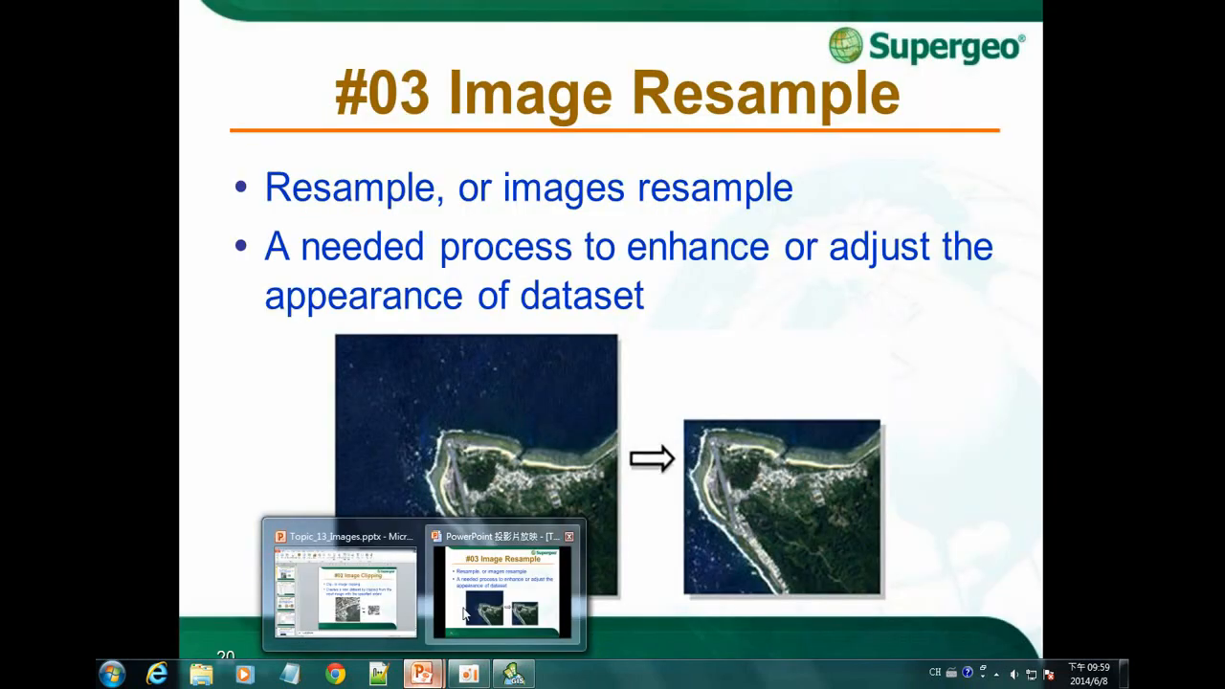
click(464, 613)
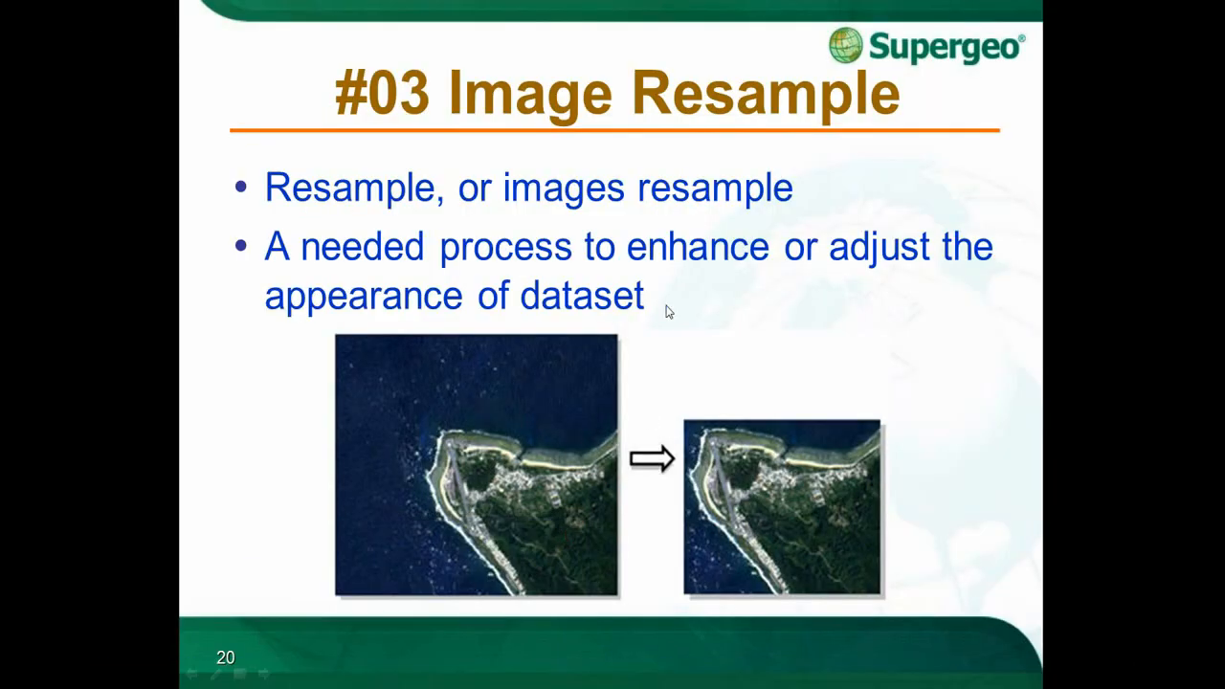
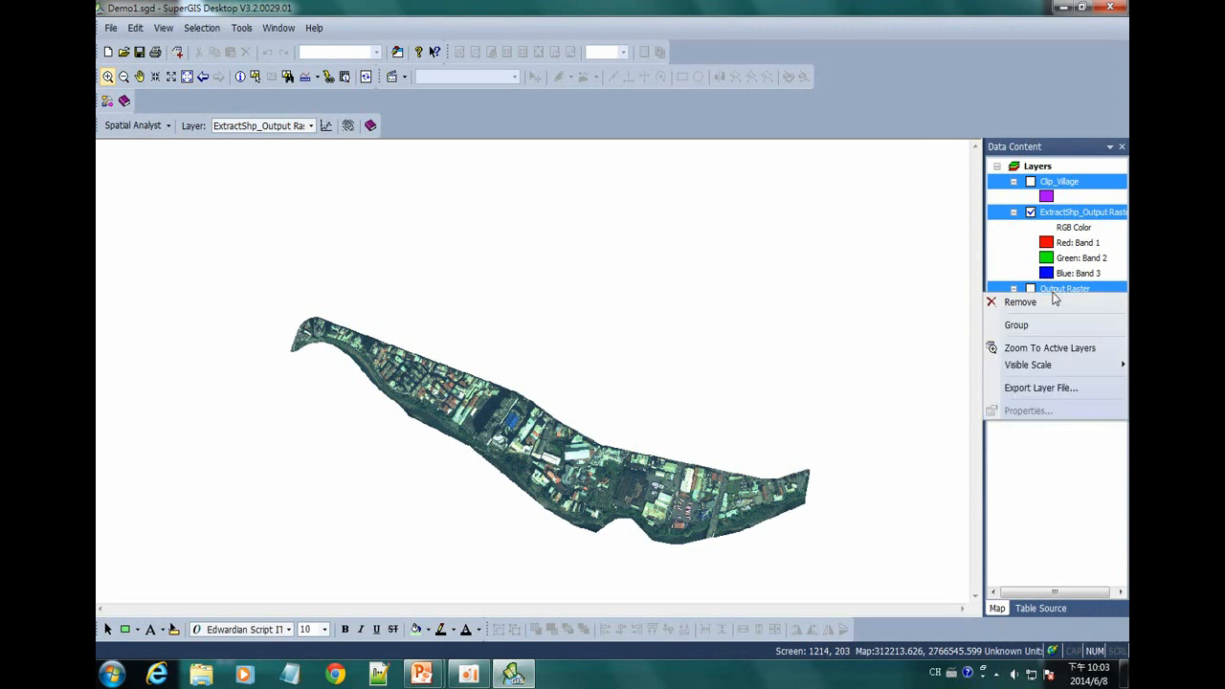
Remove all the selected layers from the map and add the satimg2 satellite image.
click(1020, 302)
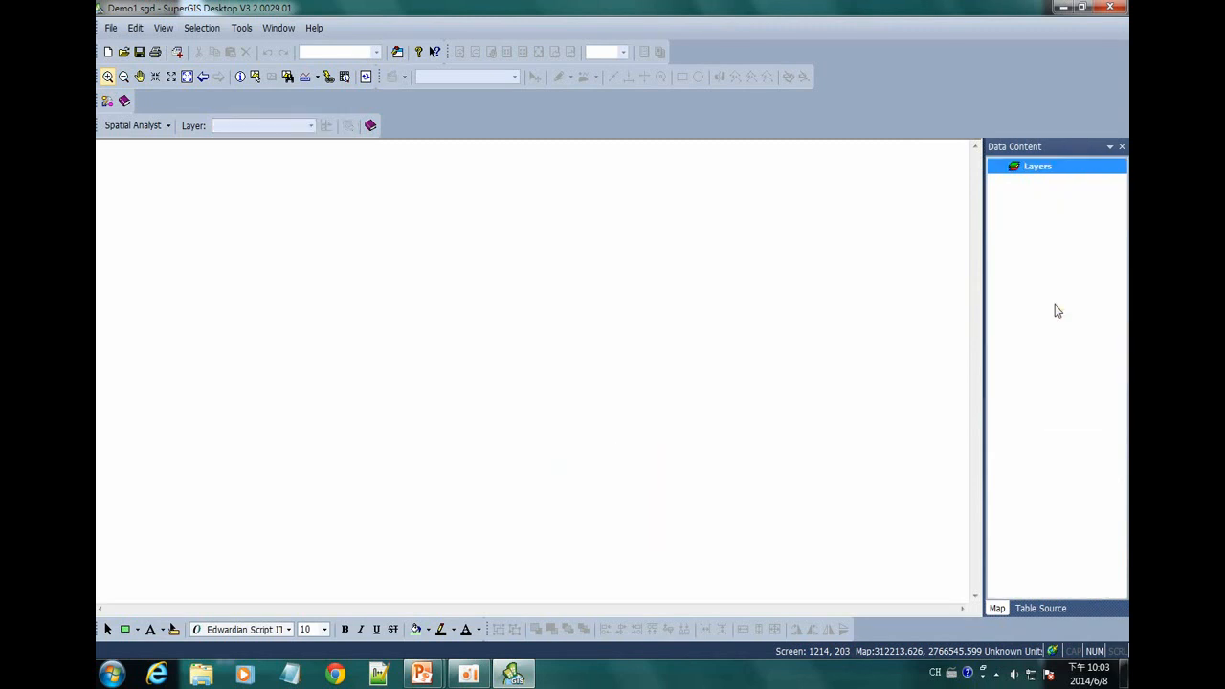
click(177, 53)
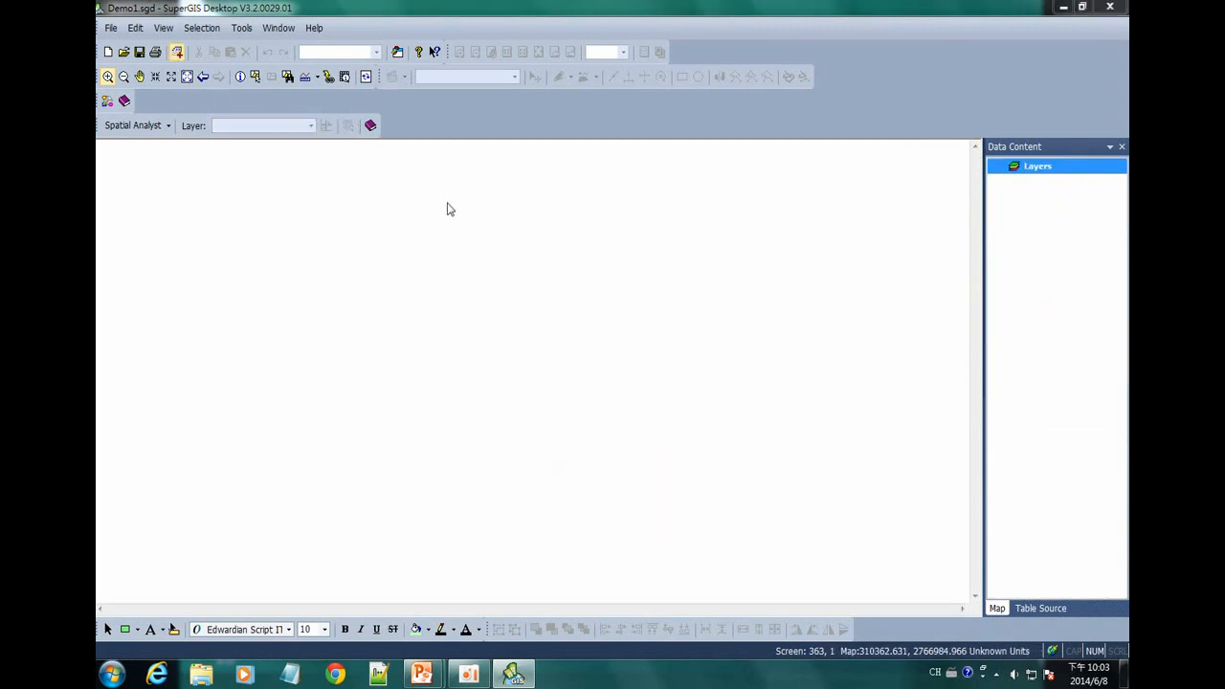
click(809, 240)
scroll(809, 257, down, 1)
click(797, 246)
click(1021, 307)
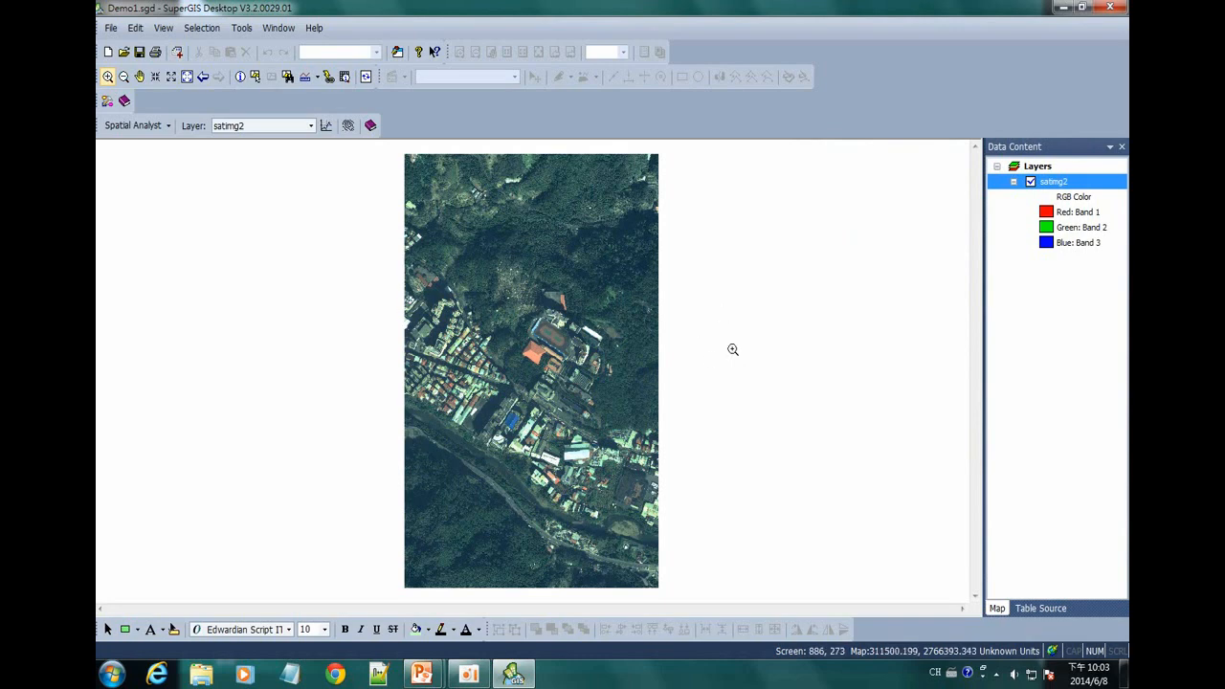
Open the Resample raster processing tool with satimg2 as the input raster and BILINEAR as the resampling method.
click(107, 103)
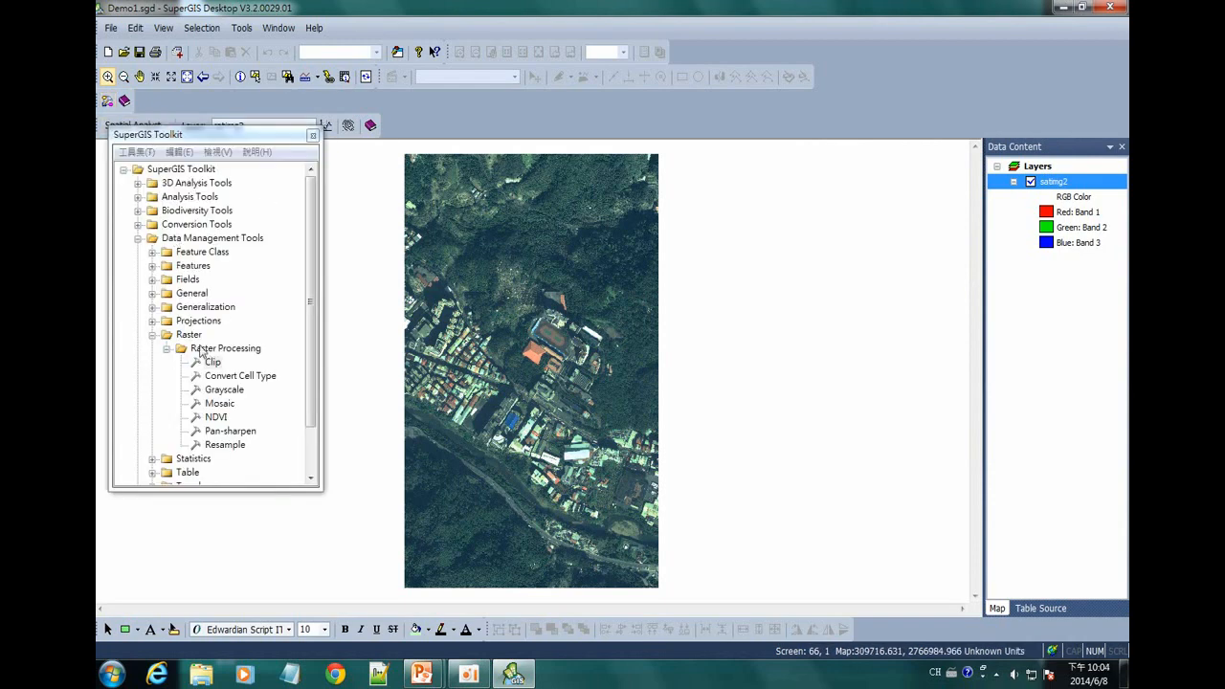
click(229, 447)
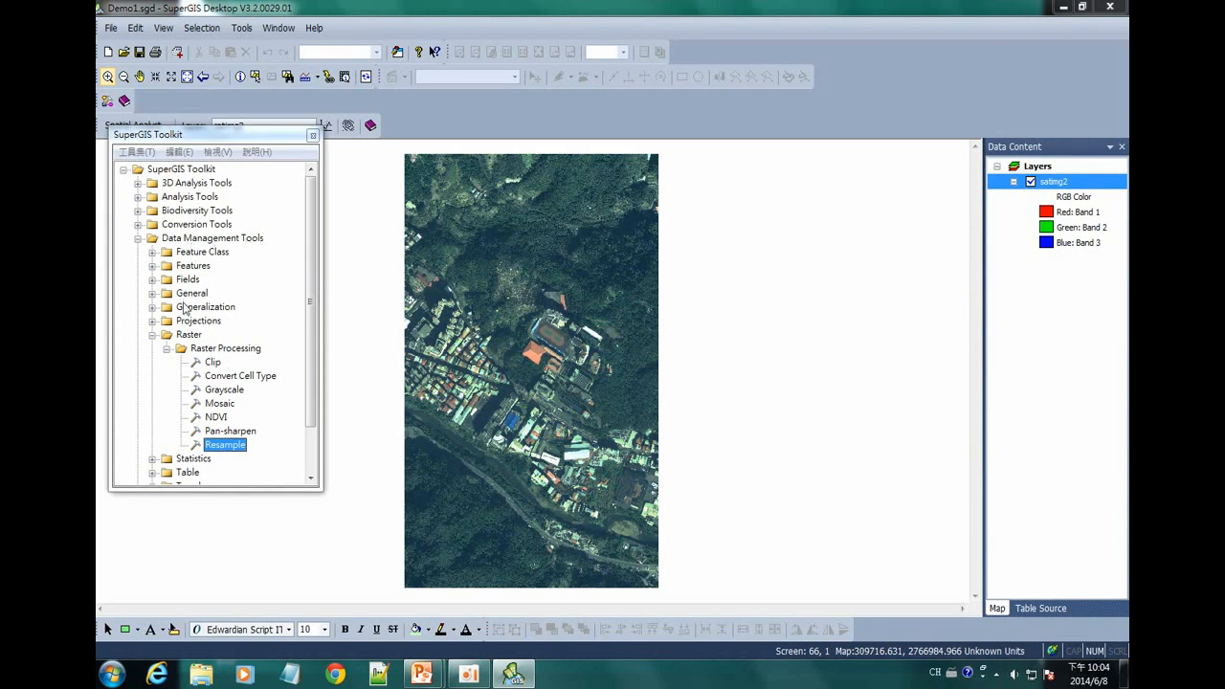
double_click(229, 449)
mouse_move(833, 202)
mouse_down()
mouse_move(875, 191)
mouse_move(819, 204)
mouse_up()
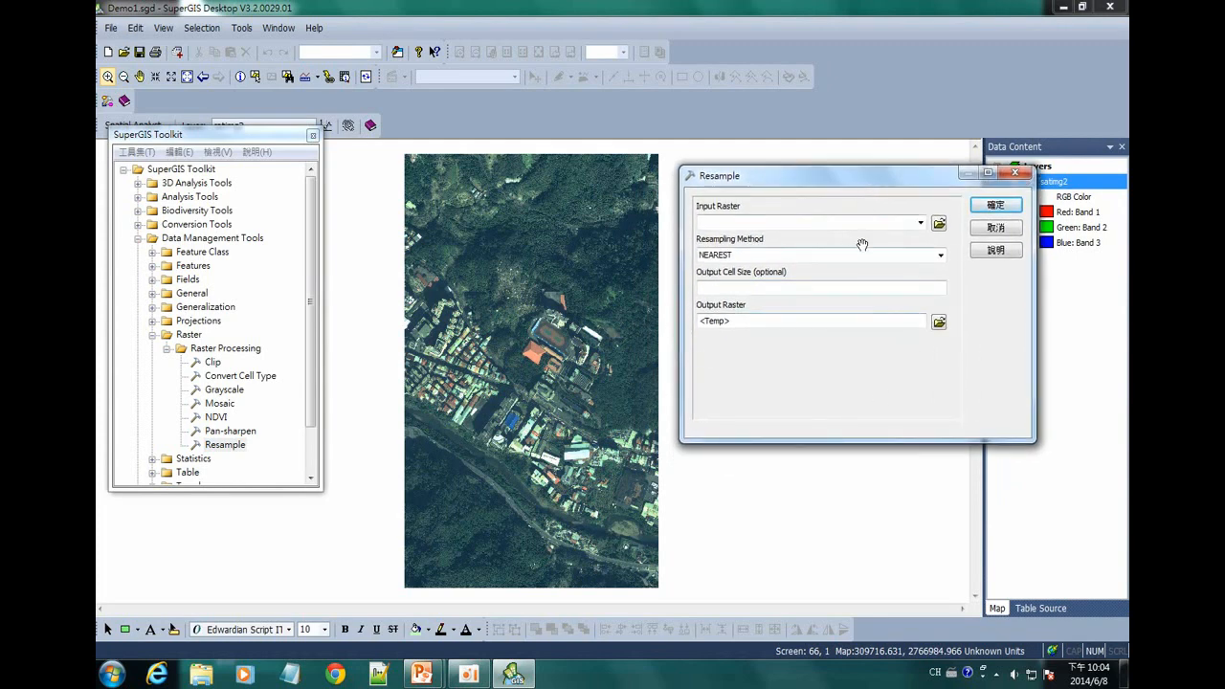
click(919, 223)
click(909, 238)
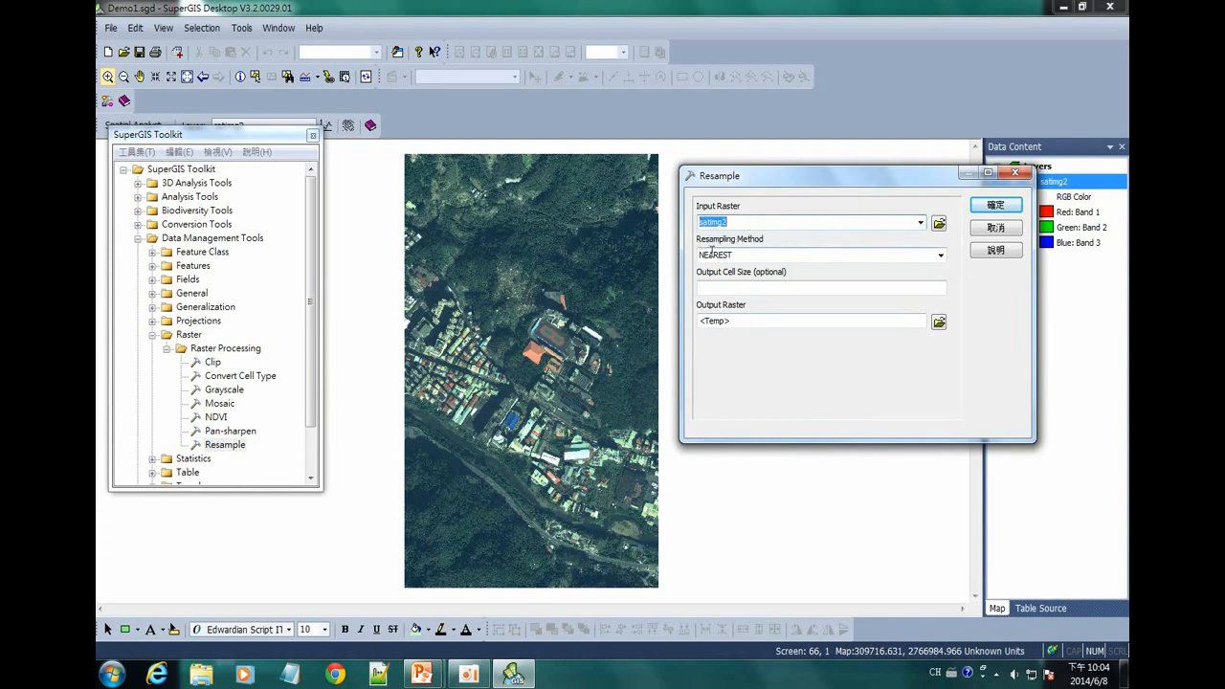
click(941, 255)
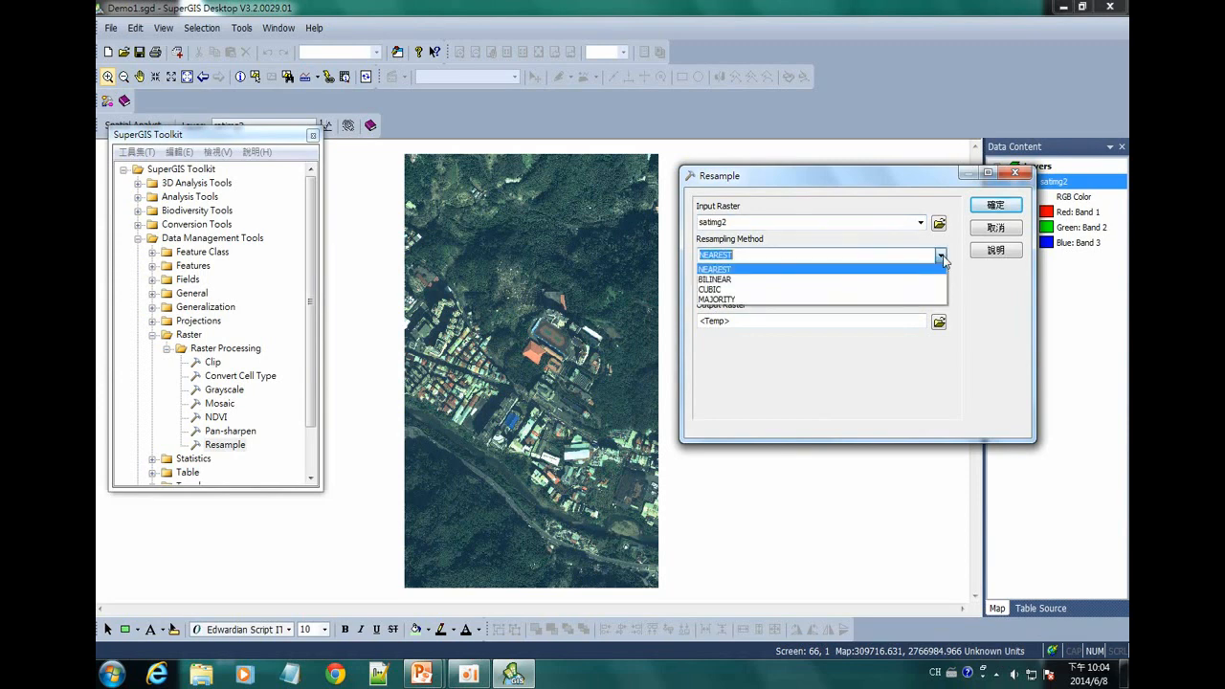
click(927, 279)
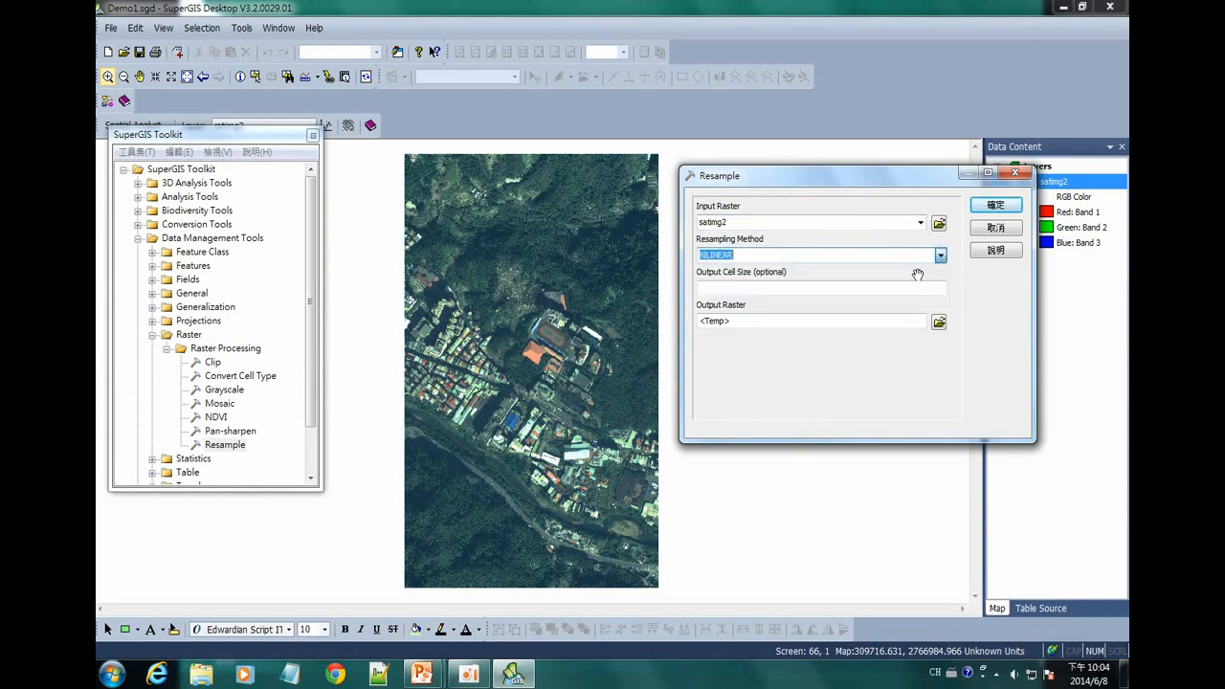
Set the output cell size to 5, check the available output file type, and run the resampling to the temporary output.
click(846, 289)
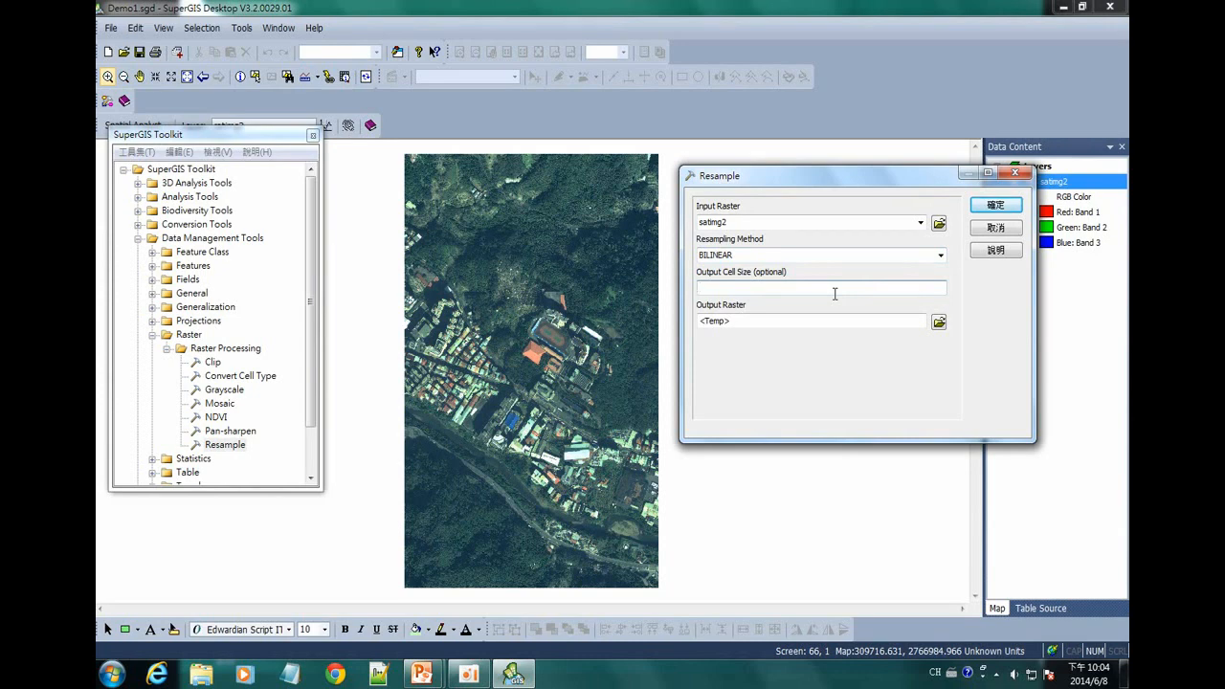
click(812, 290)
click(786, 288)
text(5)
click(939, 322)
click(965, 433)
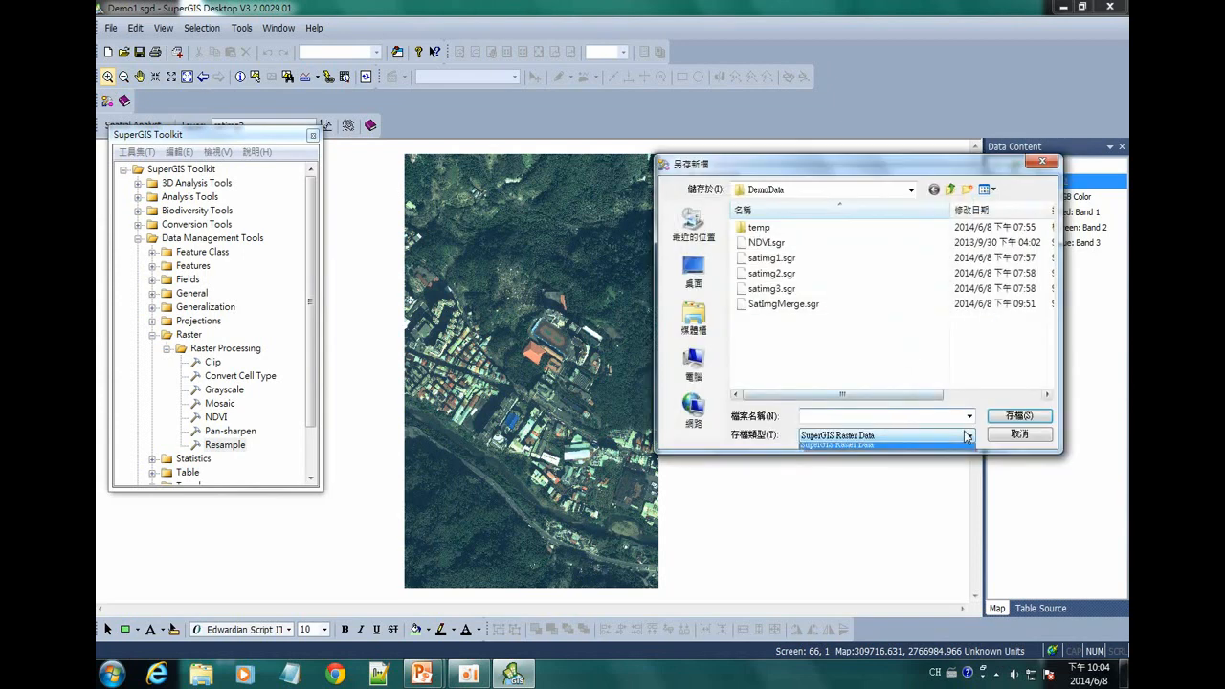
click(1019, 436)
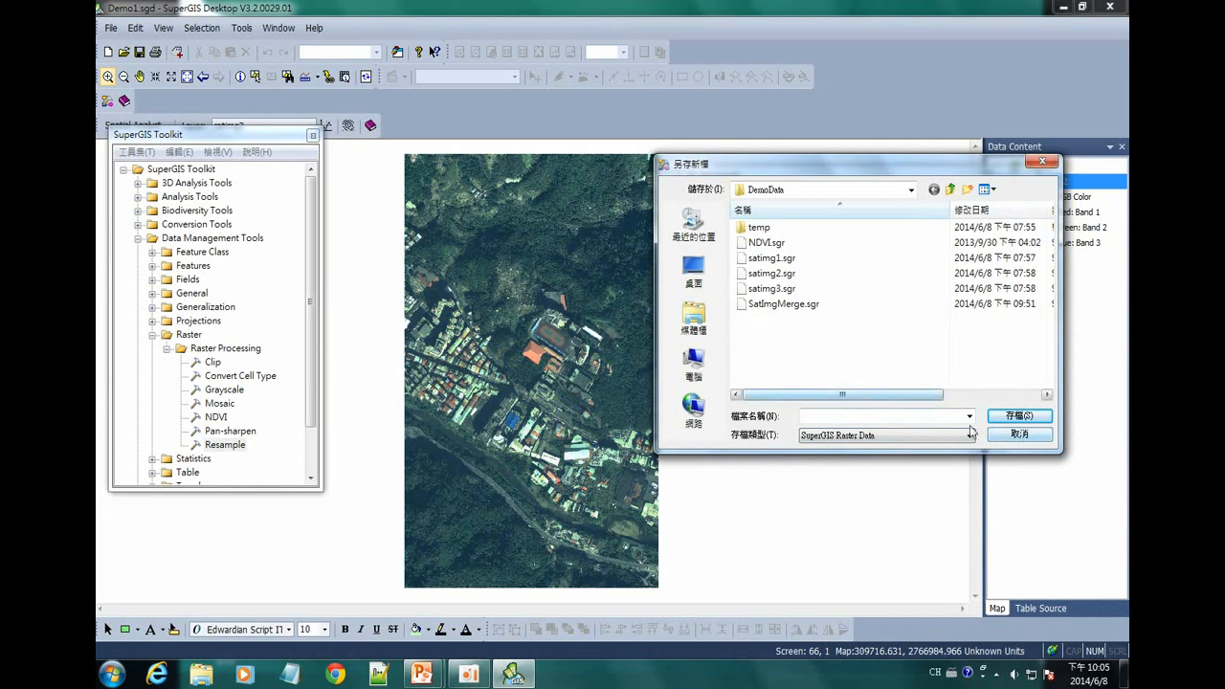
click(1020, 436)
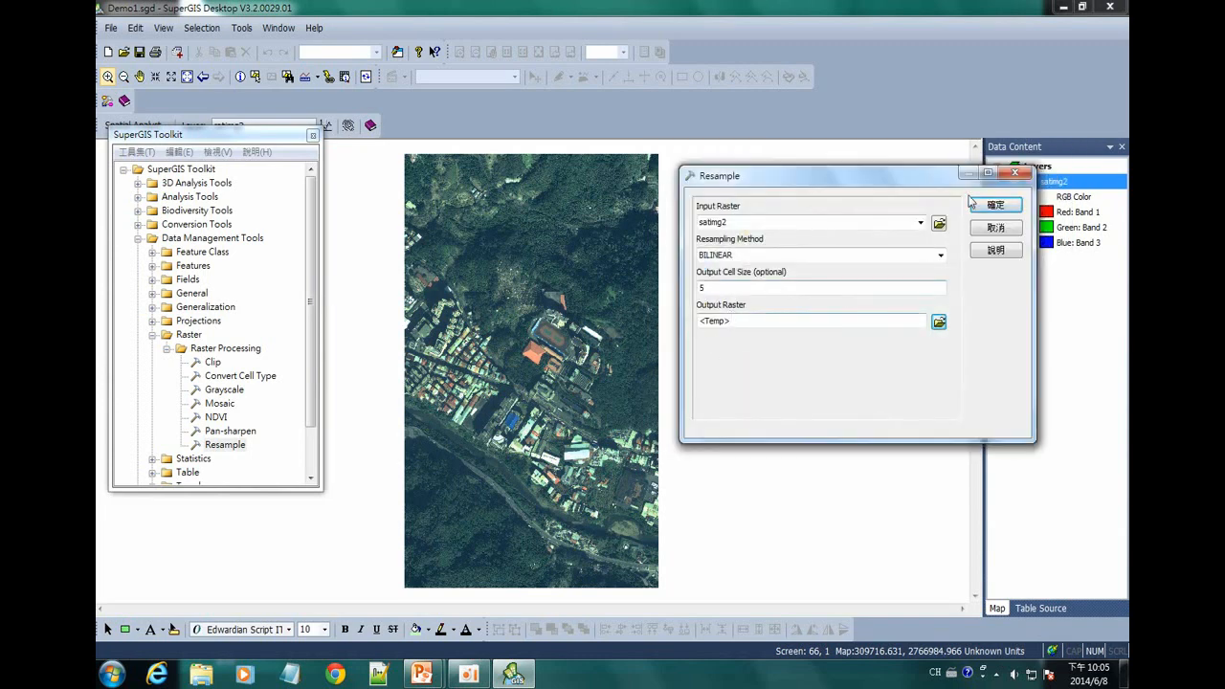
click(996, 206)
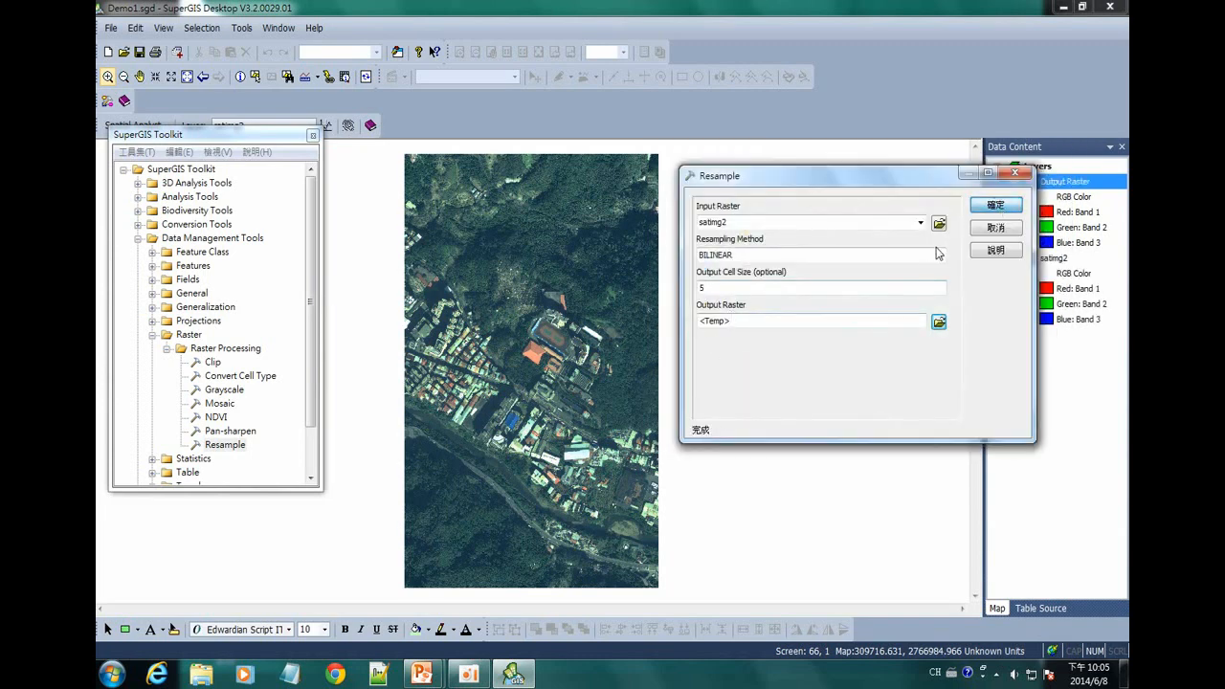
click(1014, 175)
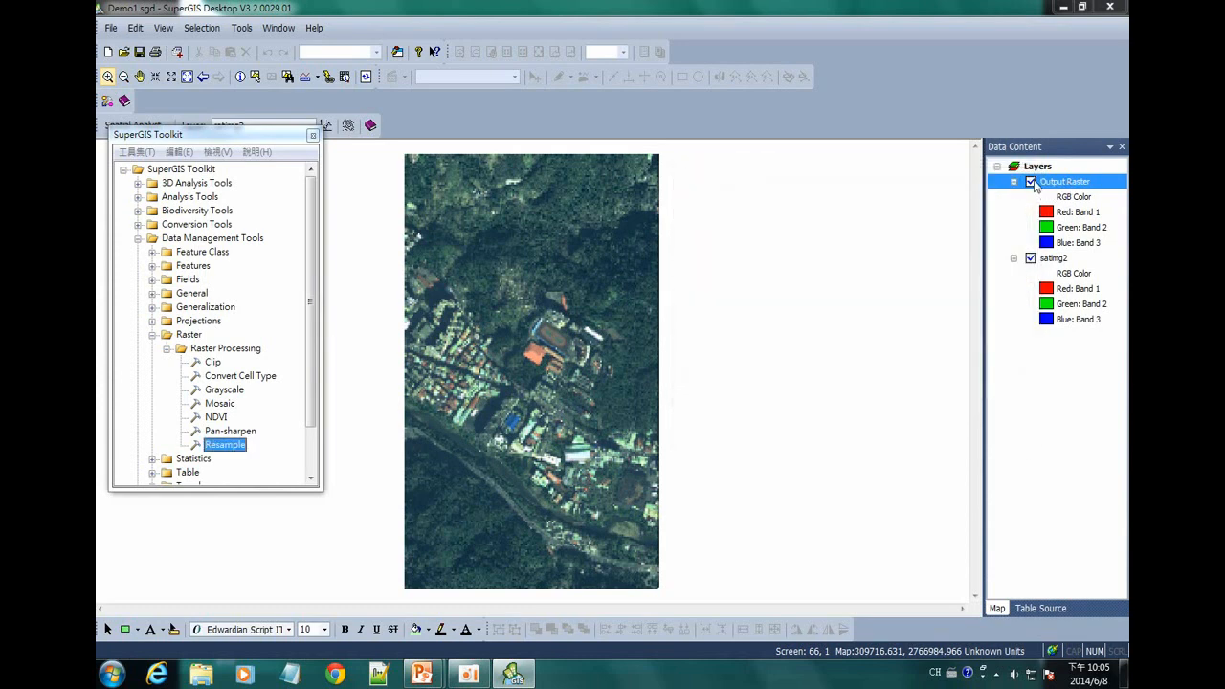
Compare the Output Raster with satimg2 up close around the sports track, and remove the Output Raster layer.
click(1031, 182)
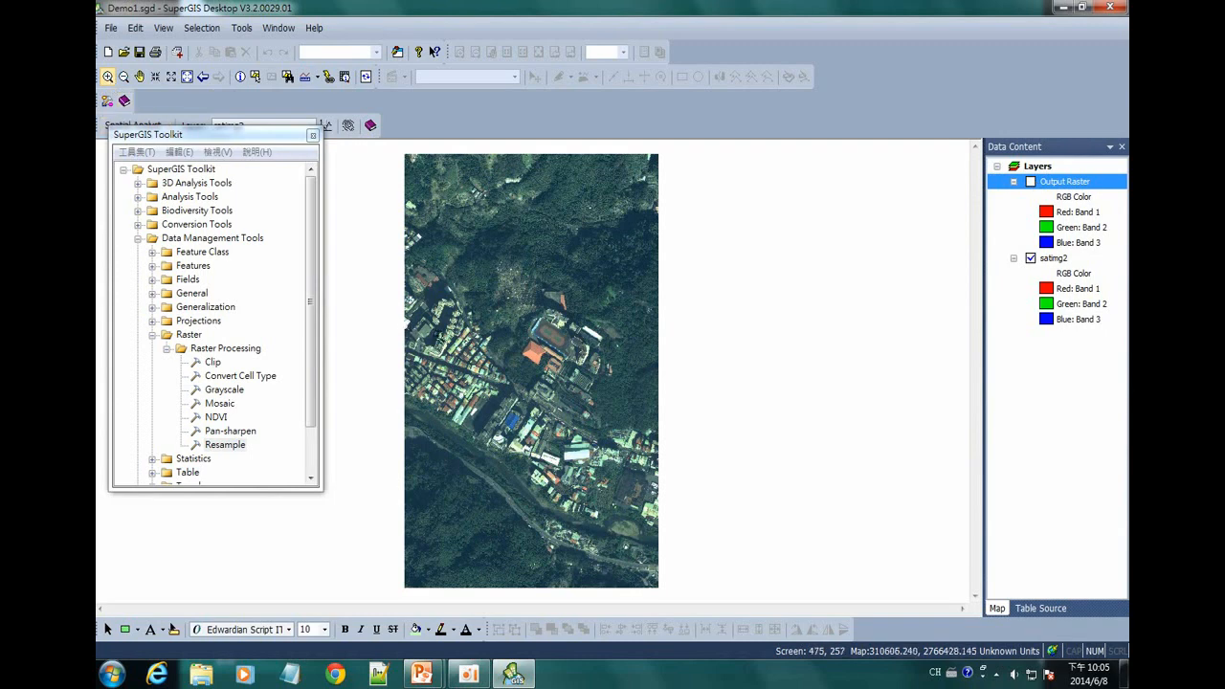
drag(446, 303, 622, 405)
drag(415, 210, 862, 523)
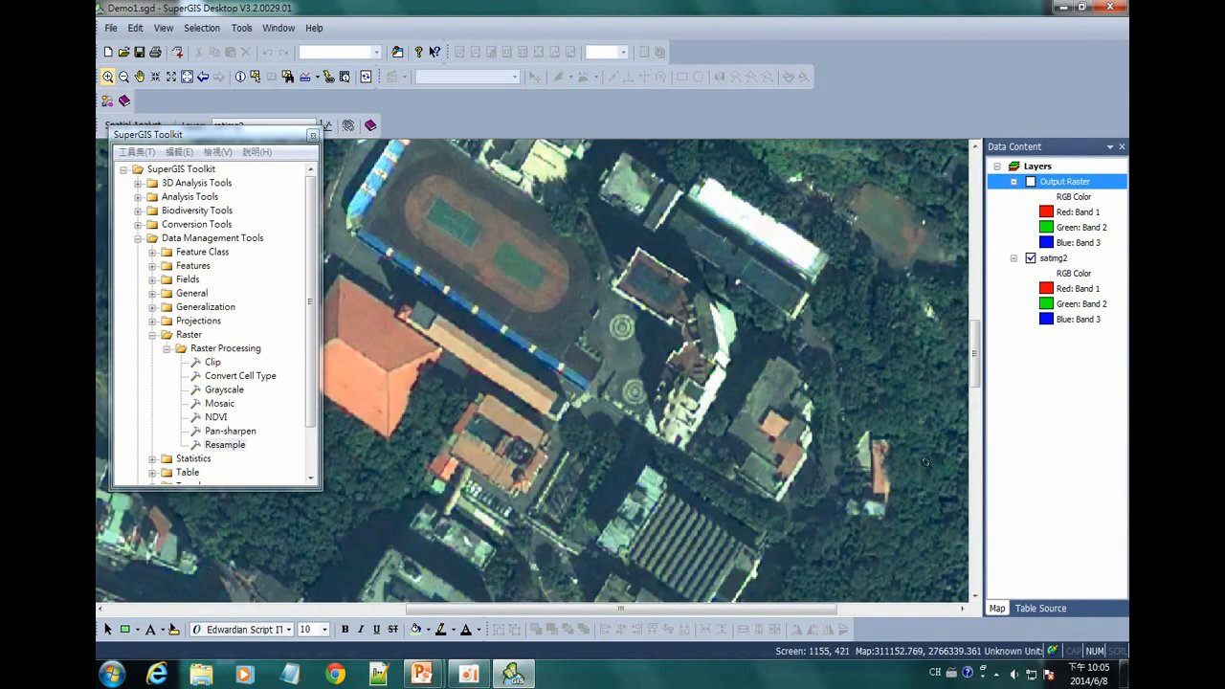
click(1029, 182)
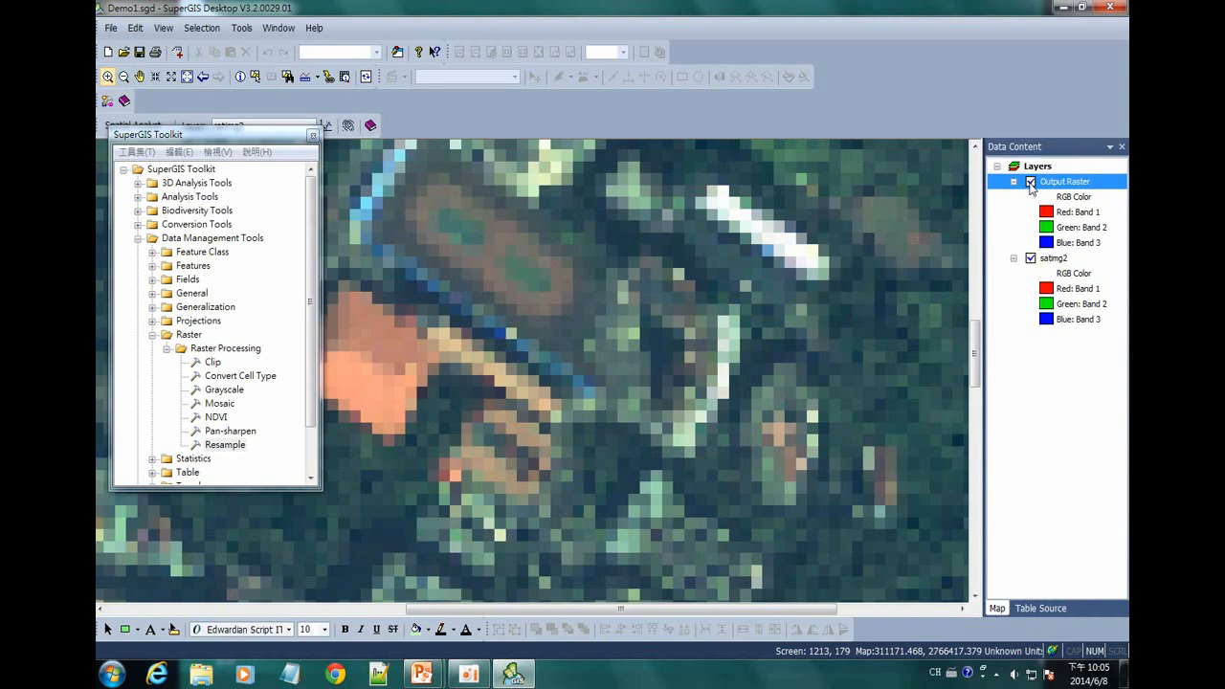
click(1030, 181)
right_click(1041, 183)
click(1044, 210)
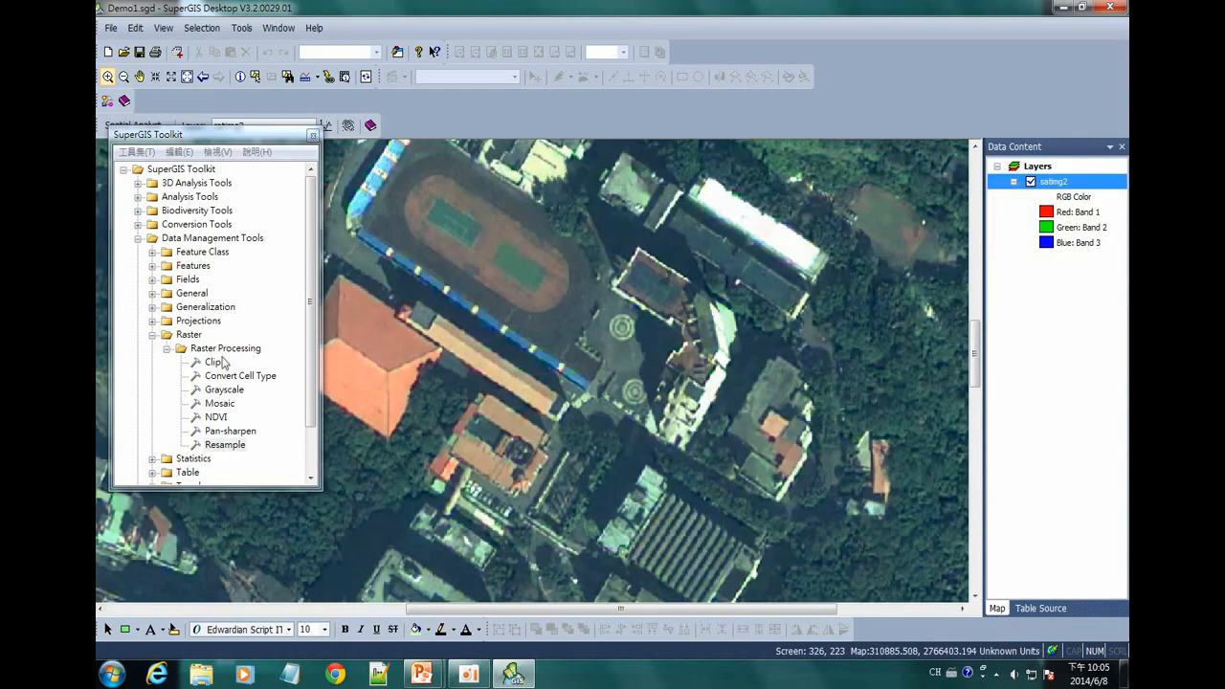
Resample satimg2 with the NEAREST method and an output cell size of 0.3 to the temporary output.
double_click(229, 444)
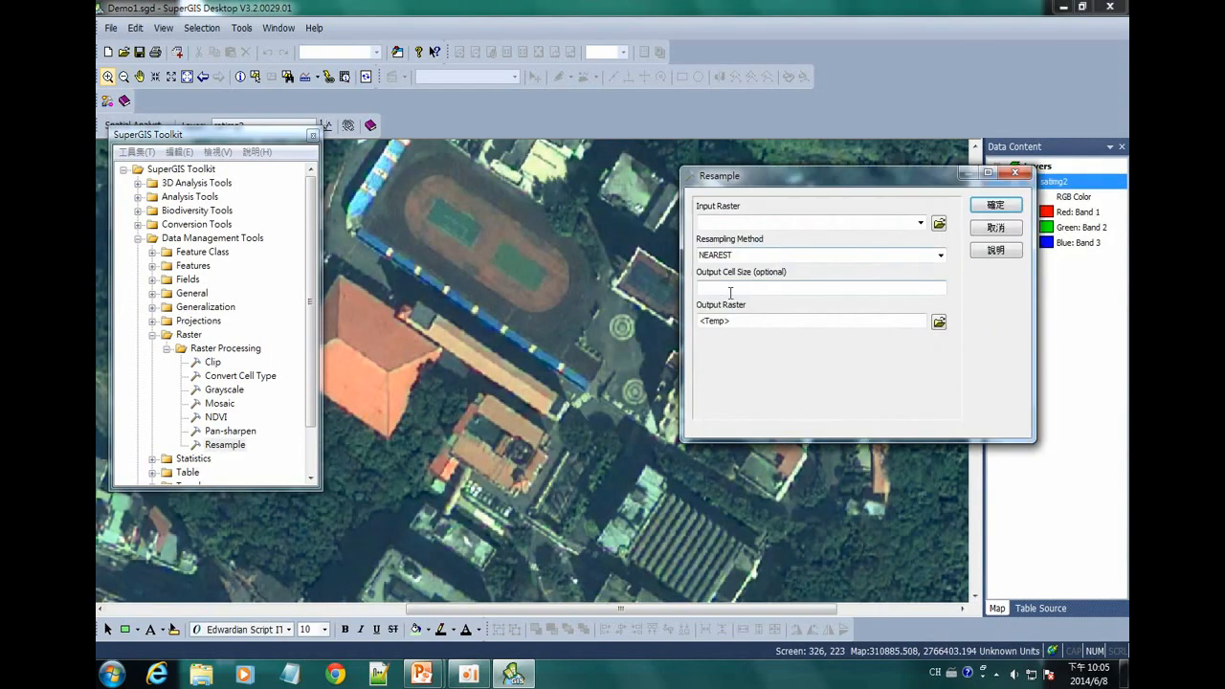
click(942, 256)
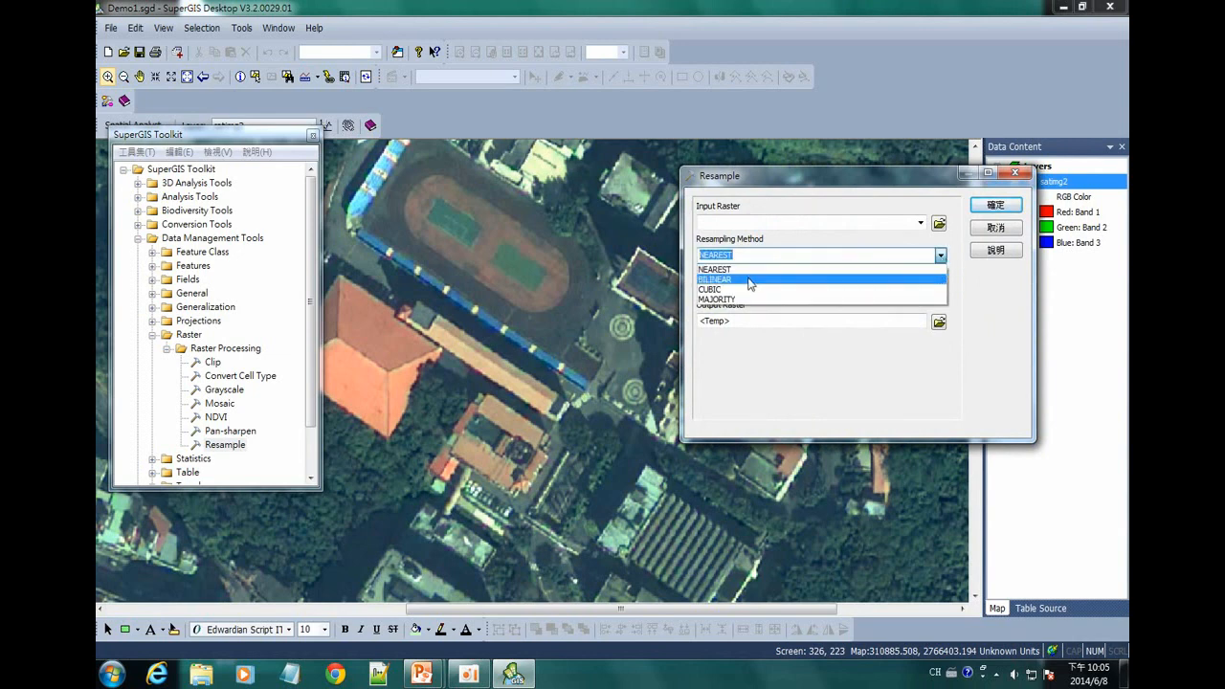
click(802, 275)
click(921, 223)
click(886, 234)
click(821, 286)
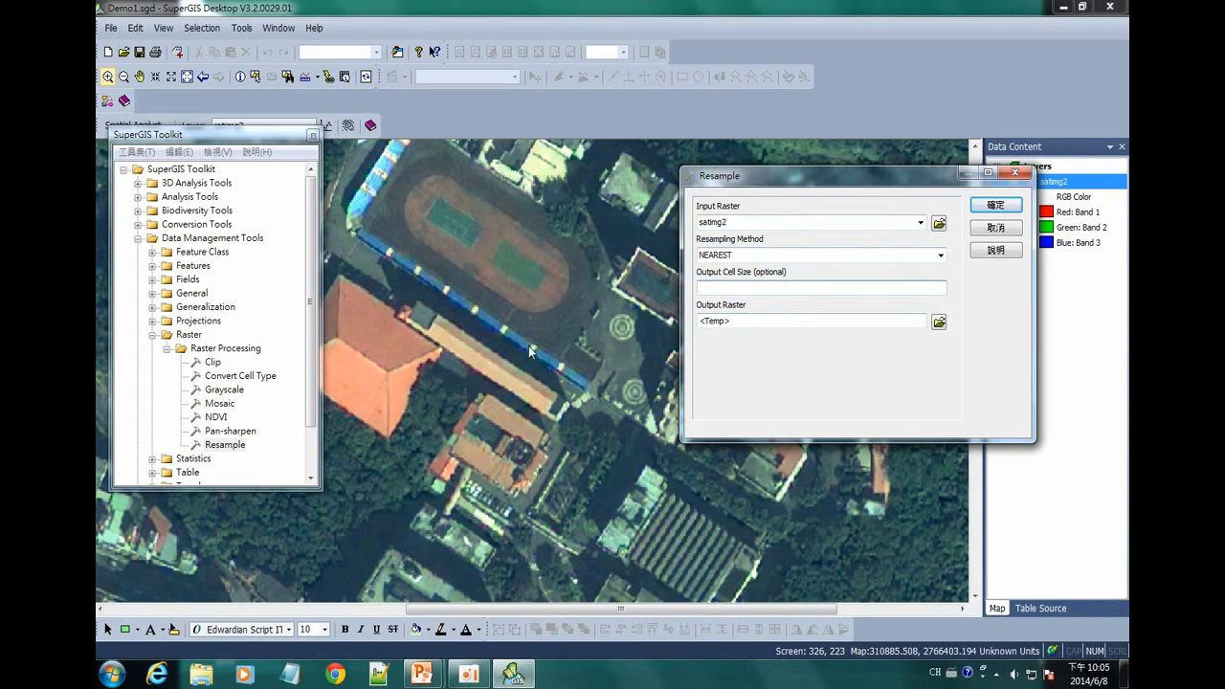
text(03)
click(1001, 209)
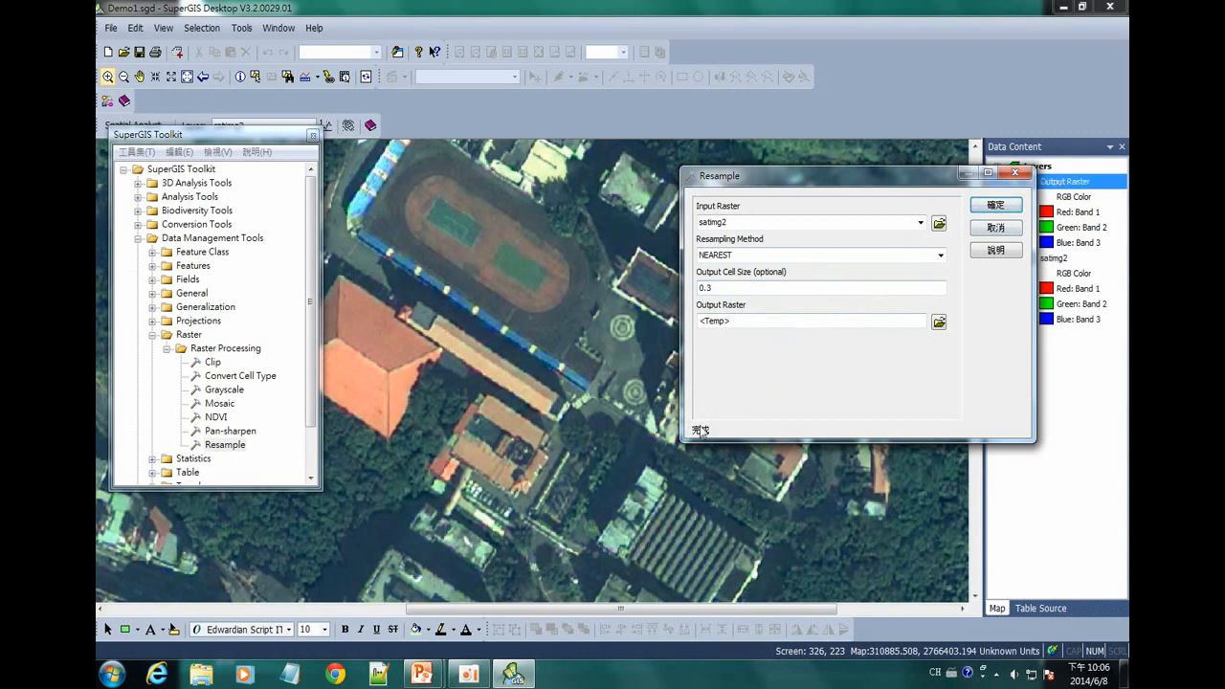
click(1014, 173)
Compare the finer Output Raster with satimg2 at close and wide scales by toggling its visibility, and remove the Output Raster layer.
drag(379, 310, 535, 429)
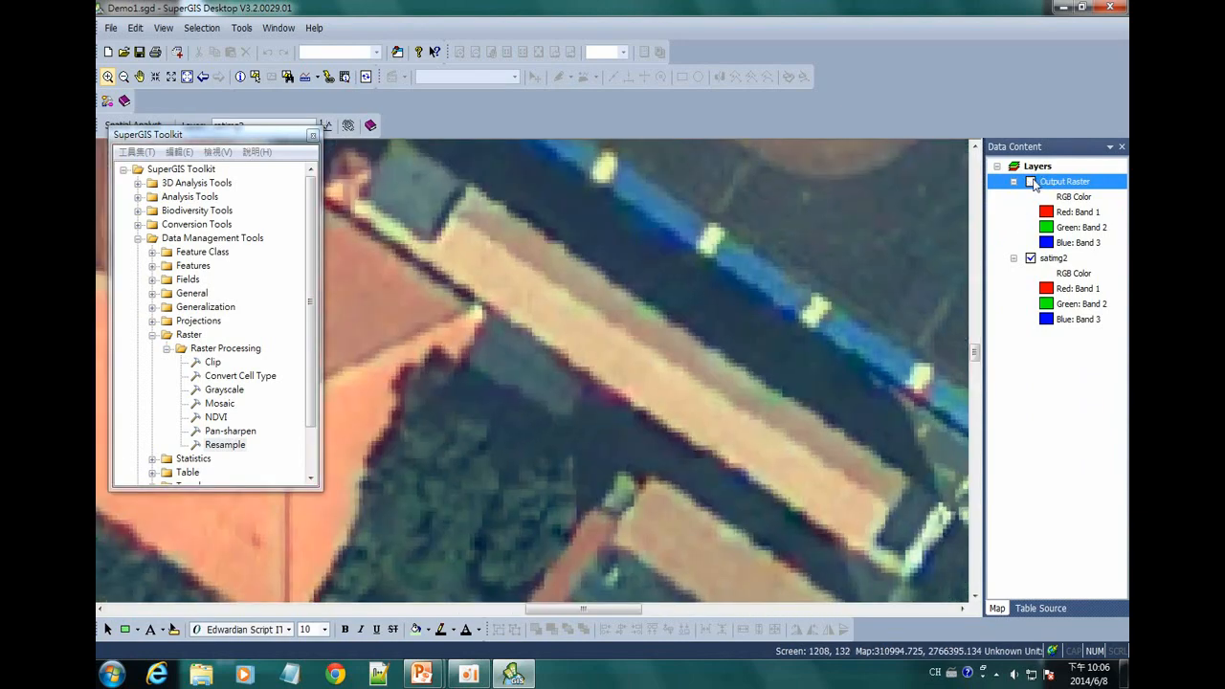
click(1031, 182)
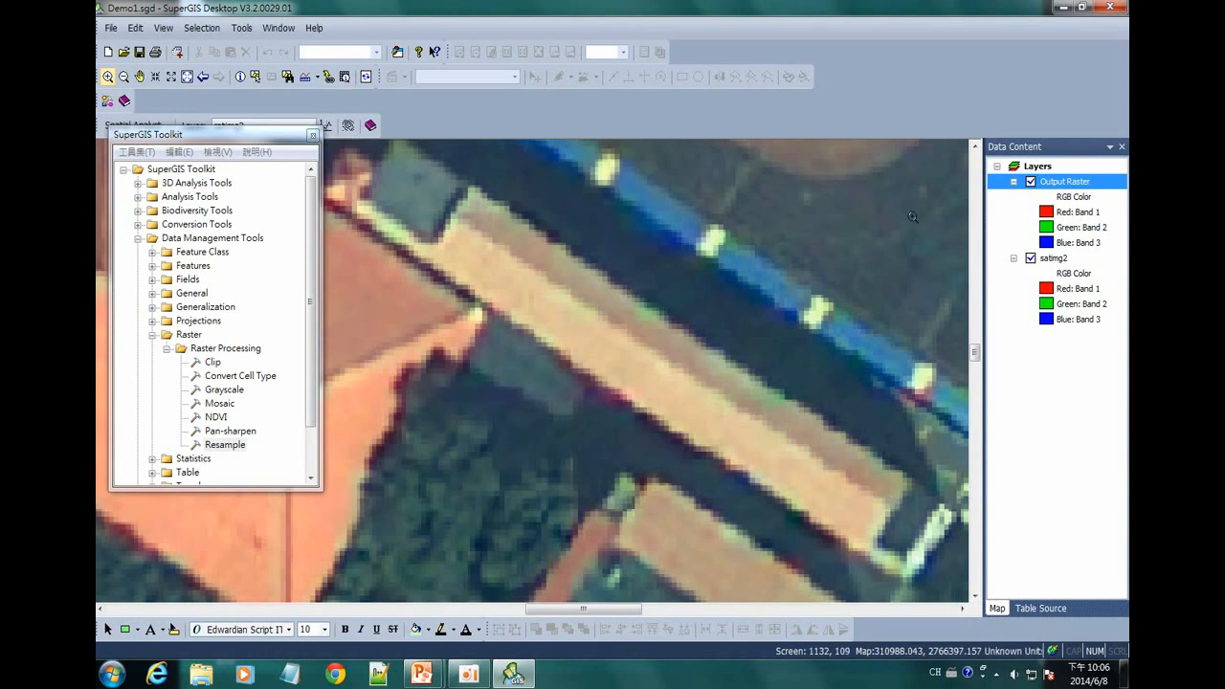
click(1031, 182)
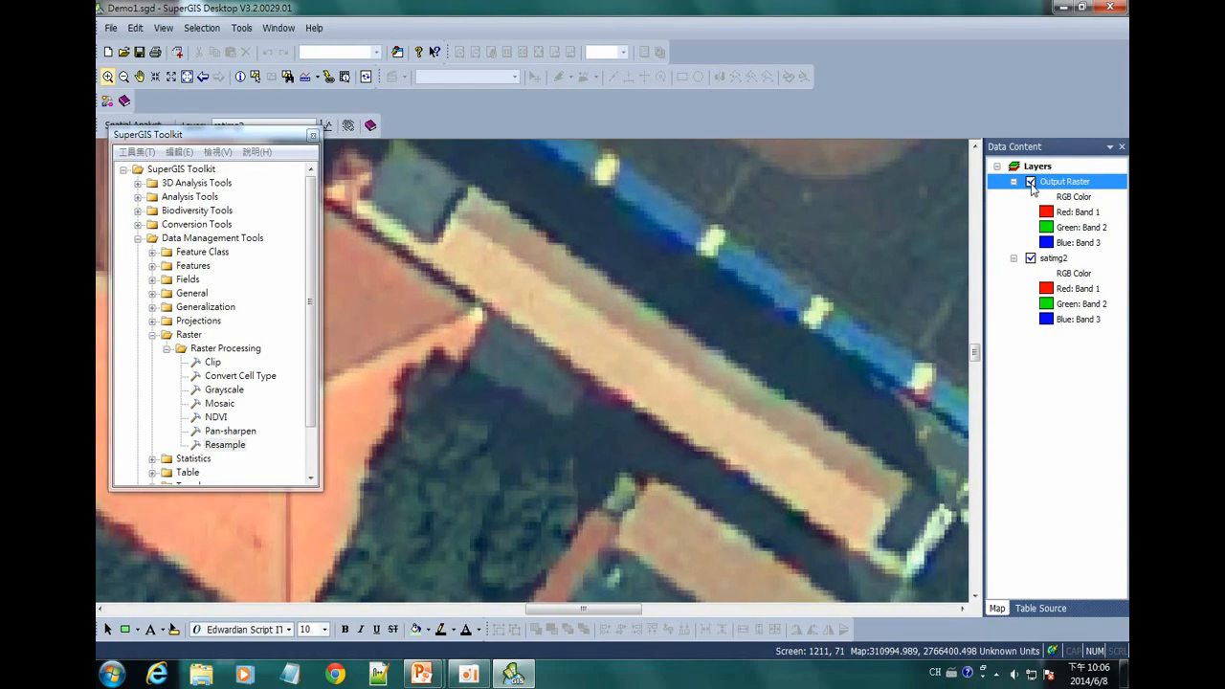
click(1031, 182)
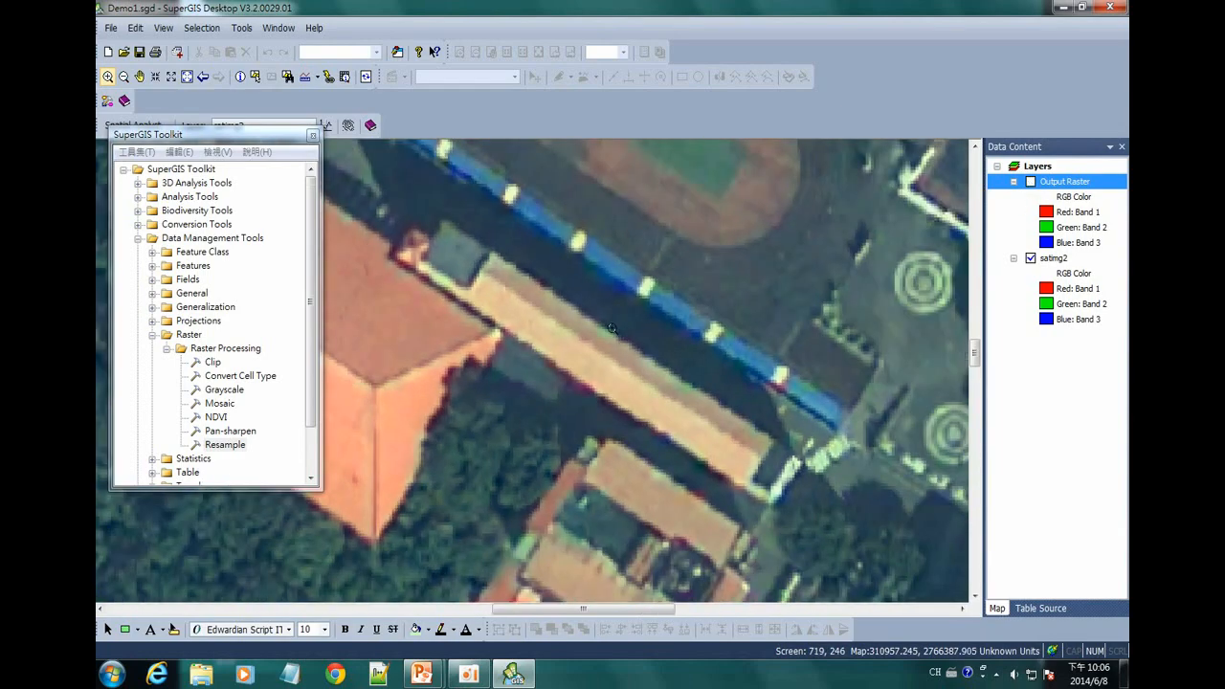
scroll(618, 335, down, 3)
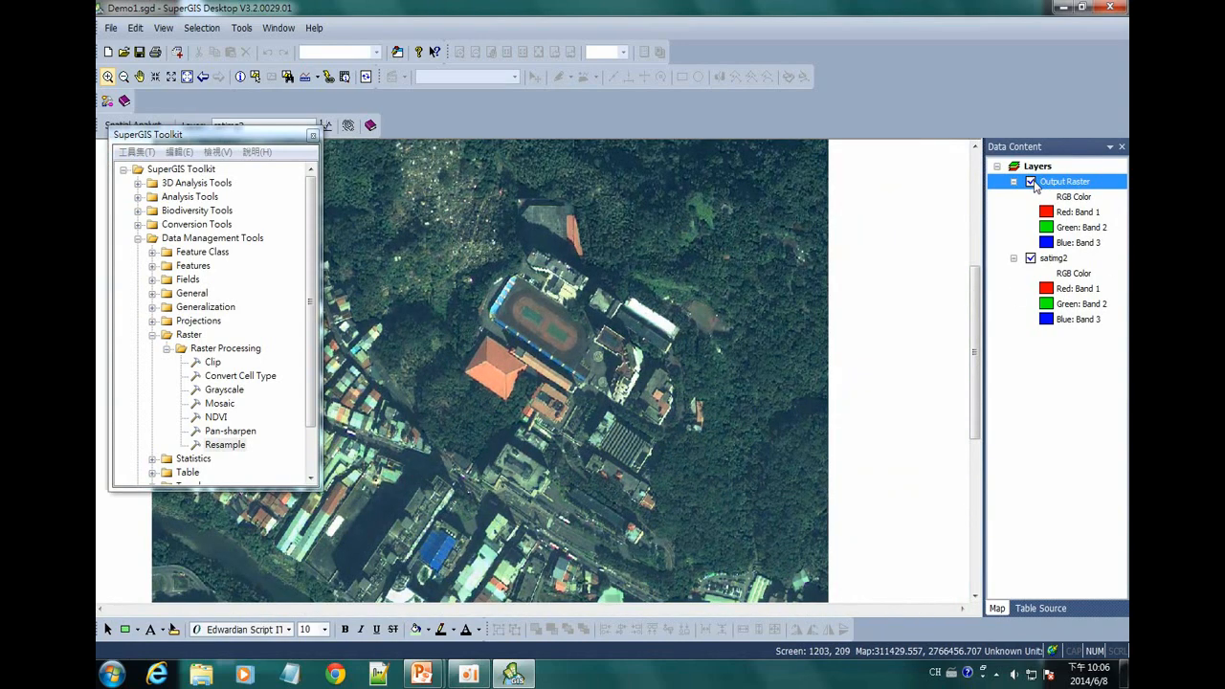
click(1031, 182)
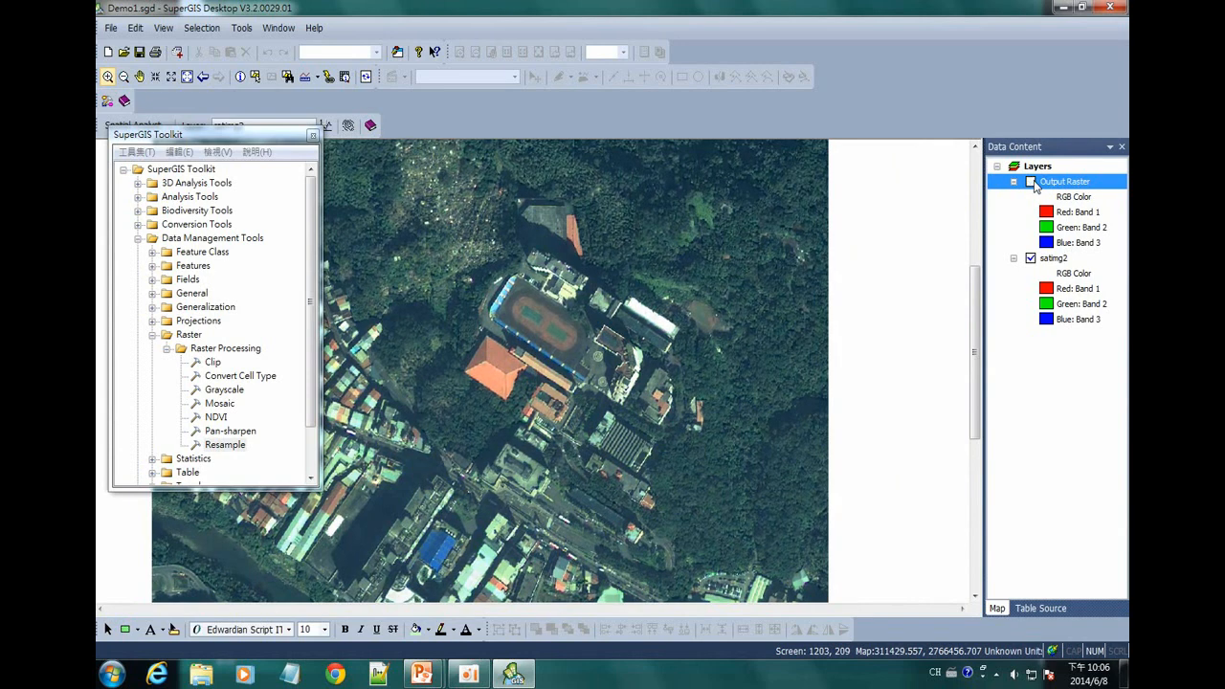
right_click(1051, 182)
click(1049, 205)
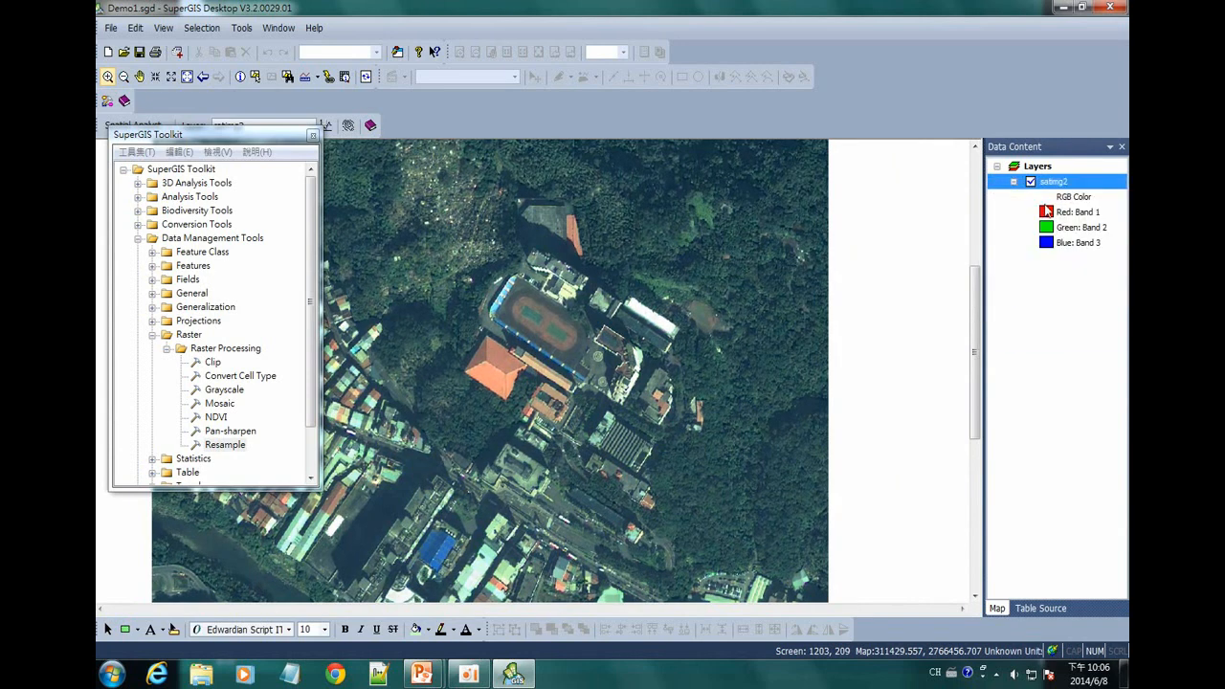
Switch to the PowerPoint slide show on Image Filtering and advance to the Pan-Sharpen slide.
mouse_move(421, 675)
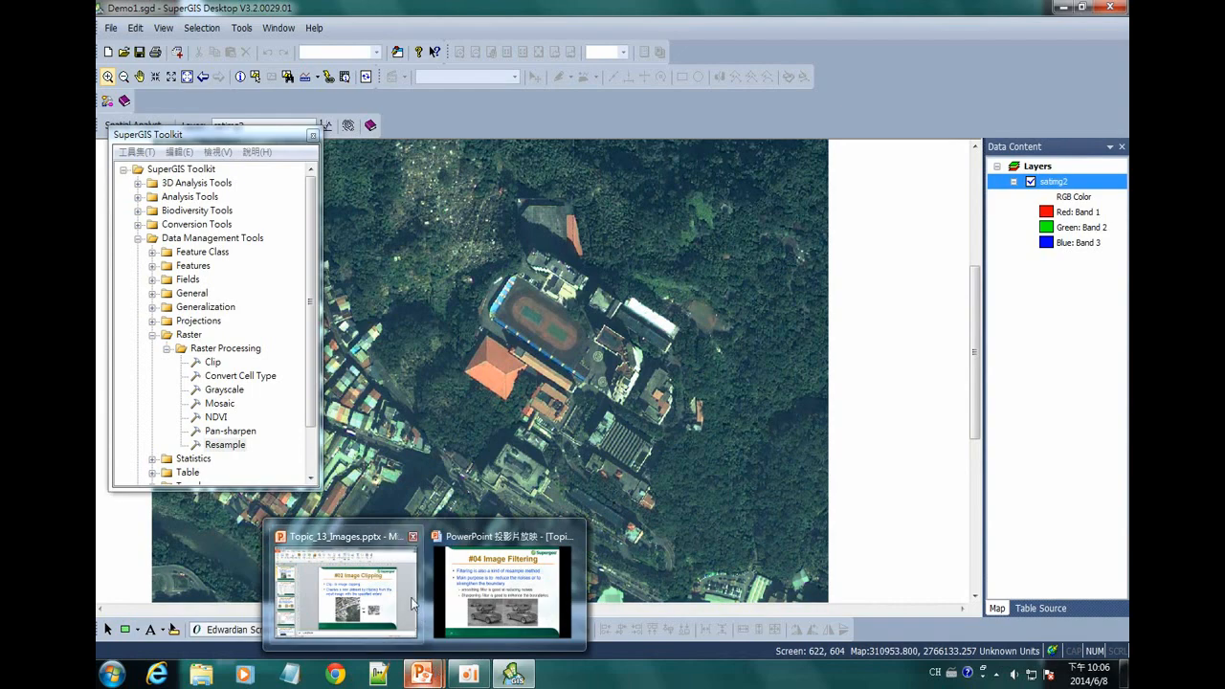
mouse_move(411, 597)
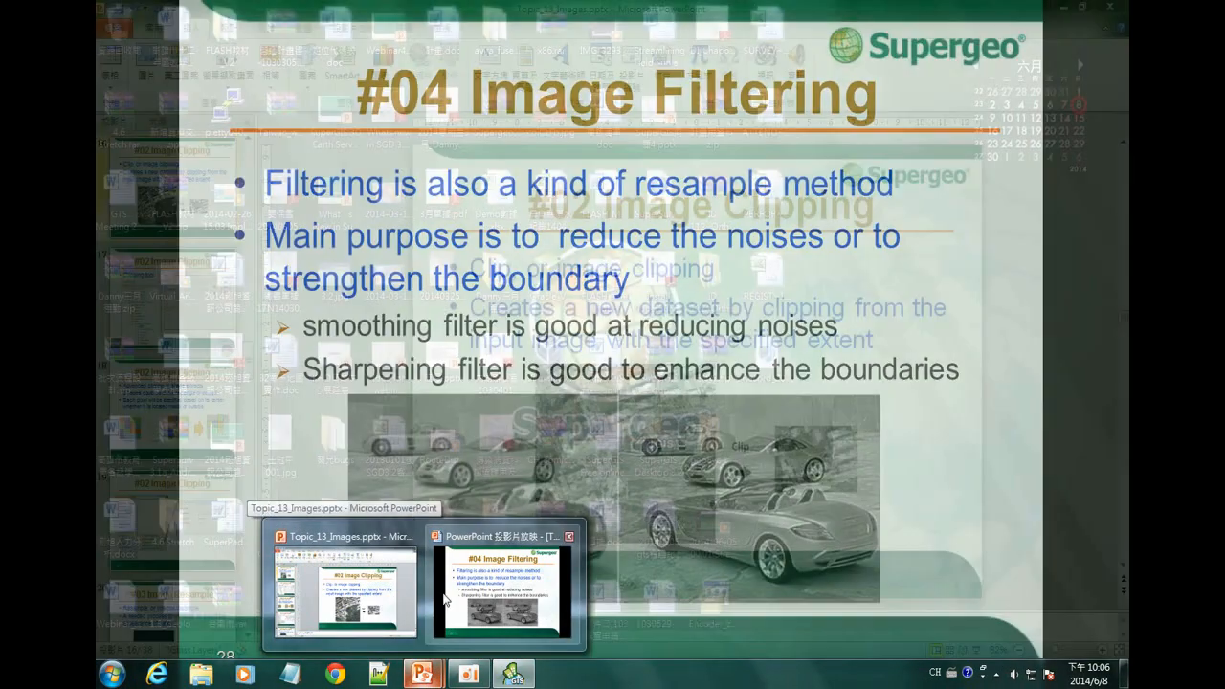
click(502, 589)
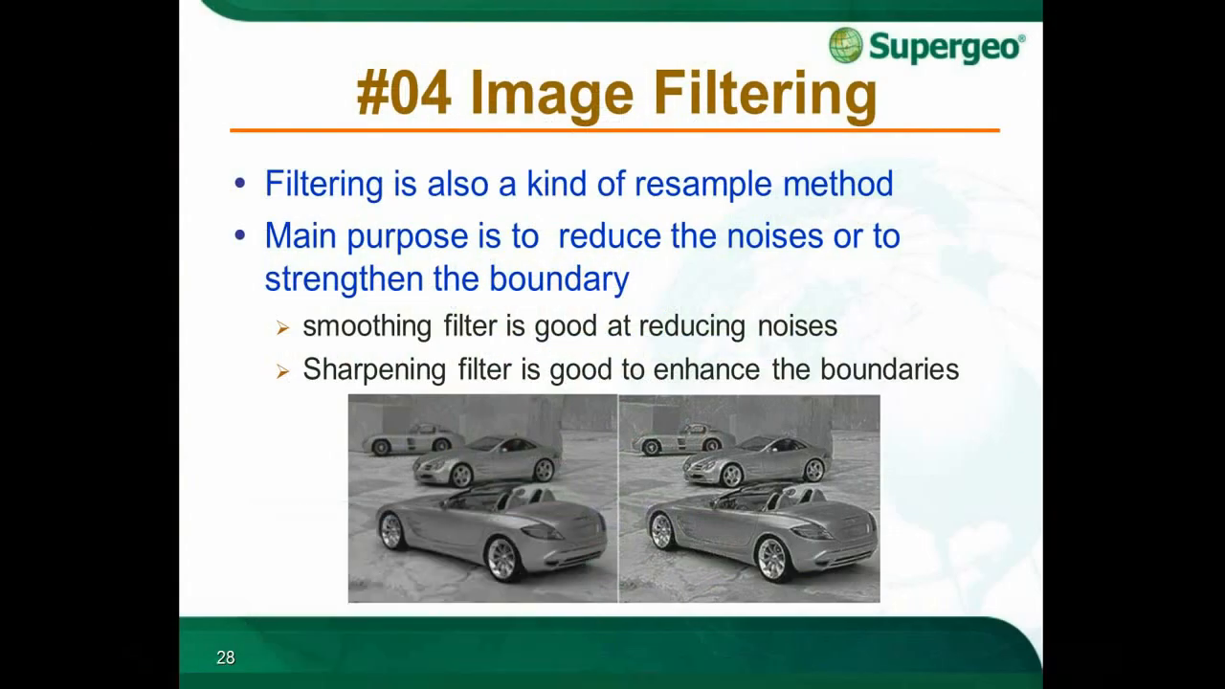
click(944, 337)
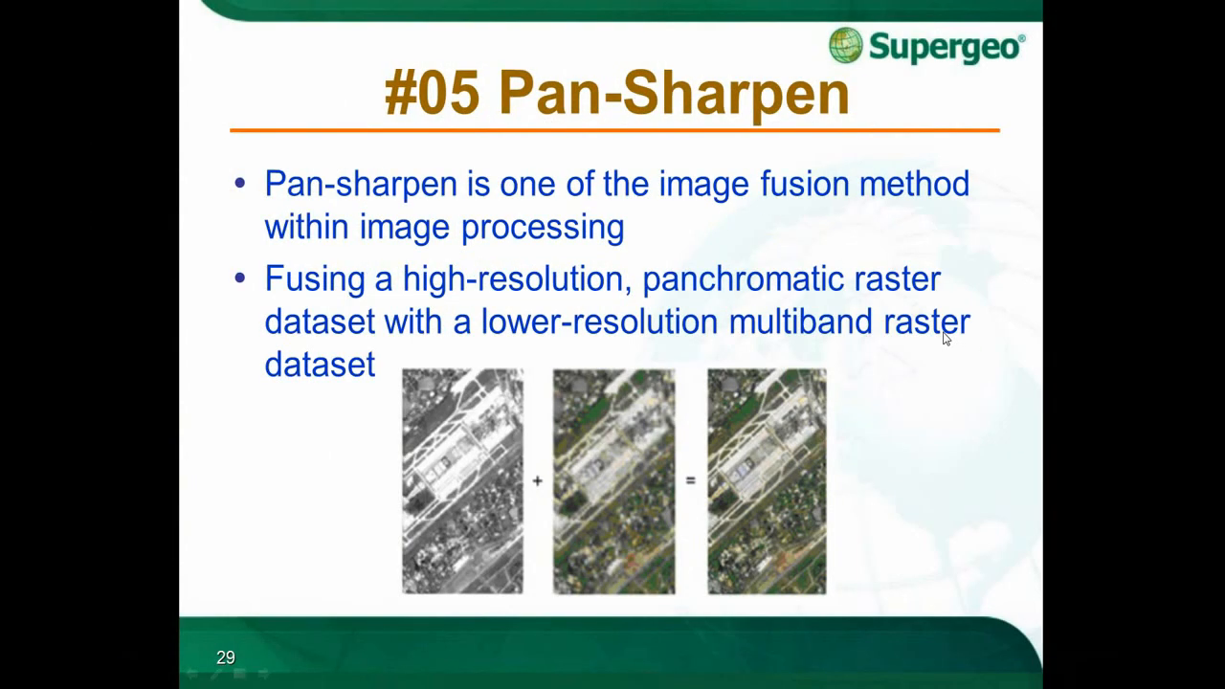
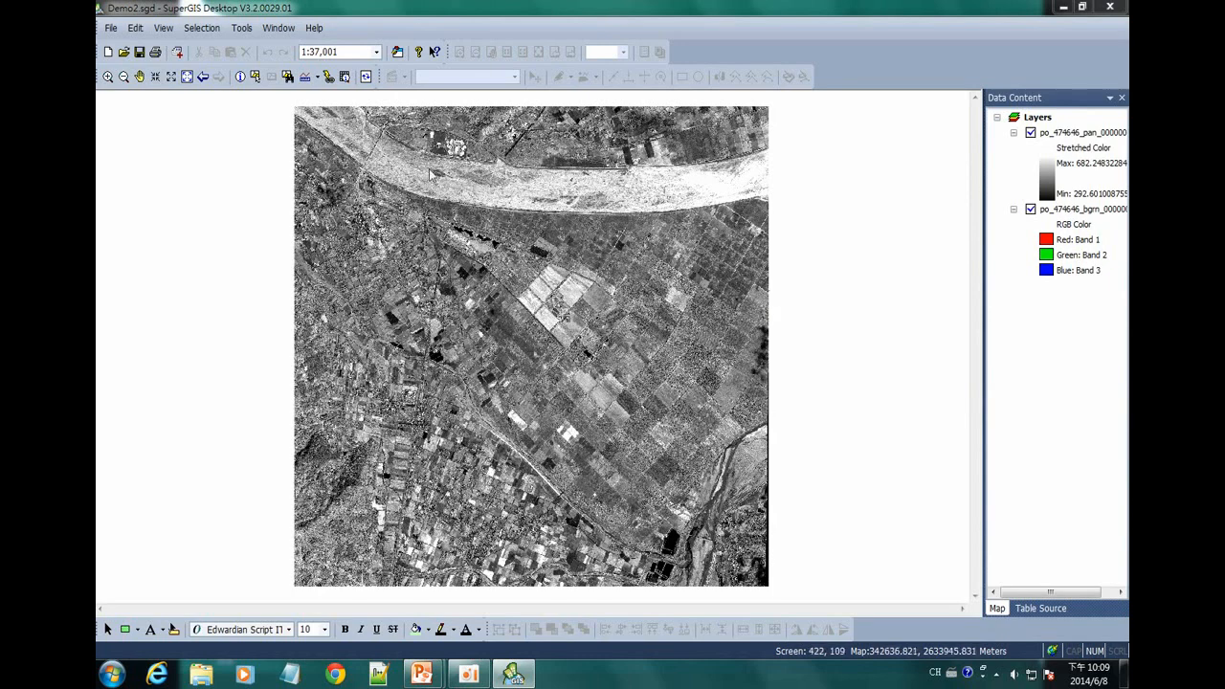
Examine the panchromatic image at pixel level and measure the width of a single pixel.
click(108, 76)
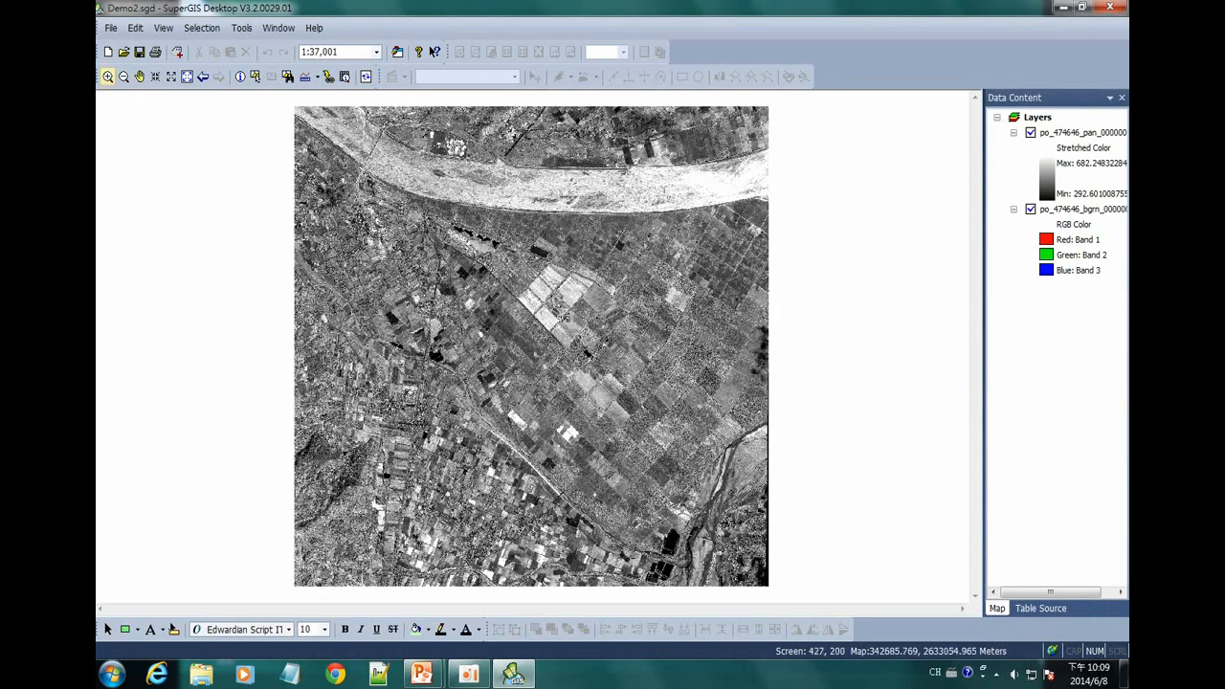
drag(598, 426, 660, 454)
drag(184, 156, 482, 538)
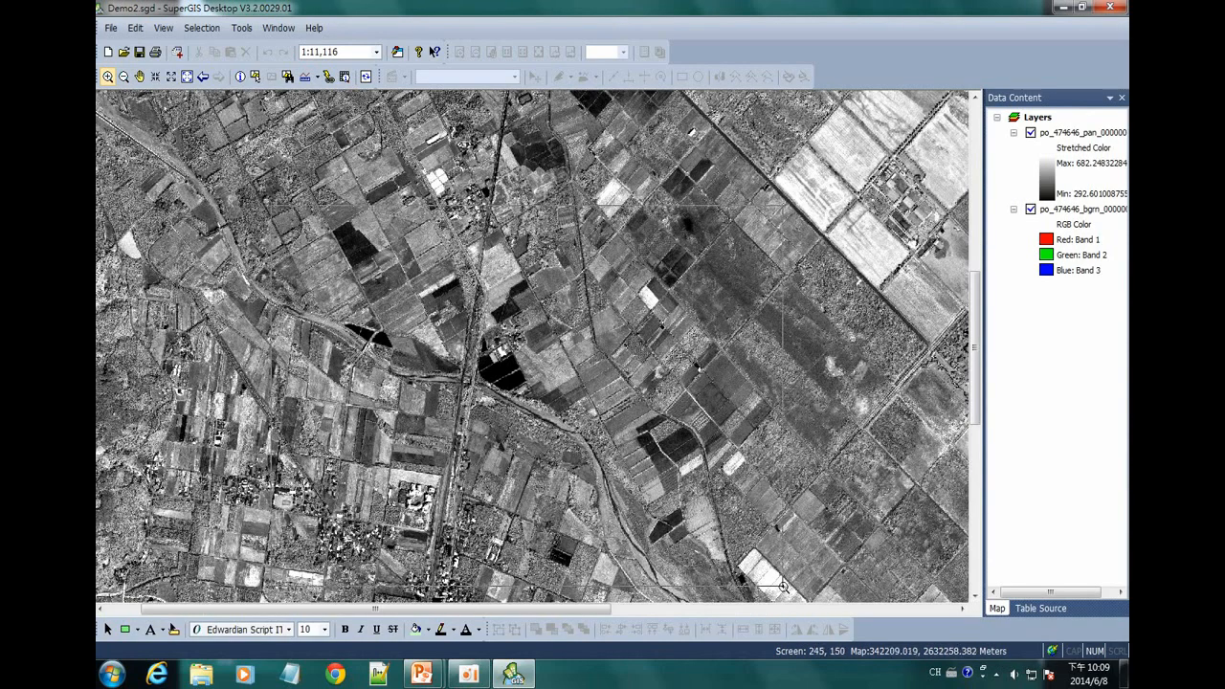
drag(272, 205, 791, 552)
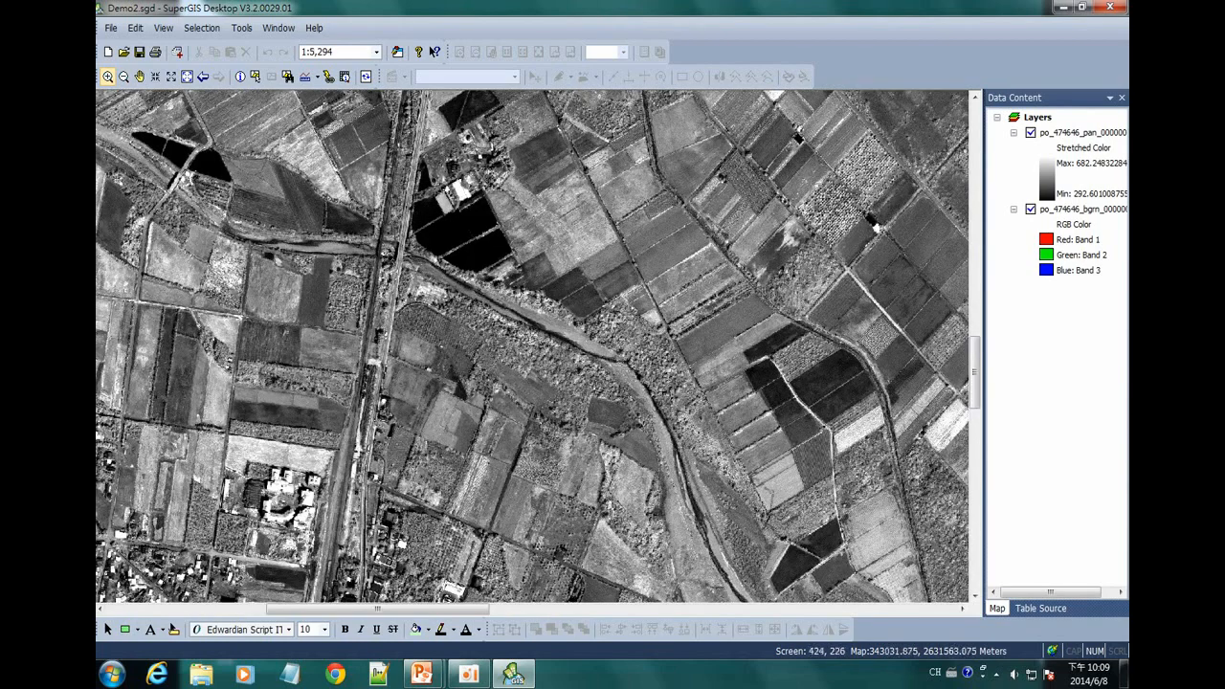
drag(364, 236, 763, 501)
drag(377, 256, 724, 469)
drag(468, 249, 753, 500)
click(774, 502)
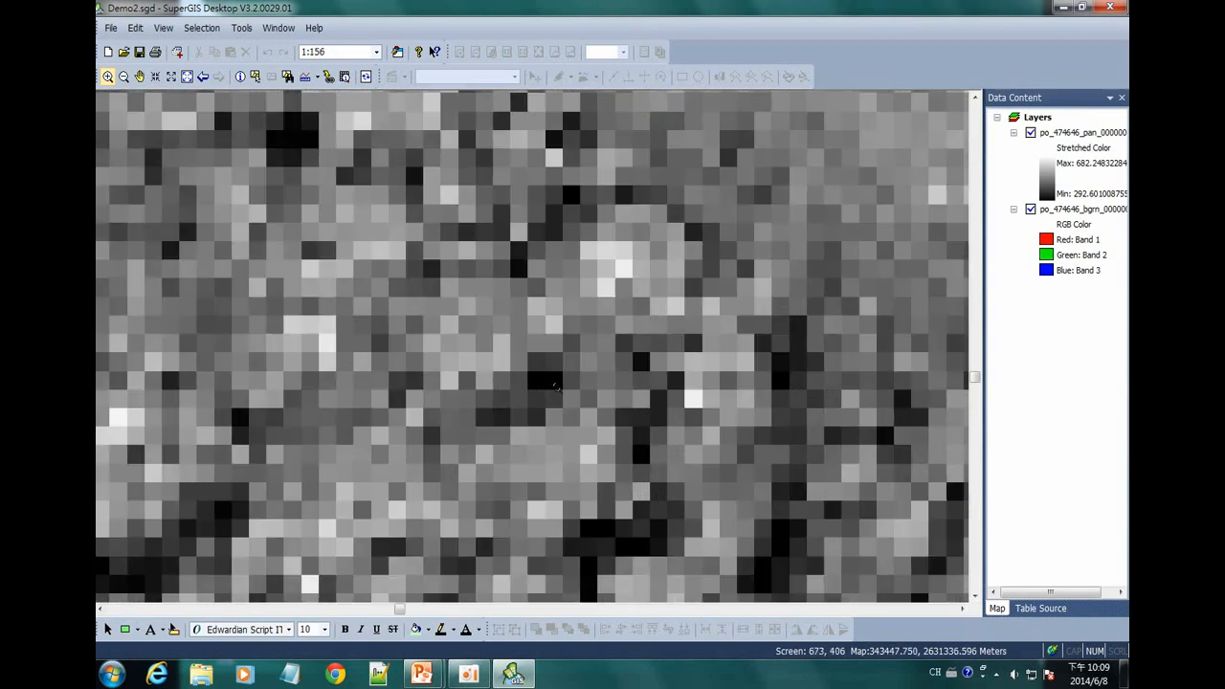
click(305, 78)
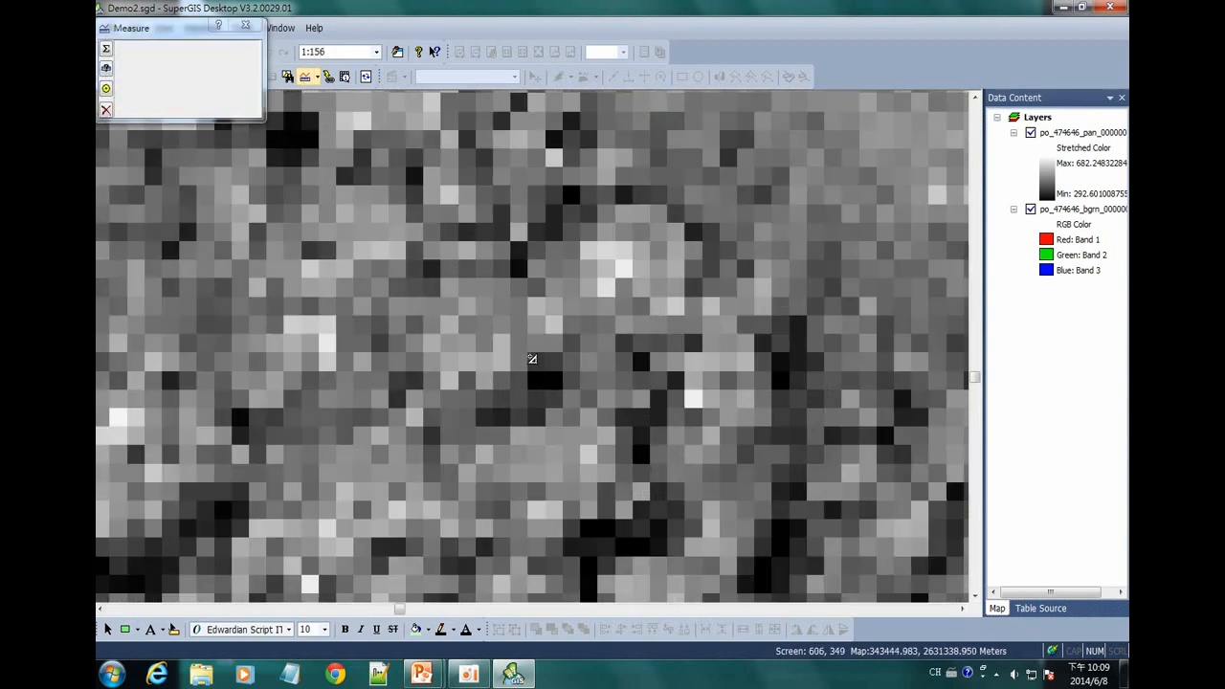
click(530, 355)
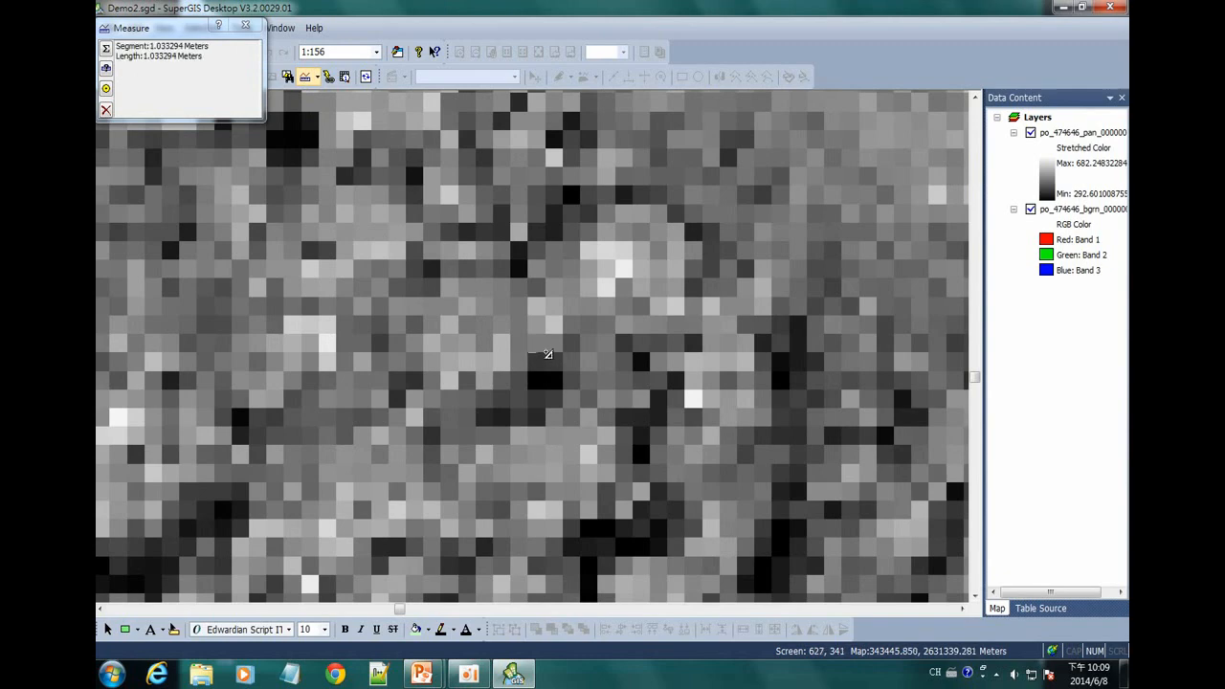
click(548, 354)
click(246, 25)
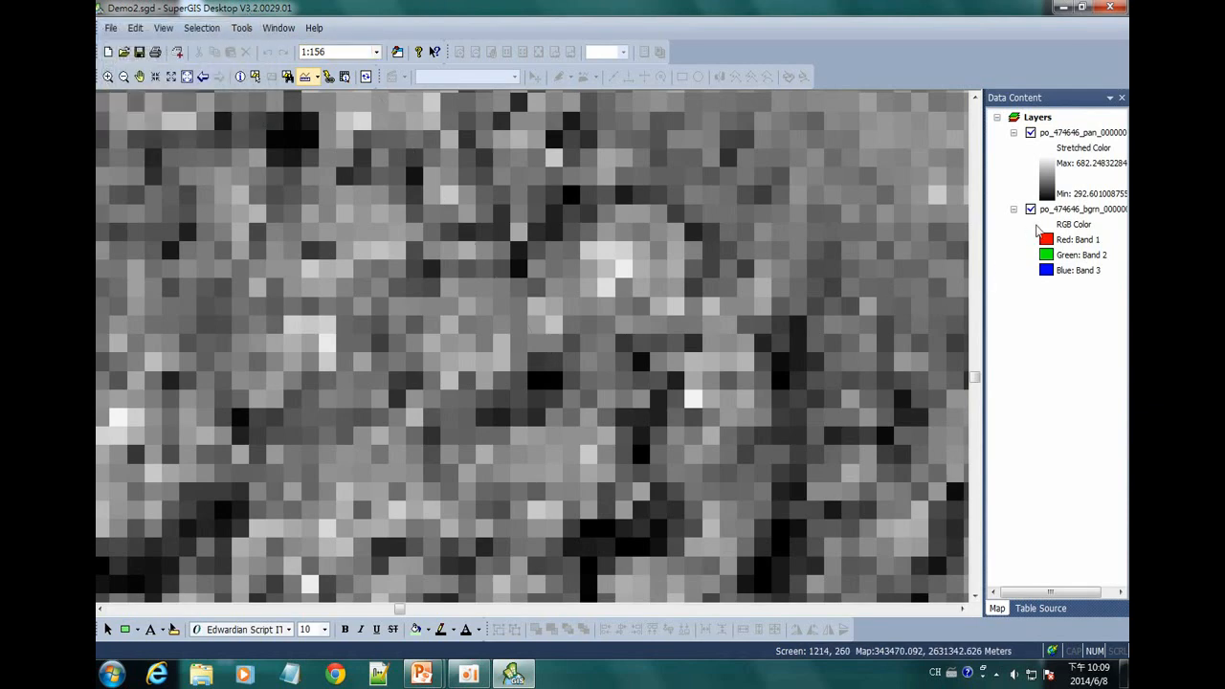
Hide the panchromatic layer and apply a Minimum - Maximum stretch to the po_474646_bgrn_0000000 layer.
click(1031, 133)
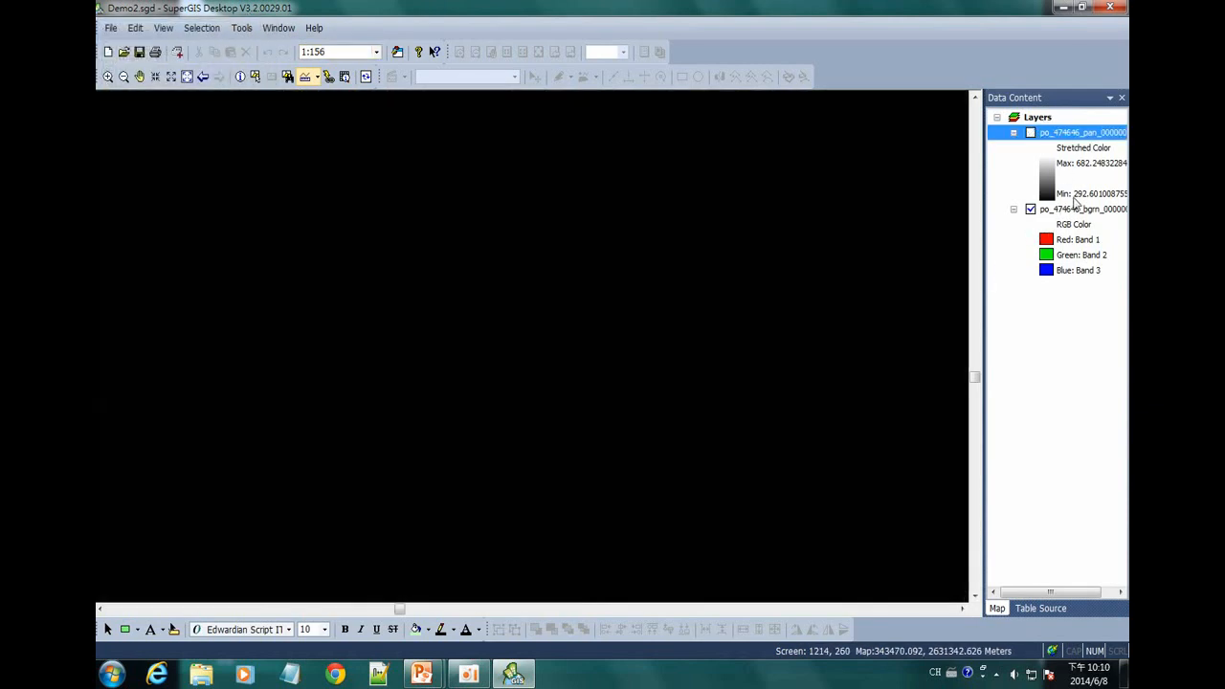
click(187, 76)
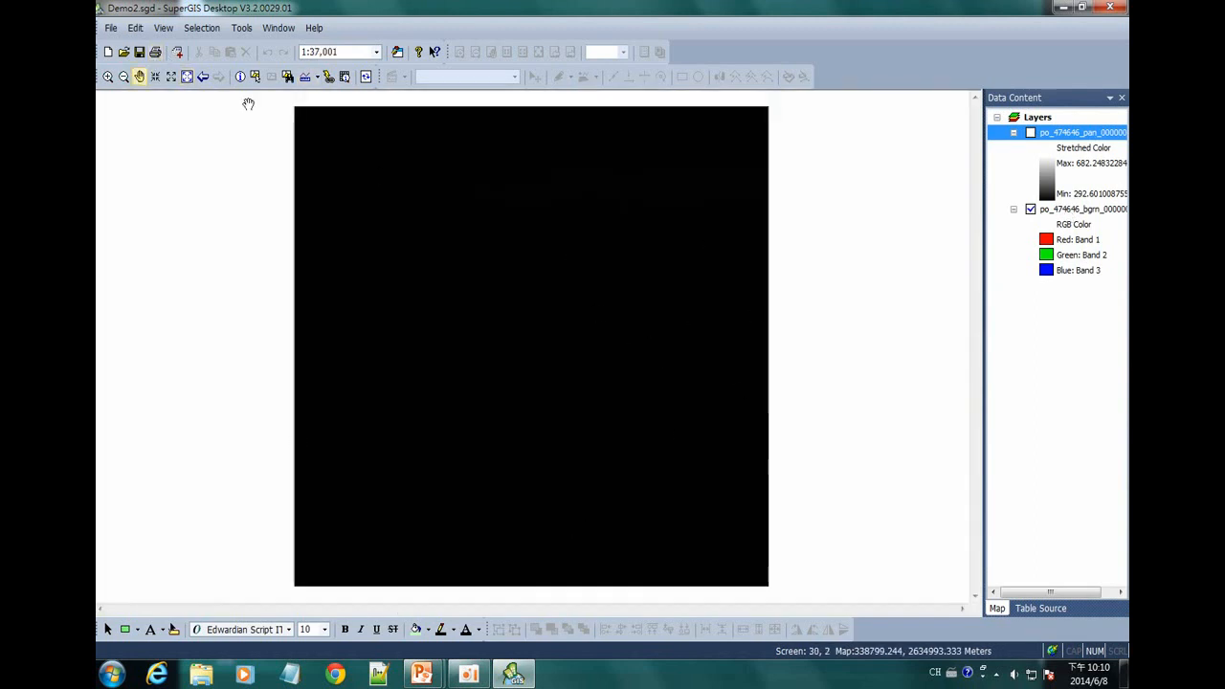
right_click(1064, 212)
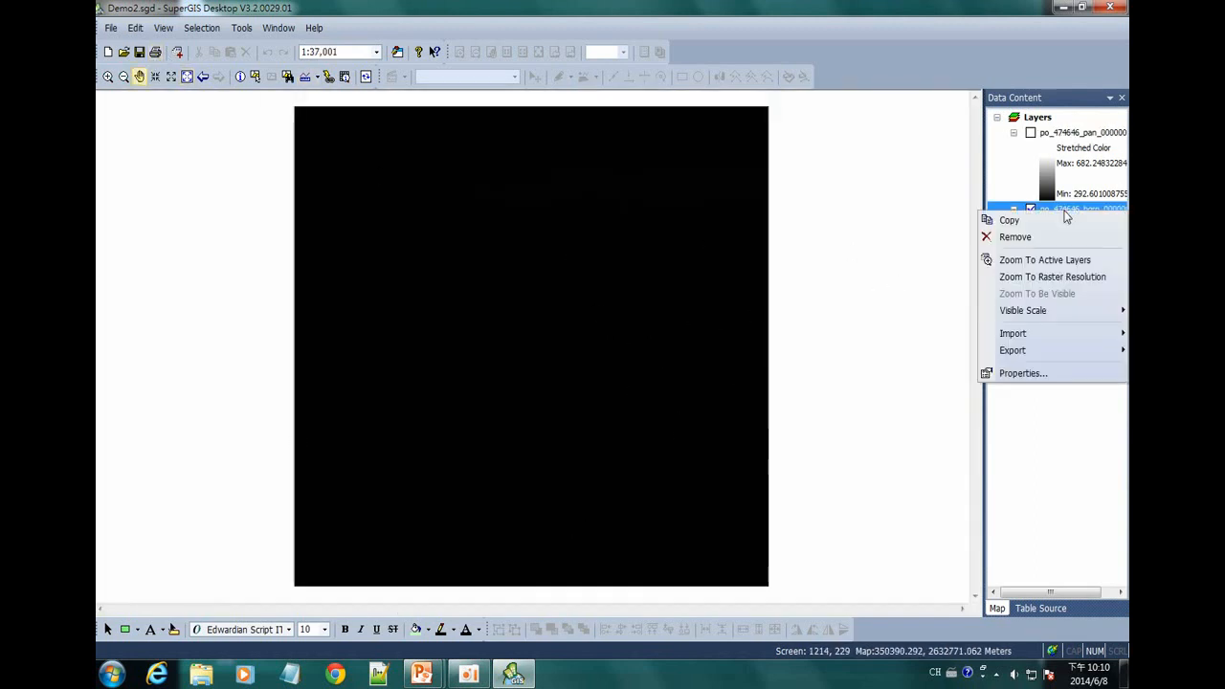
click(1023, 373)
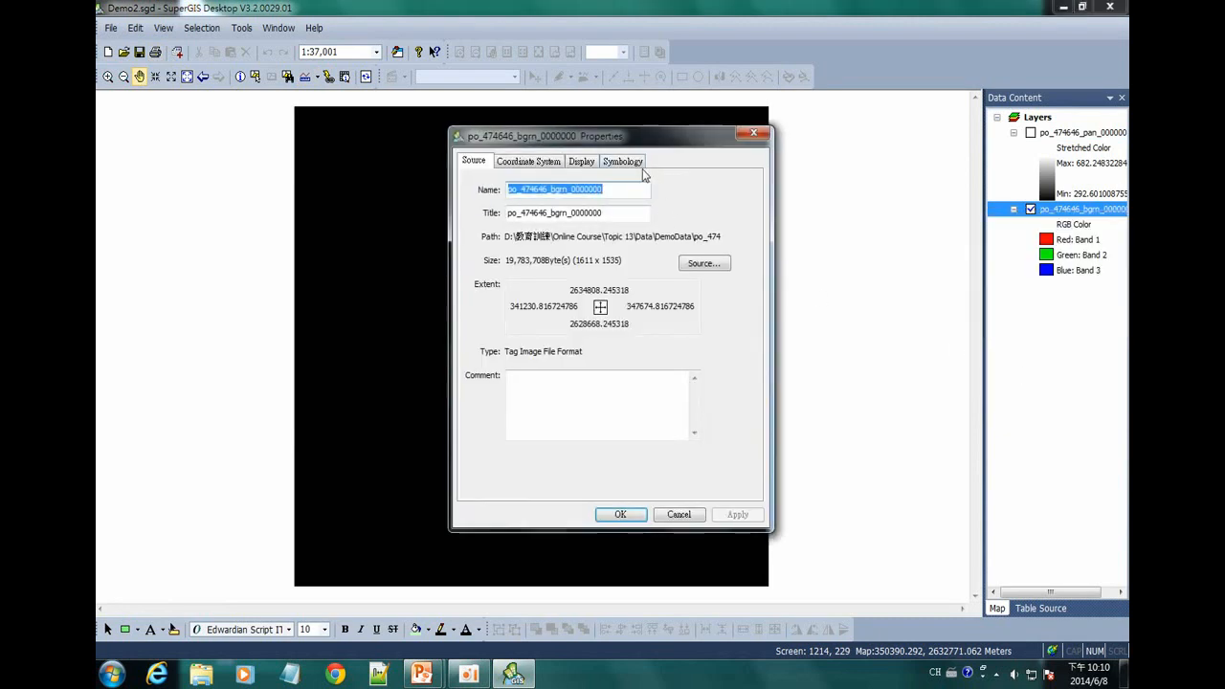
click(617, 165)
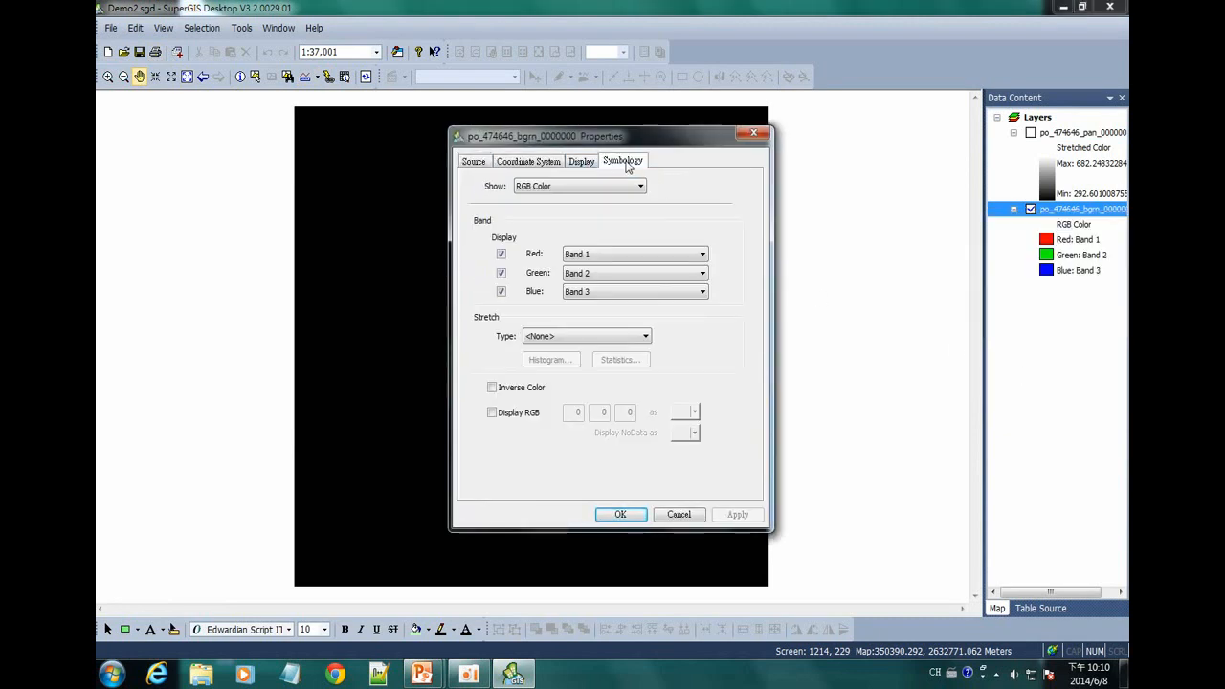
drag(680, 148, 991, 128)
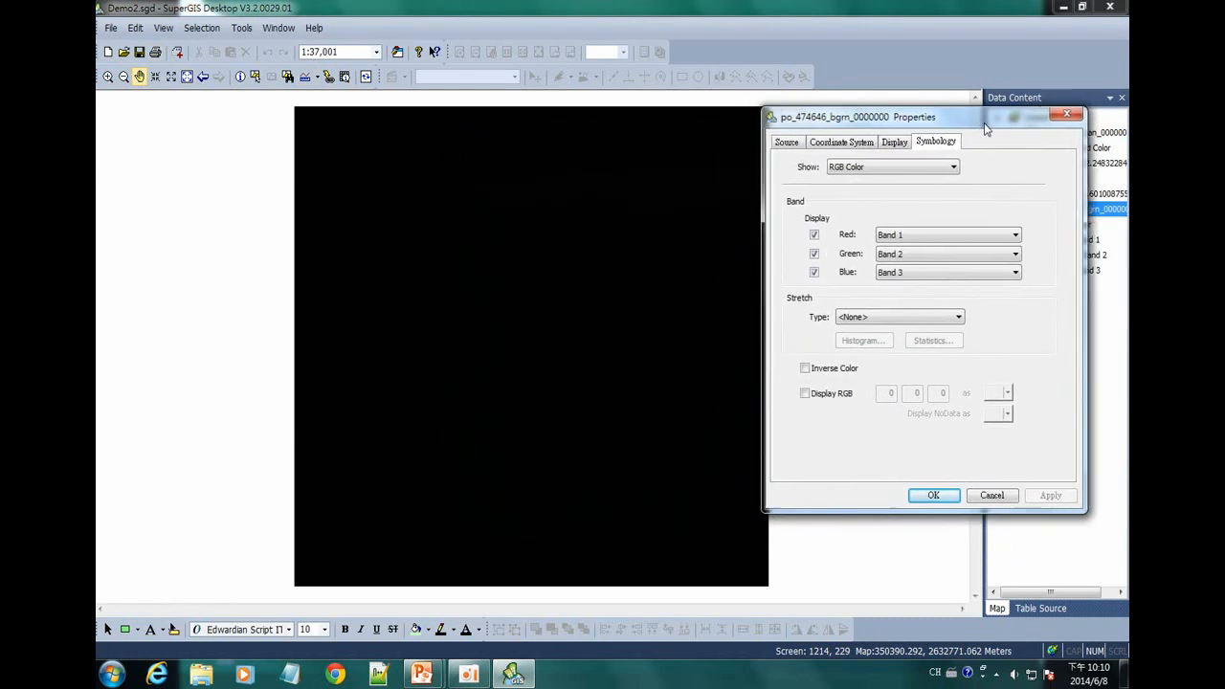
click(908, 316)
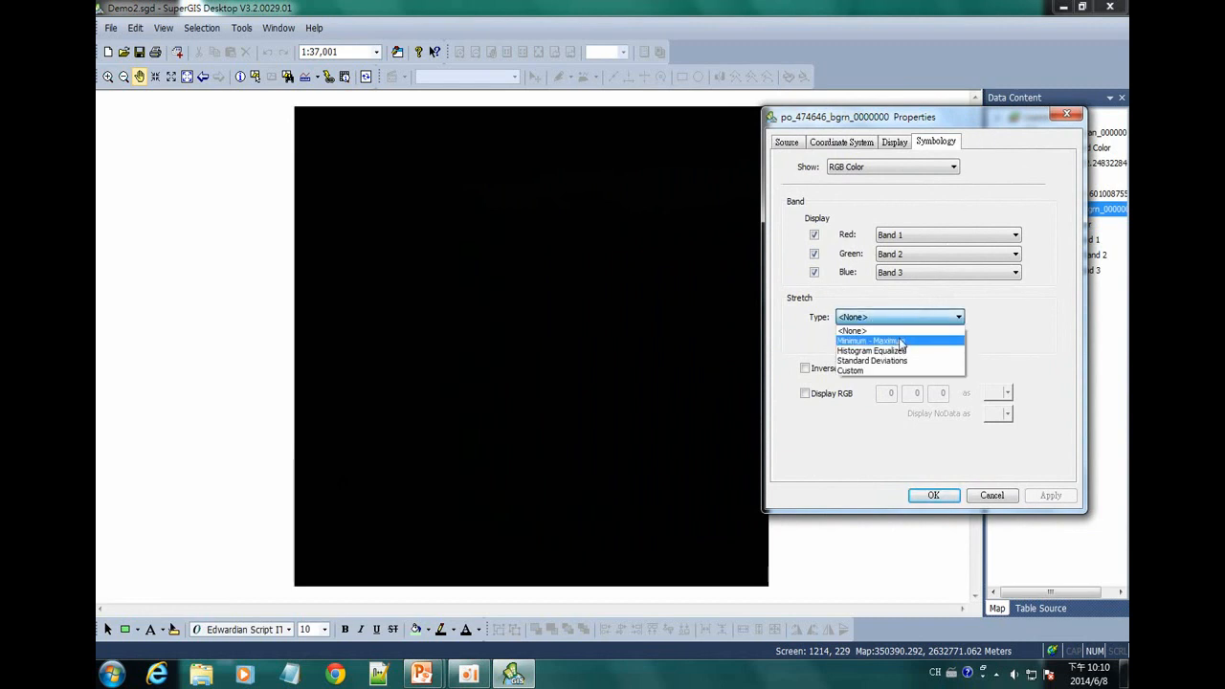
click(871, 340)
click(1050, 496)
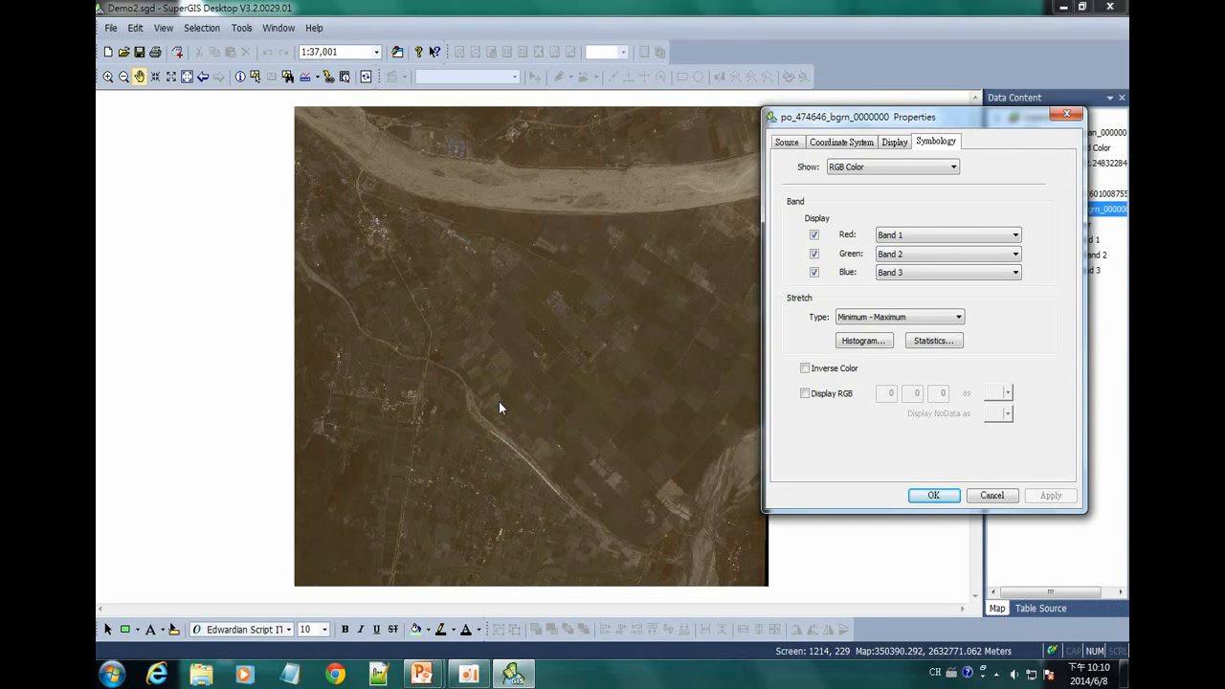
Set the bgrn layer's Red channel to Band 3 and Blue channel to Band 1, and apply the symbology.
click(940, 276)
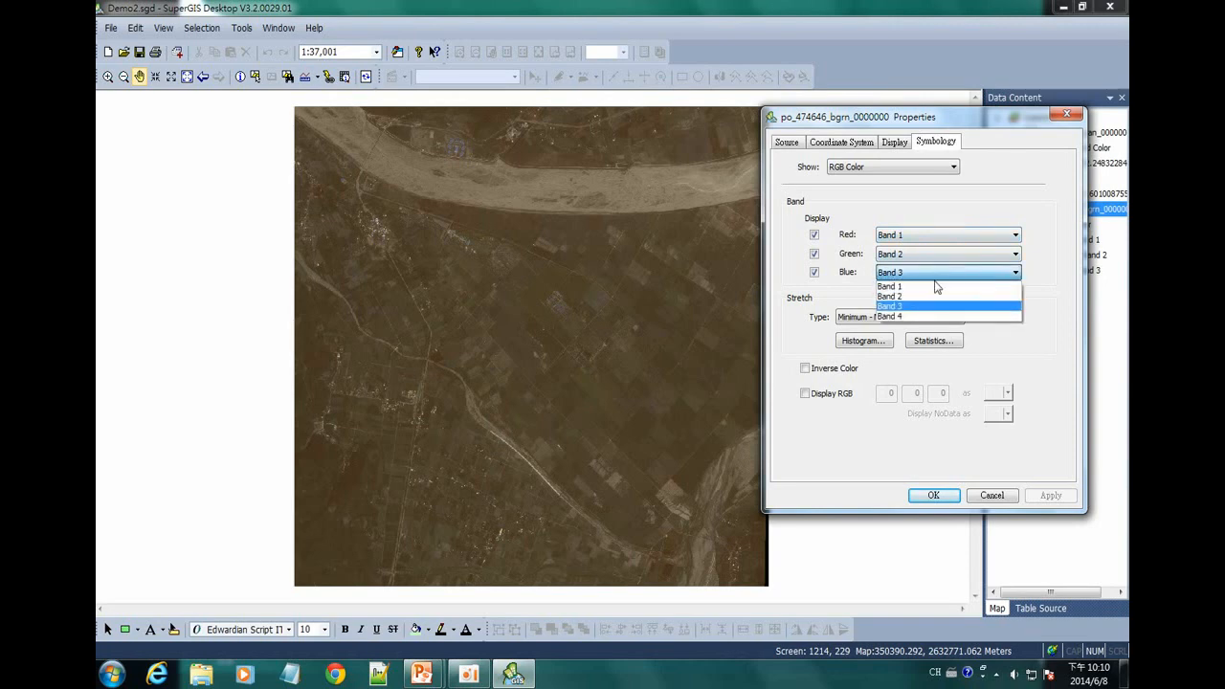
click(930, 287)
click(954, 239)
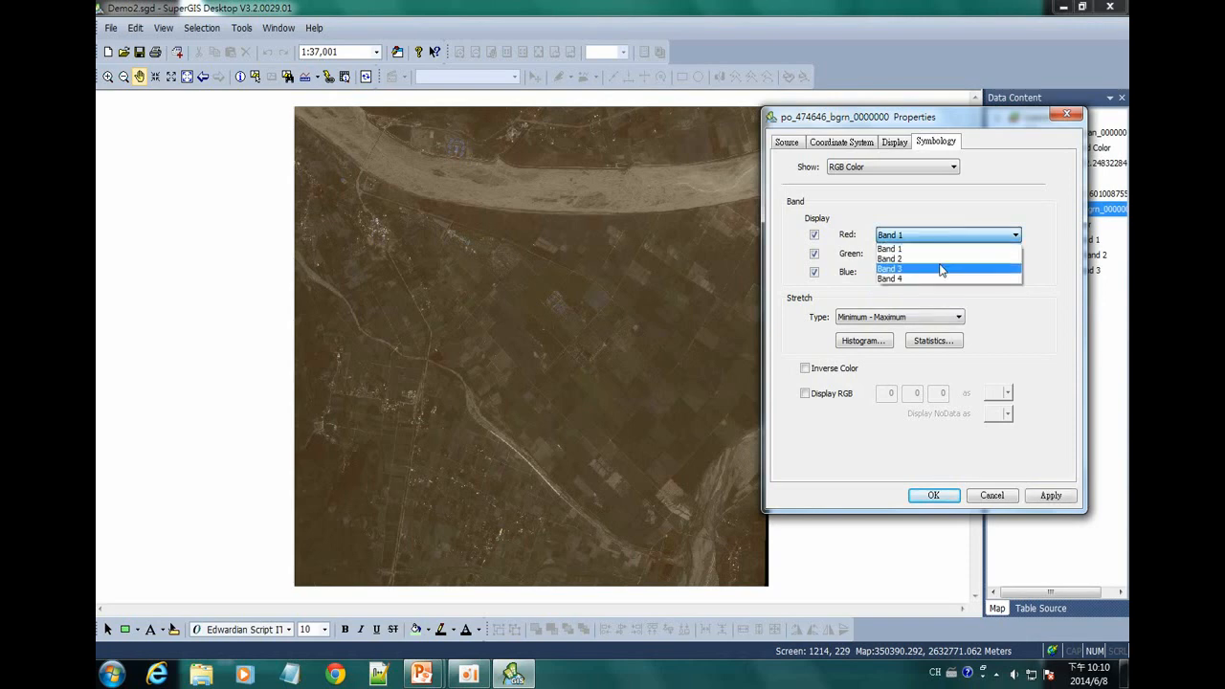
click(944, 269)
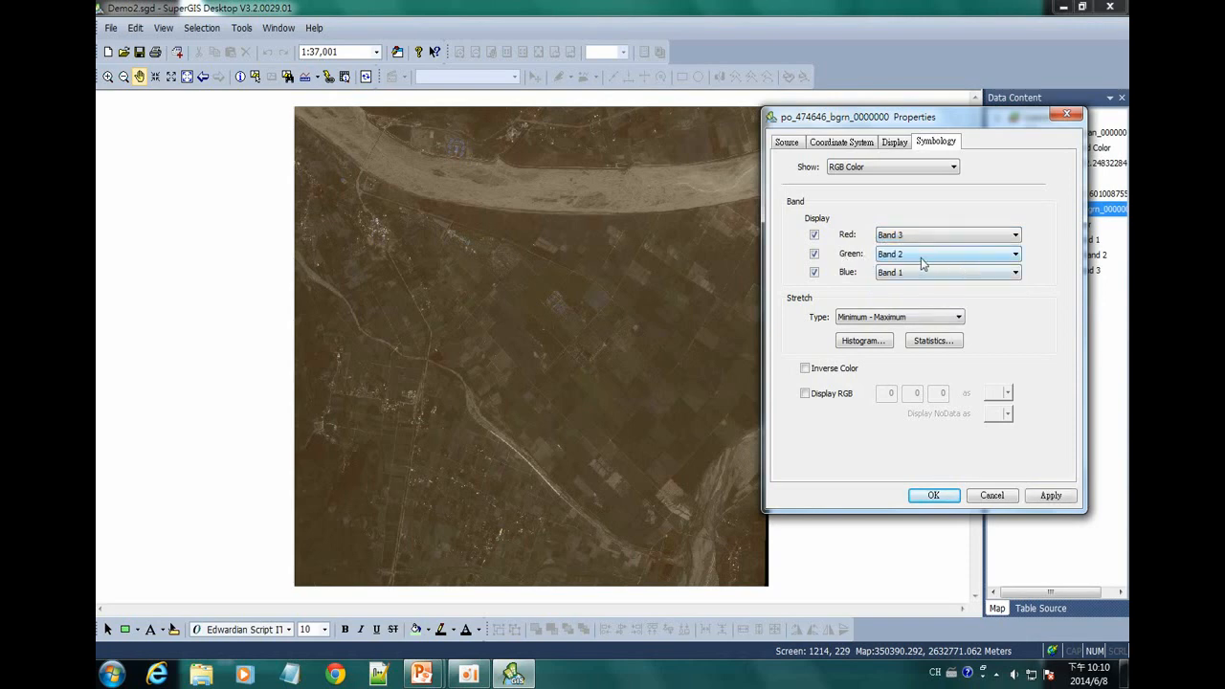
click(938, 274)
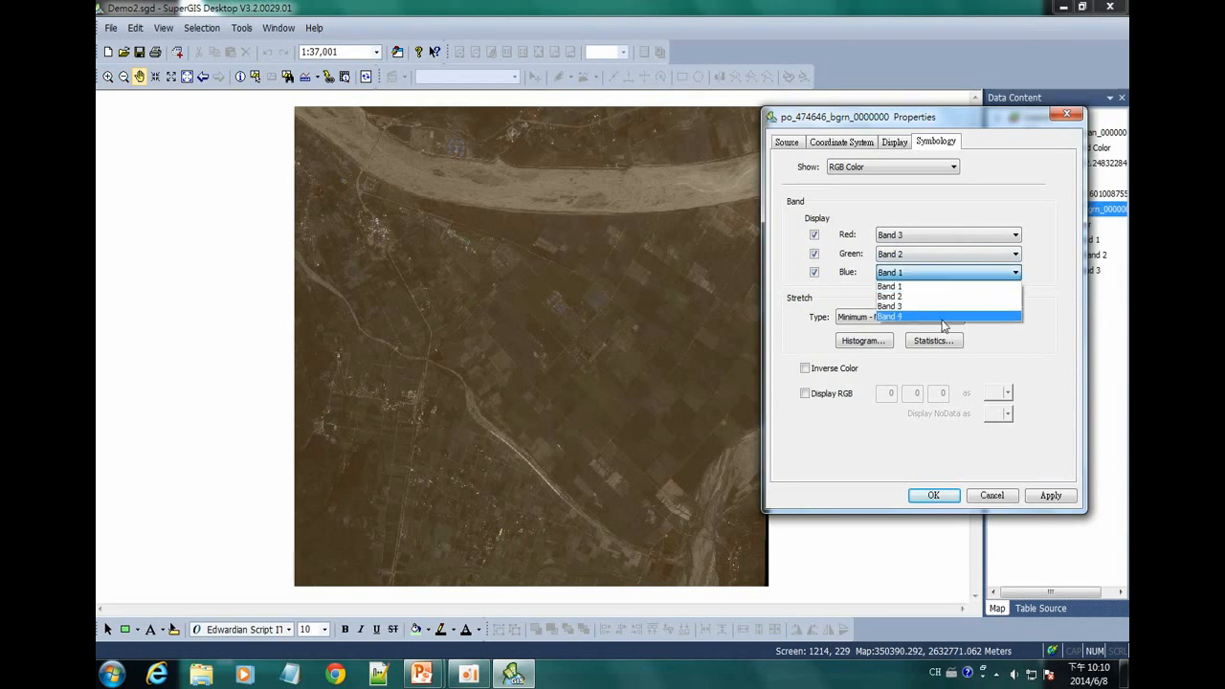
click(957, 286)
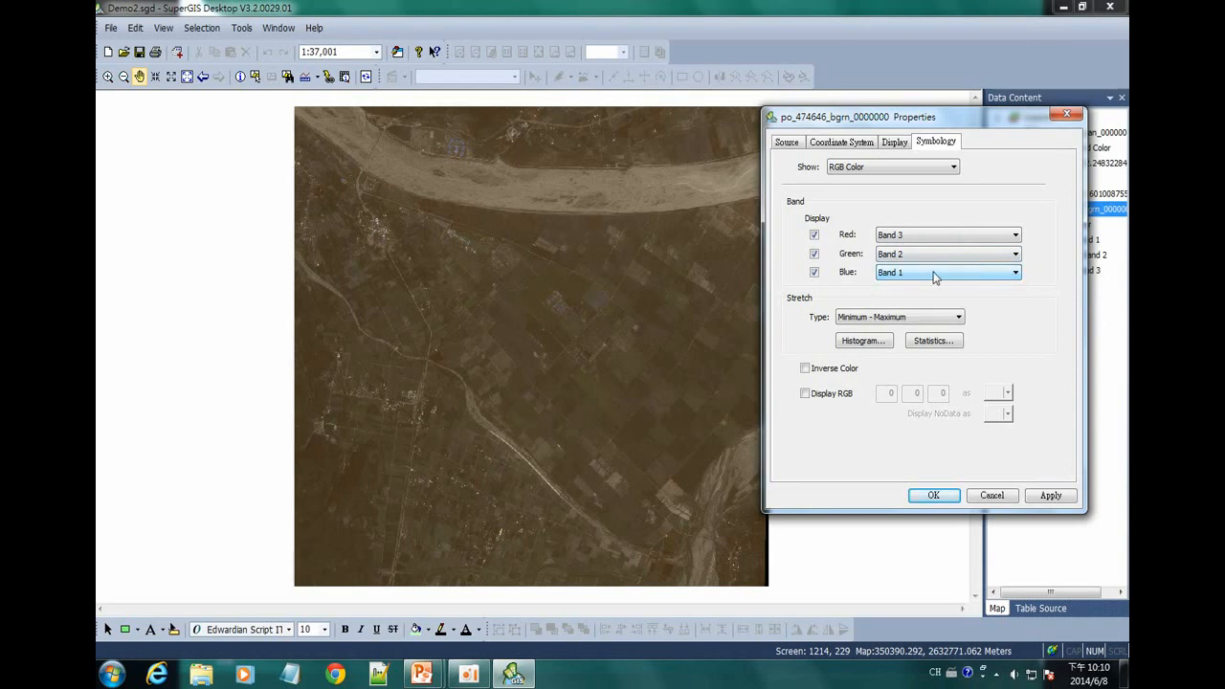
click(1050, 495)
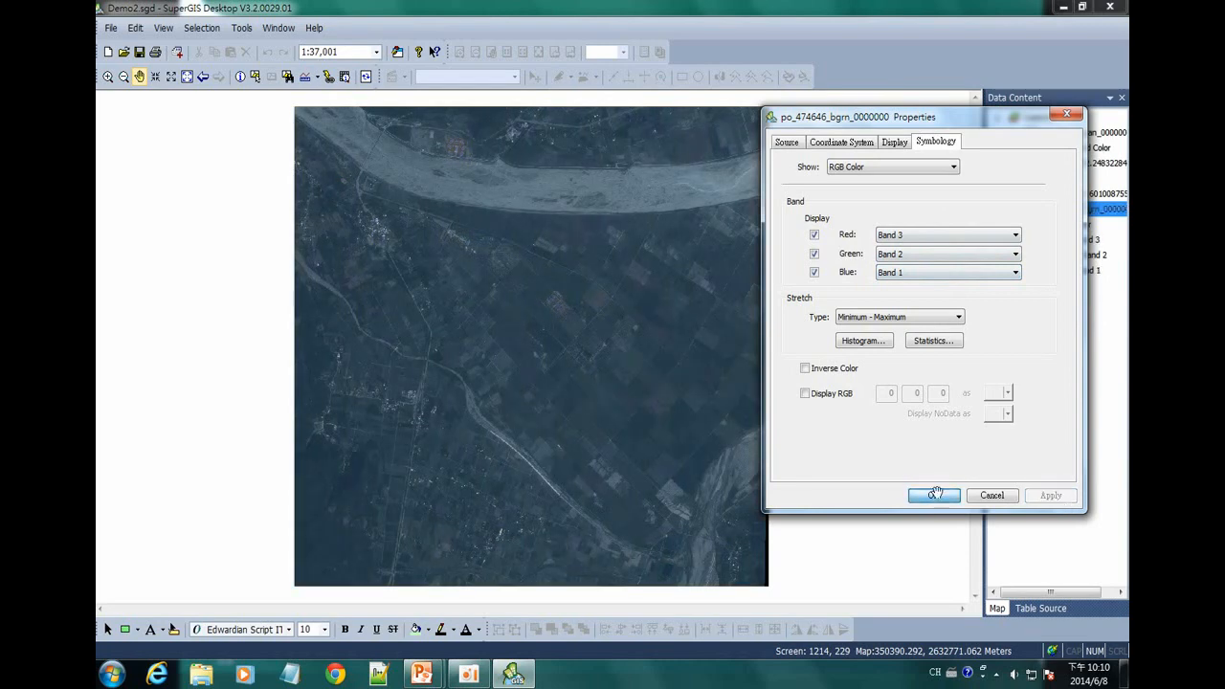
click(933, 495)
Compare the multiband and panchromatic images up close around the sports track by toggling the pan layer's visibility.
click(108, 77)
drag(365, 392, 584, 567)
drag(228, 190, 835, 526)
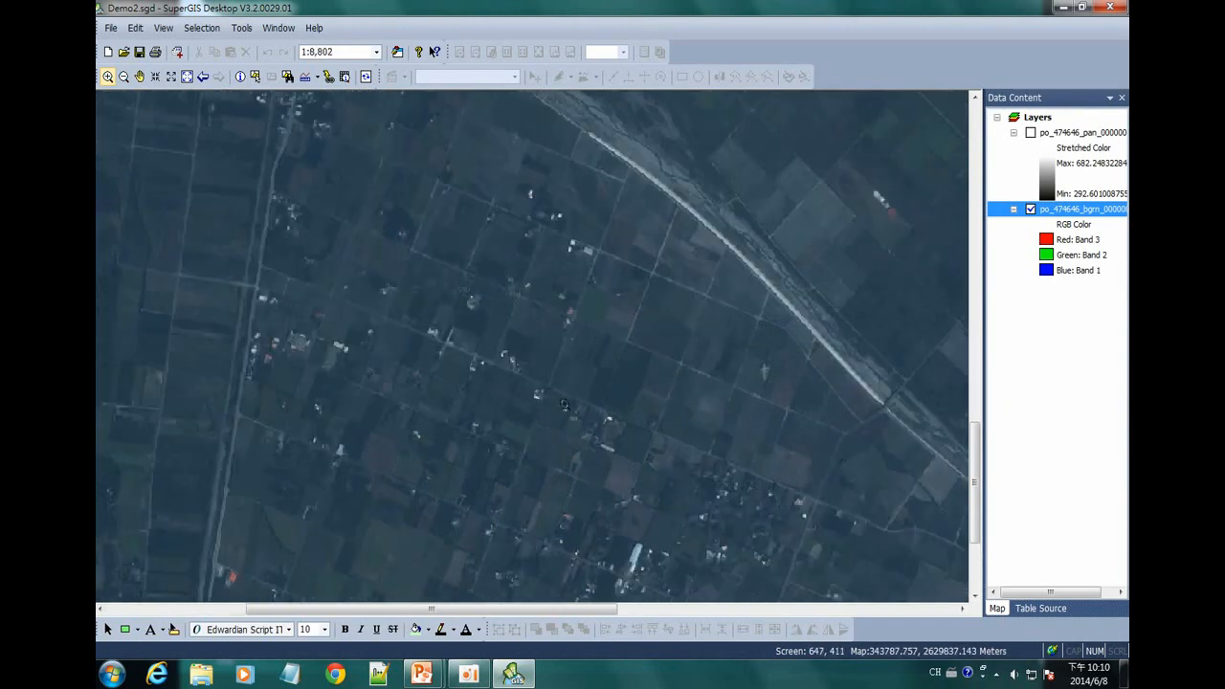
drag(429, 304, 766, 557)
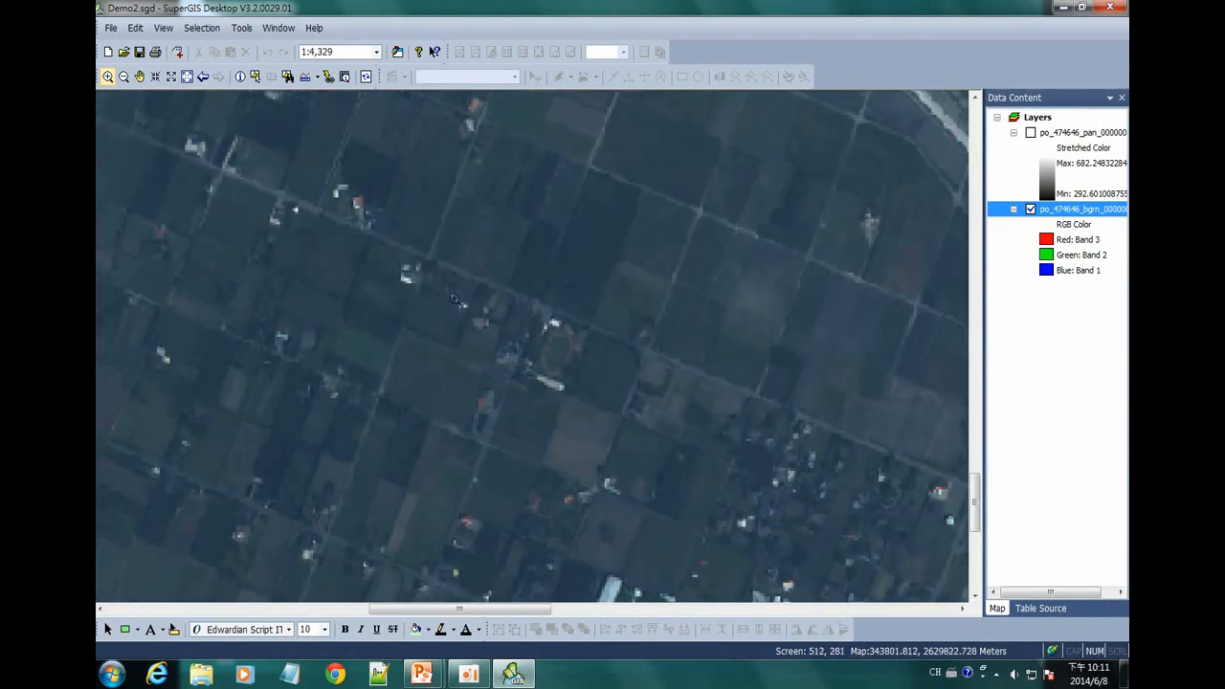
drag(694, 495, 777, 548)
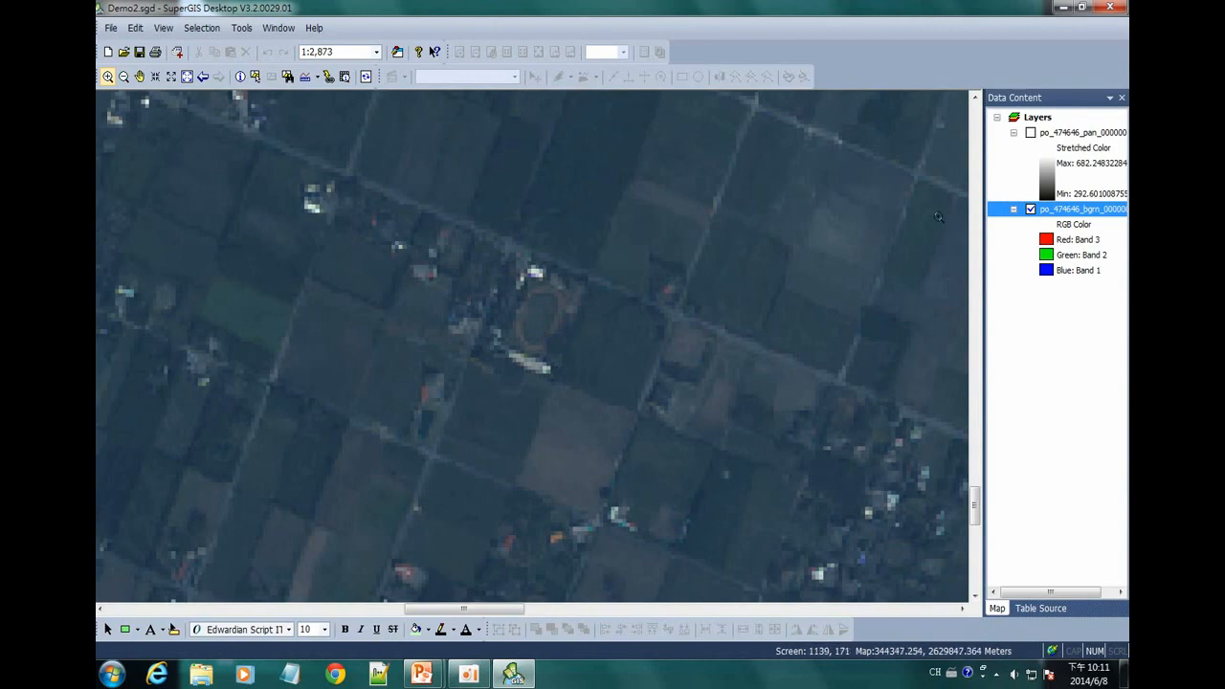
click(1030, 133)
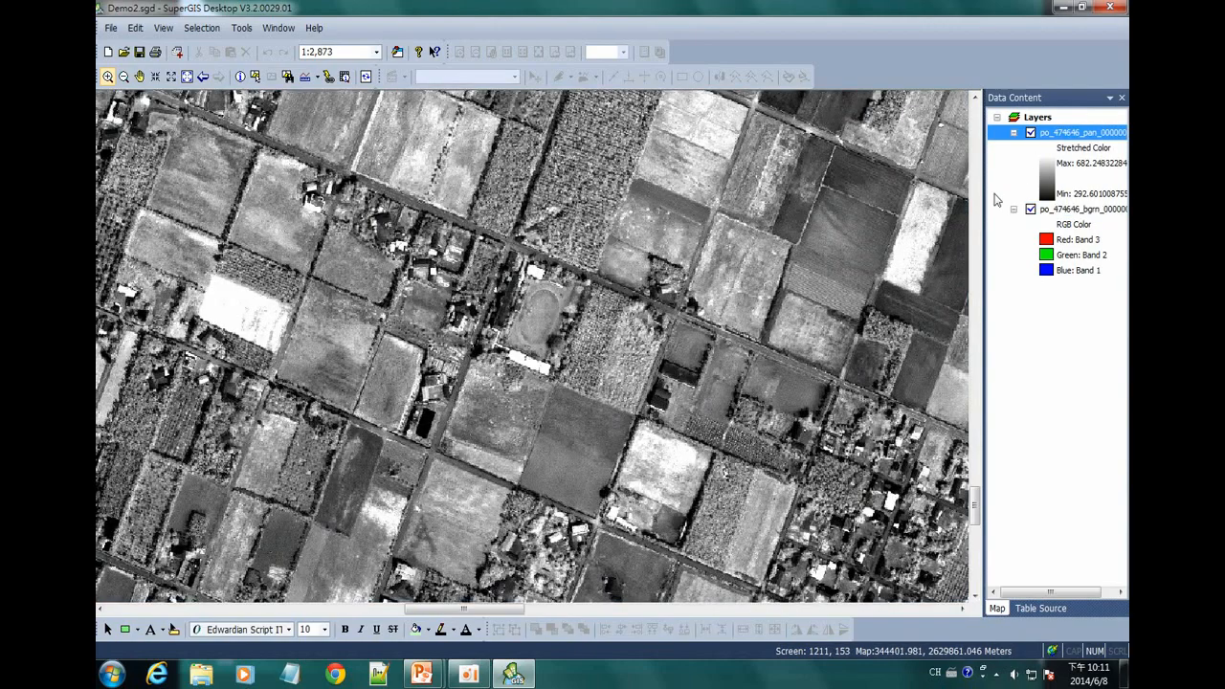
drag(448, 269, 686, 454)
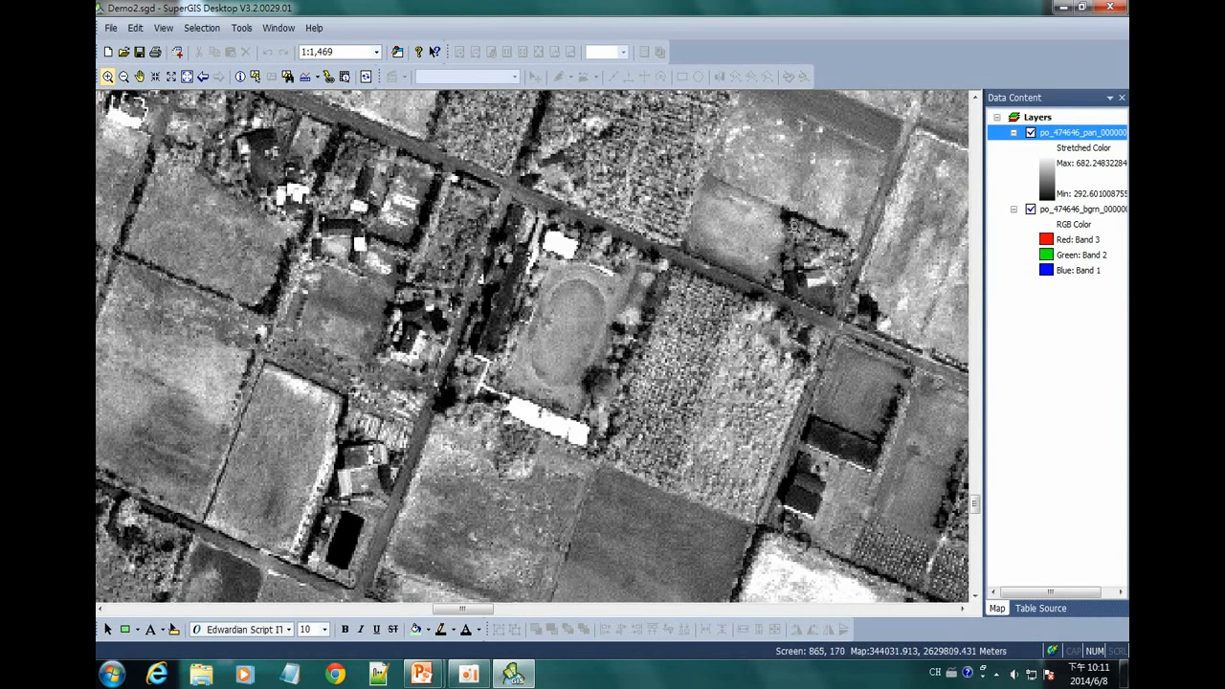
click(1031, 133)
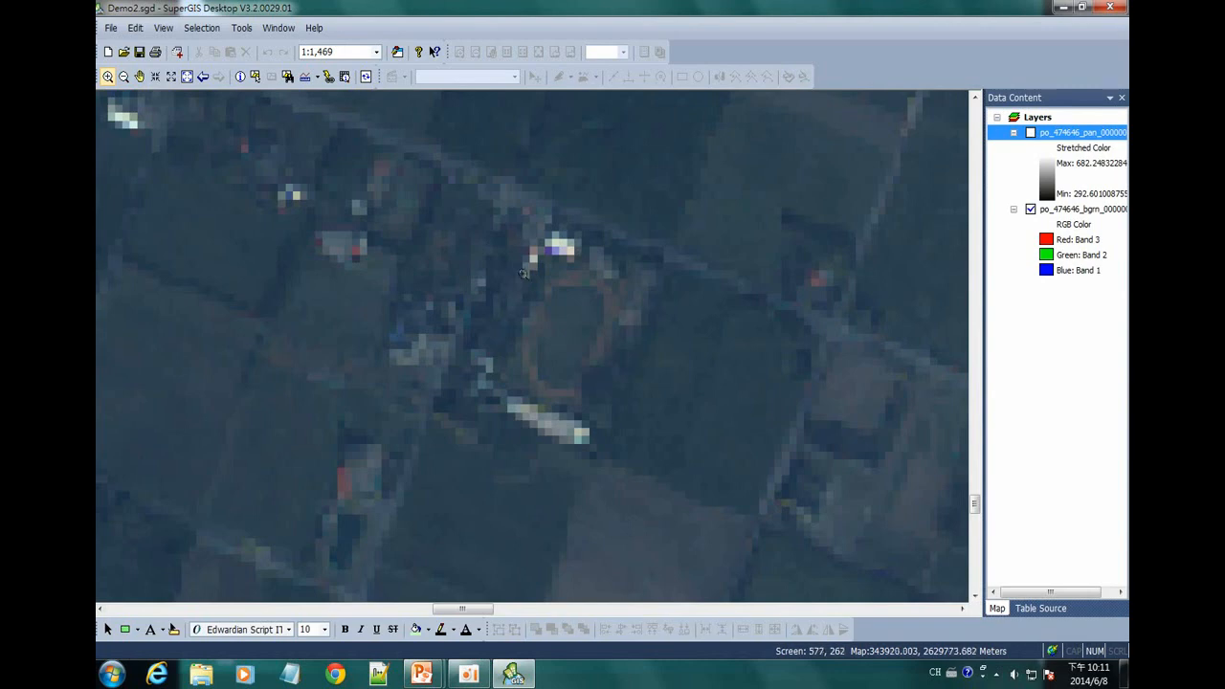
click(1031, 133)
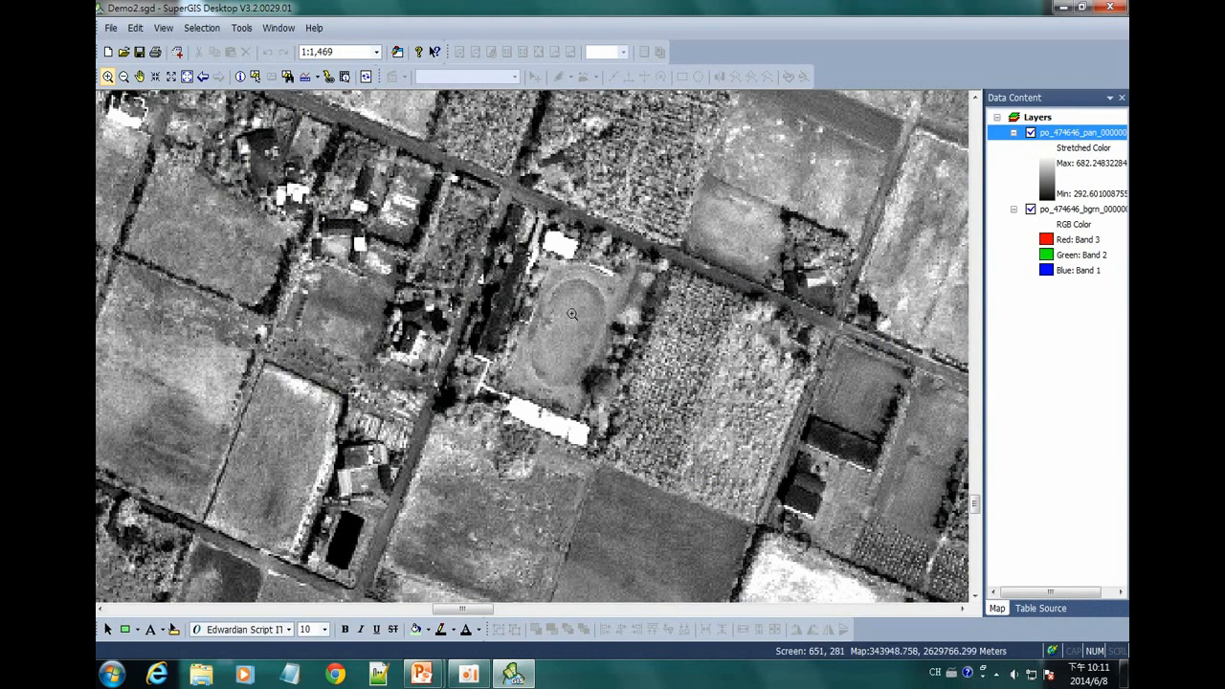
Compare the panchromatic and multiband images at full extent by toggling the pan layer off and on.
scroll(589, 344, down, 2)
click(187, 76)
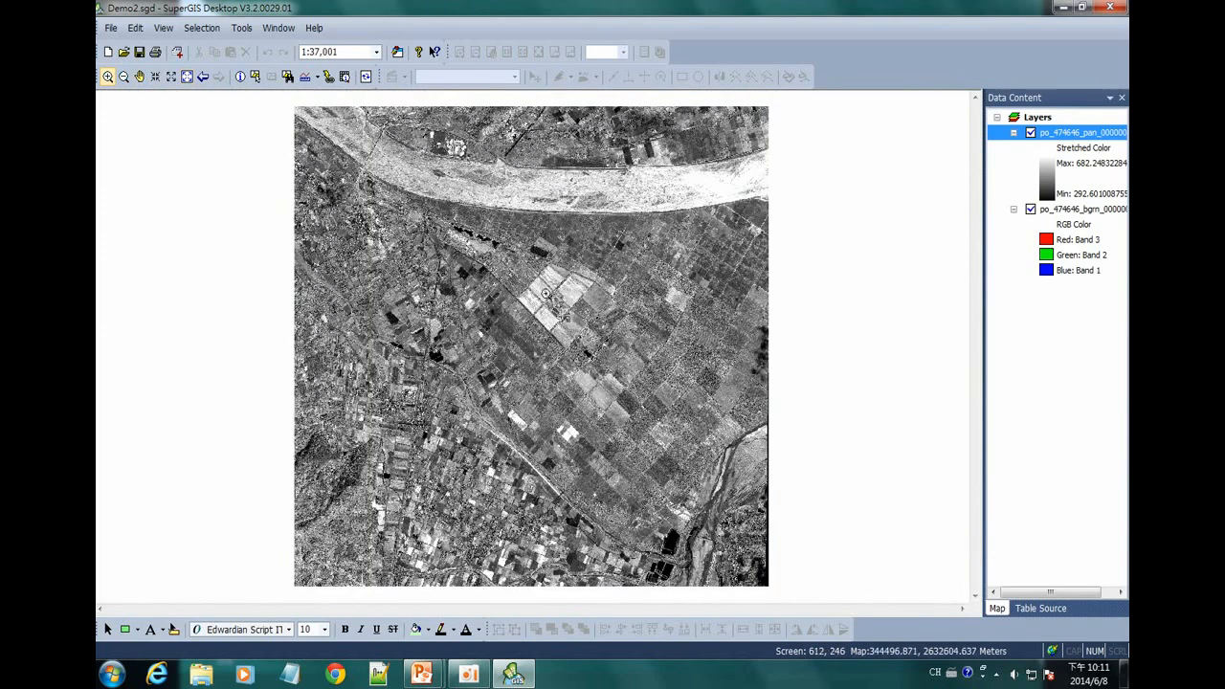
click(1030, 133)
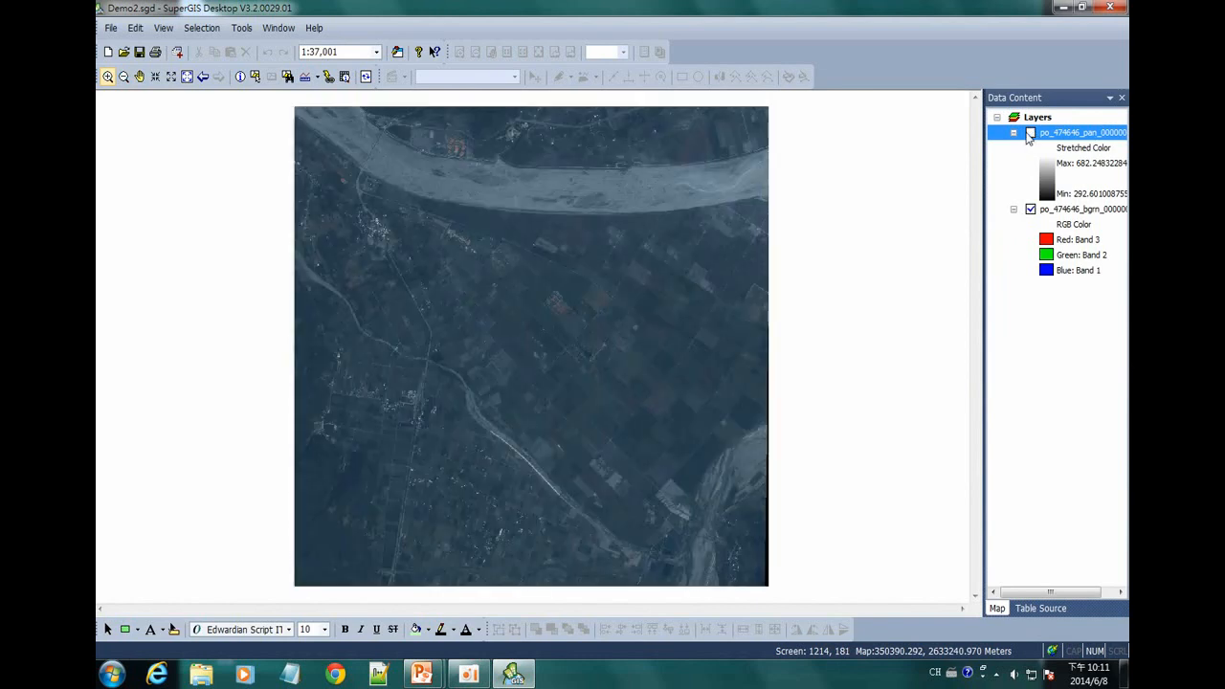
click(1031, 133)
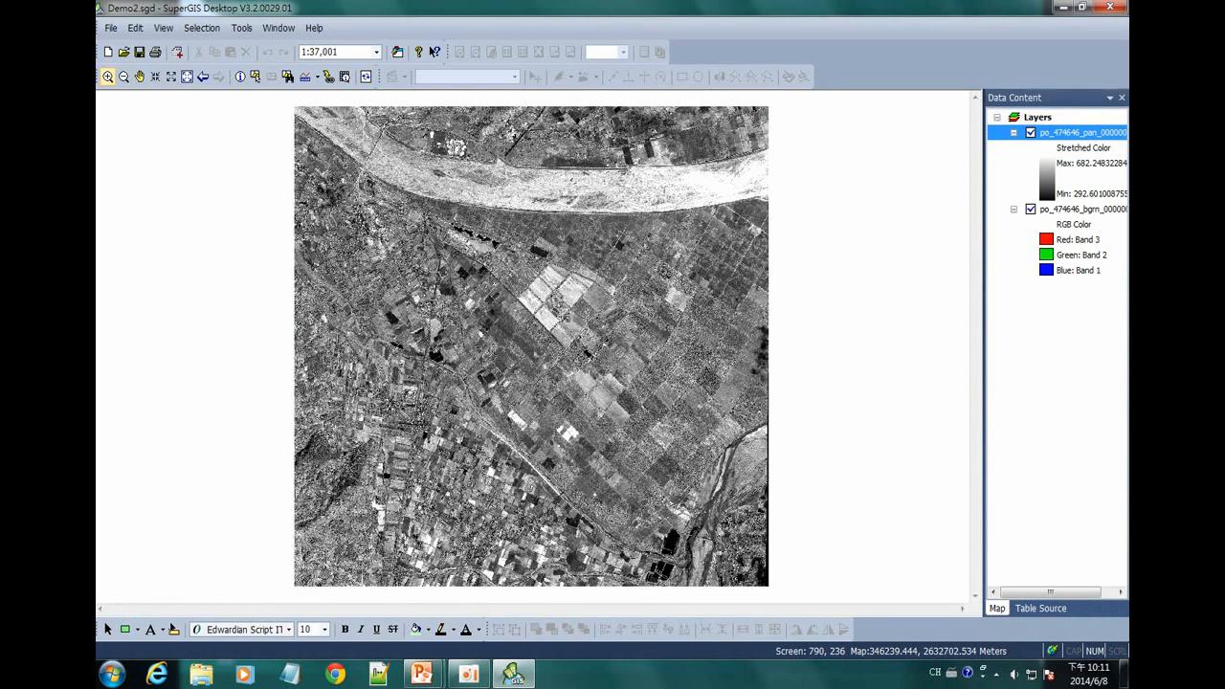
Display the SuperGIS Toolkit toolbar and open the toolkit window.
right_click(836, 71)
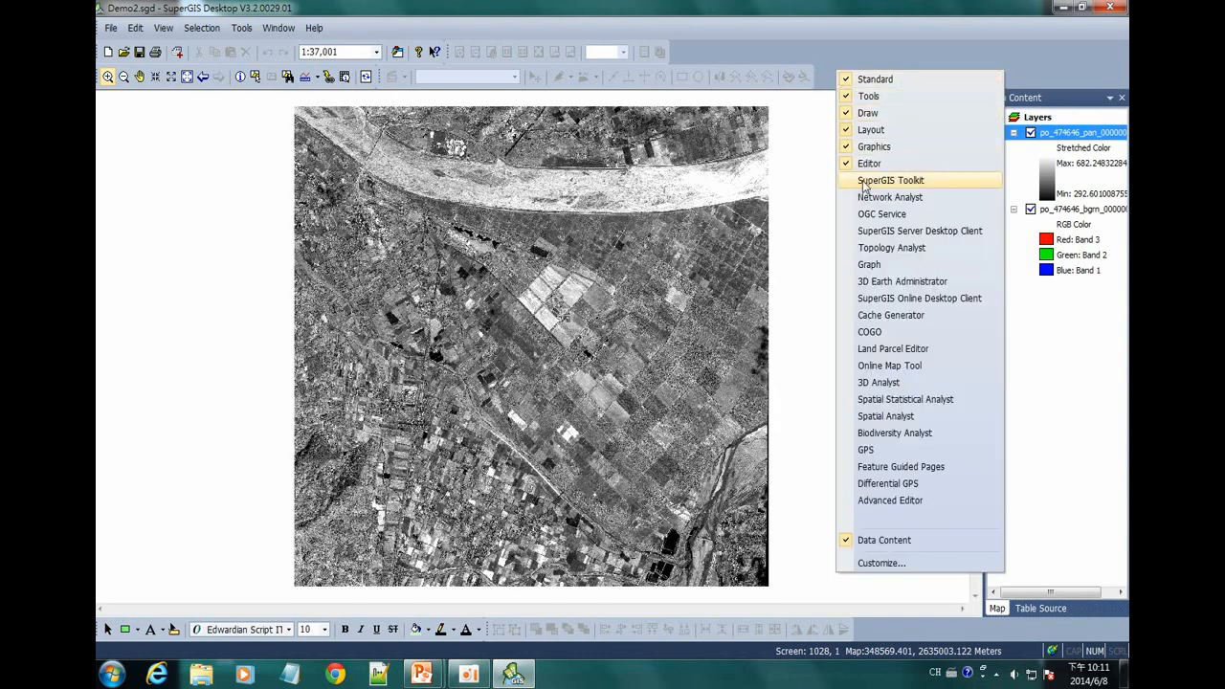
click(925, 182)
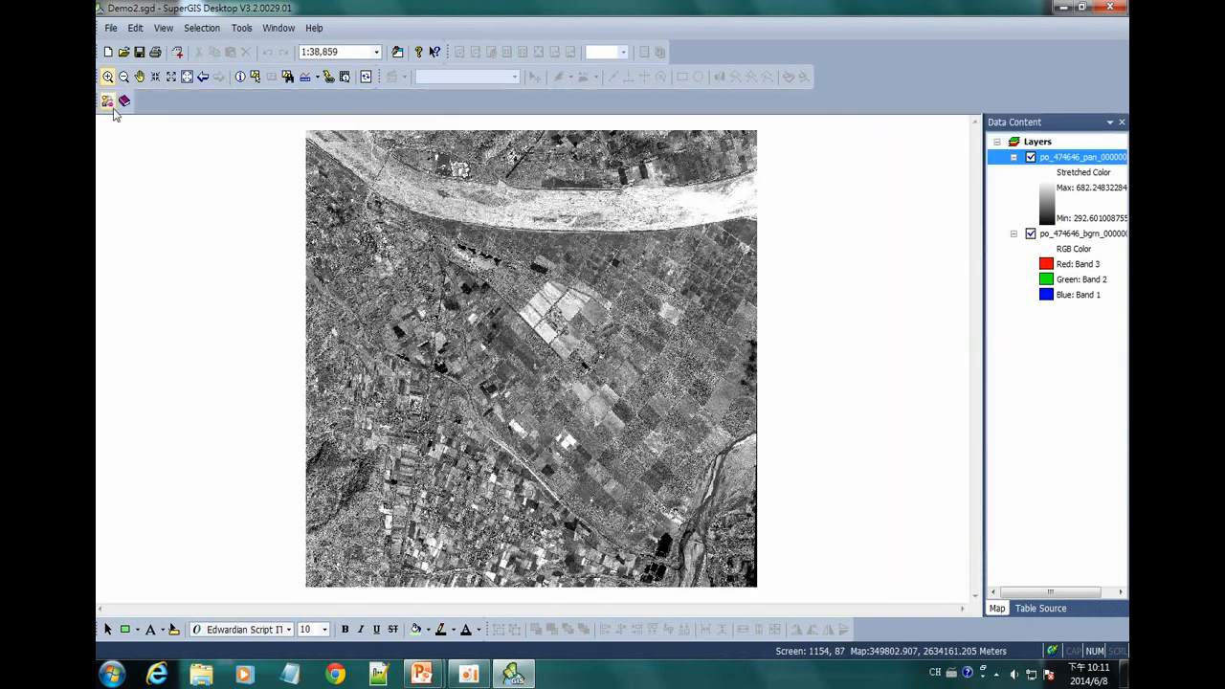
click(108, 103)
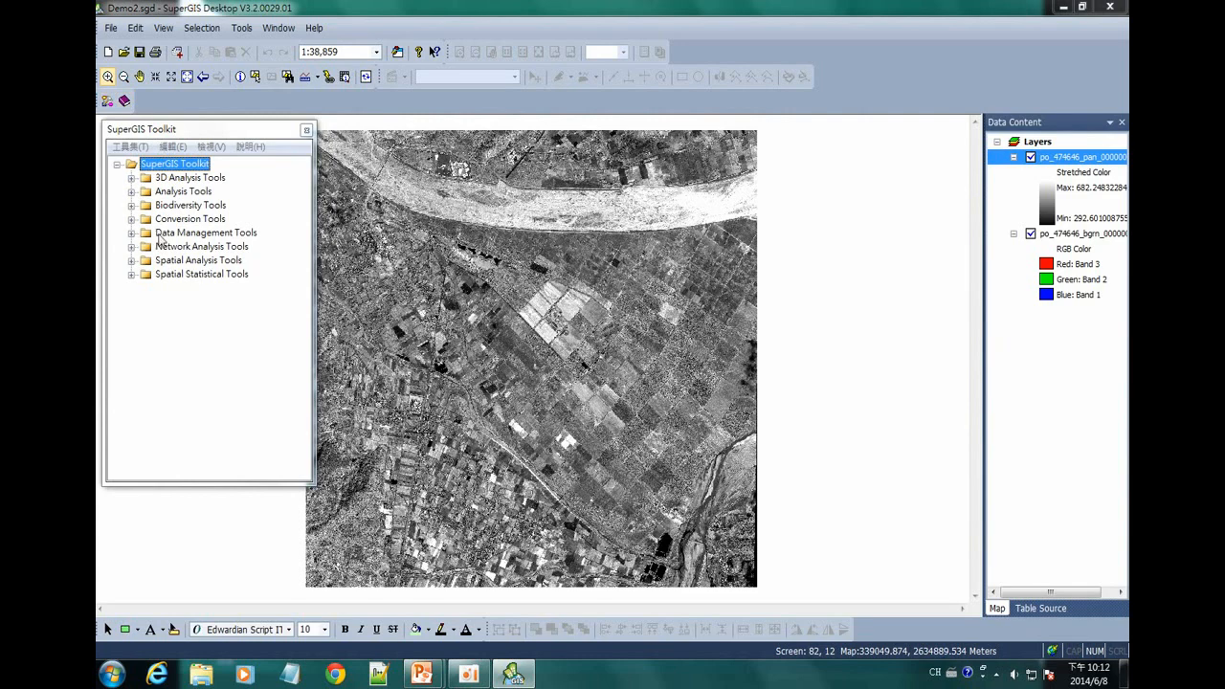
Open the Pan-sharpen tool from the raster processing tools in Data Management Tools, keeping its dialog clear of the map image.
click(133, 234)
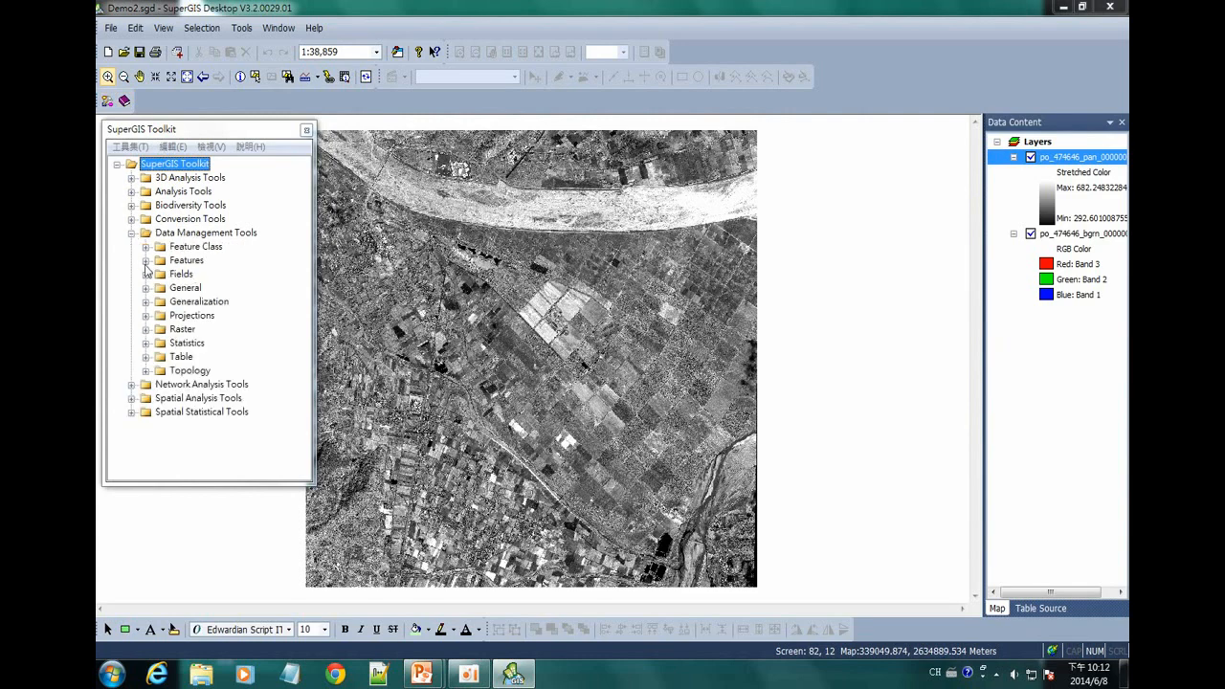
click(145, 329)
click(160, 342)
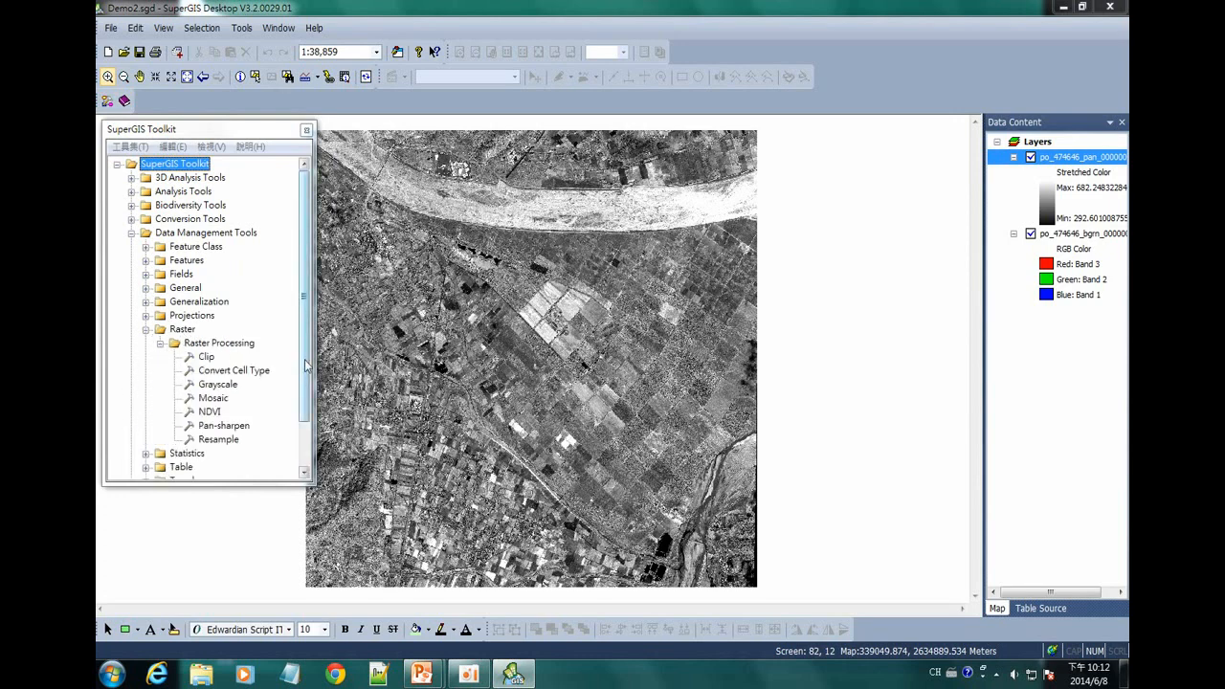
scroll(235, 373, down, 1)
click(226, 397)
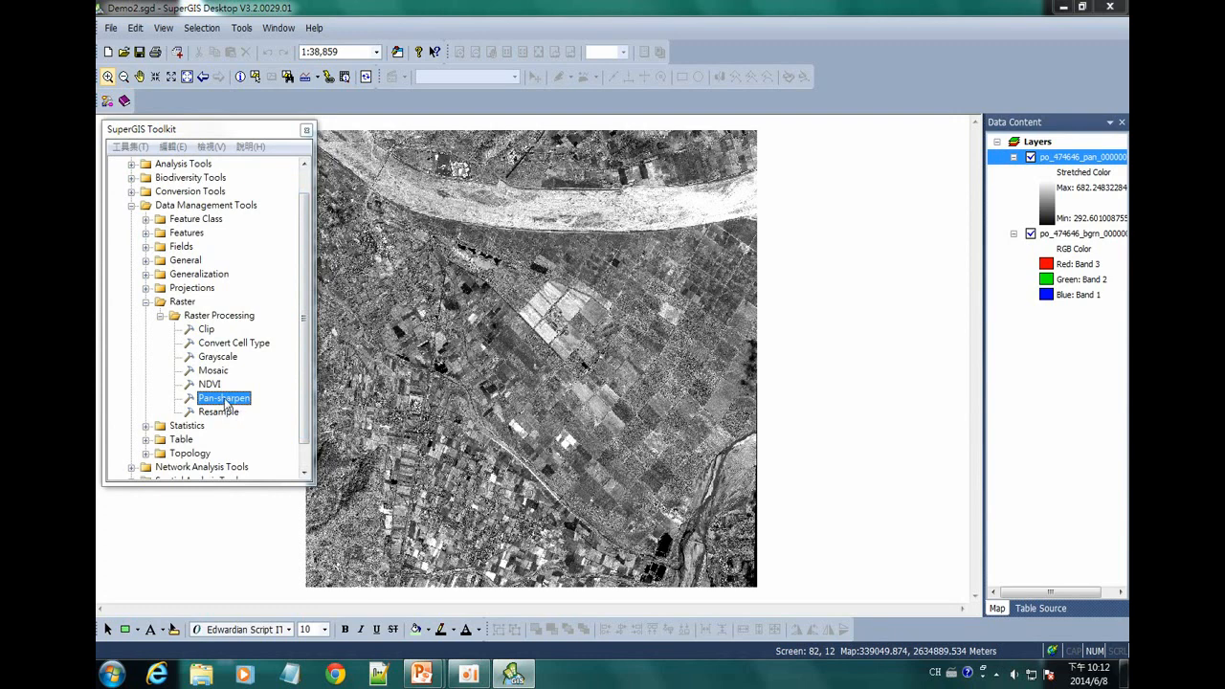
double_click(224, 400)
drag(830, 185, 904, 301)
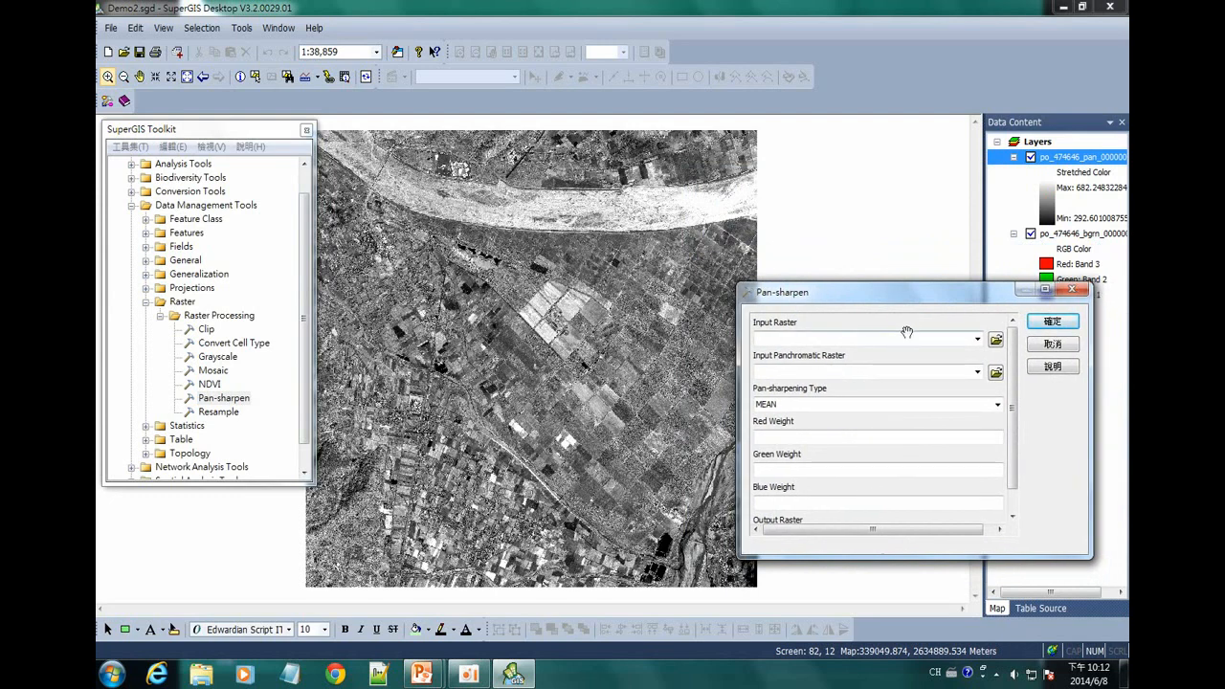
Set the pan-sharpening input raster to po_474646_bgrn_0000000 and the input panchromatic raster to po_474646_pan_0000000.
click(978, 338)
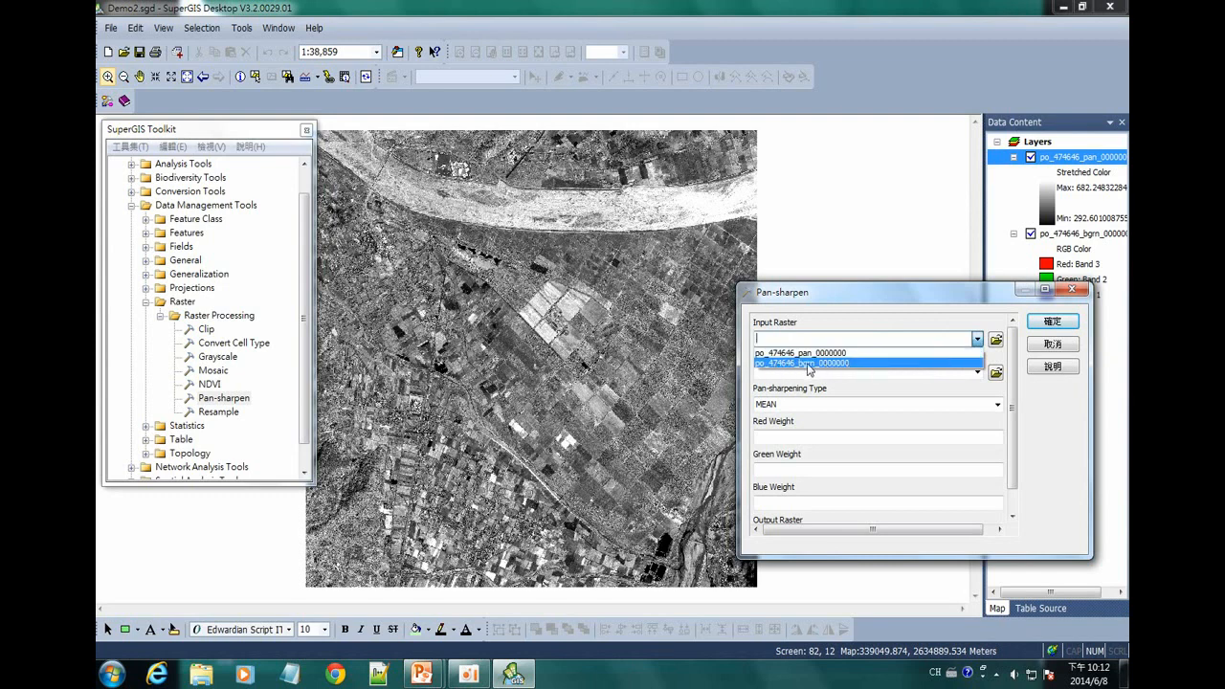
click(874, 365)
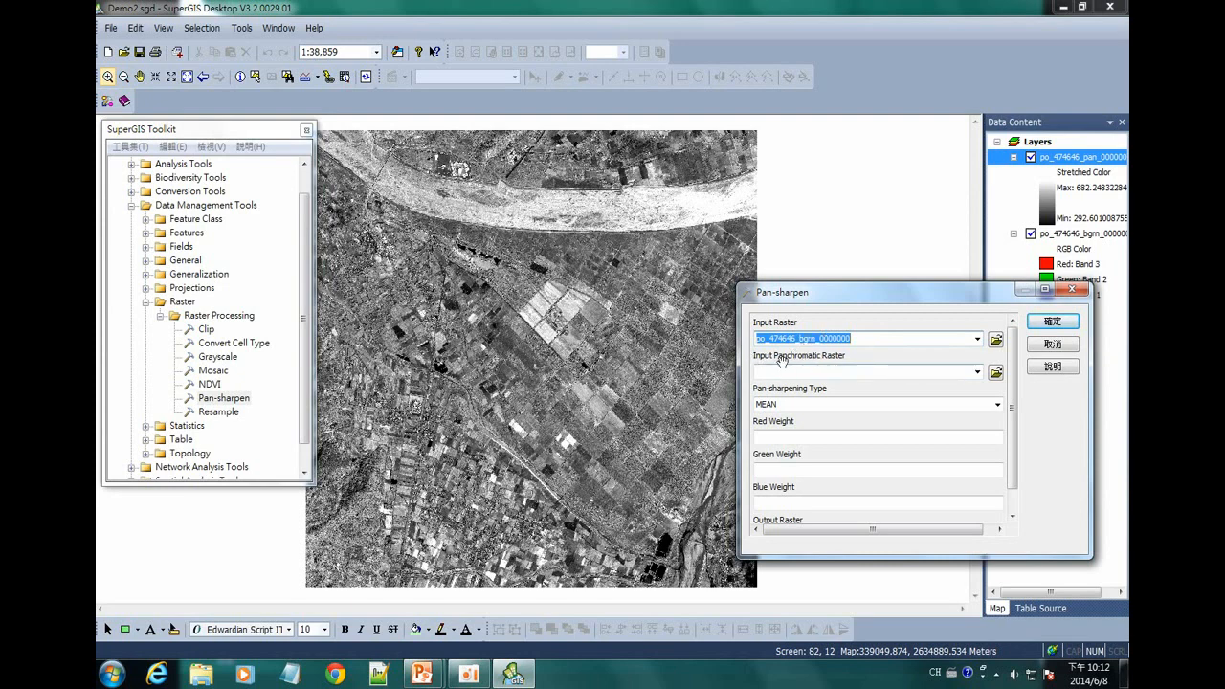
click(978, 373)
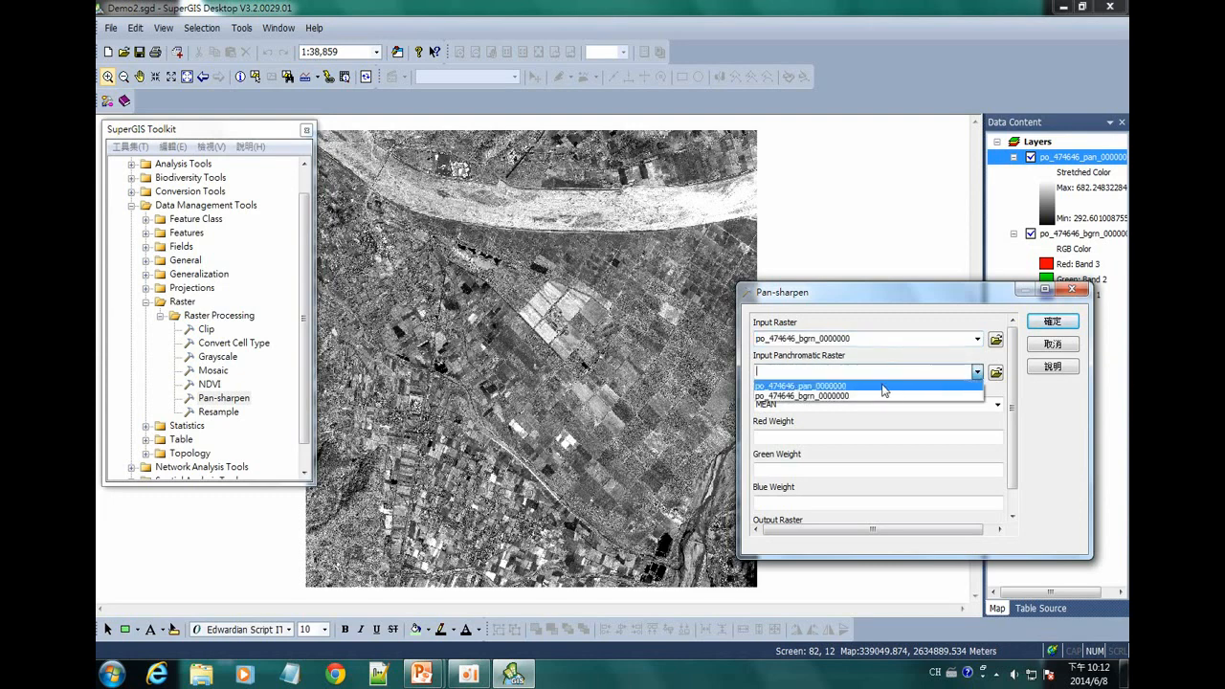
click(895, 386)
click(911, 374)
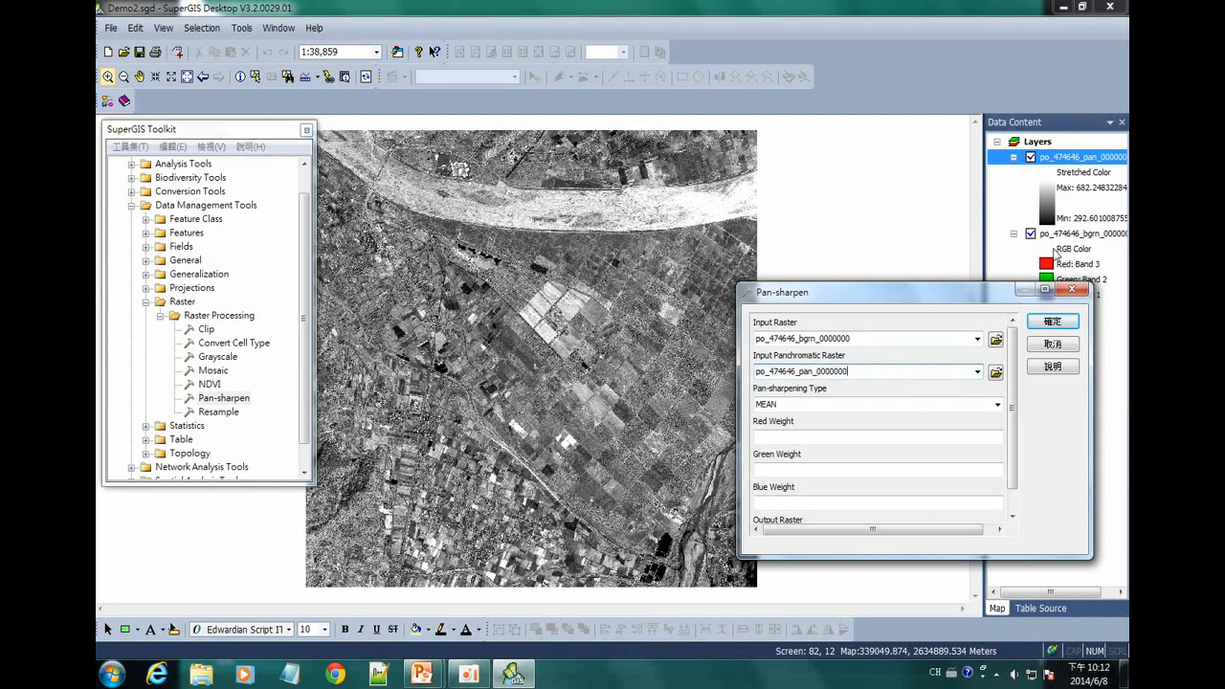
Set the pan-sharpening type to MEAN with red weight 1, green weight 10 and blue weight 1.
drag(1011, 393, 1012, 412)
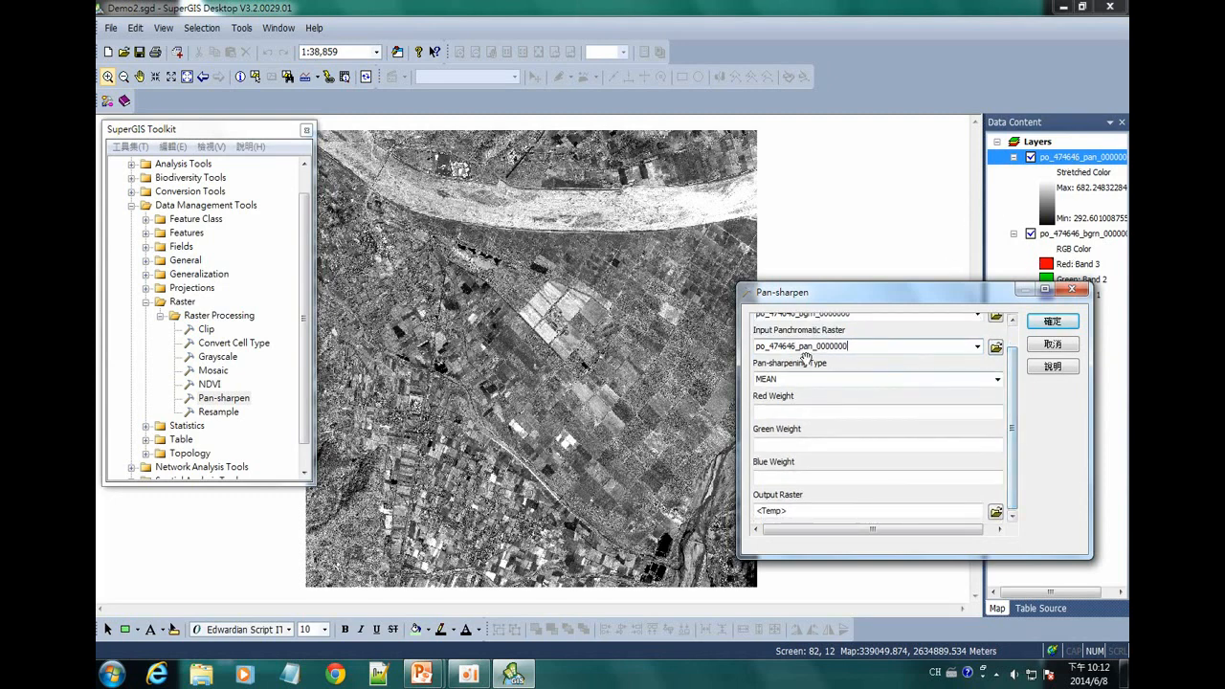
click(989, 381)
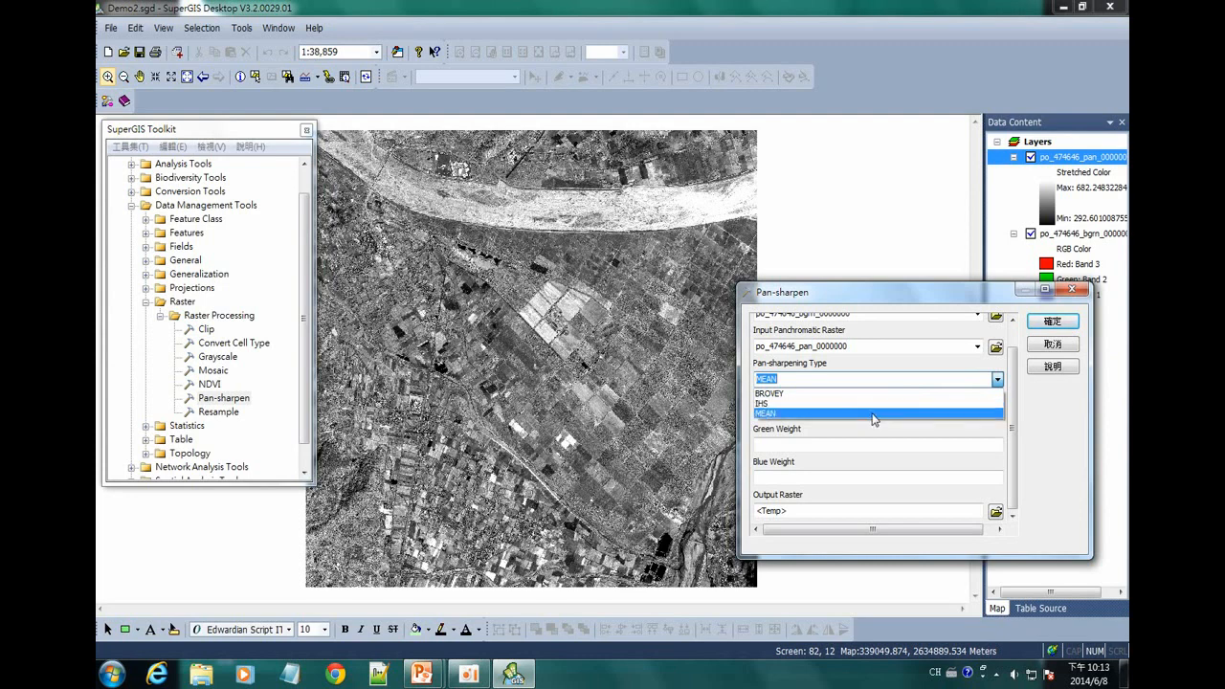
click(811, 413)
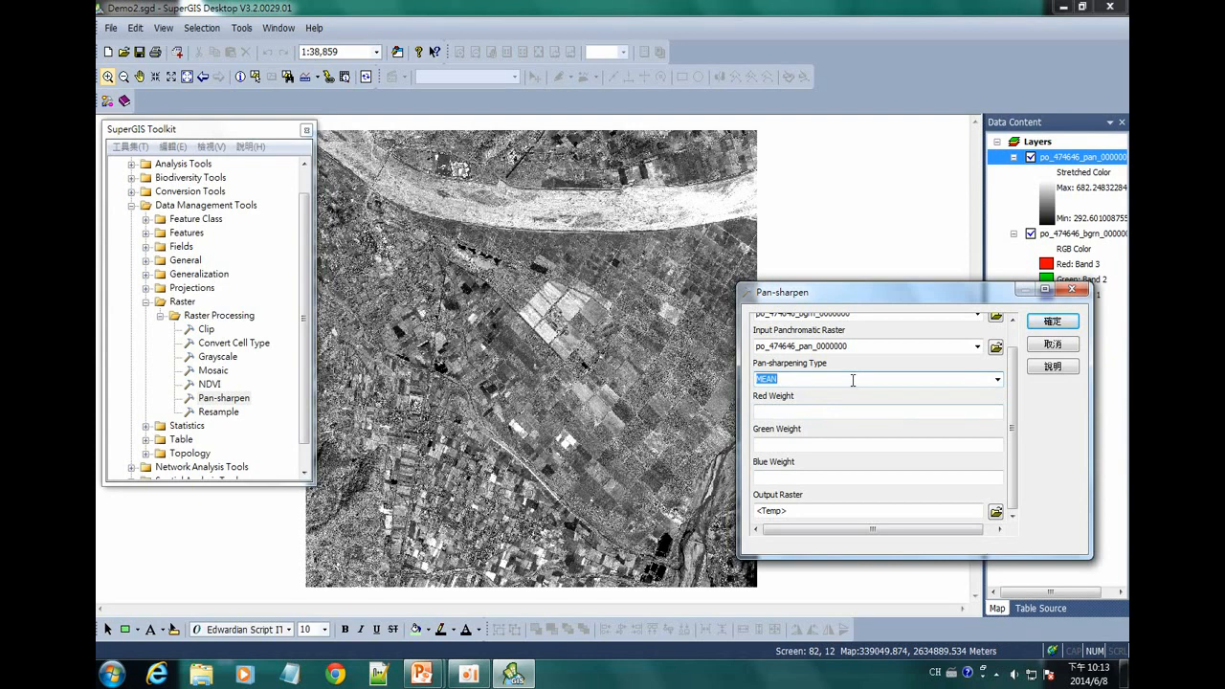
click(927, 448)
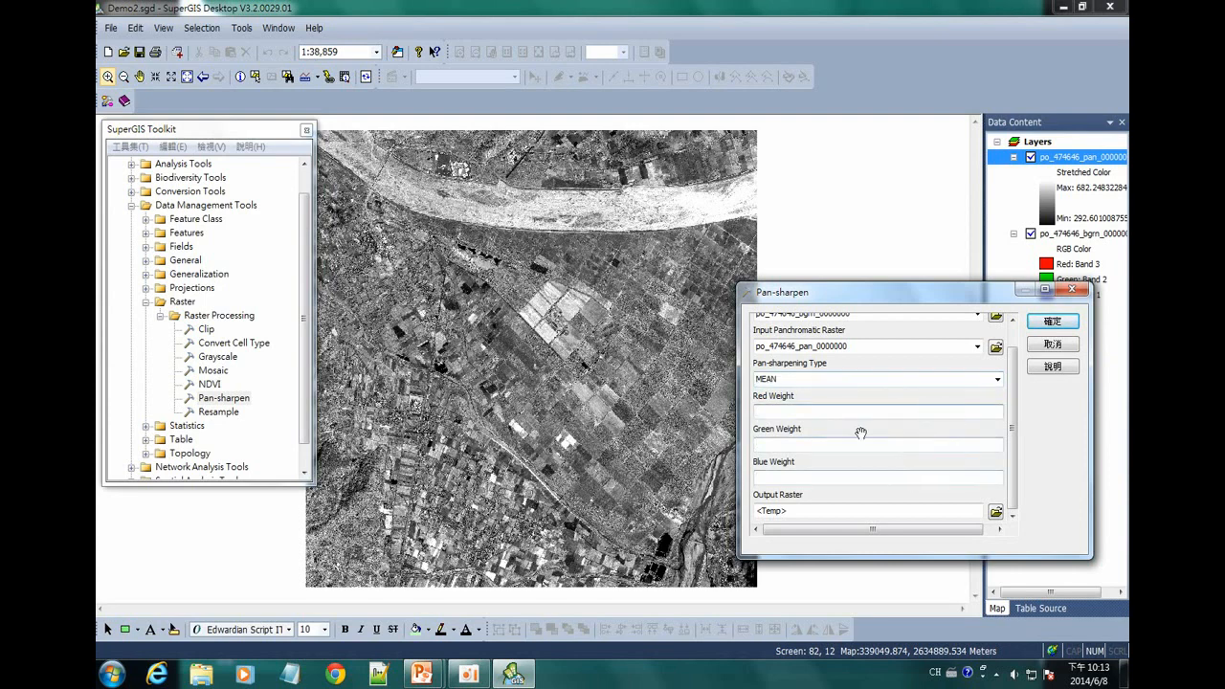
click(839, 477)
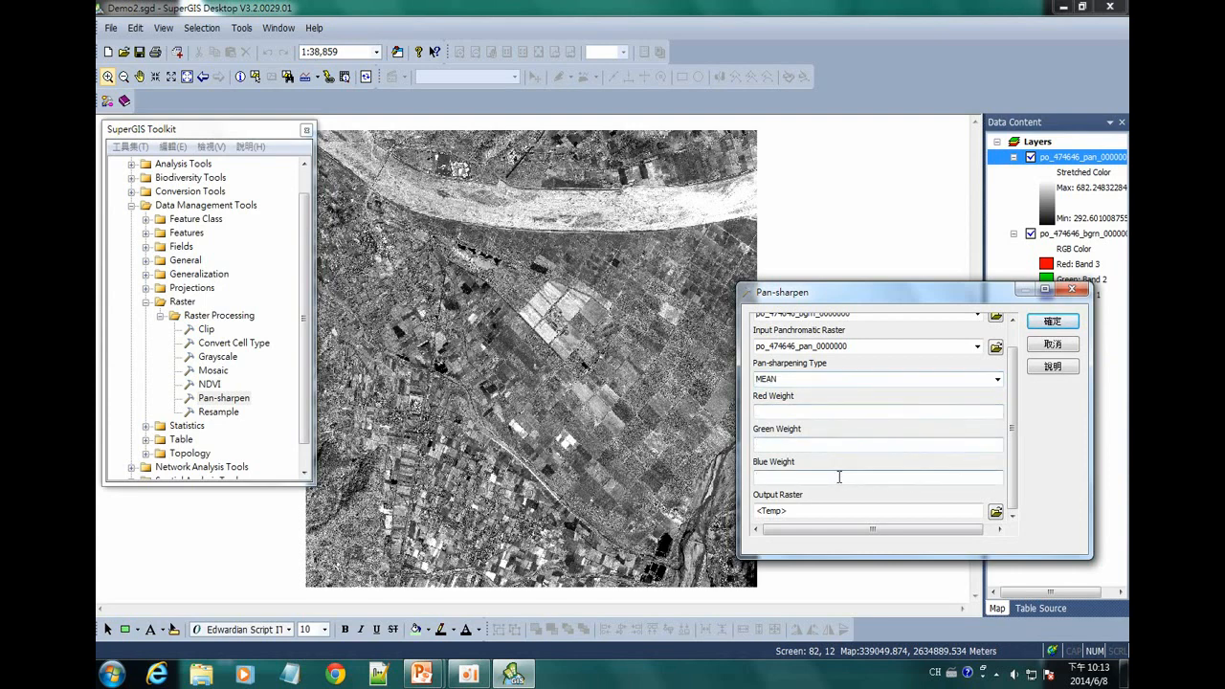
click(865, 412)
click(839, 443)
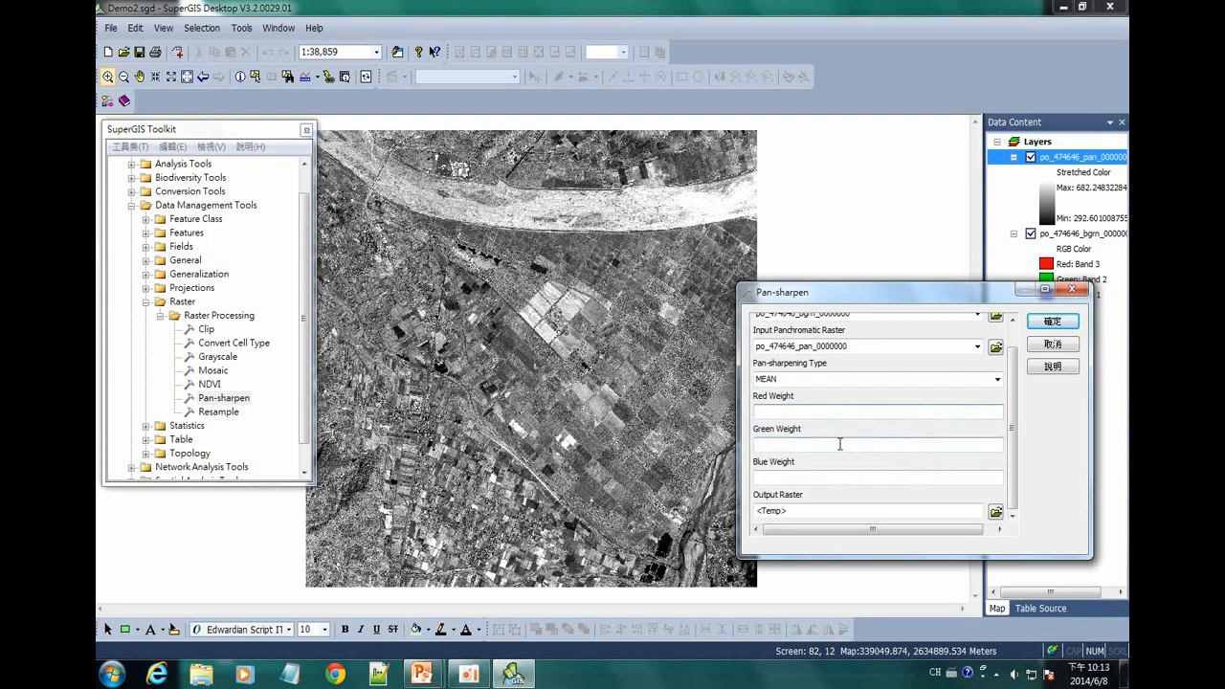
click(839, 445)
text(1)
click(840, 476)
text(1)
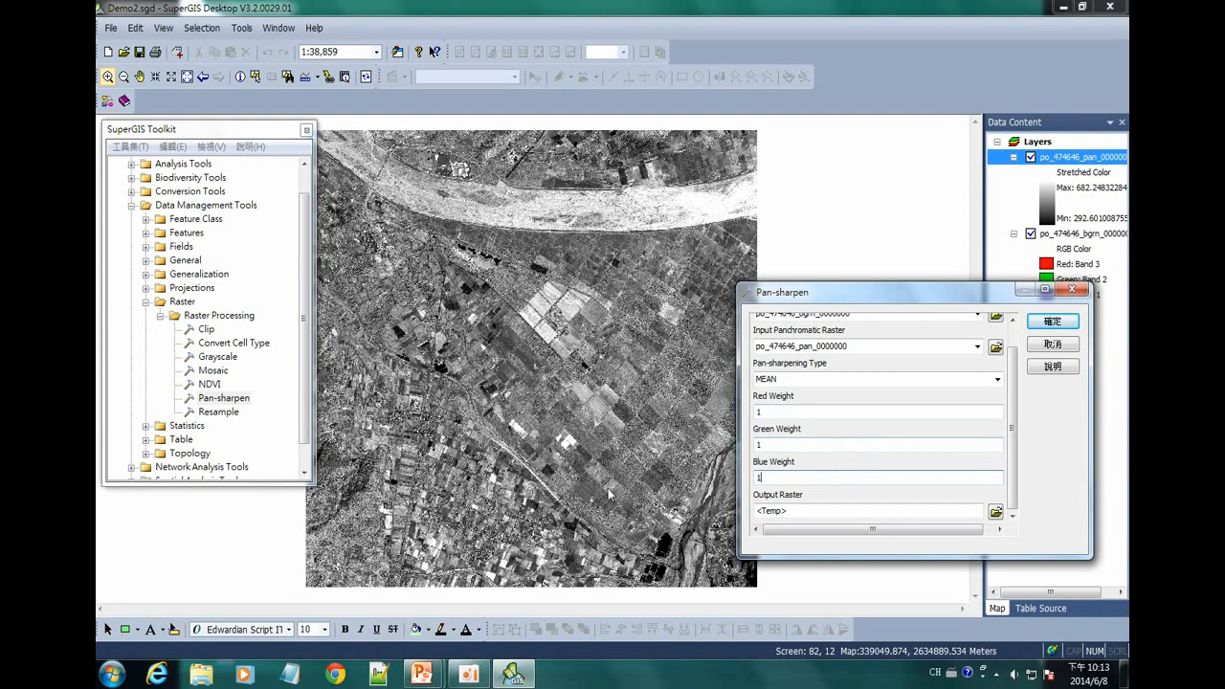
click(786, 446)
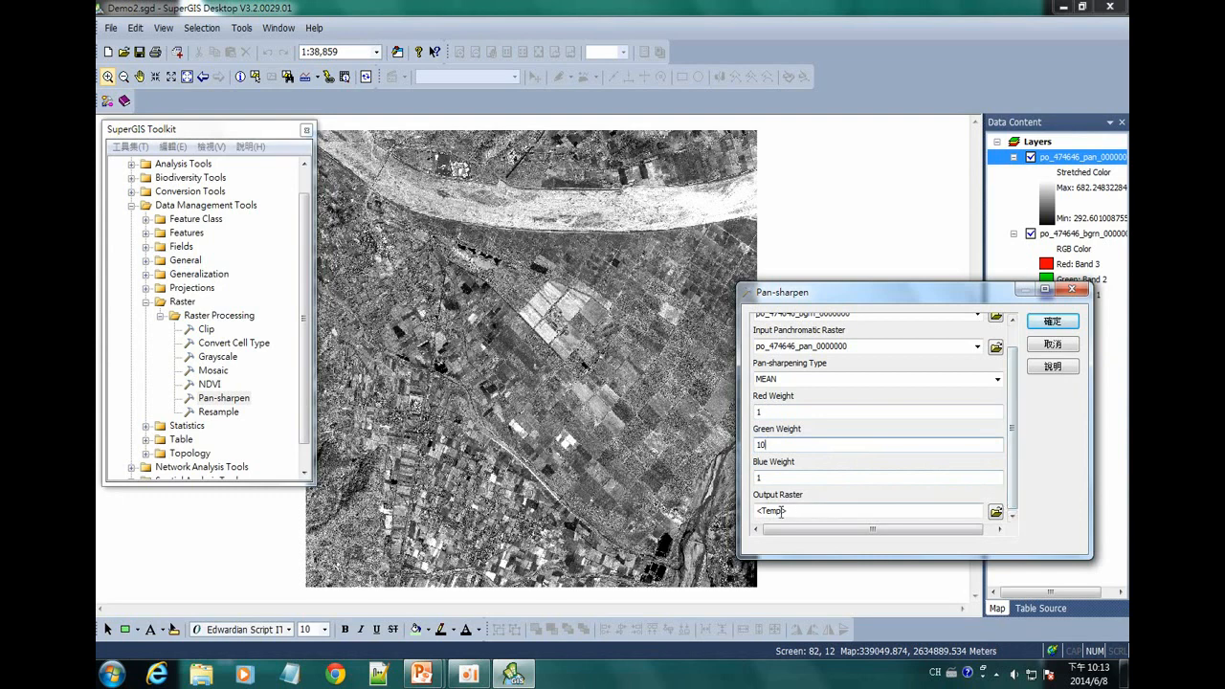
Set the output raster to PanSharp in the DemoData folder, run the pan-sharpening and close the dialog.
click(995, 513)
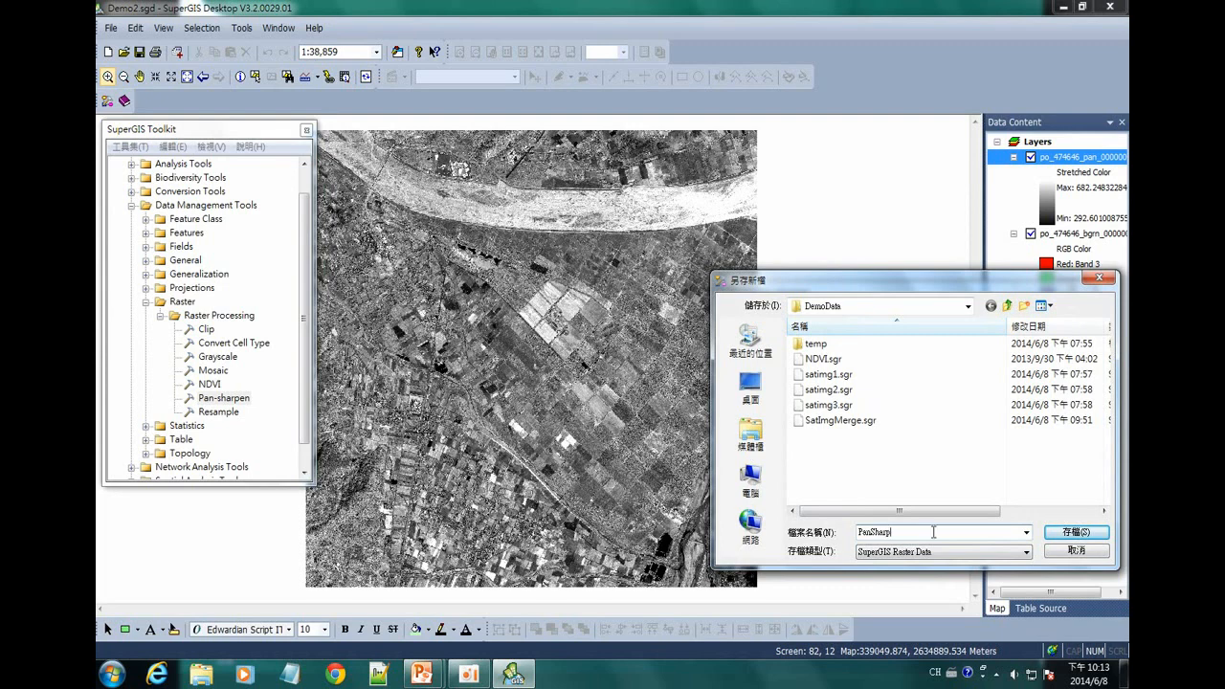
click(1063, 538)
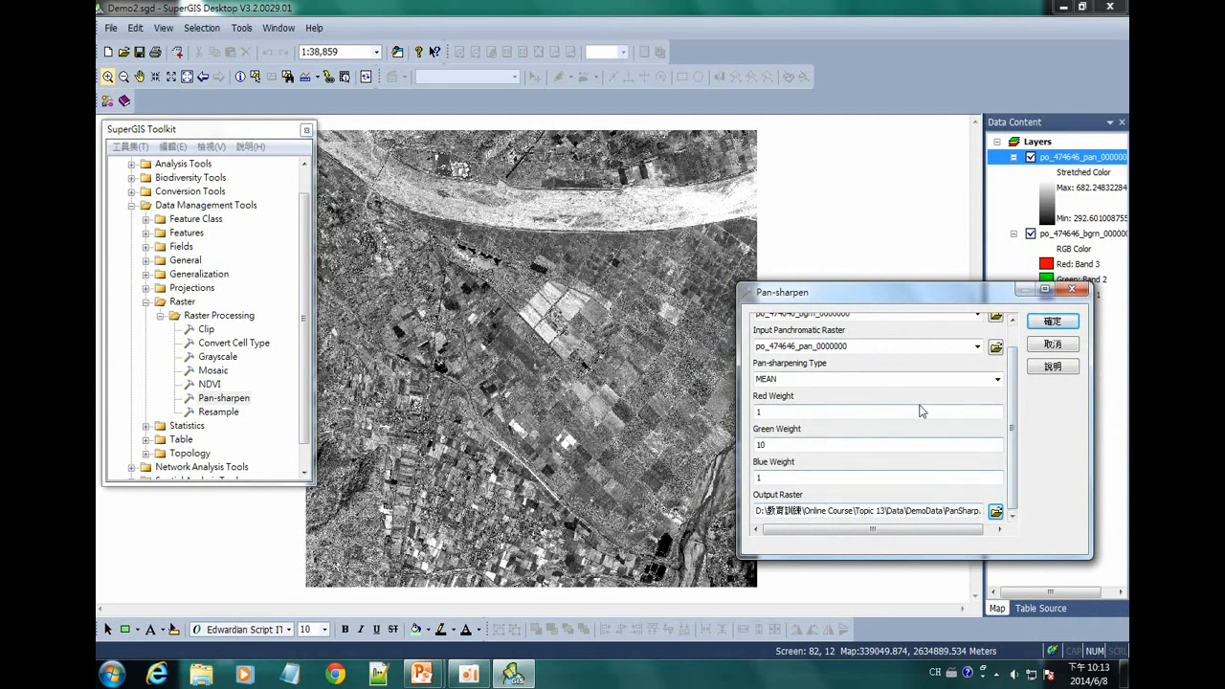
mouse_move(1014, 450)
mouse_down()
mouse_move(1011, 404)
mouse_move(1018, 461)
mouse_up()
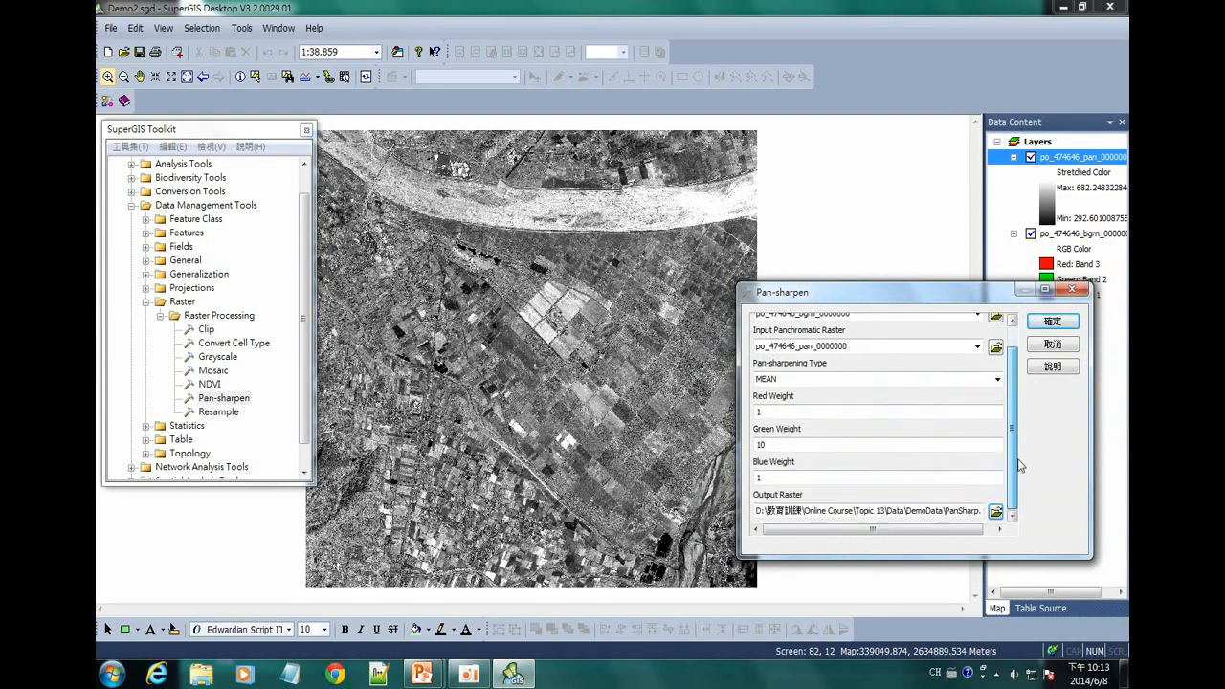
click(1052, 324)
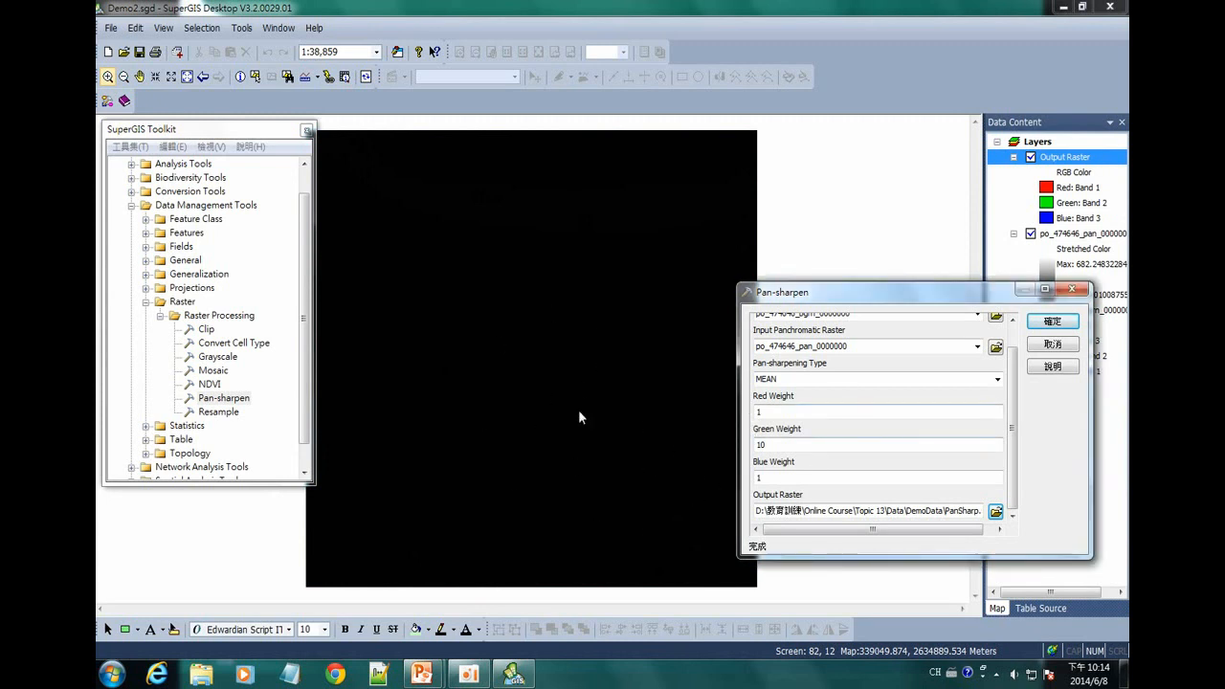
click(1063, 351)
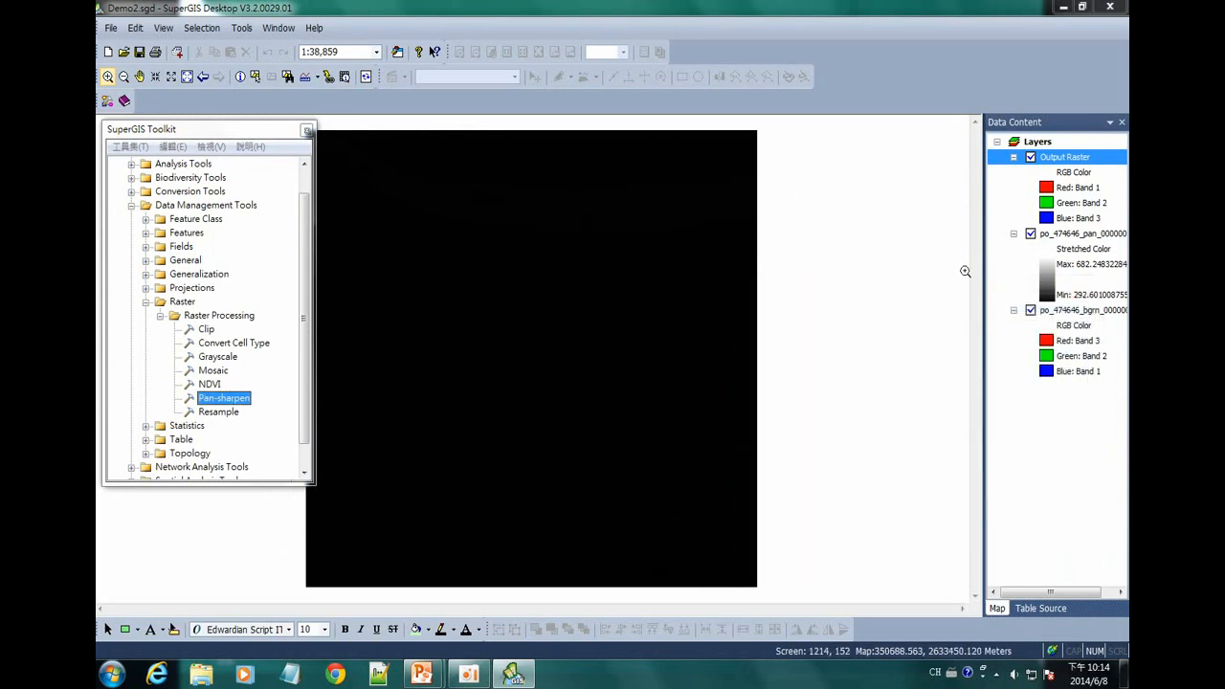
Apply a Minimum - Maximum stretch to the Output Raster layer's symbology, keeping the properties dialog clear of the image.
right_click(1082, 163)
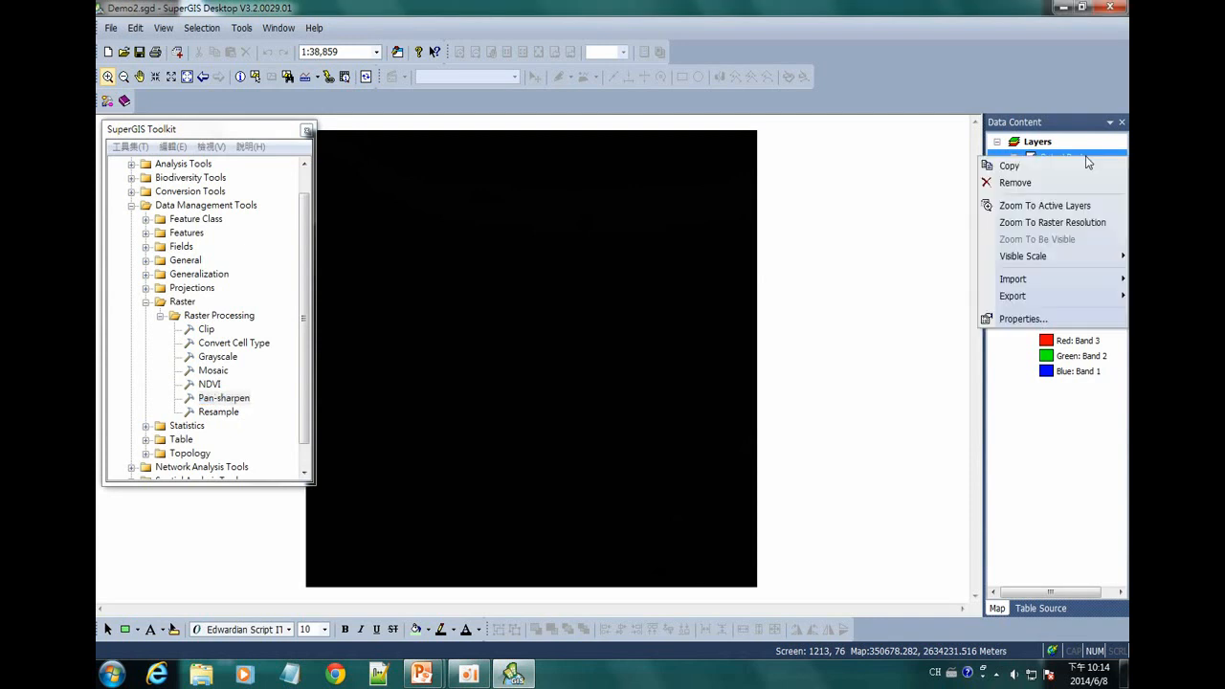
click(1021, 318)
click(620, 164)
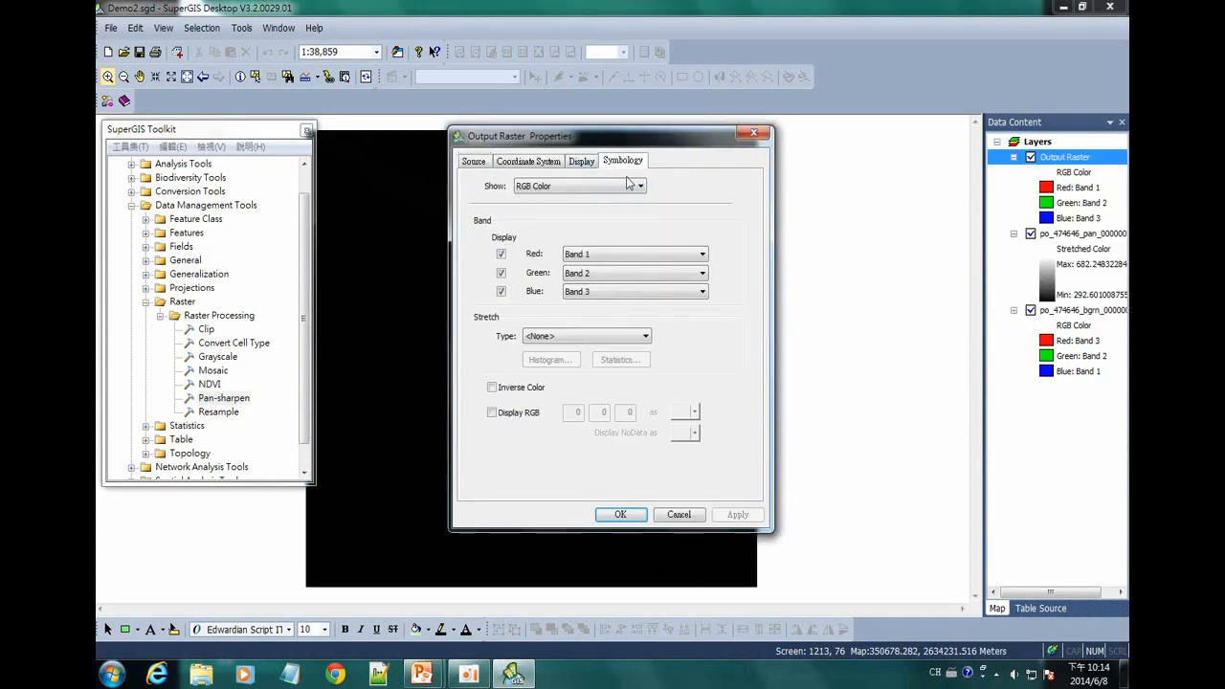
click(591, 338)
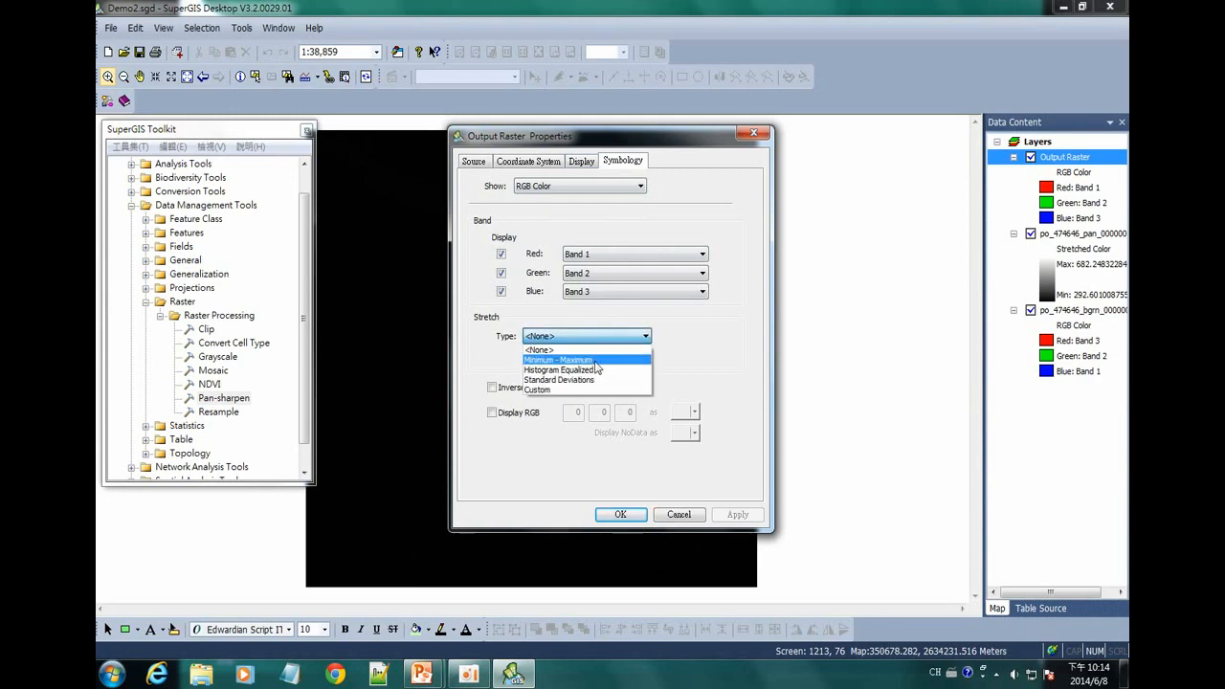
click(594, 352)
click(737, 515)
drag(653, 146, 909, 166)
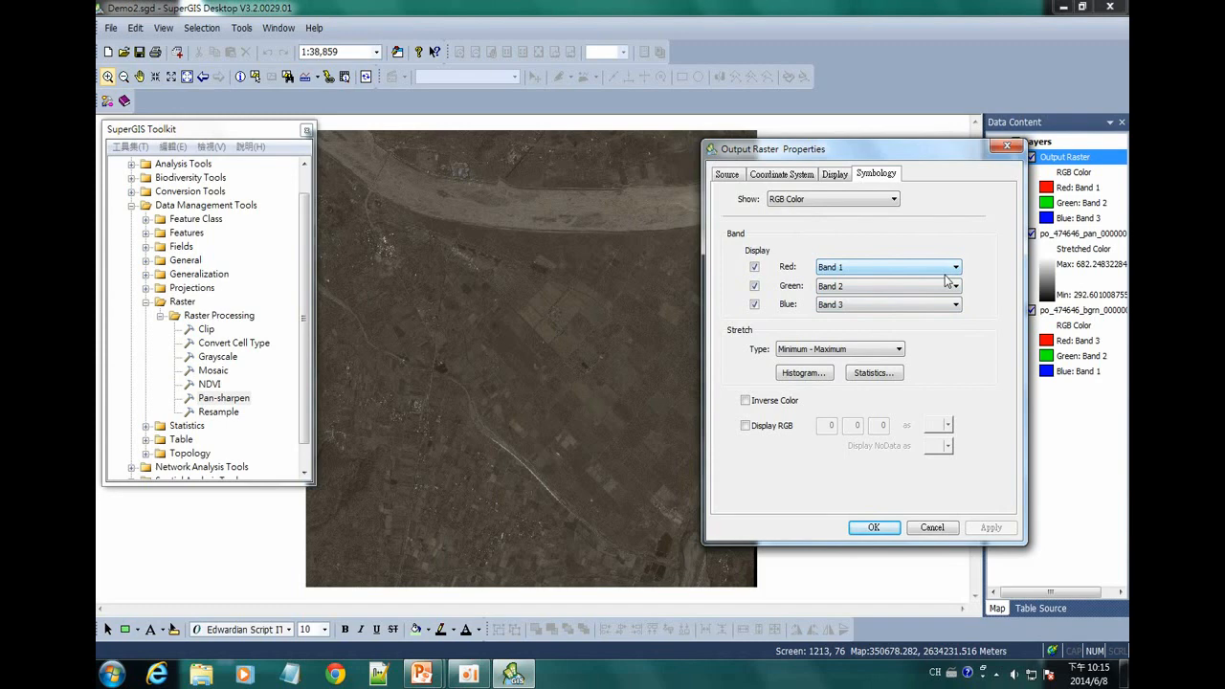
Set the Output Raster's Blue channel to Band 1 and Red channel to Band 3, and apply the symbology.
click(914, 304)
click(905, 313)
click(925, 267)
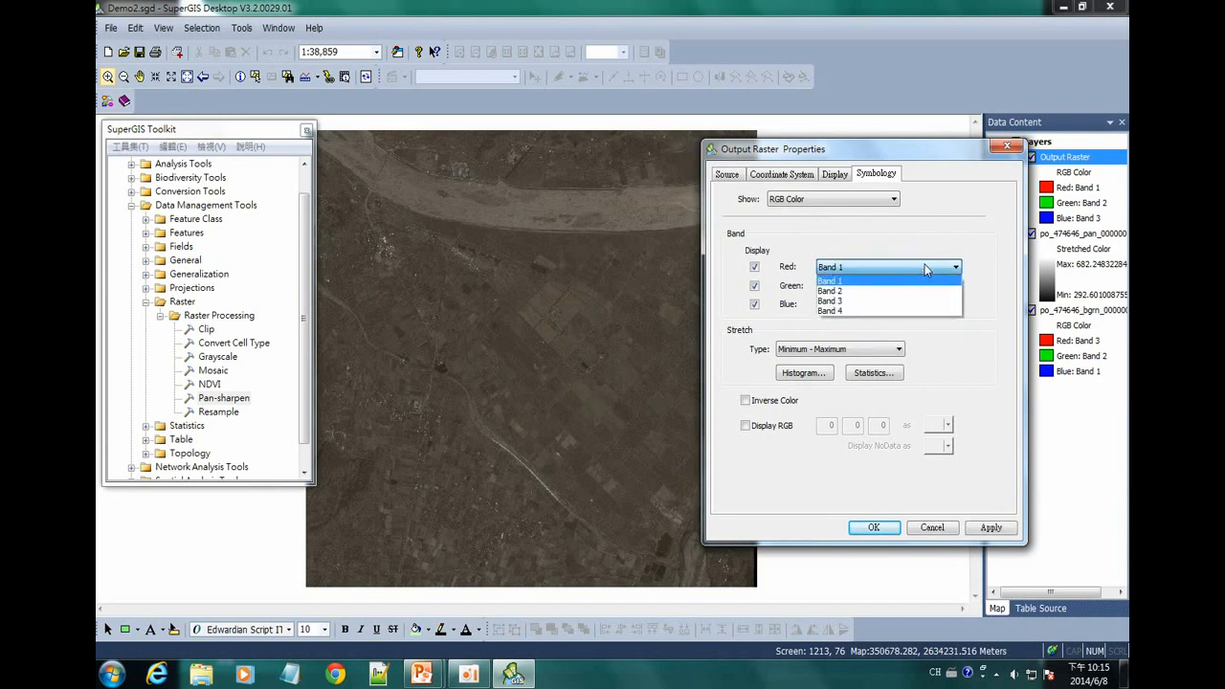
click(871, 297)
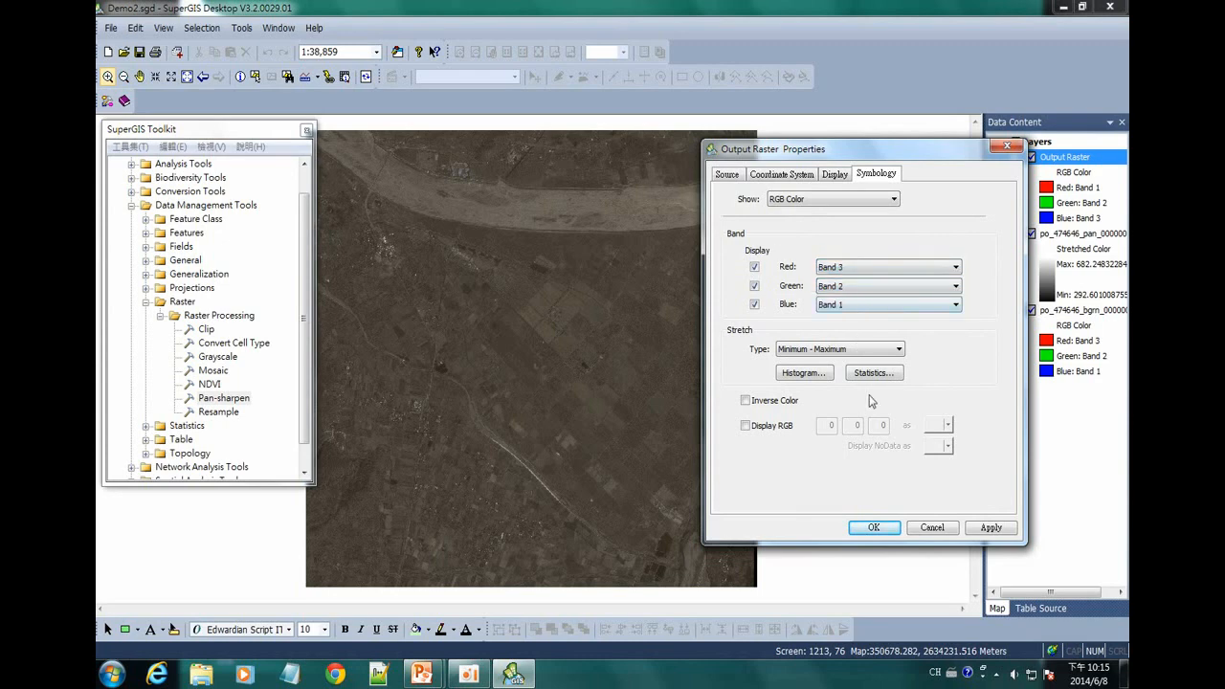
click(985, 529)
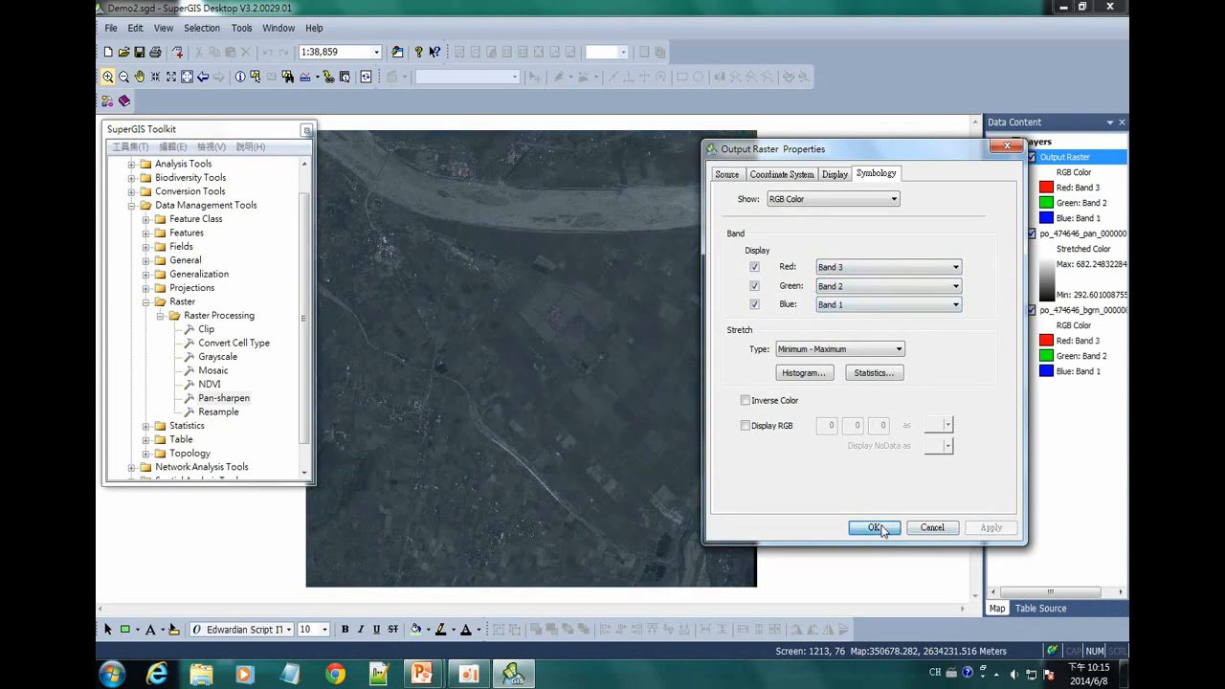
click(874, 527)
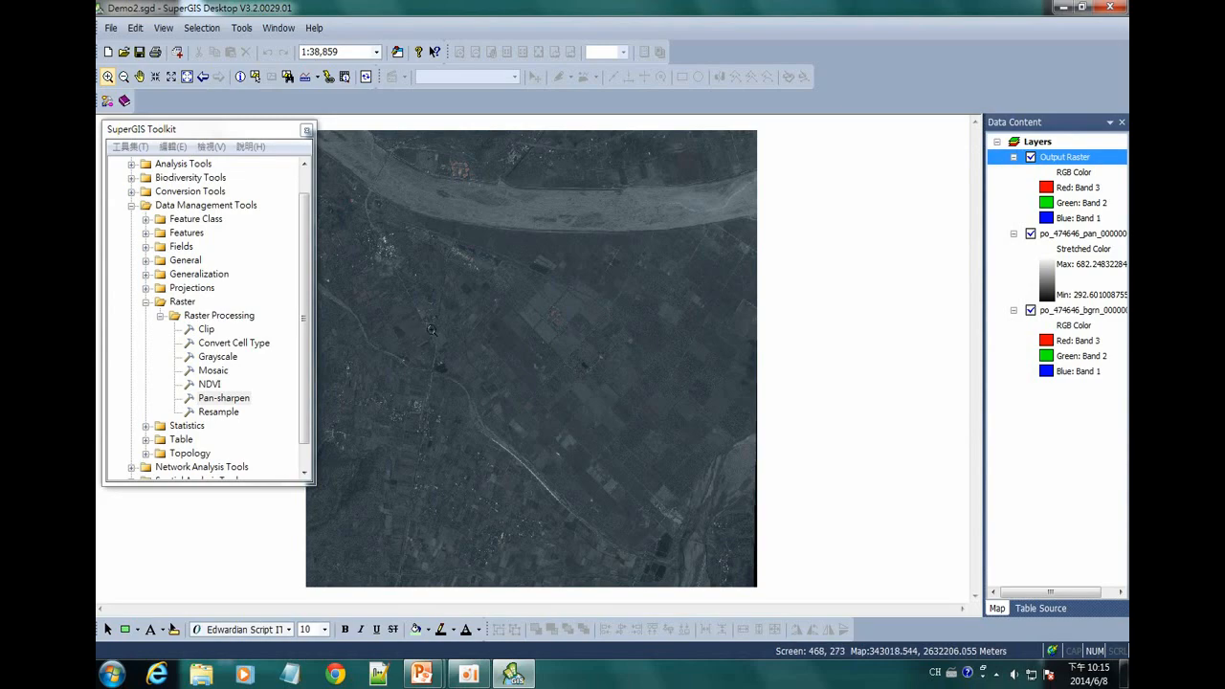
Examine the overall quality of the pan-sharpened Output Raster along the river channel, the villages and the surrounding fields.
drag(366, 345, 553, 525)
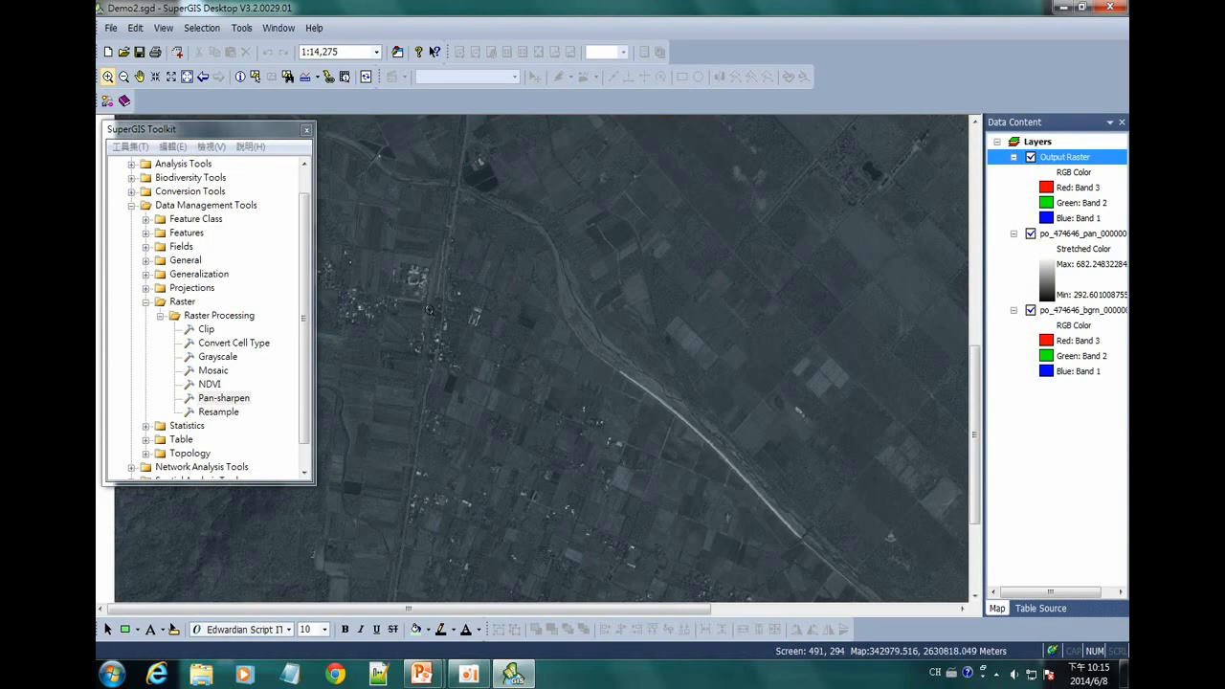
click(139, 77)
drag(637, 538, 658, 296)
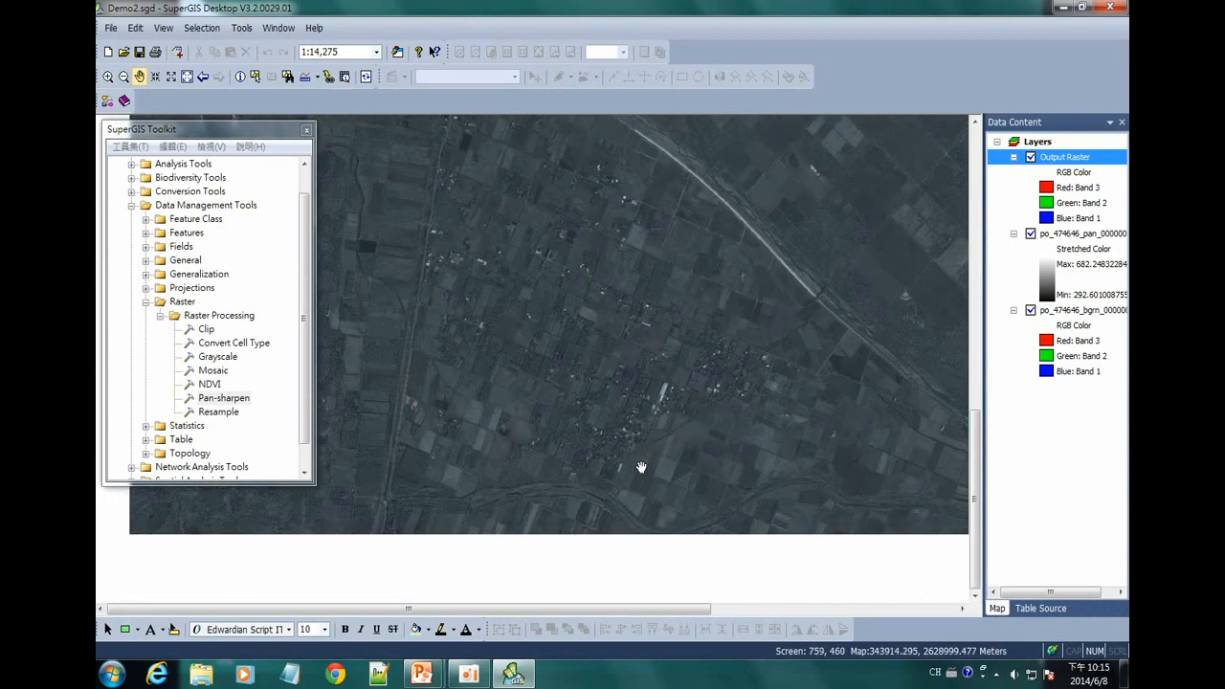
drag(677, 469, 613, 385)
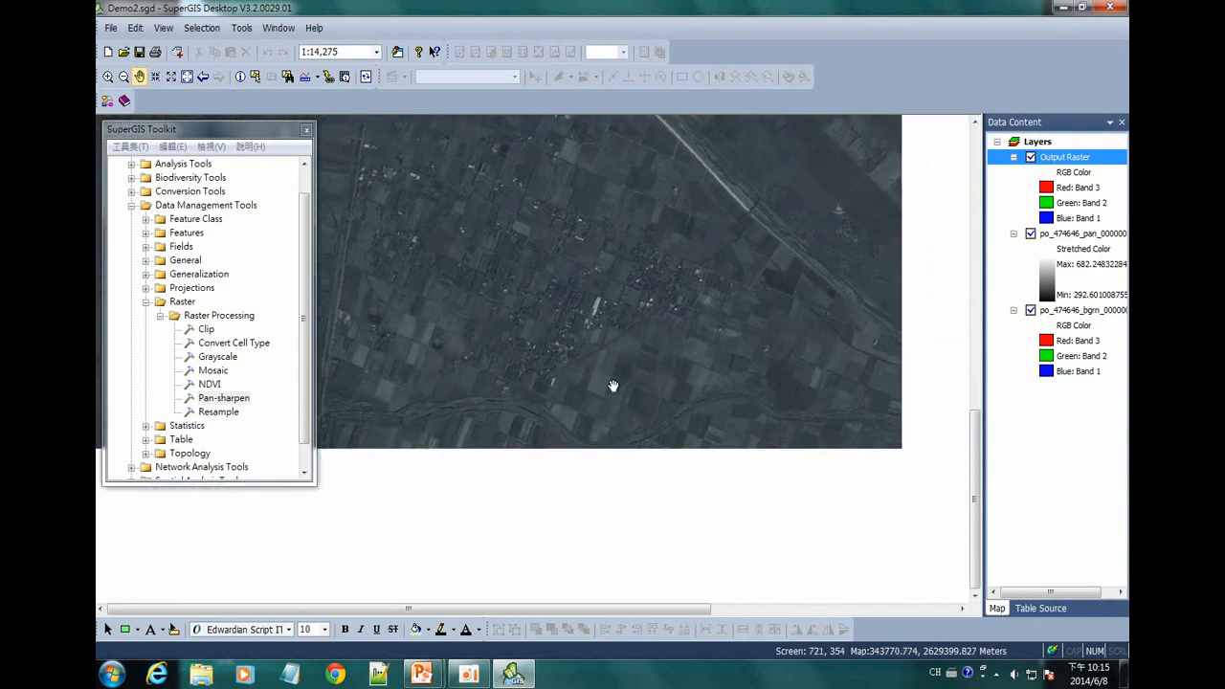
drag(578, 320, 655, 550)
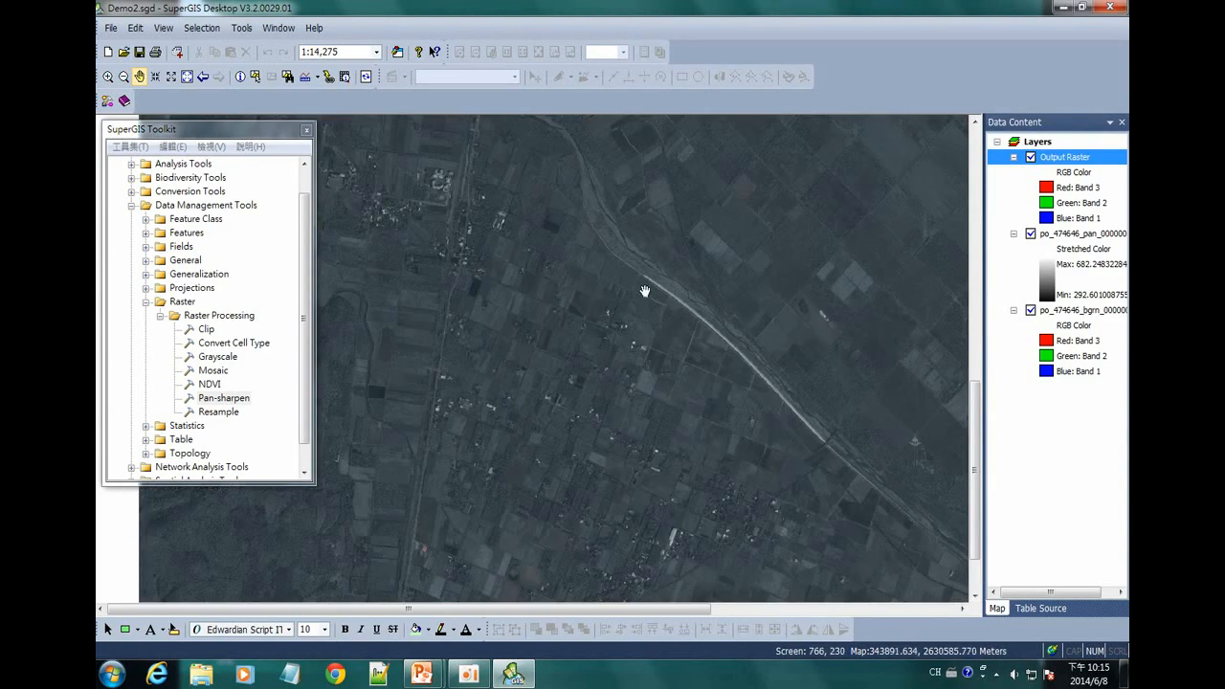
drag(645, 291, 712, 365)
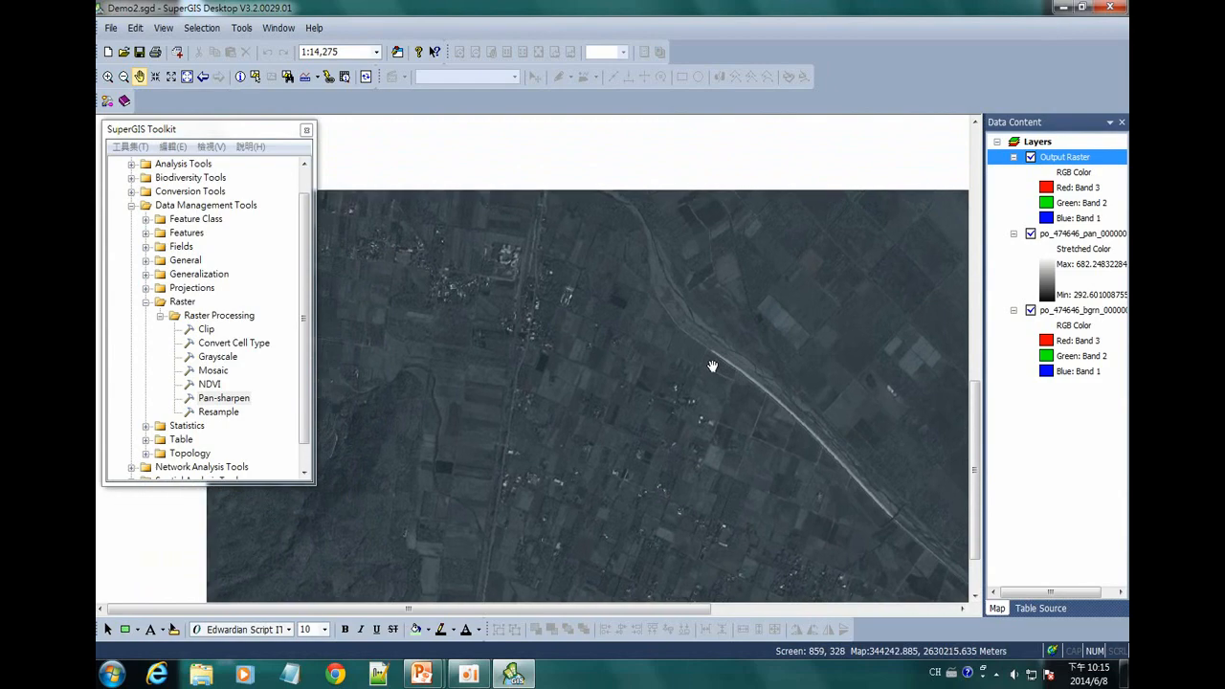
drag(659, 295, 659, 442)
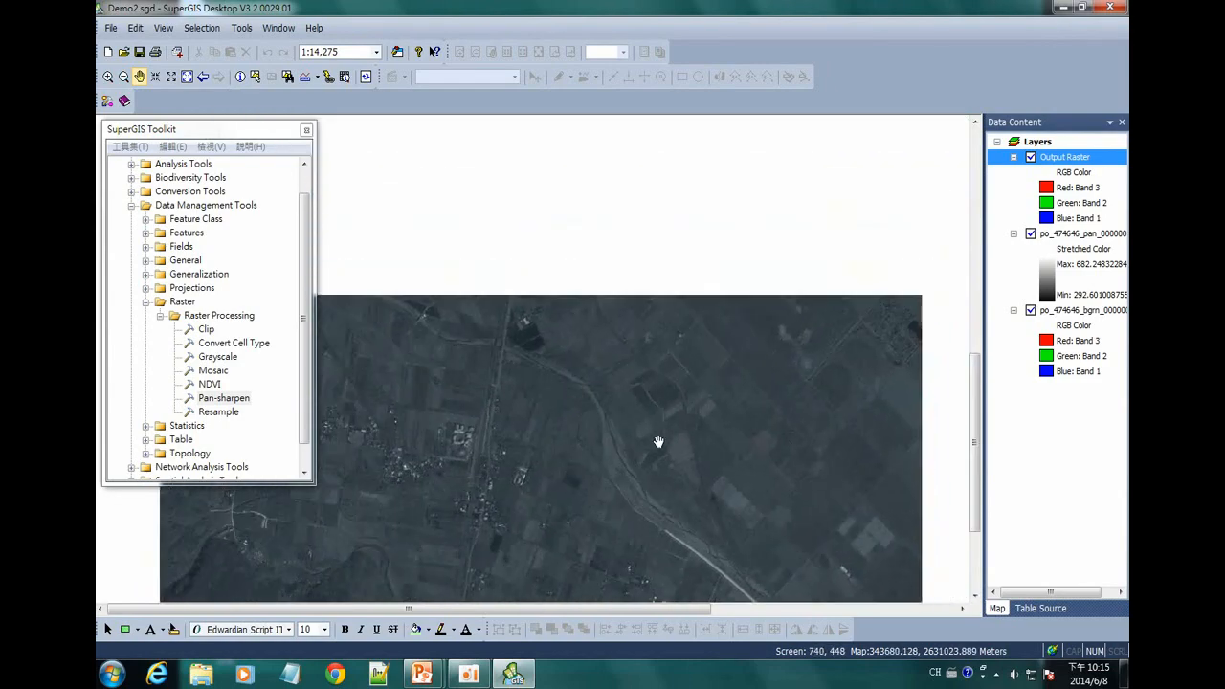
drag(714, 328, 539, 327)
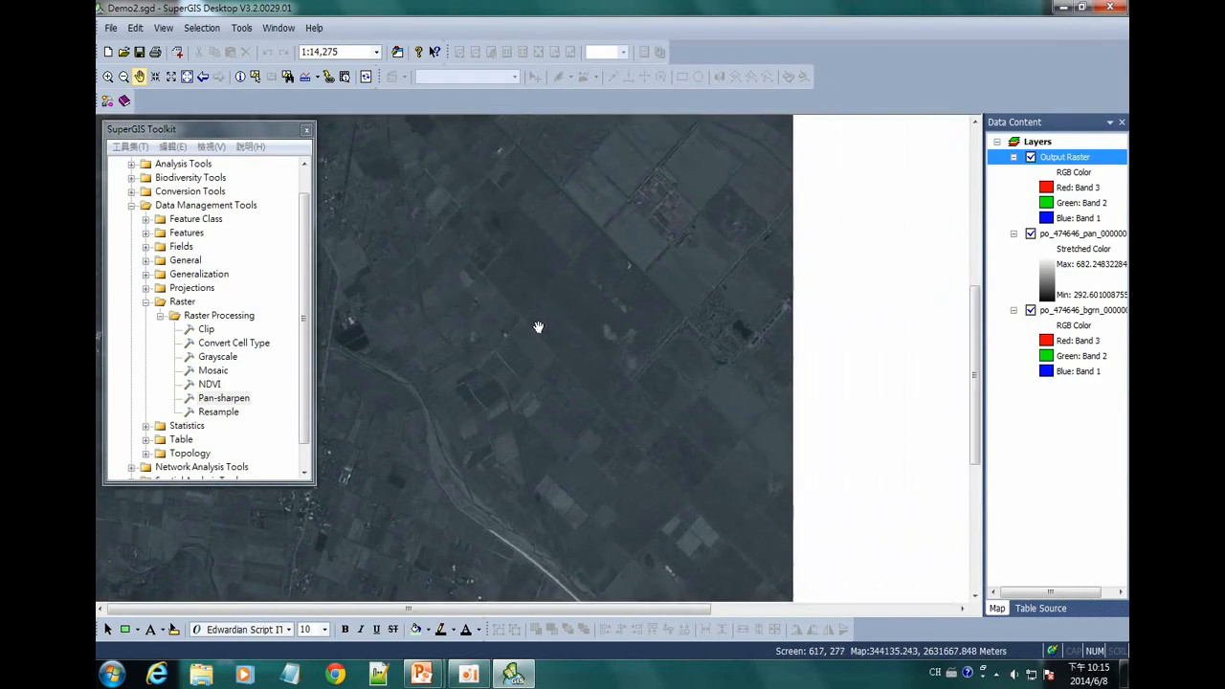
drag(690, 539, 695, 320)
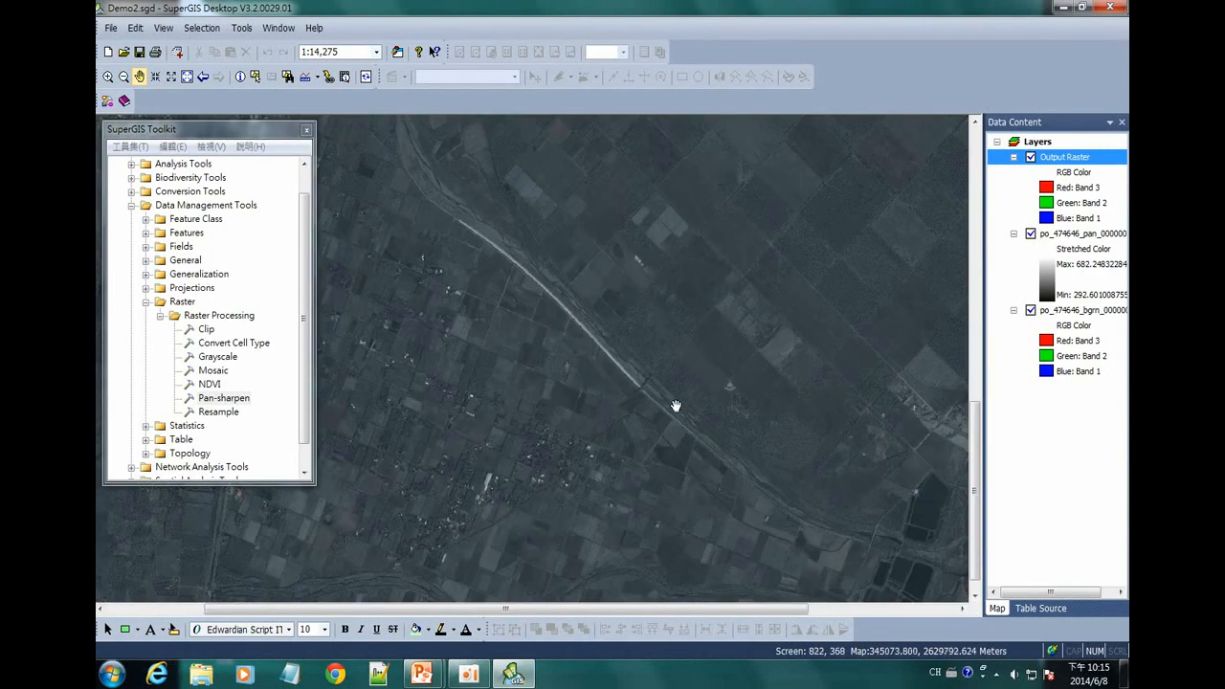
drag(622, 436, 804, 332)
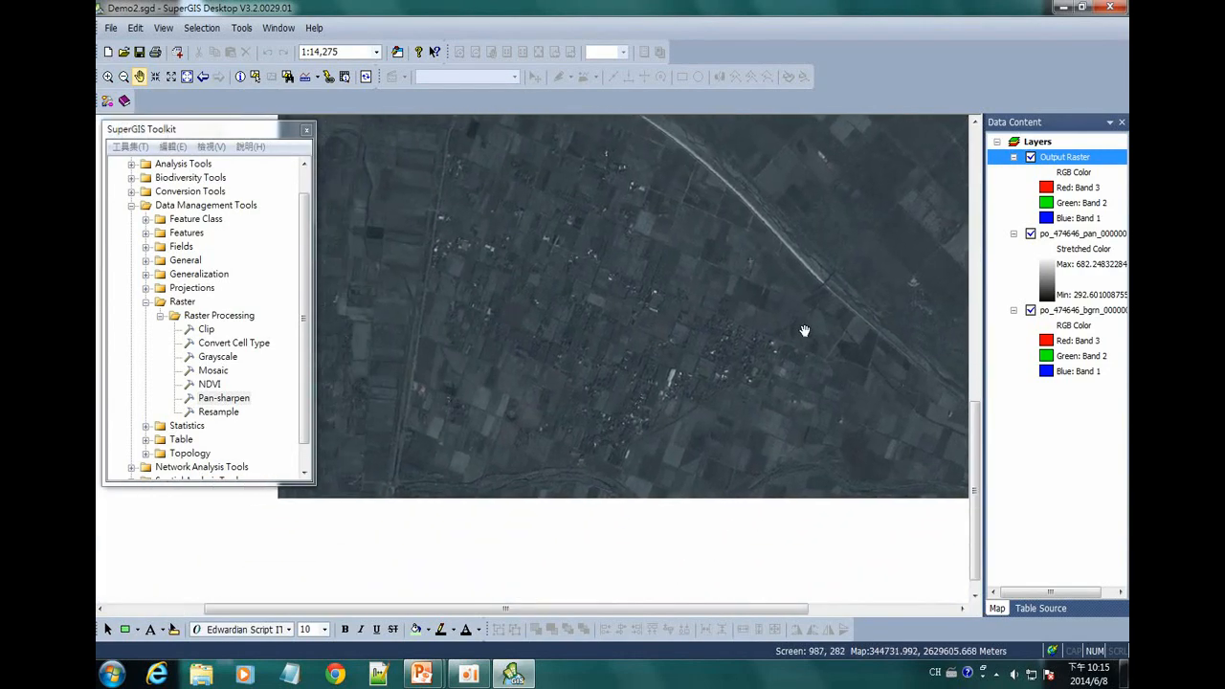
Inspect the Output Raster in close detail over the farmland and around the oval running track.
click(107, 76)
drag(406, 219, 634, 365)
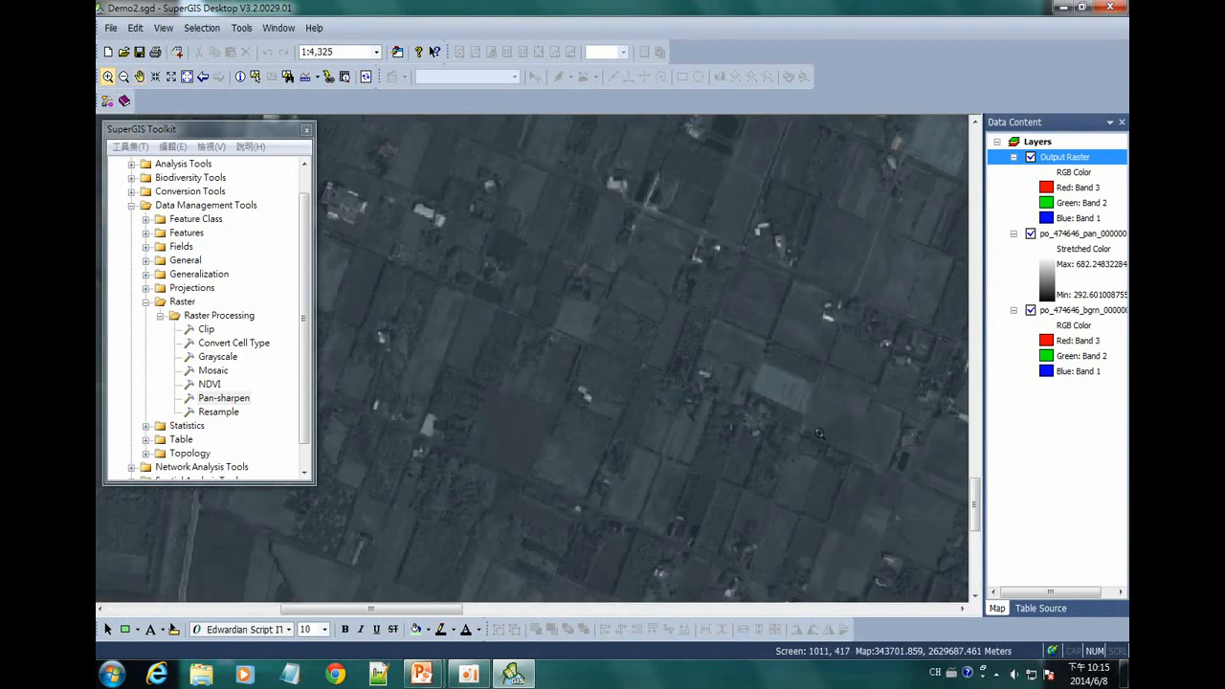
click(140, 78)
drag(678, 276, 447, 311)
drag(742, 530, 588, 448)
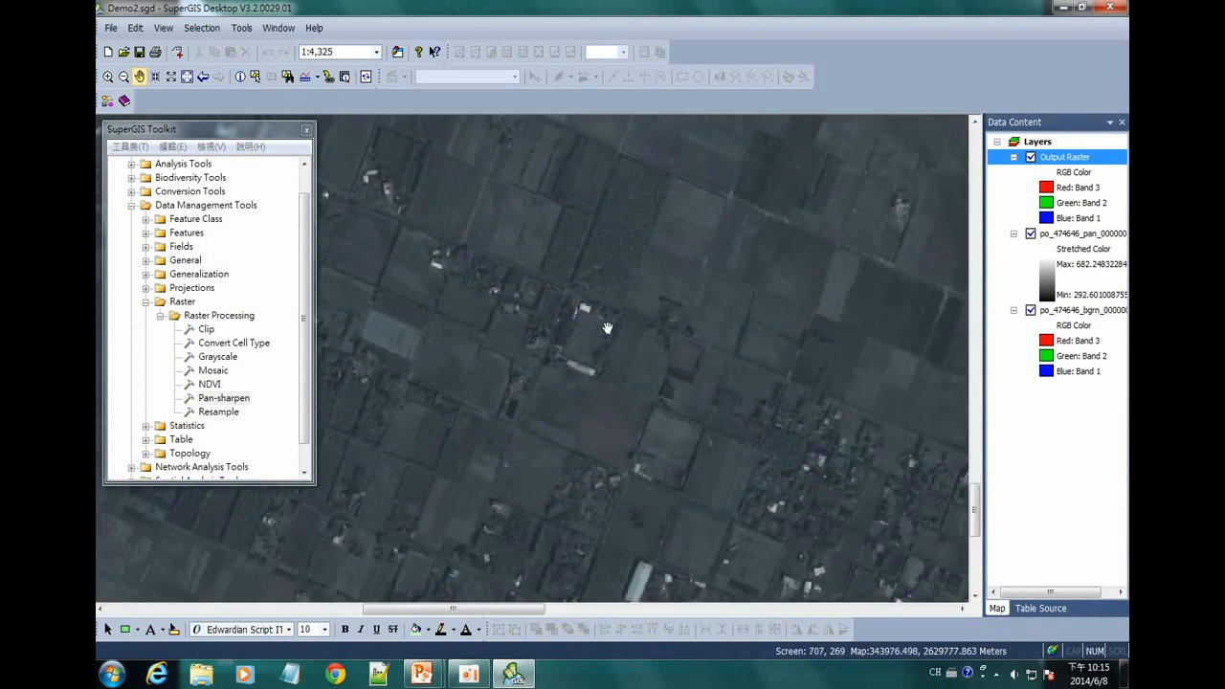
click(108, 76)
drag(519, 254, 670, 442)
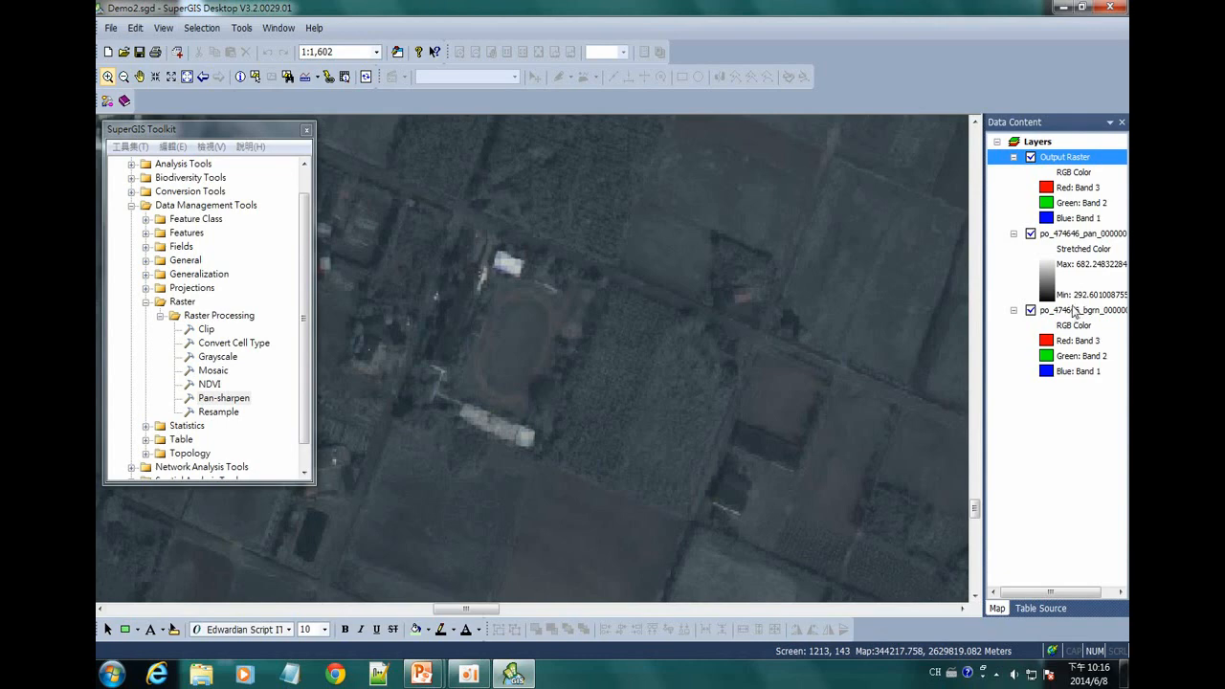
Compare the Output Raster with the bgrn and panchromatic images around the running track by toggling the visibility of the upper two layers.
click(1034, 236)
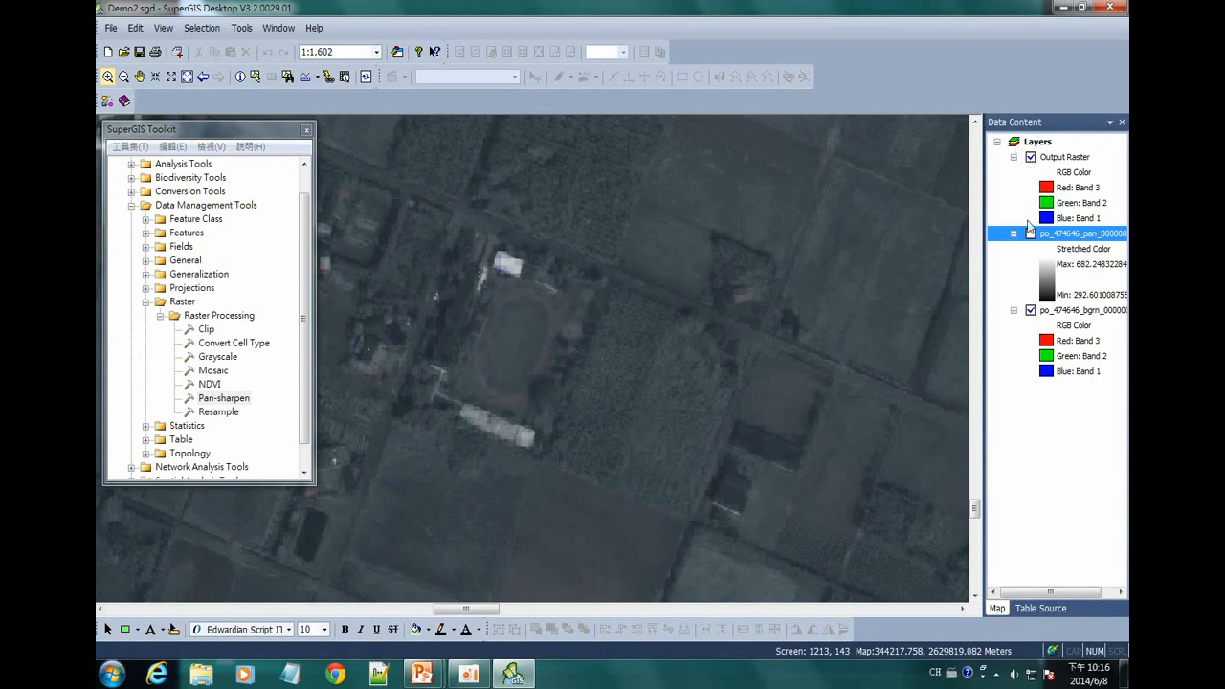
click(1030, 159)
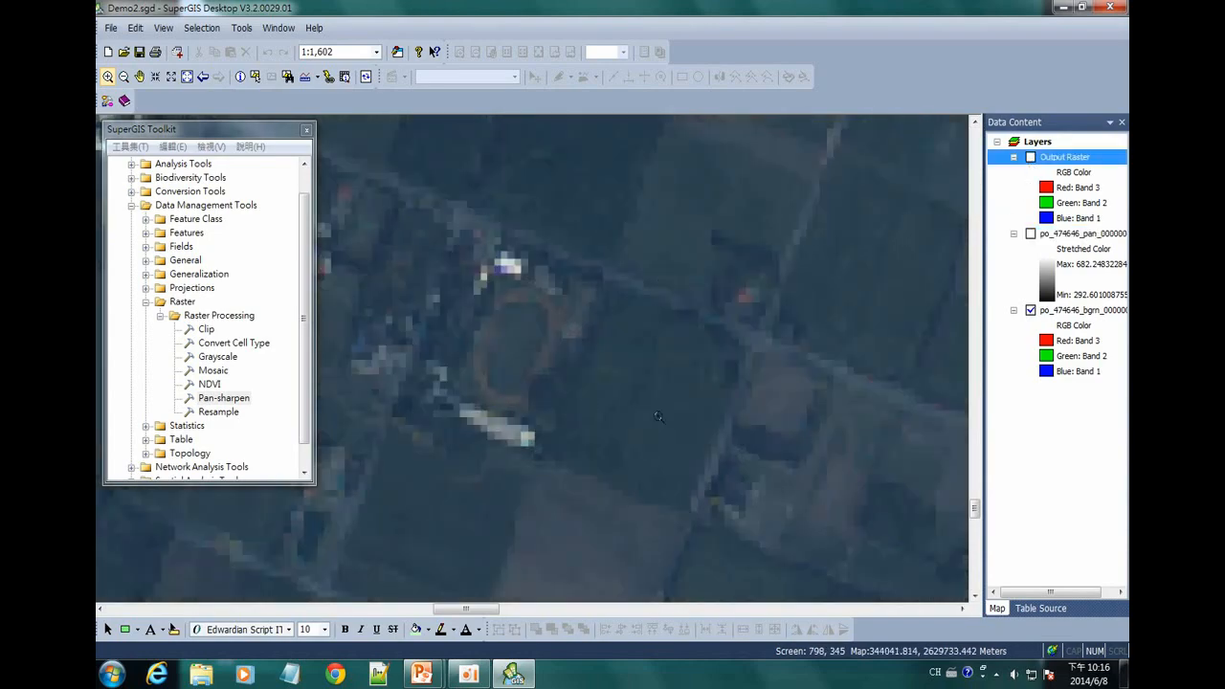
click(1031, 235)
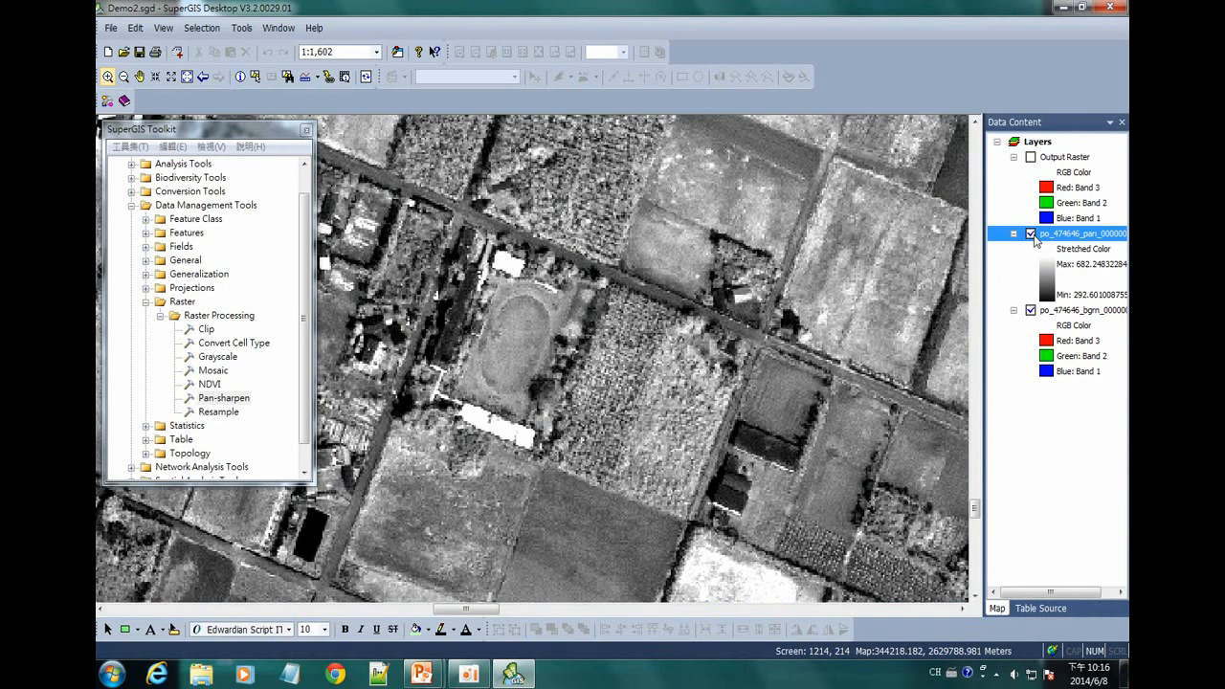
click(1031, 158)
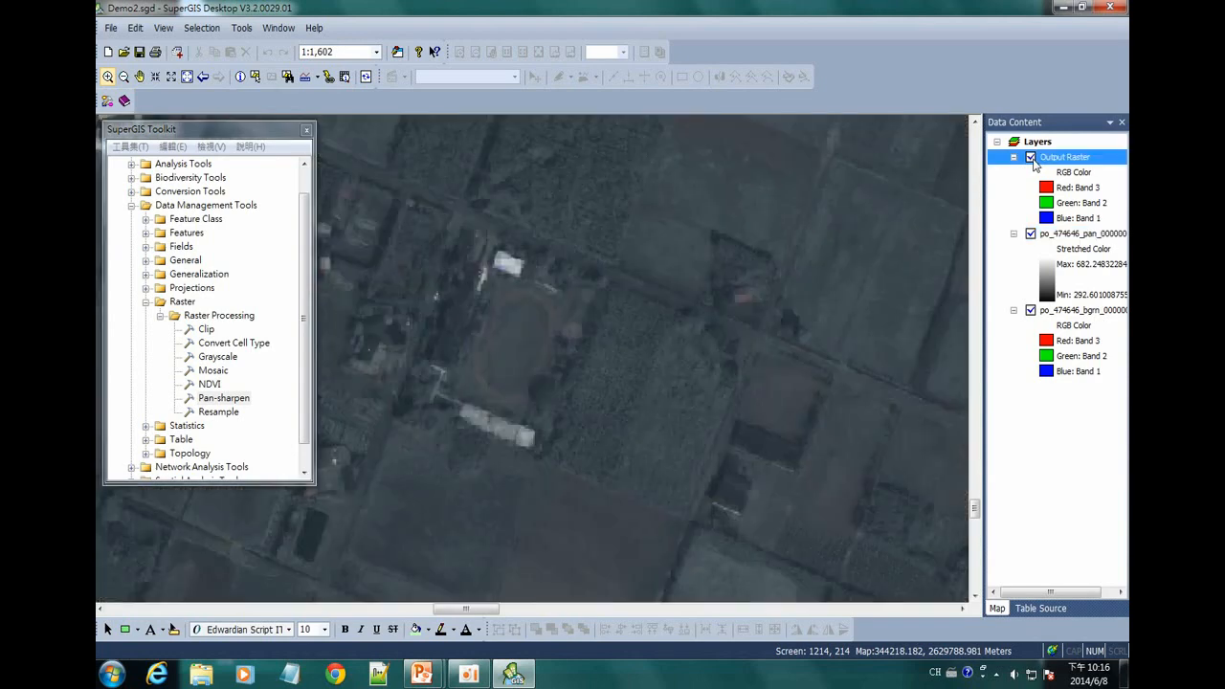
click(1030, 234)
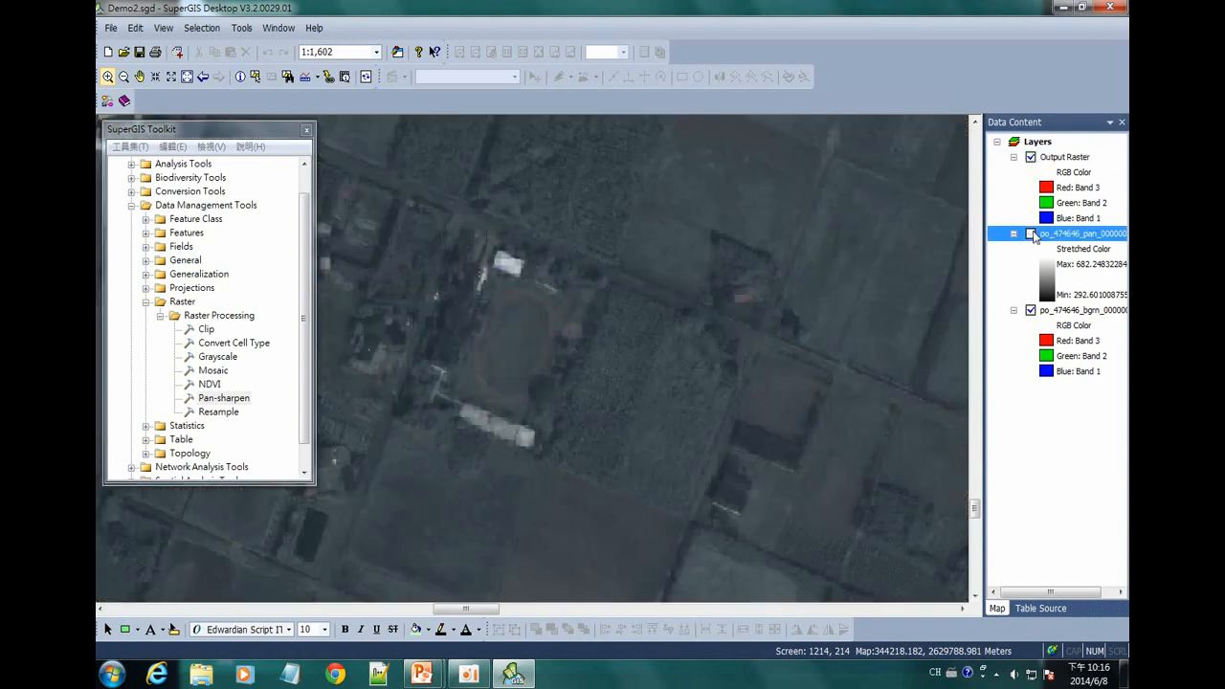
click(1031, 158)
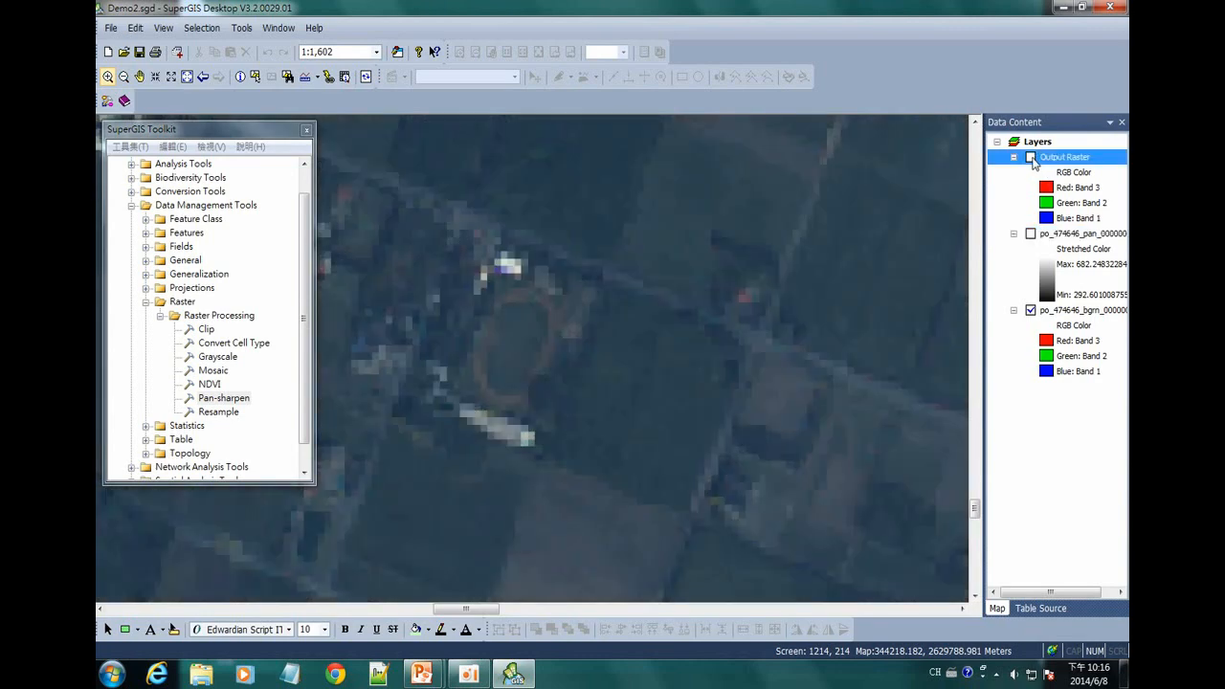
click(1030, 158)
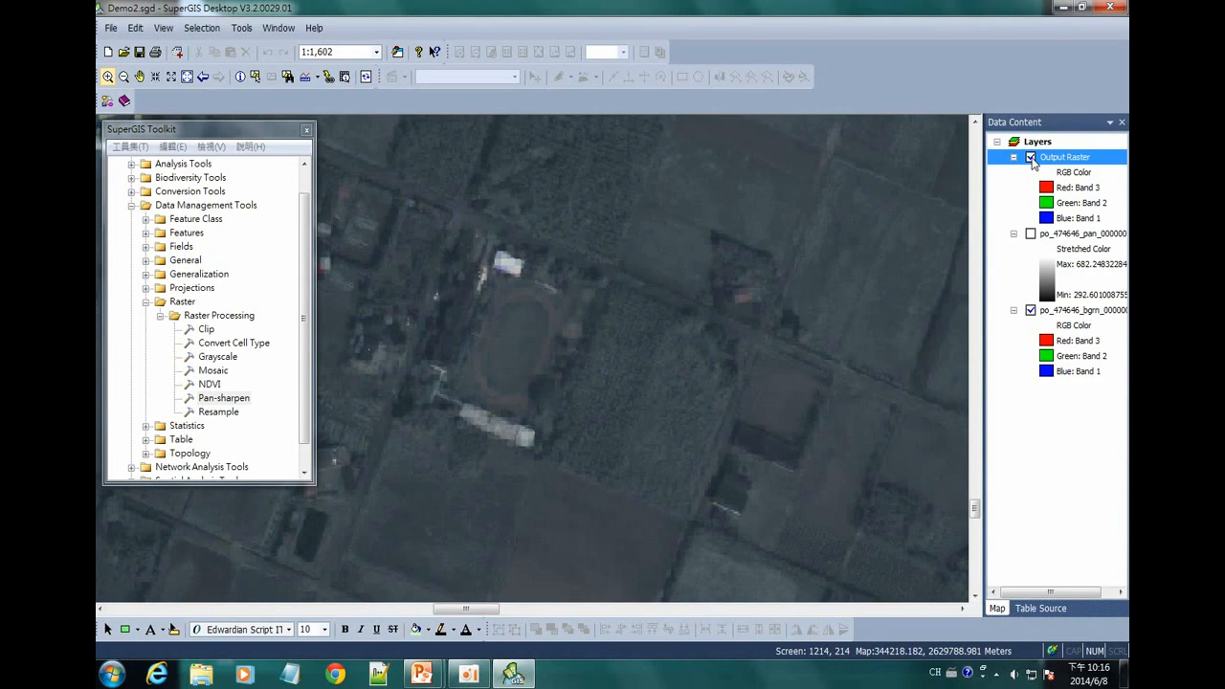
Hide the bgrn layer, show the panchromatic layer again and compare it with the Output Raster.
click(1031, 311)
click(1031, 233)
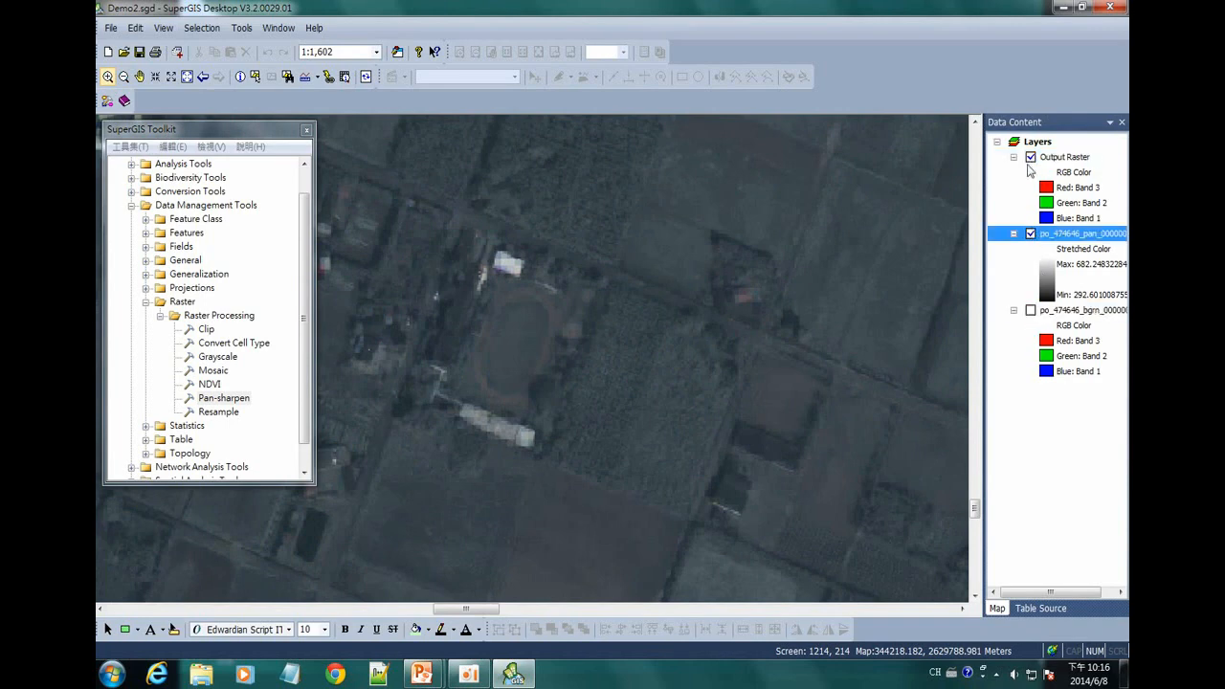
click(1031, 158)
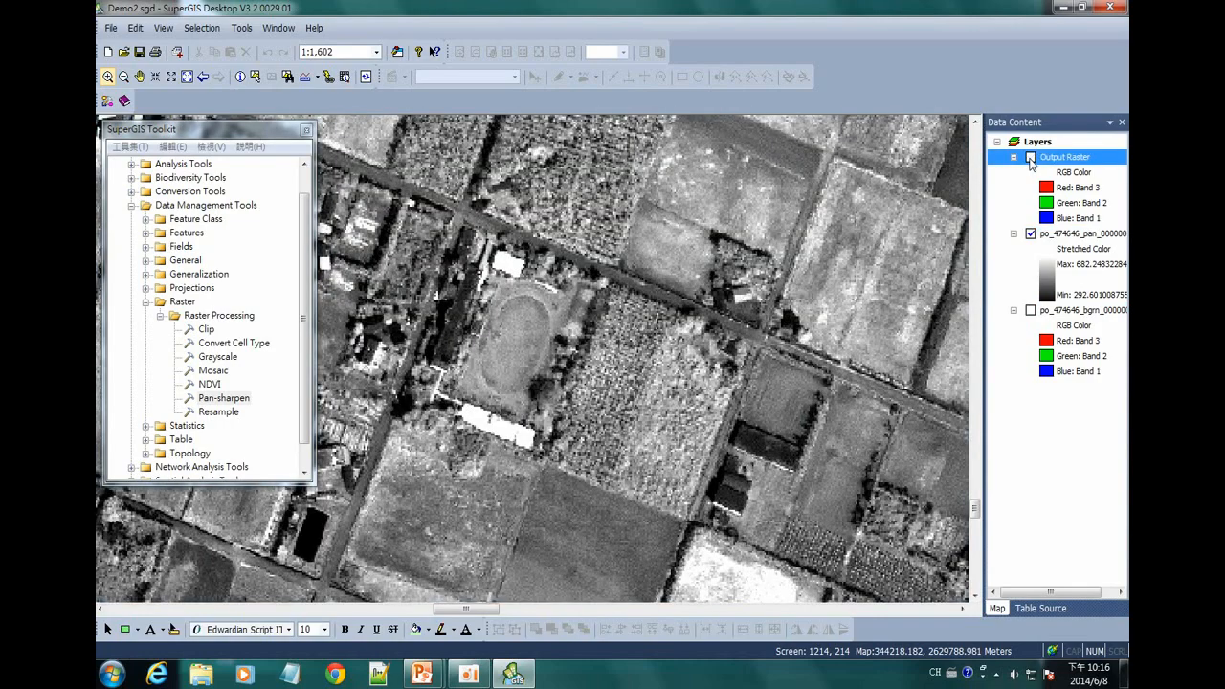
click(1031, 158)
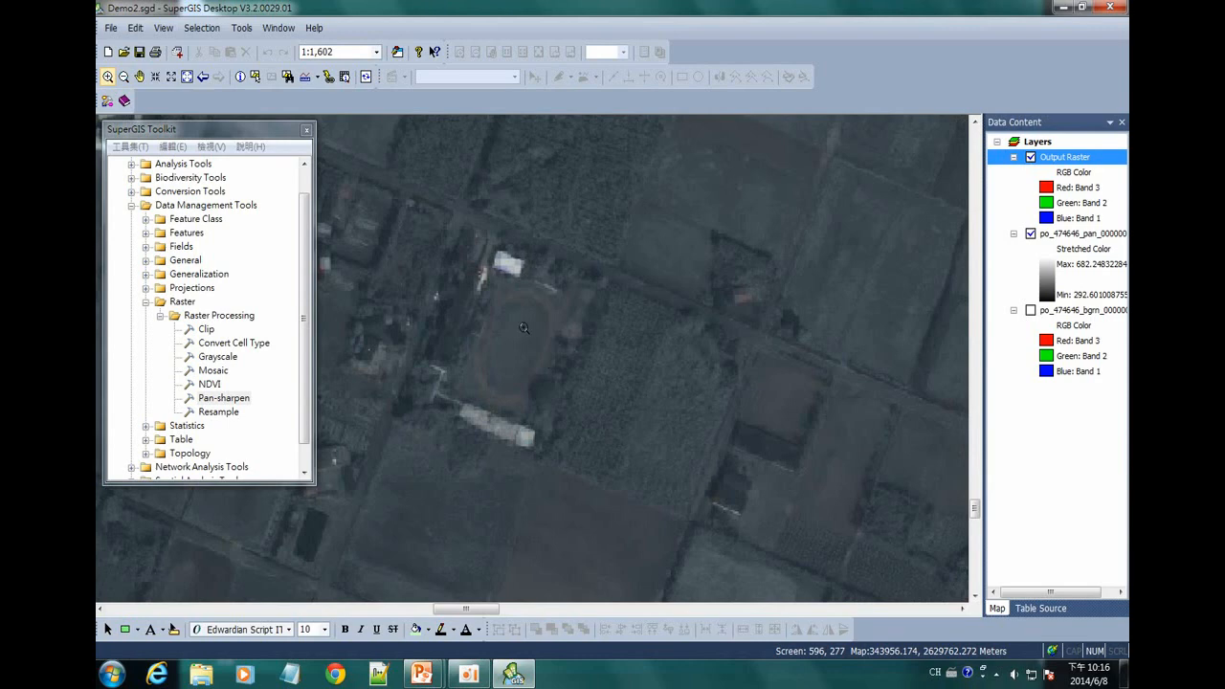
Review the available types in the Pan-sharpen tool, cancel it and switch to the PowerPoint slide show.
double_click(228, 398)
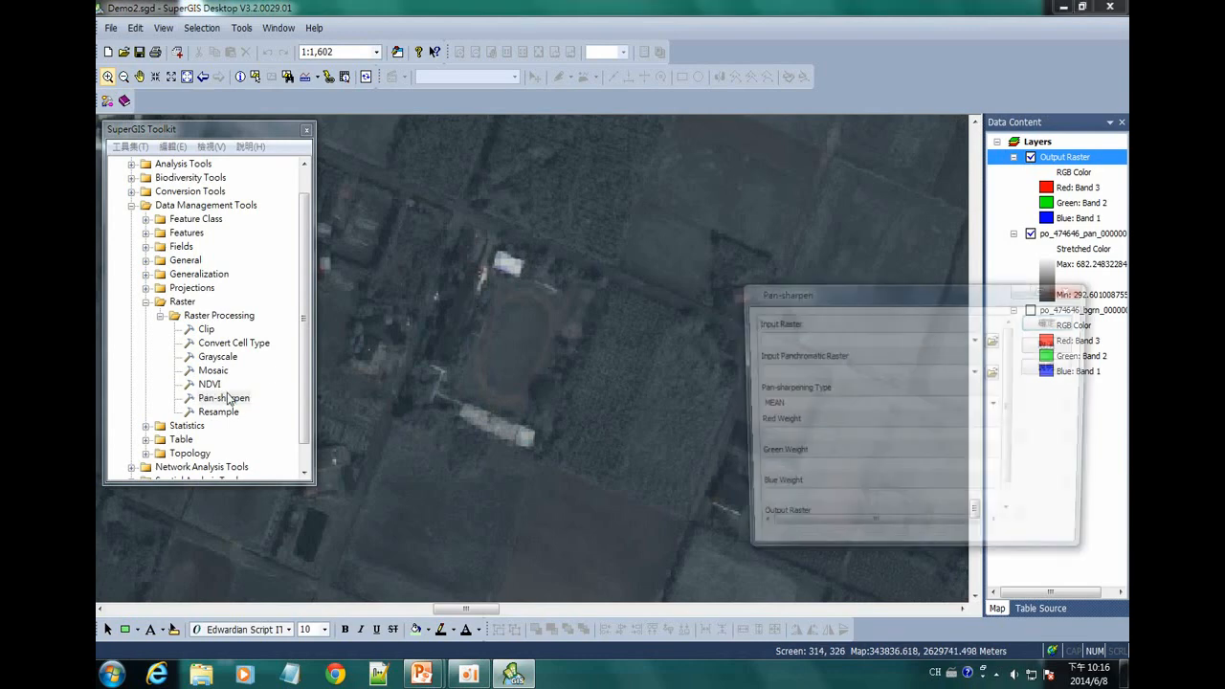
scroll(1003, 459, down, 1)
click(957, 478)
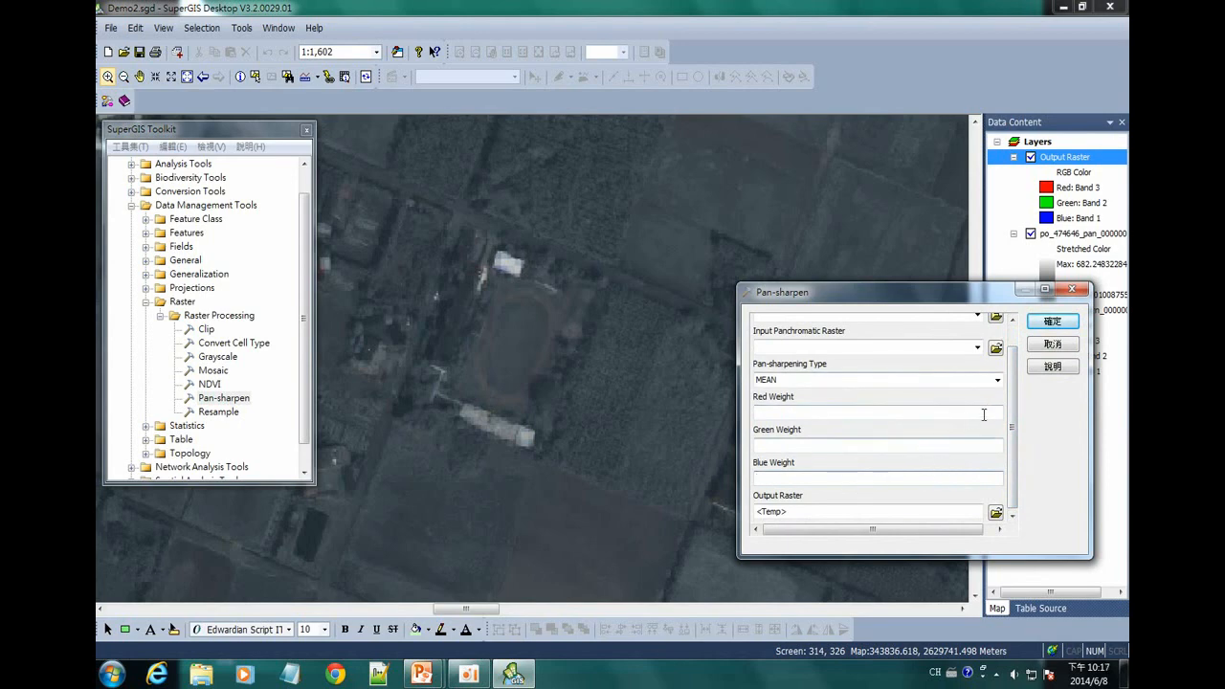
click(993, 380)
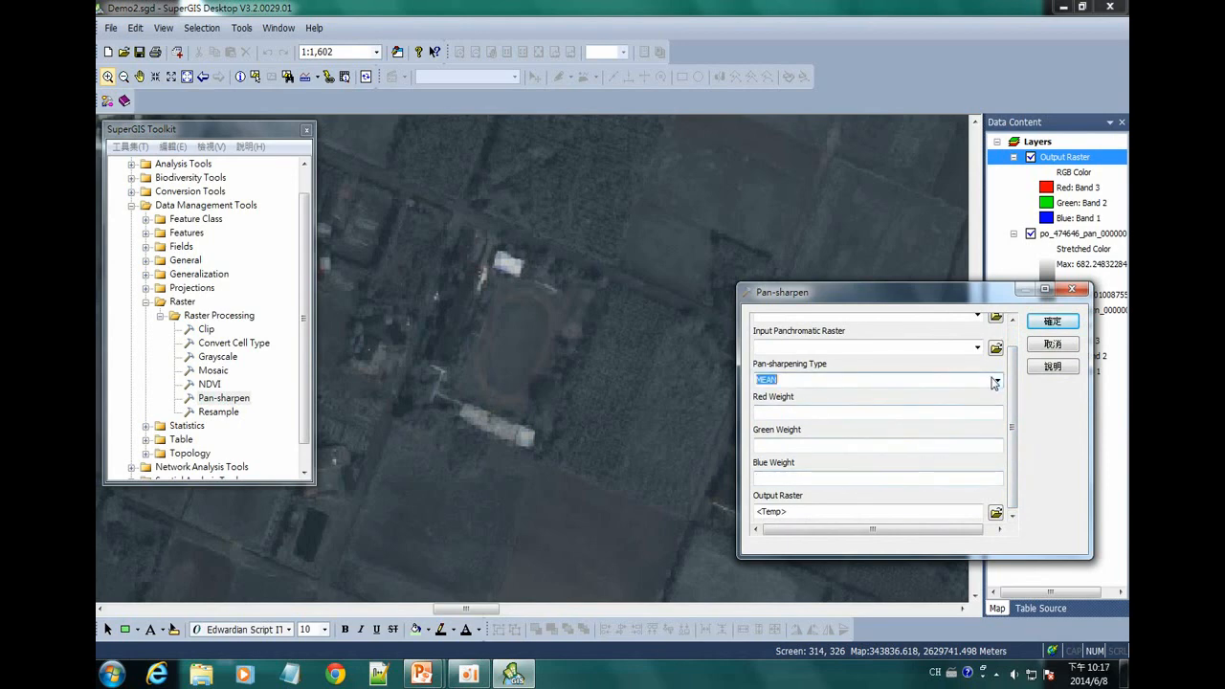
click(995, 381)
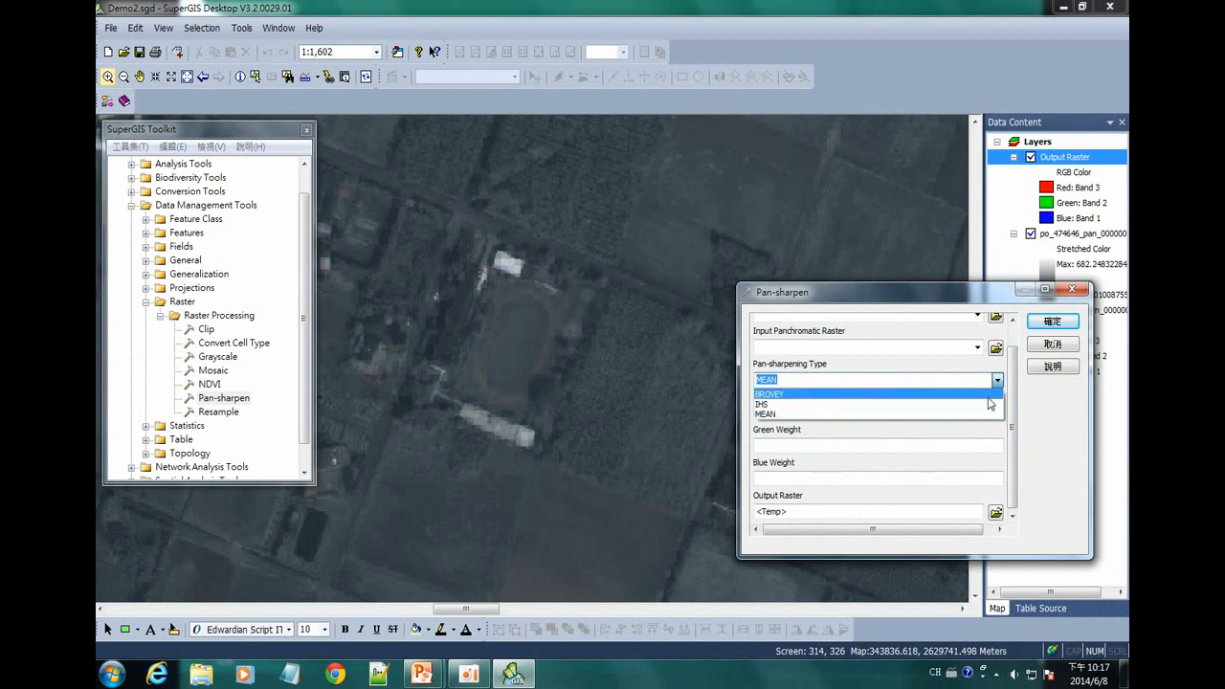
click(1073, 351)
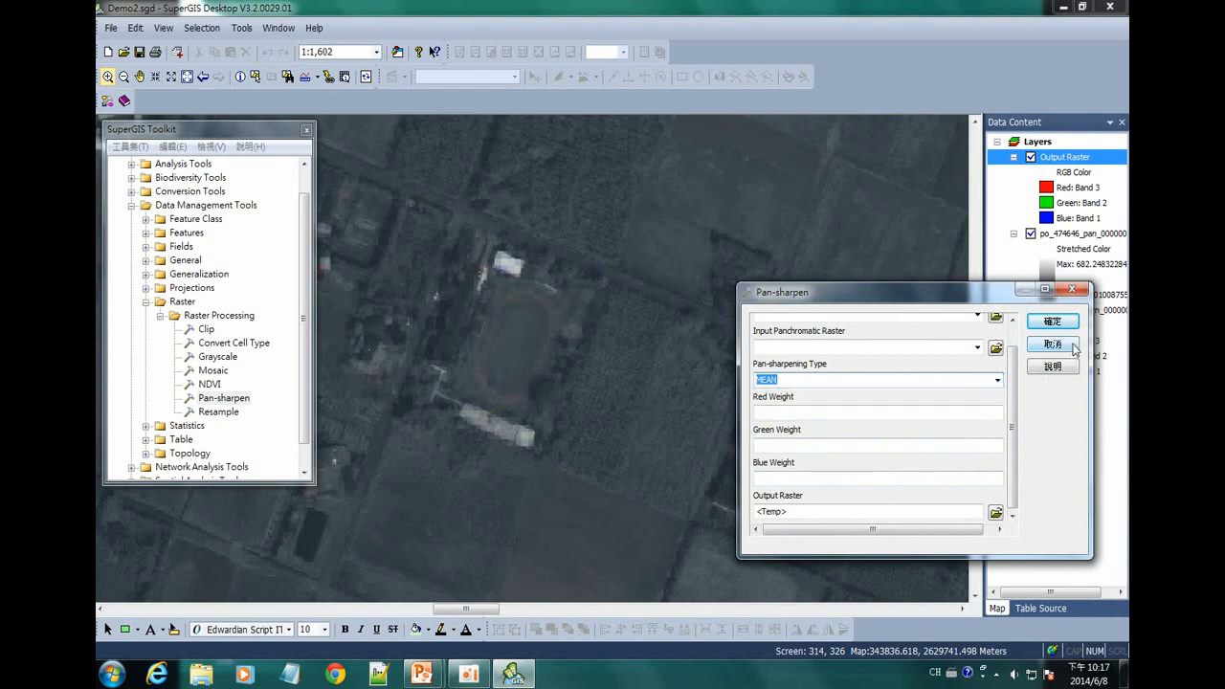
click(1073, 350)
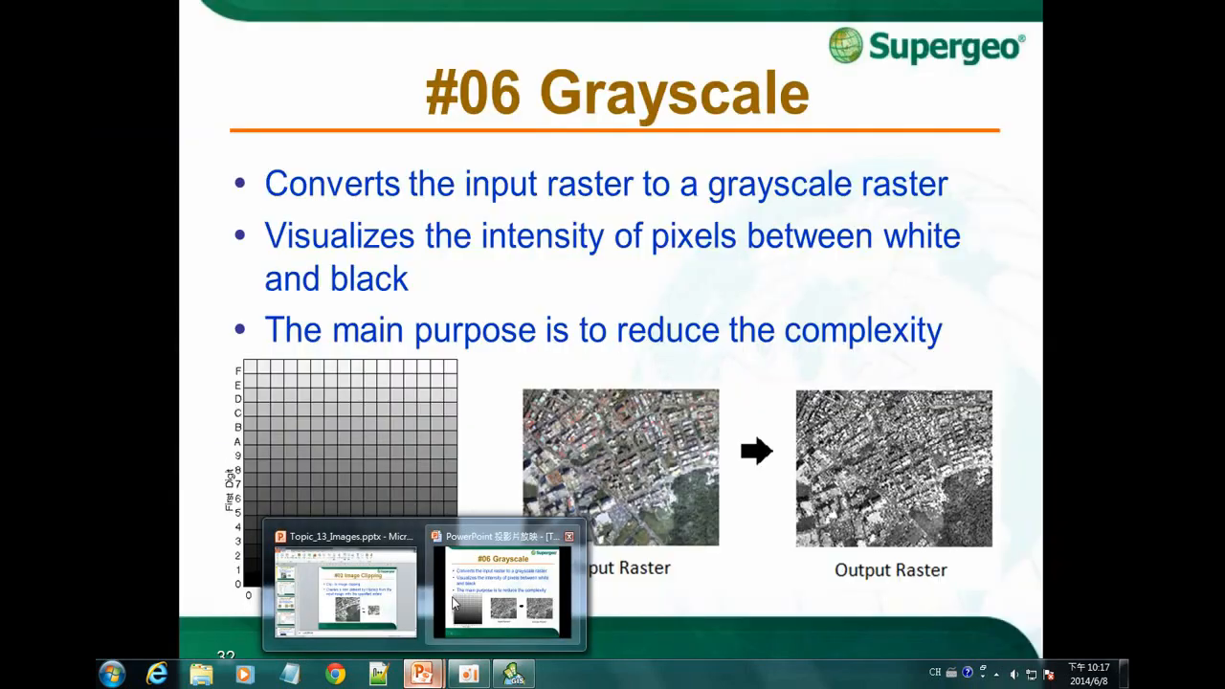
click(503, 586)
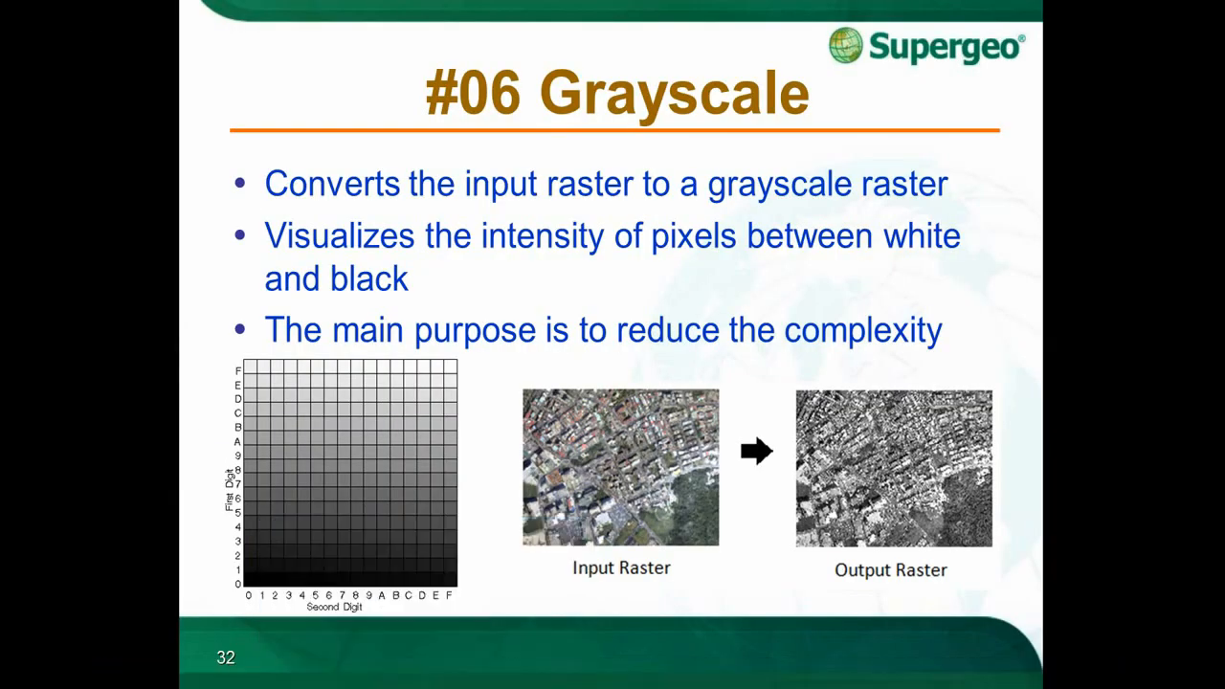
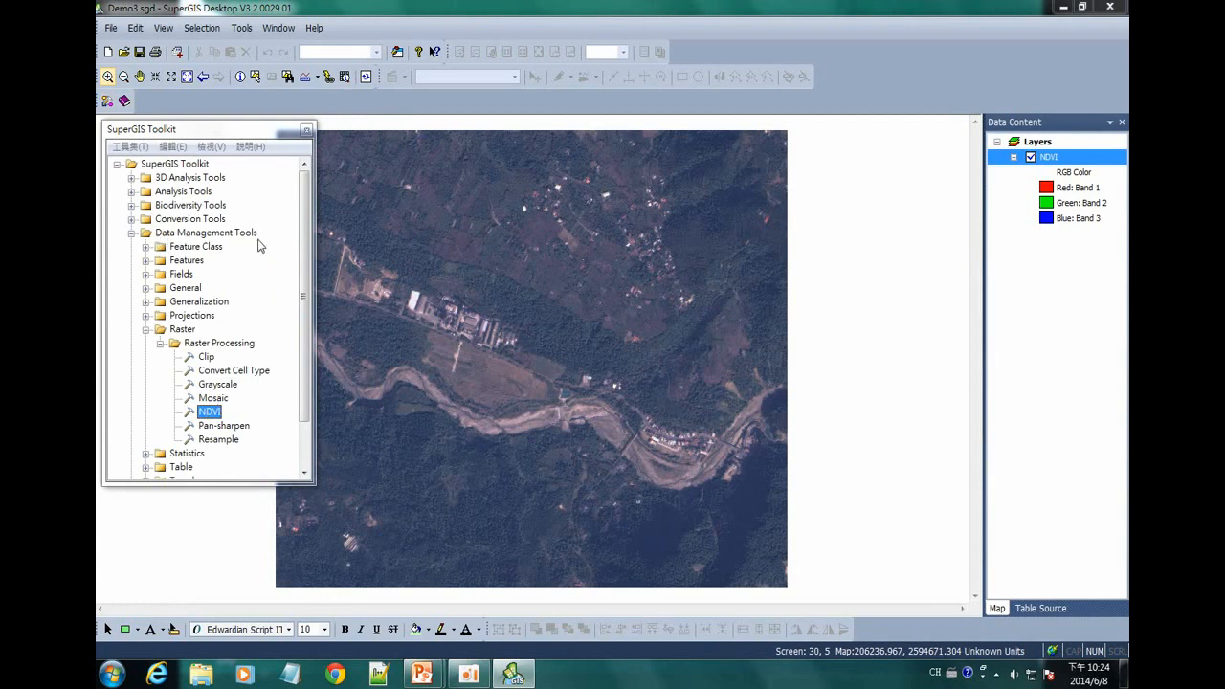
Check which layers the NDVI tool offers for its infrared and red band inputs, and cancel the tool.
double_click(210, 412)
drag(810, 259, 681, 224)
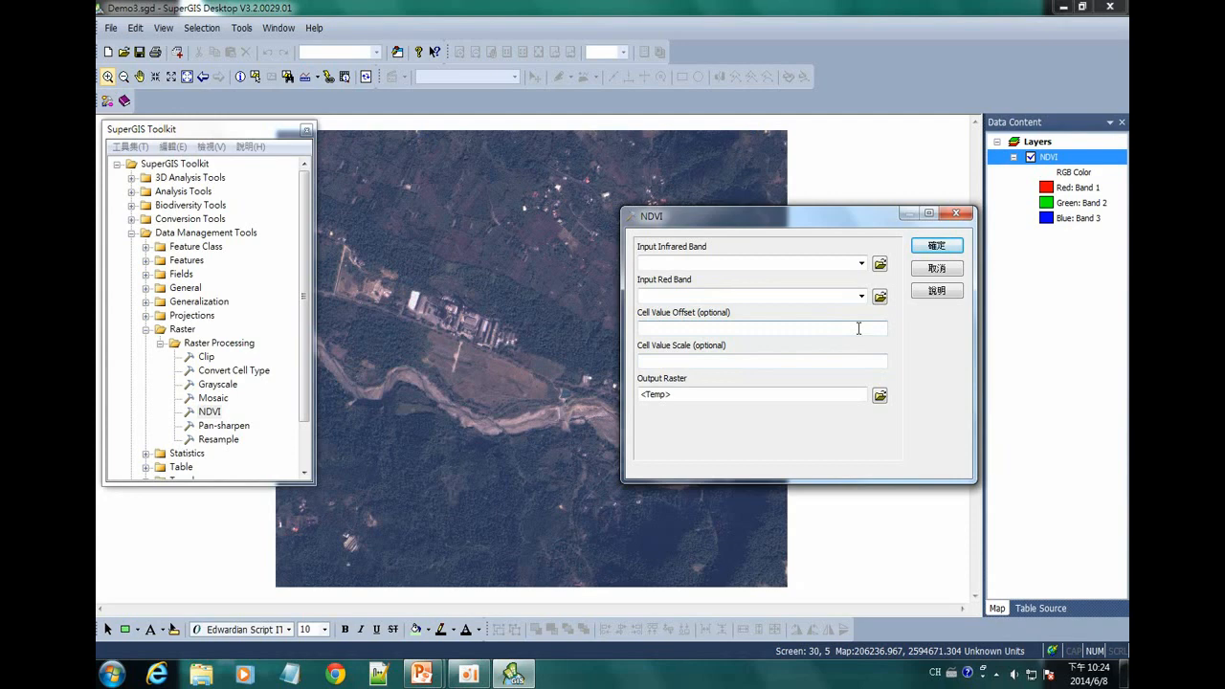
click(861, 263)
click(861, 264)
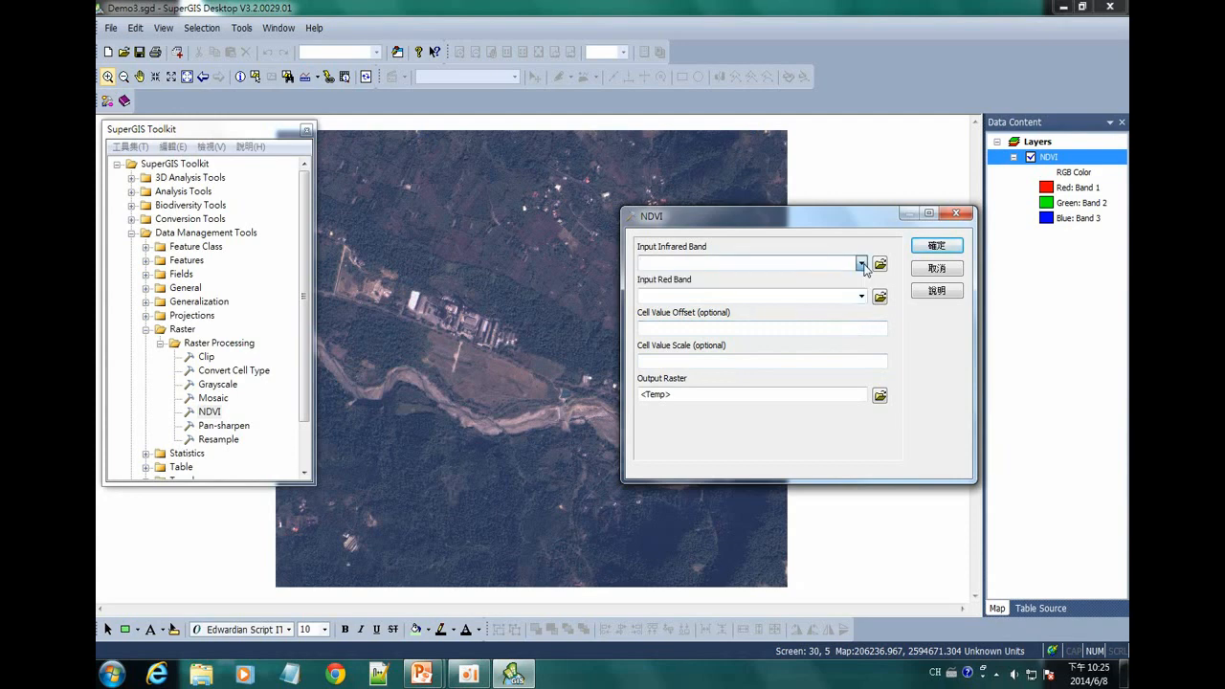
click(861, 297)
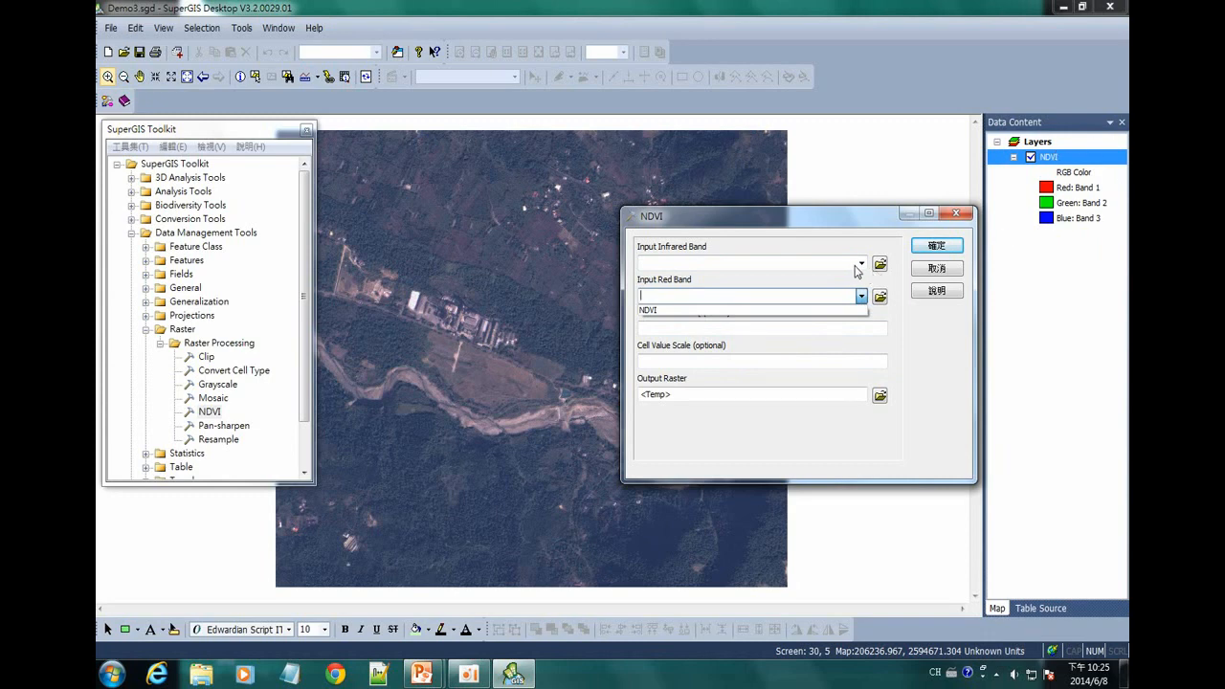
click(863, 263)
click(713, 261)
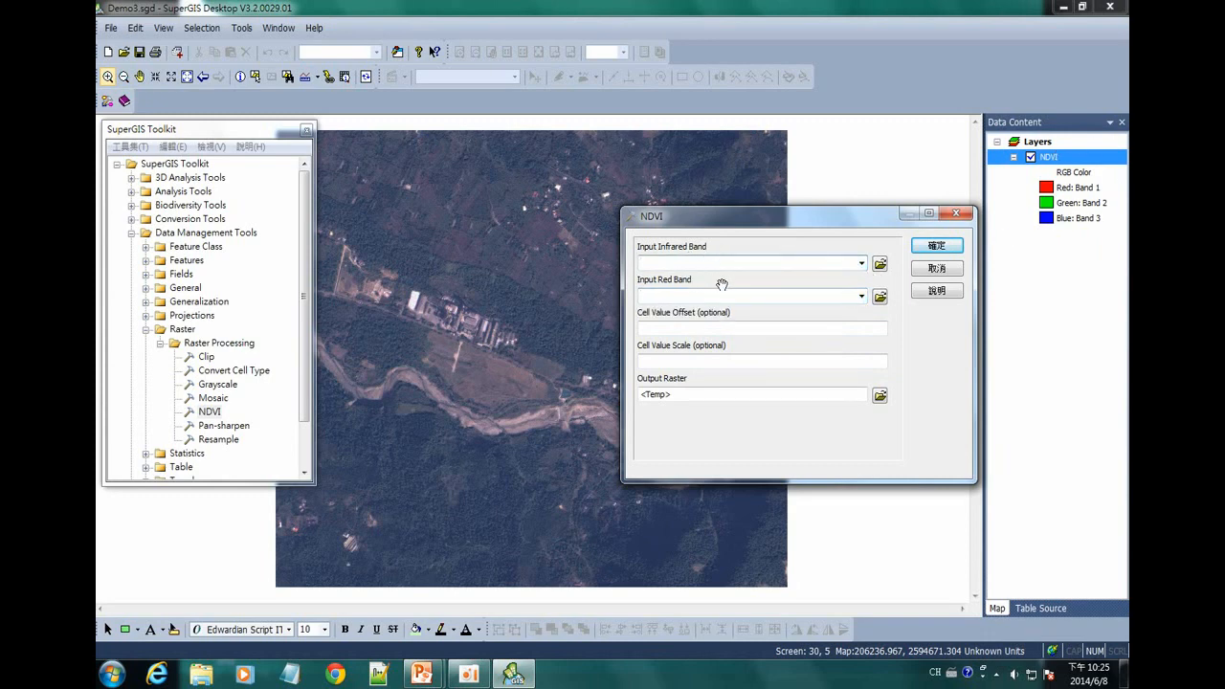
click(937, 270)
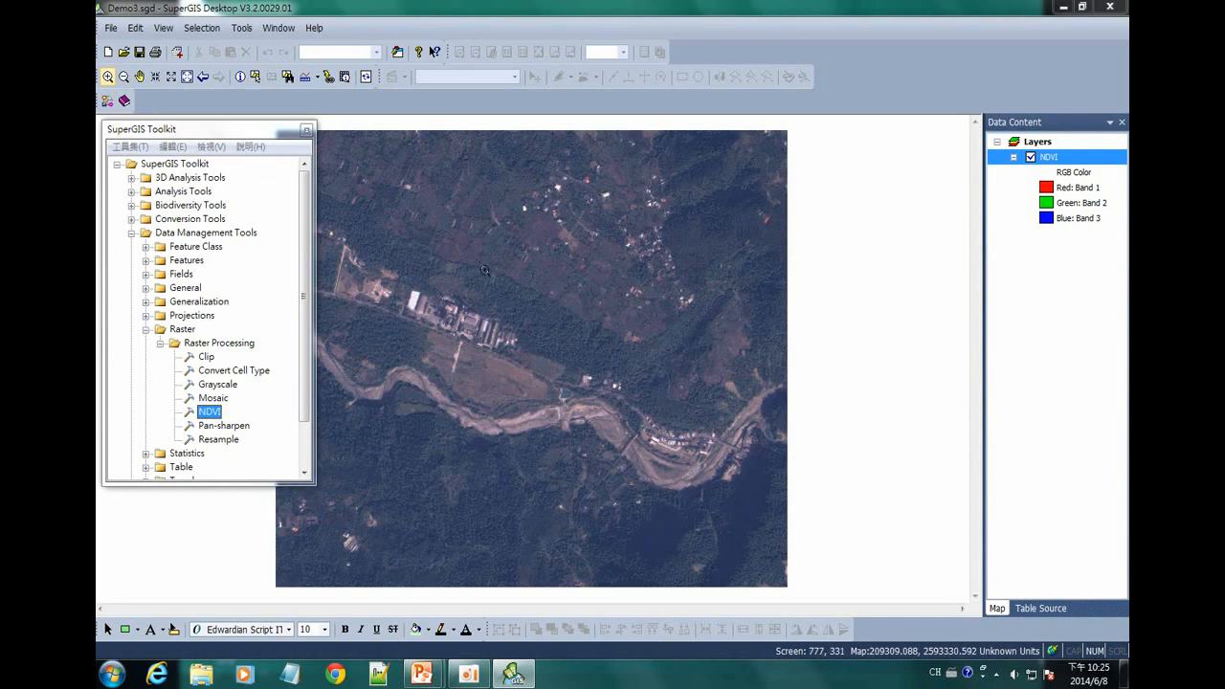
Close the SuperGIS Toolkit window and display the Spatial Analyst tools.
click(308, 129)
right_click(164, 93)
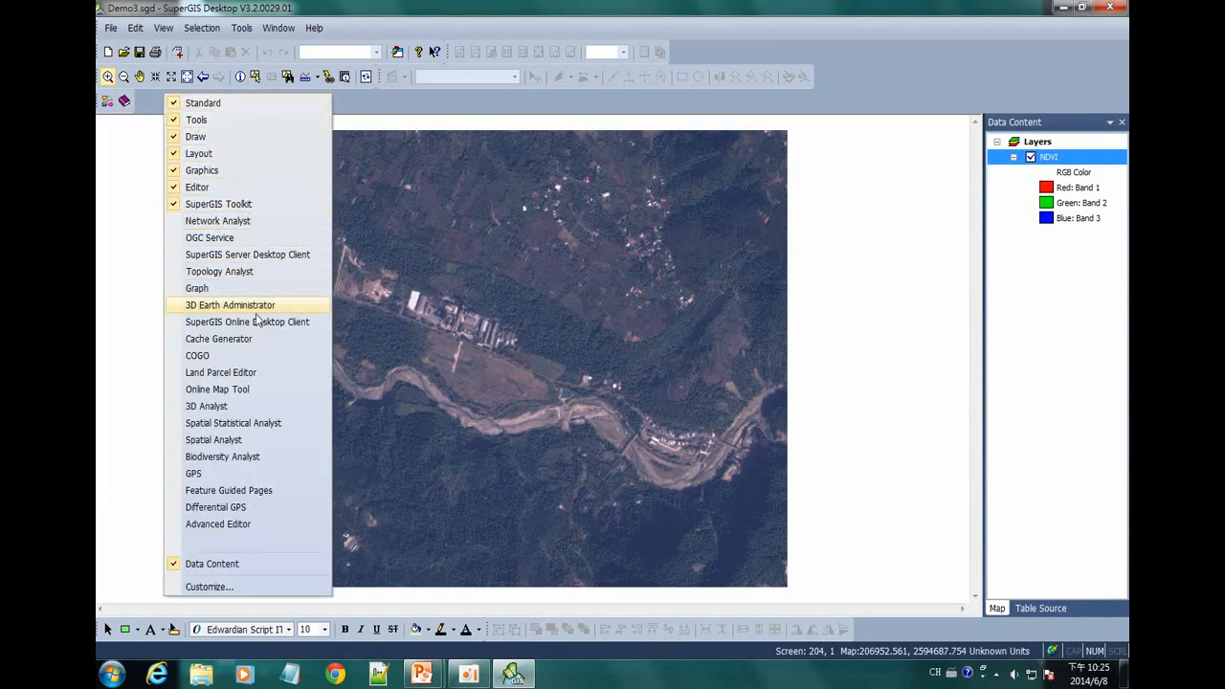
click(245, 441)
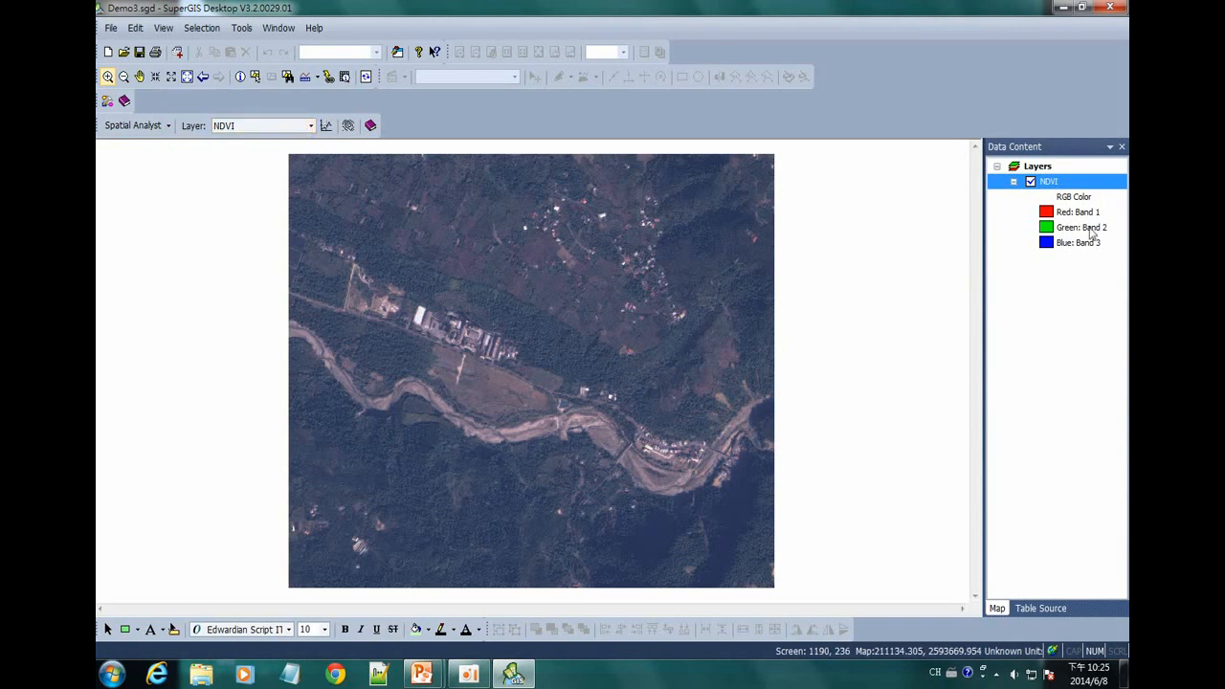
Start Extract by Attributes with Band1 of the NDVI image as the input raster.
click(134, 125)
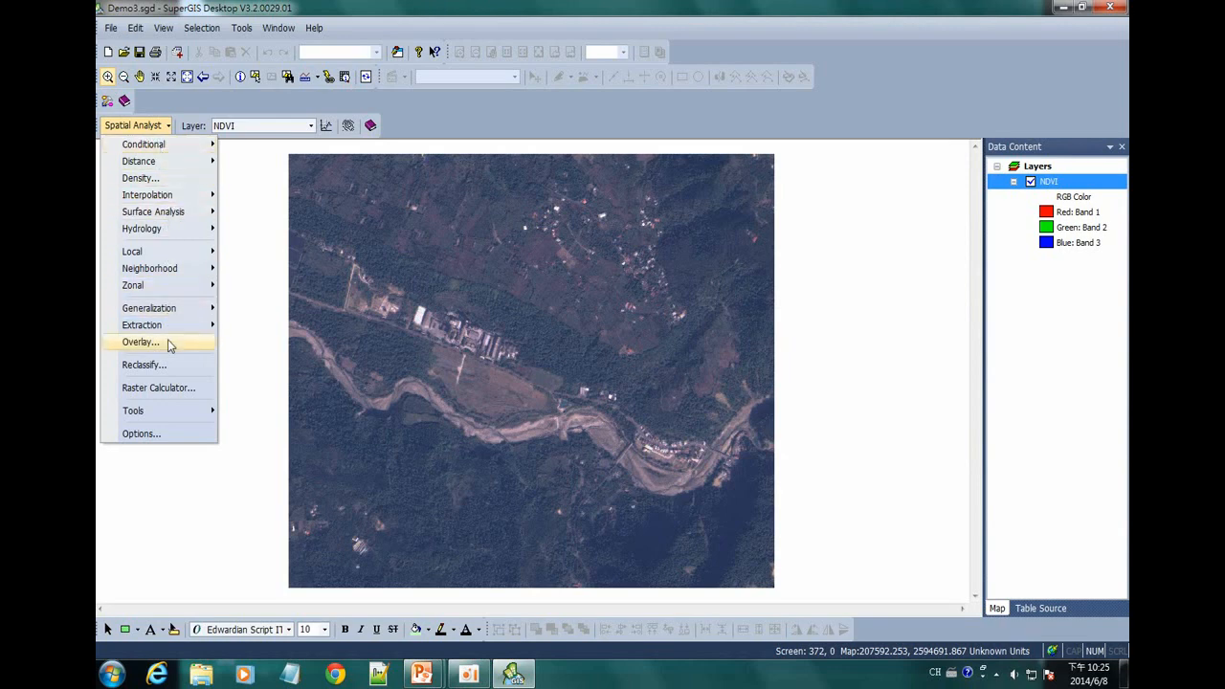
mouse_move(139, 330)
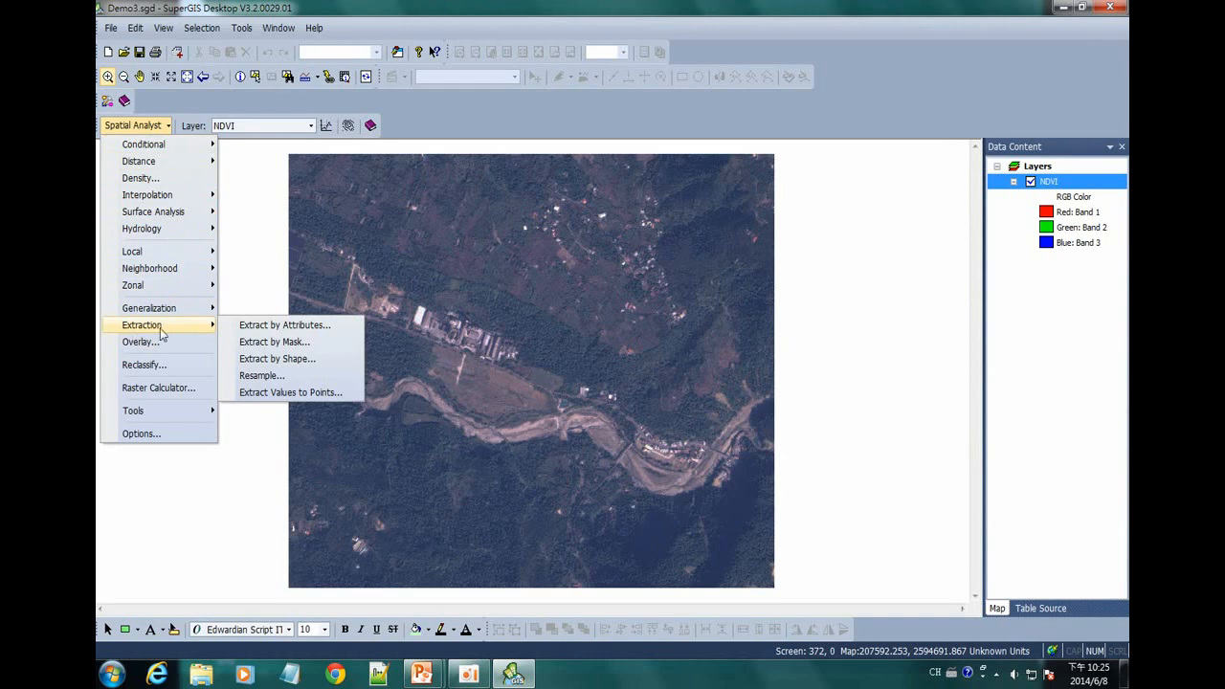
click(337, 325)
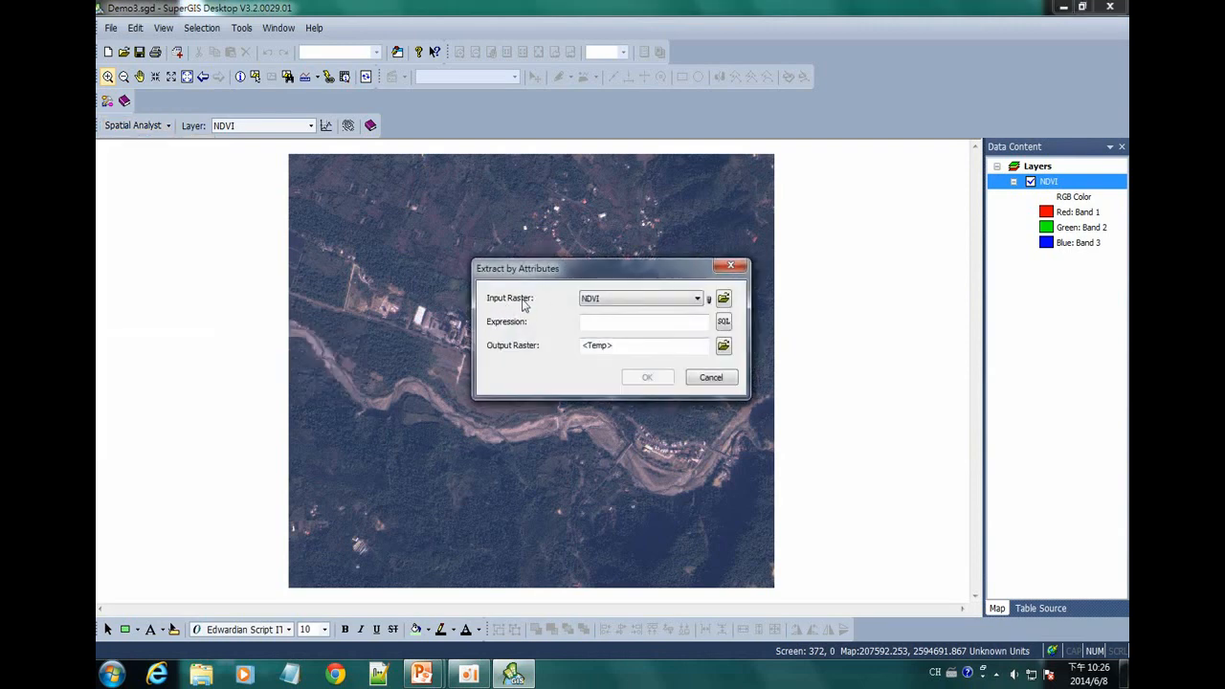
click(638, 297)
click(675, 307)
click(709, 301)
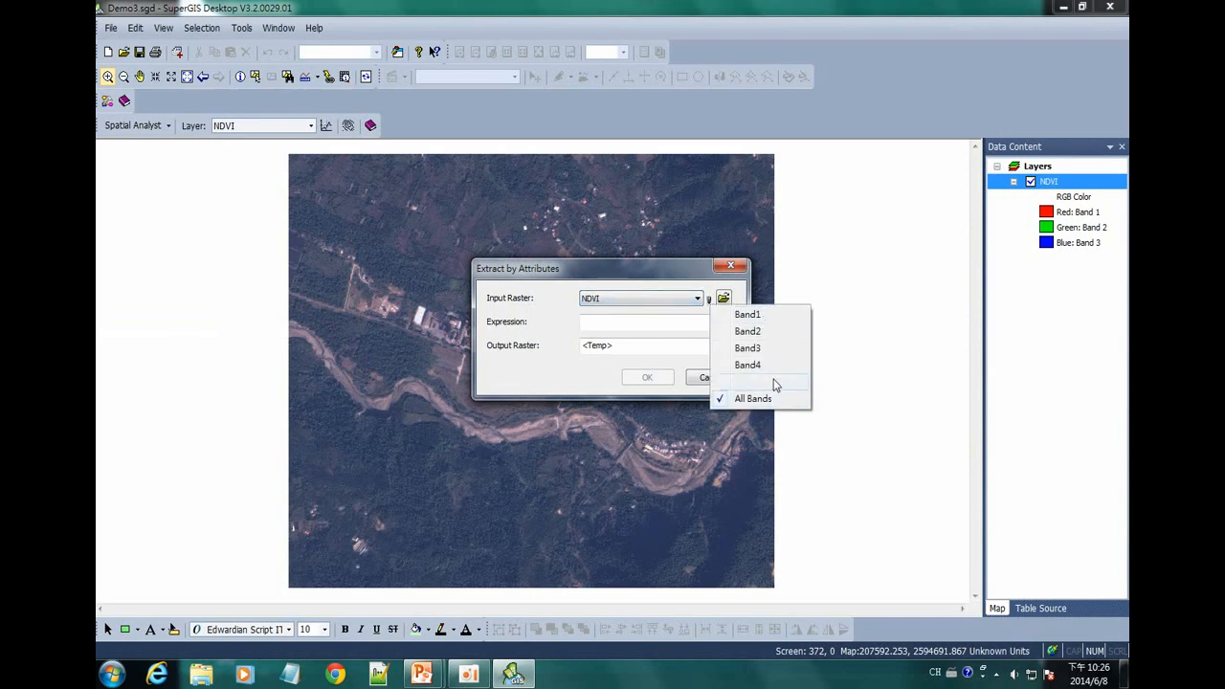
click(787, 318)
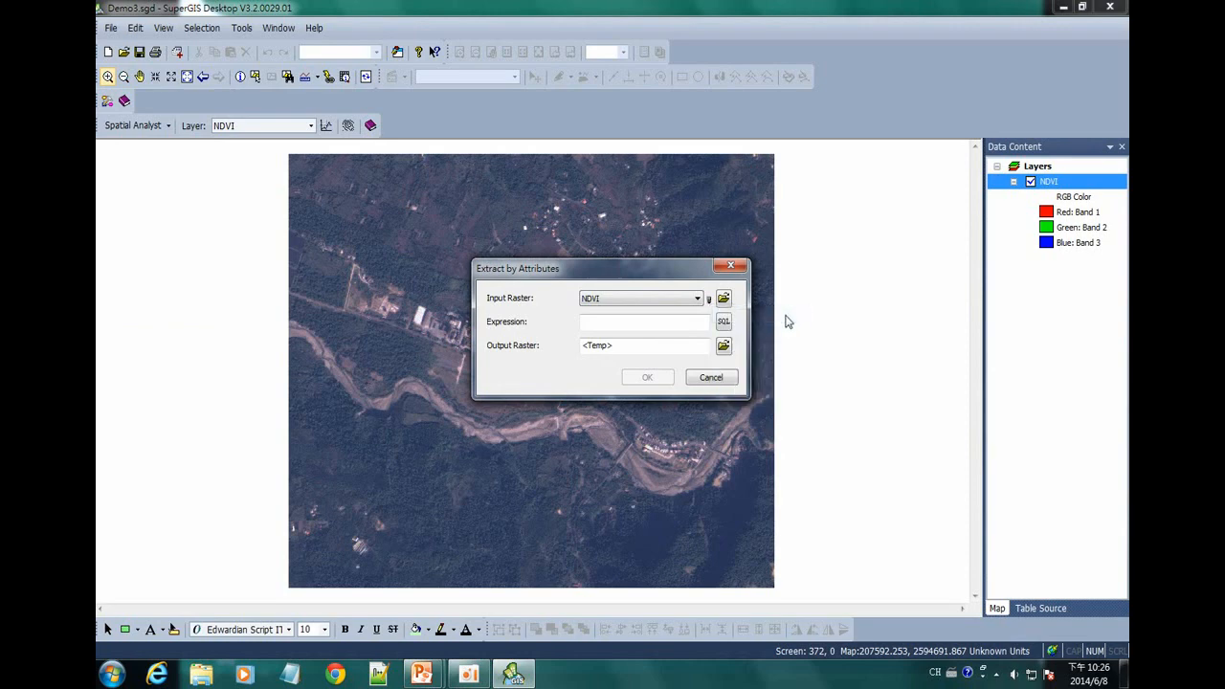
click(709, 302)
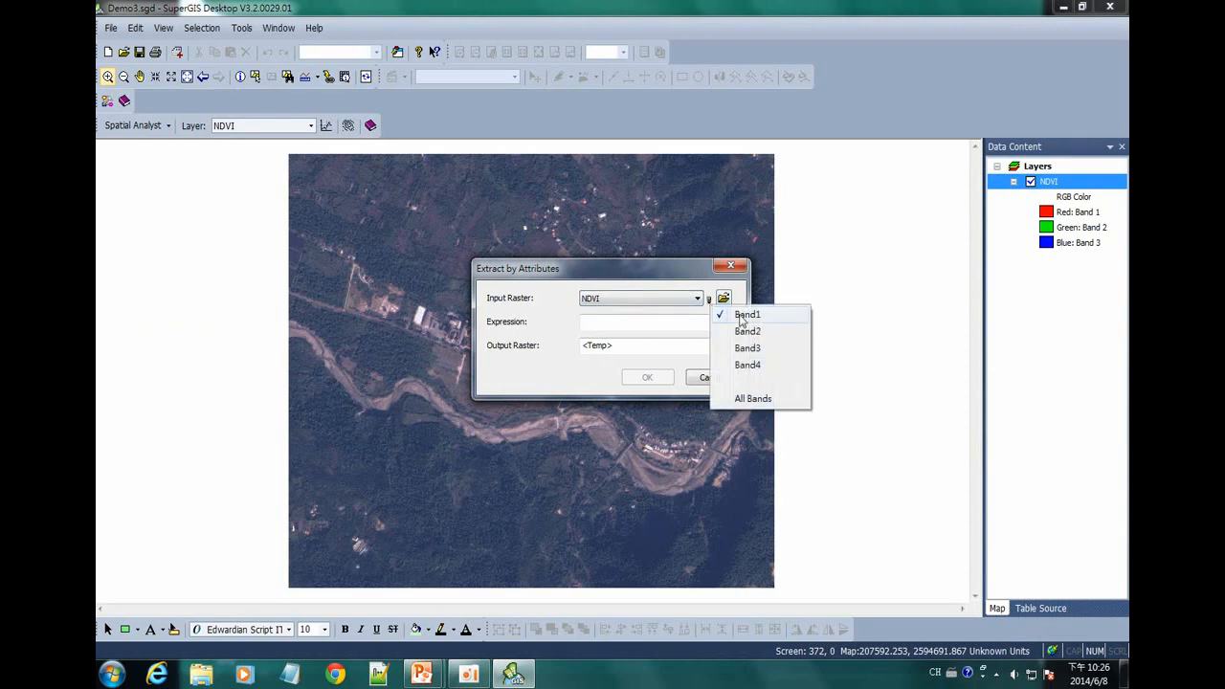
click(665, 321)
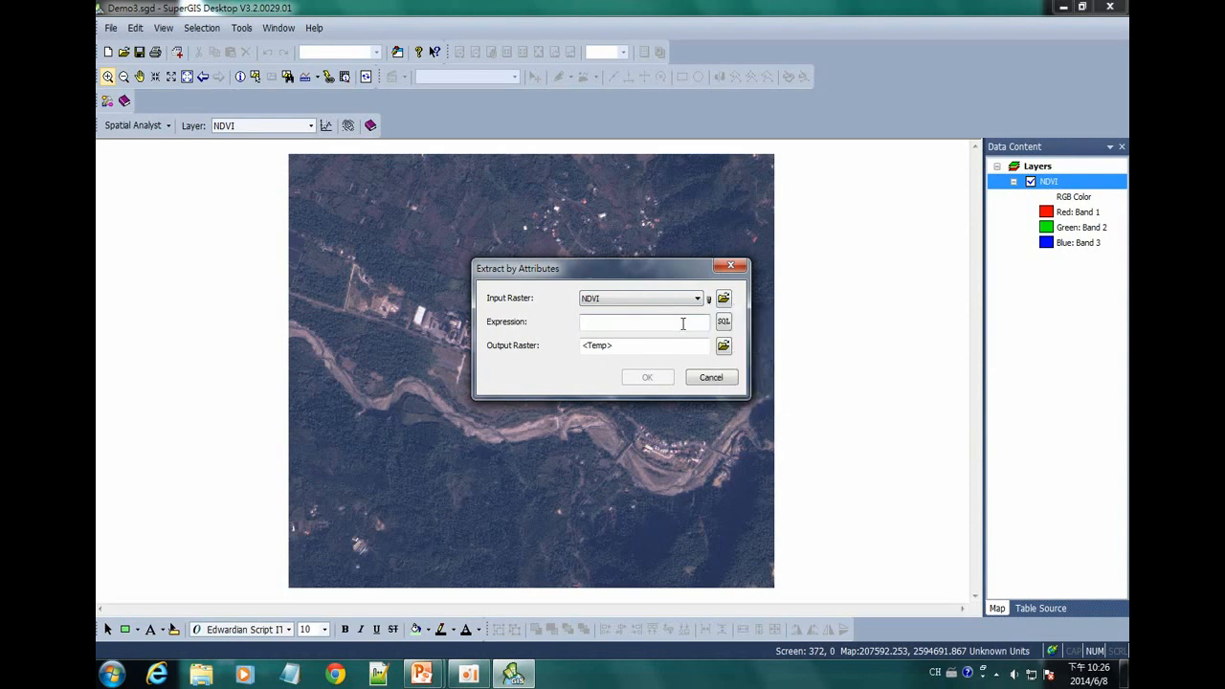
Build the query expression [Value] and run the Band1 extraction to a temporary output raster.
click(723, 324)
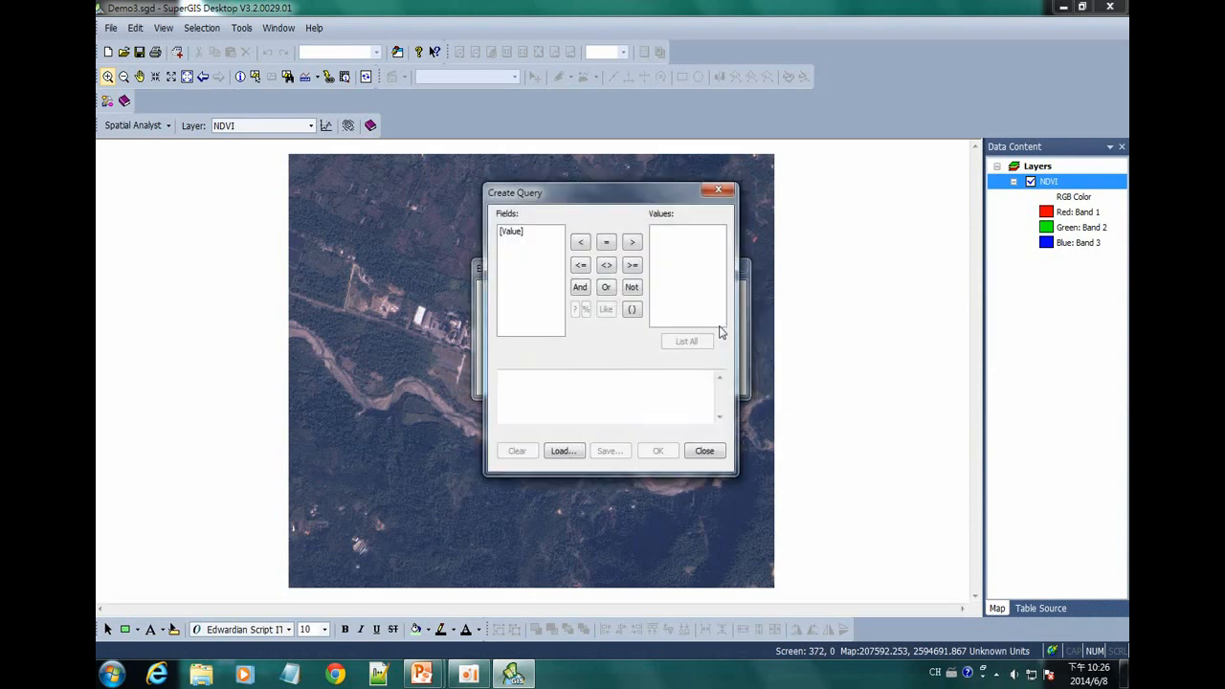
double_click(513, 233)
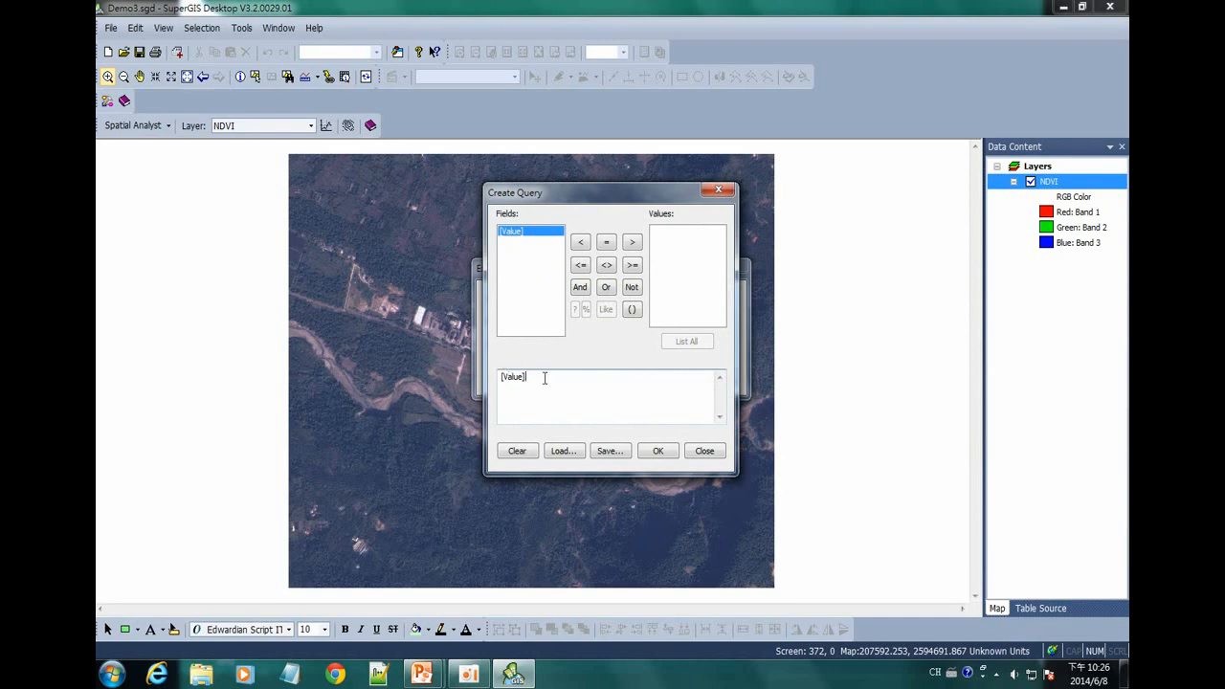
click(658, 451)
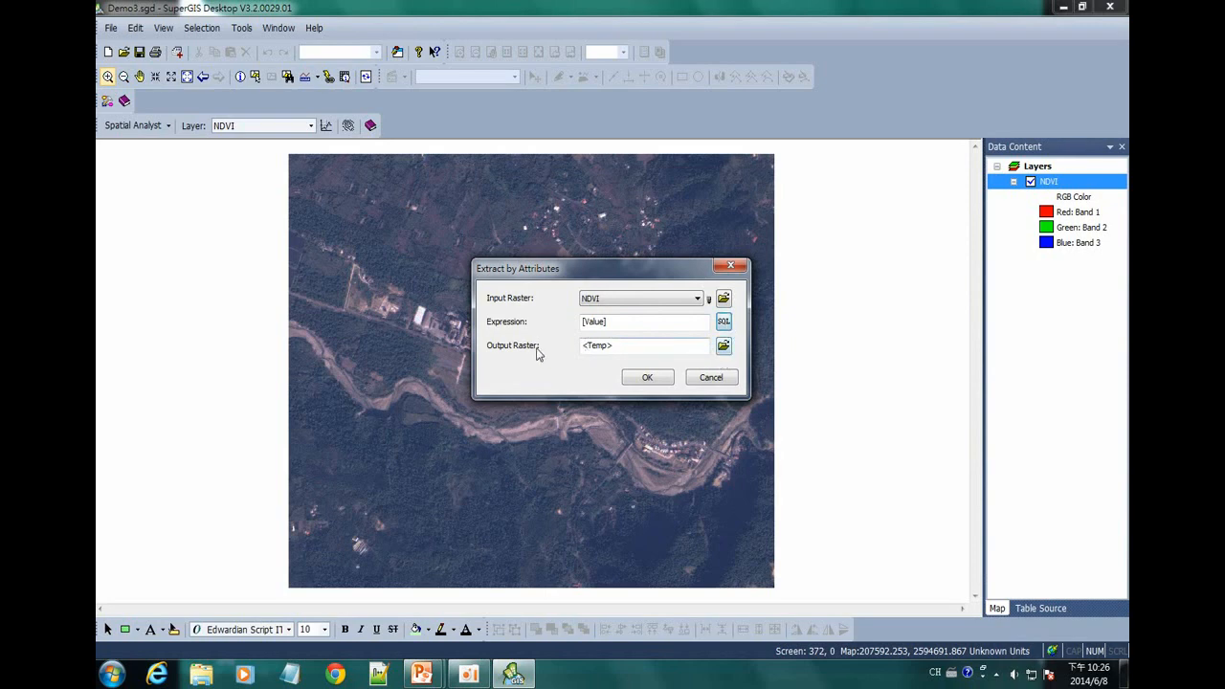
click(645, 376)
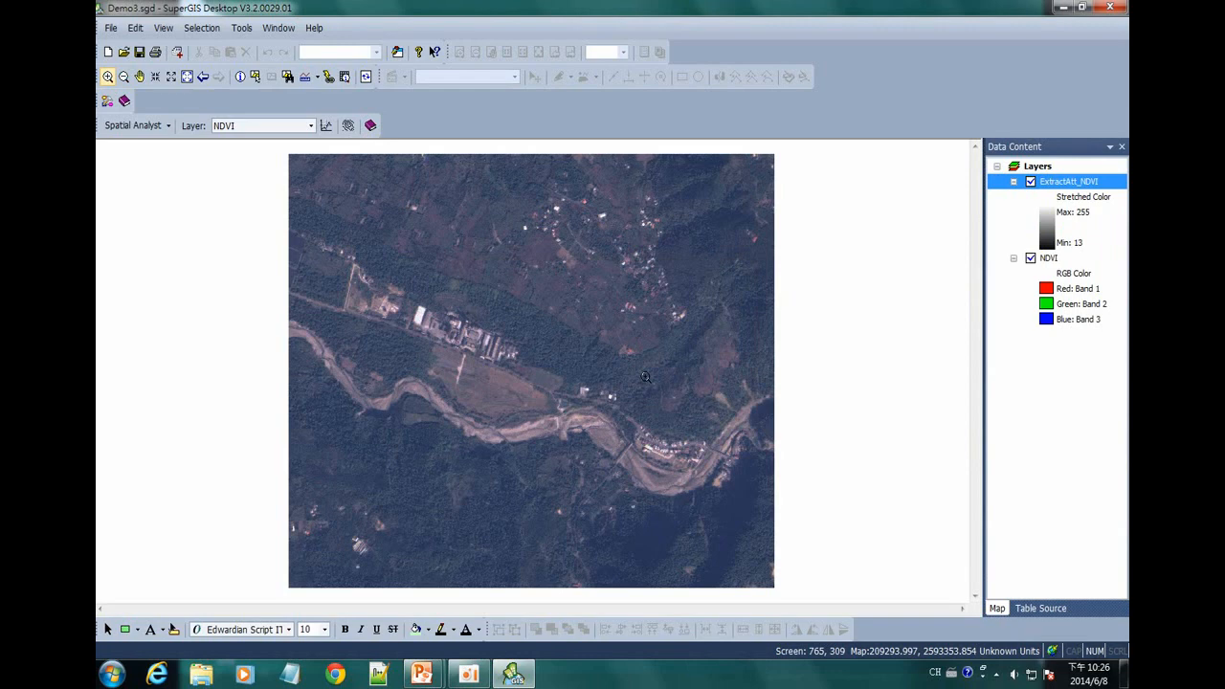
Change the title of the extracted Band1 layer to Red in its properties.
right_click(1069, 187)
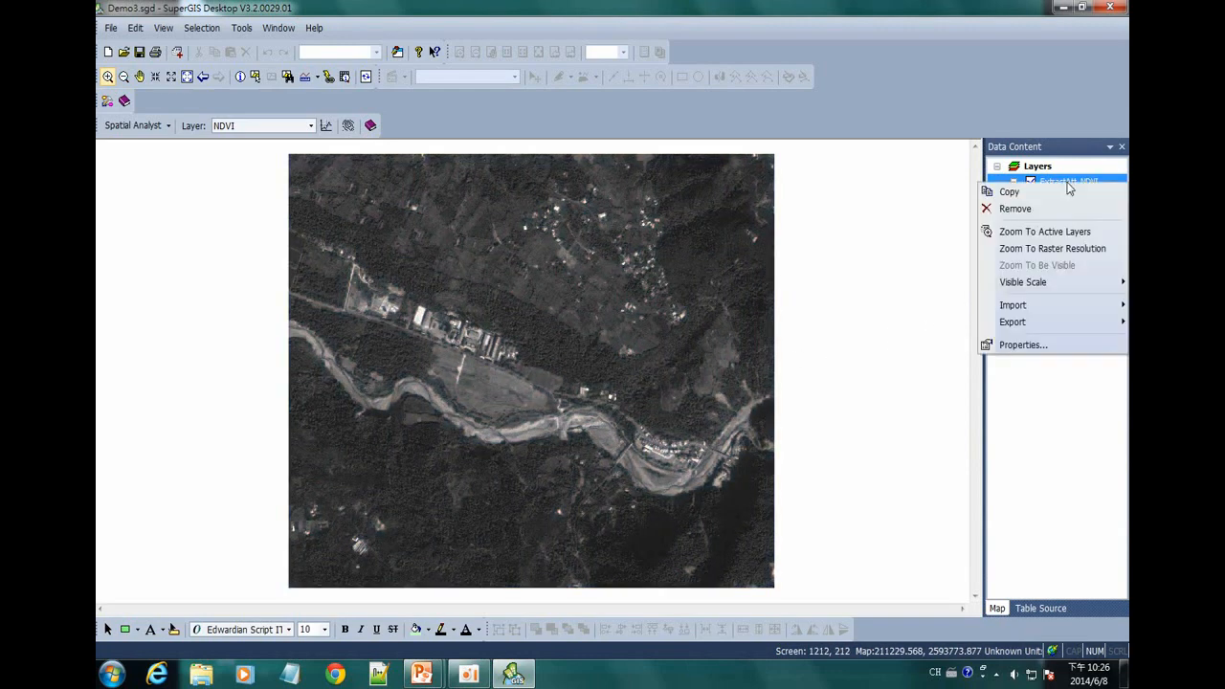
click(1073, 180)
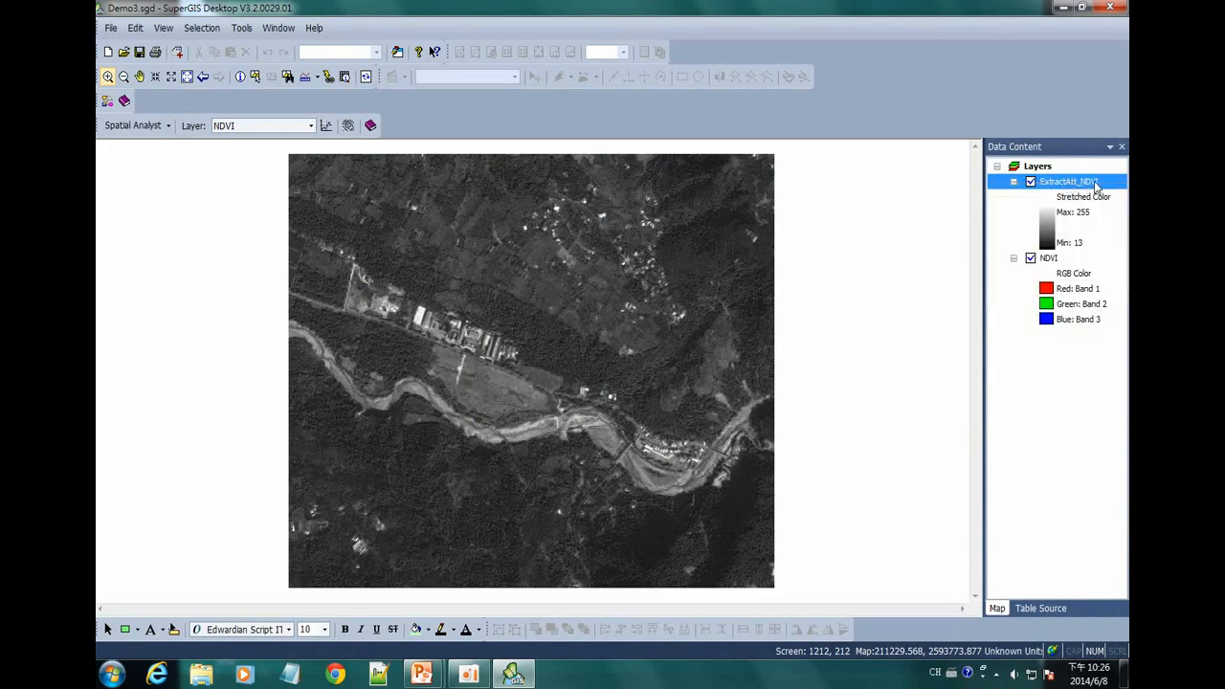
right_click(1096, 184)
click(1034, 345)
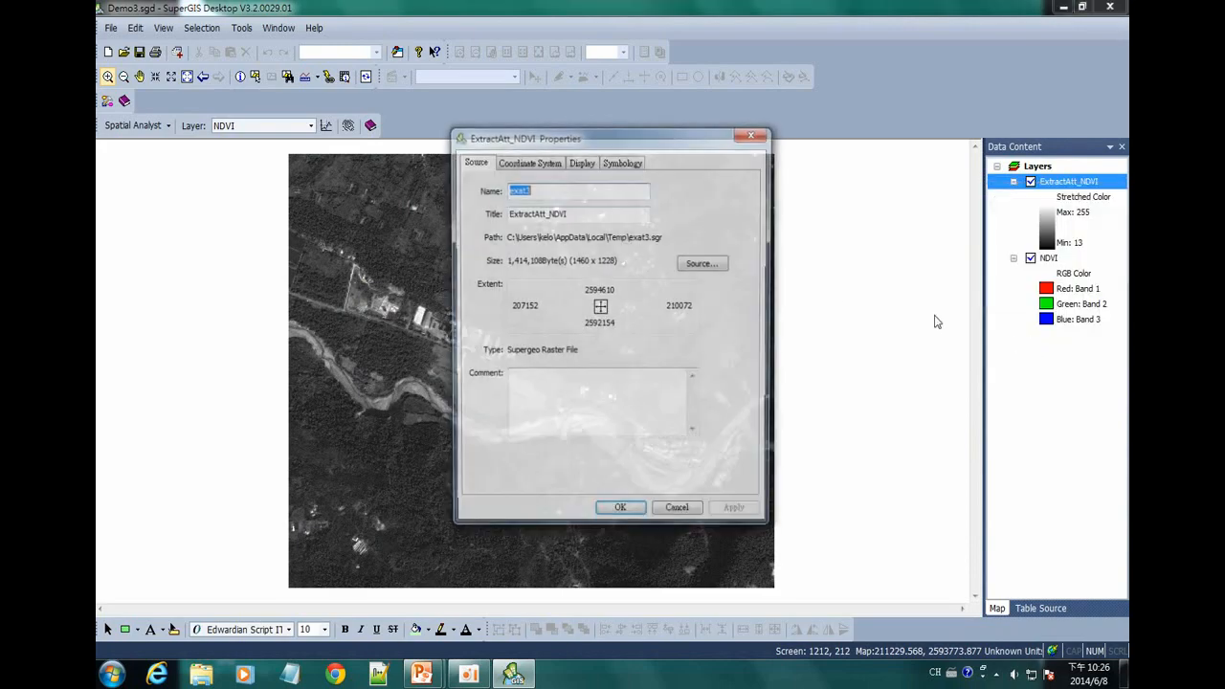
click(581, 161)
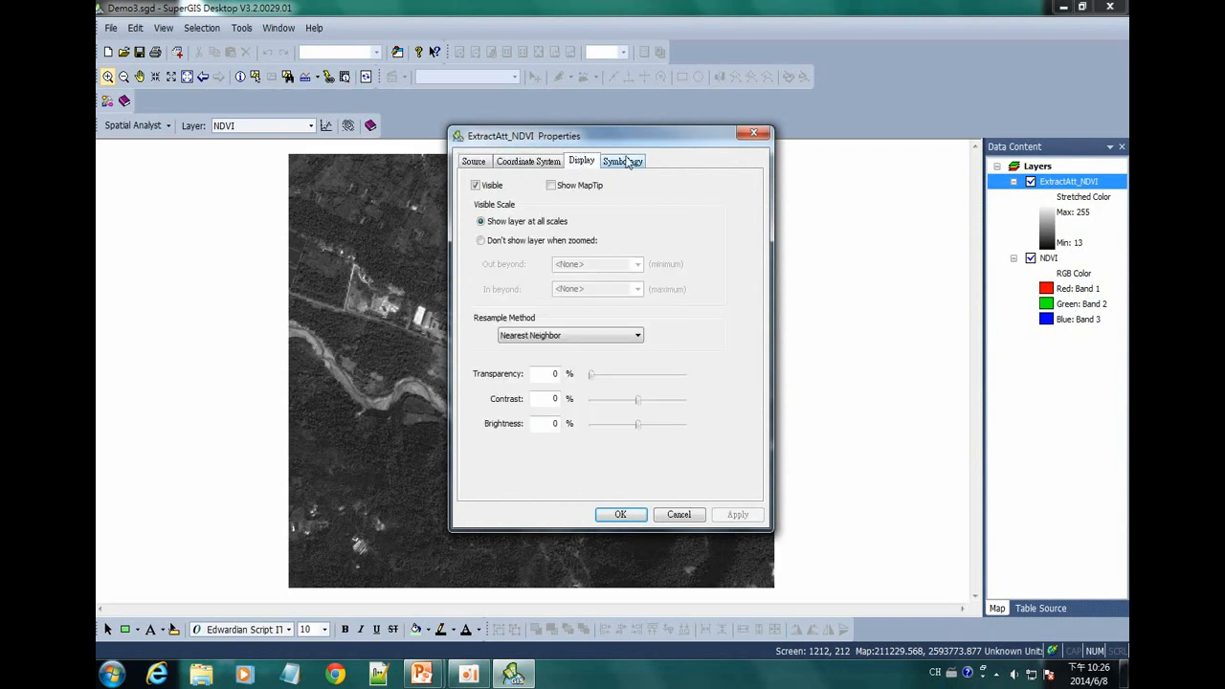
click(627, 162)
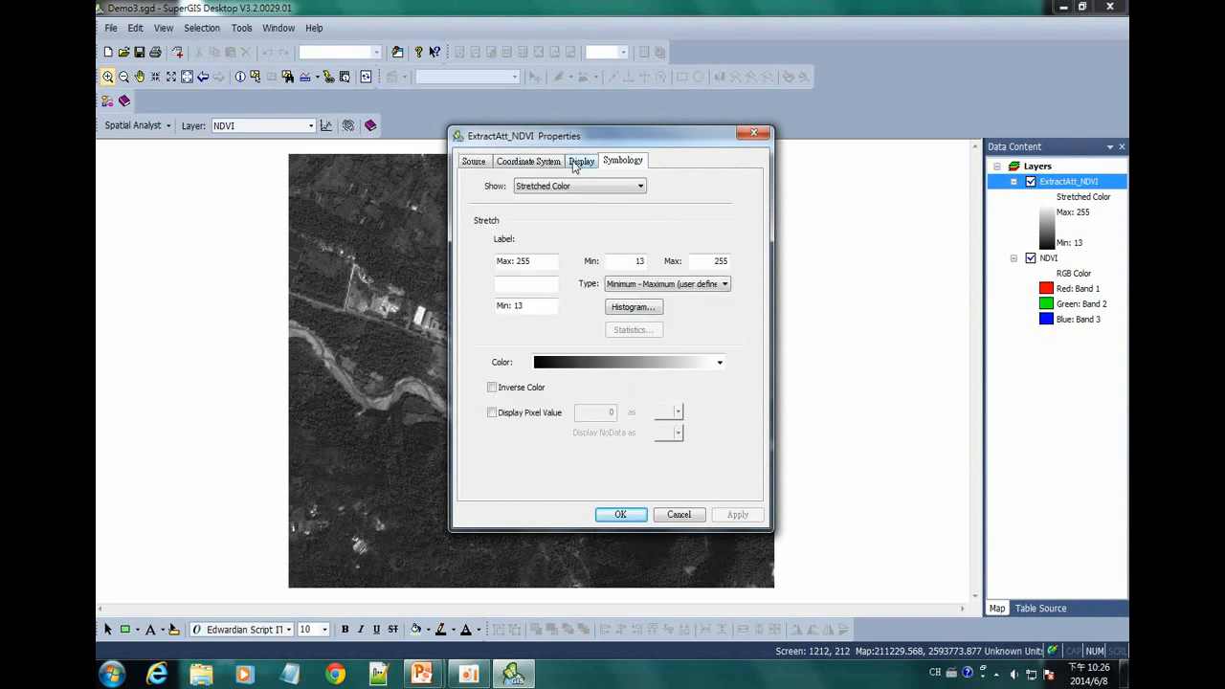
click(481, 165)
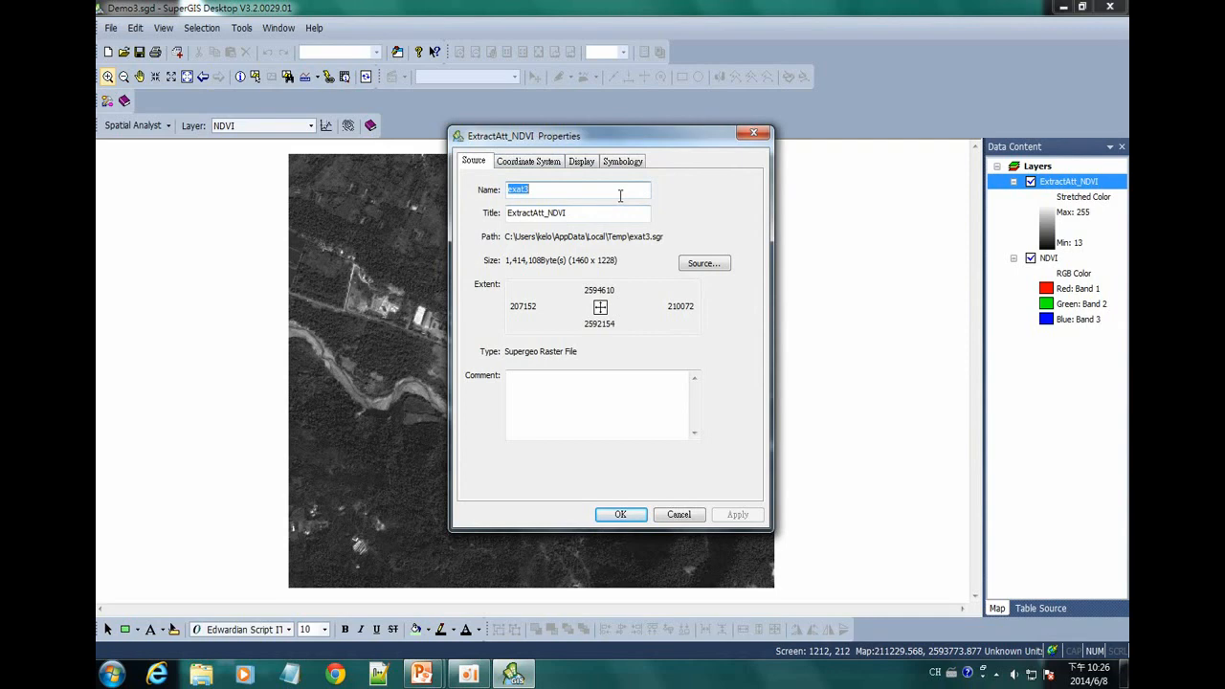
drag(619, 217, 507, 200)
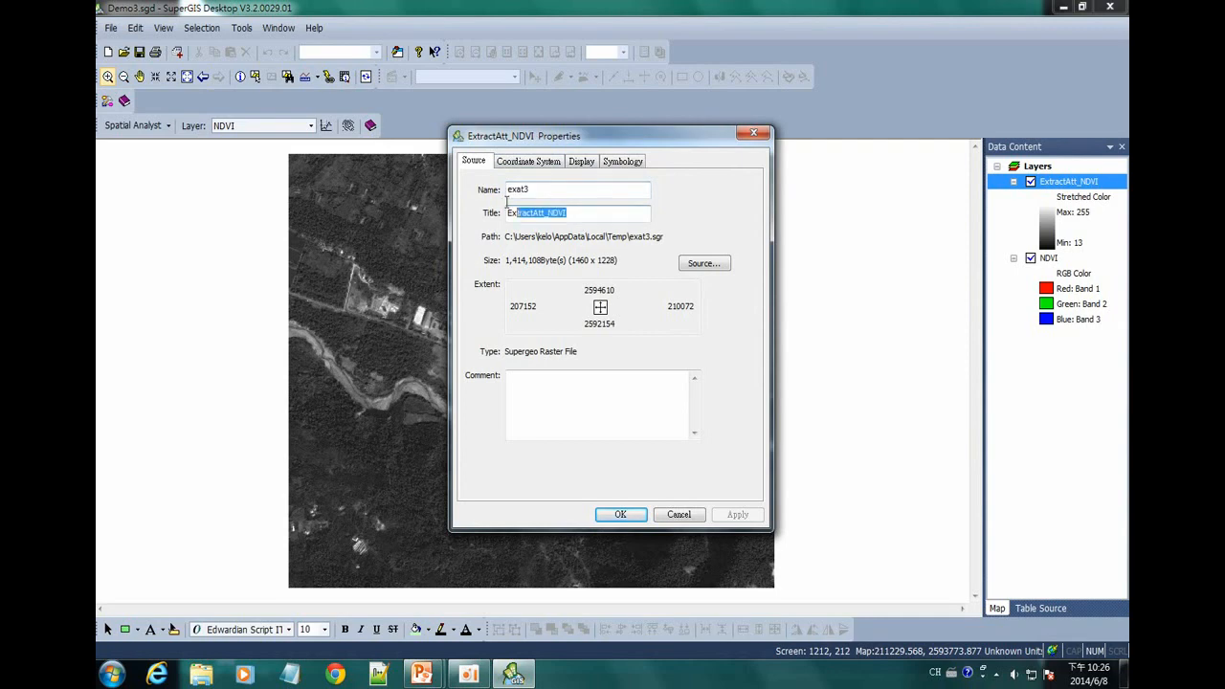
text(Red)
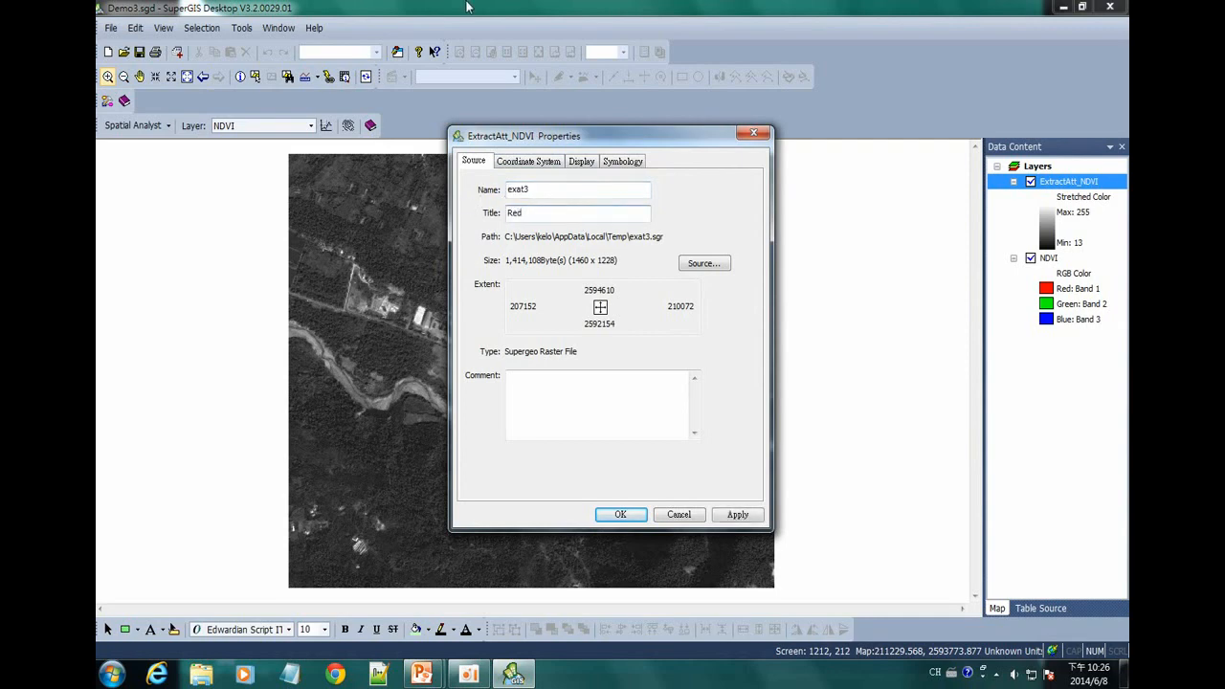
click(734, 514)
click(620, 514)
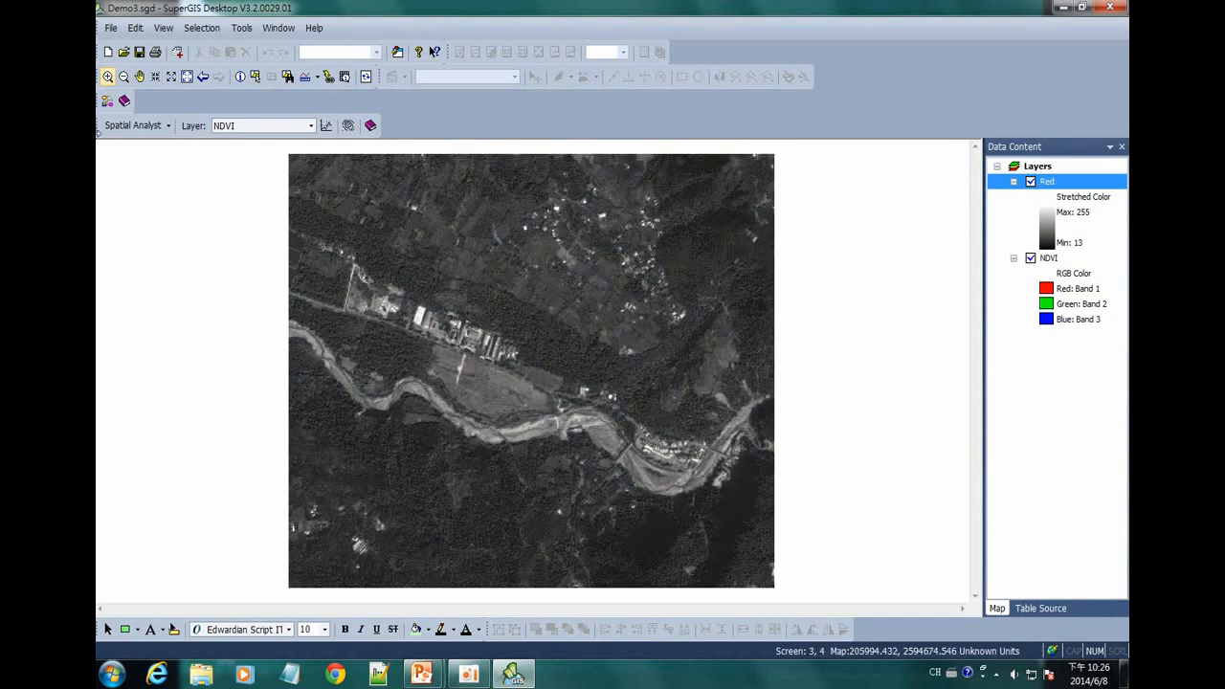
Start Extract by Attributes again with Band4 of the NDVI image as the input raster.
click(144, 126)
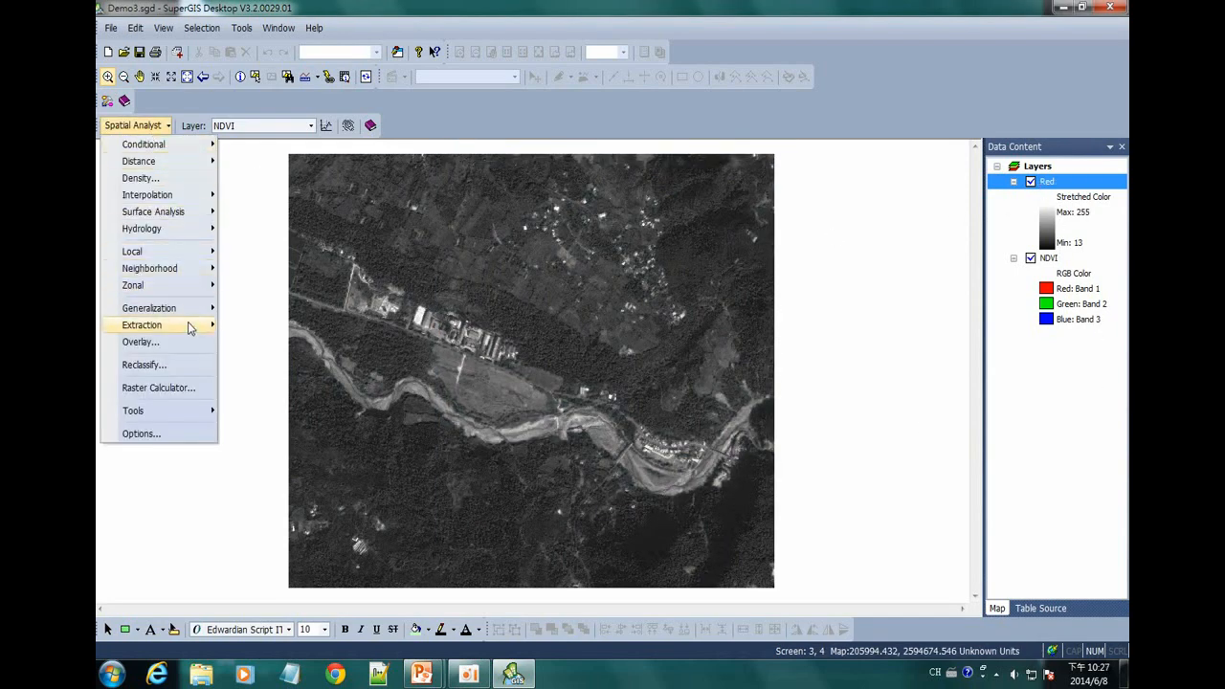
mouse_move(226, 329)
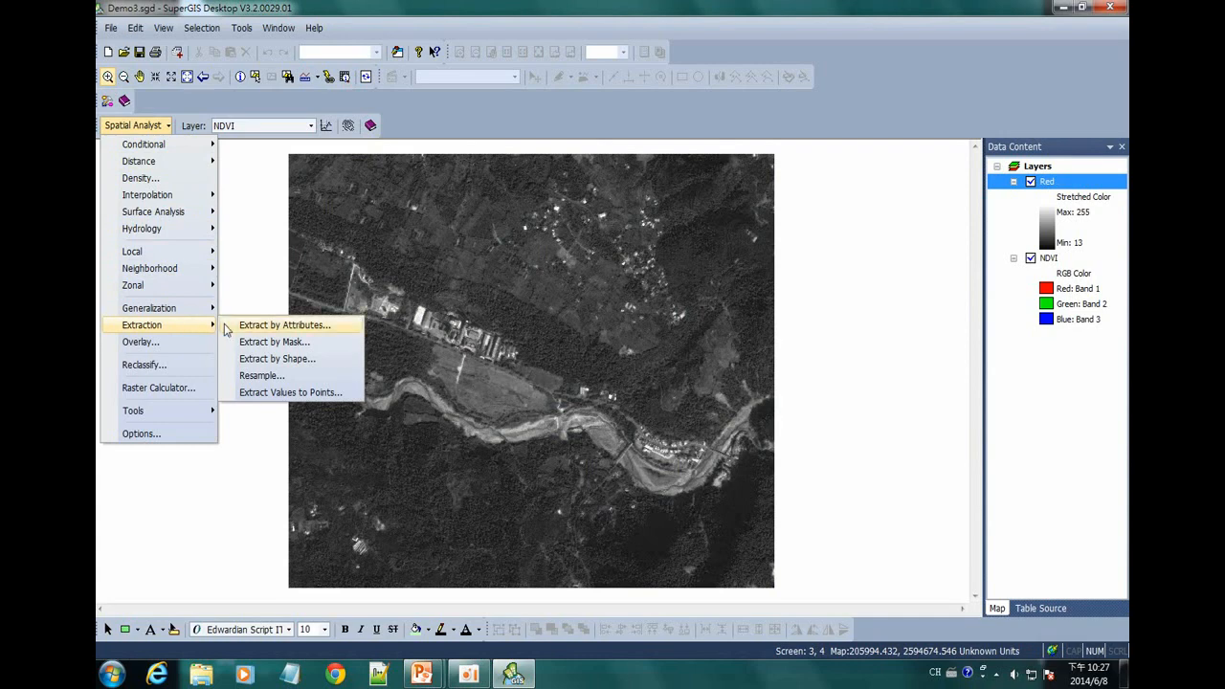
click(285, 328)
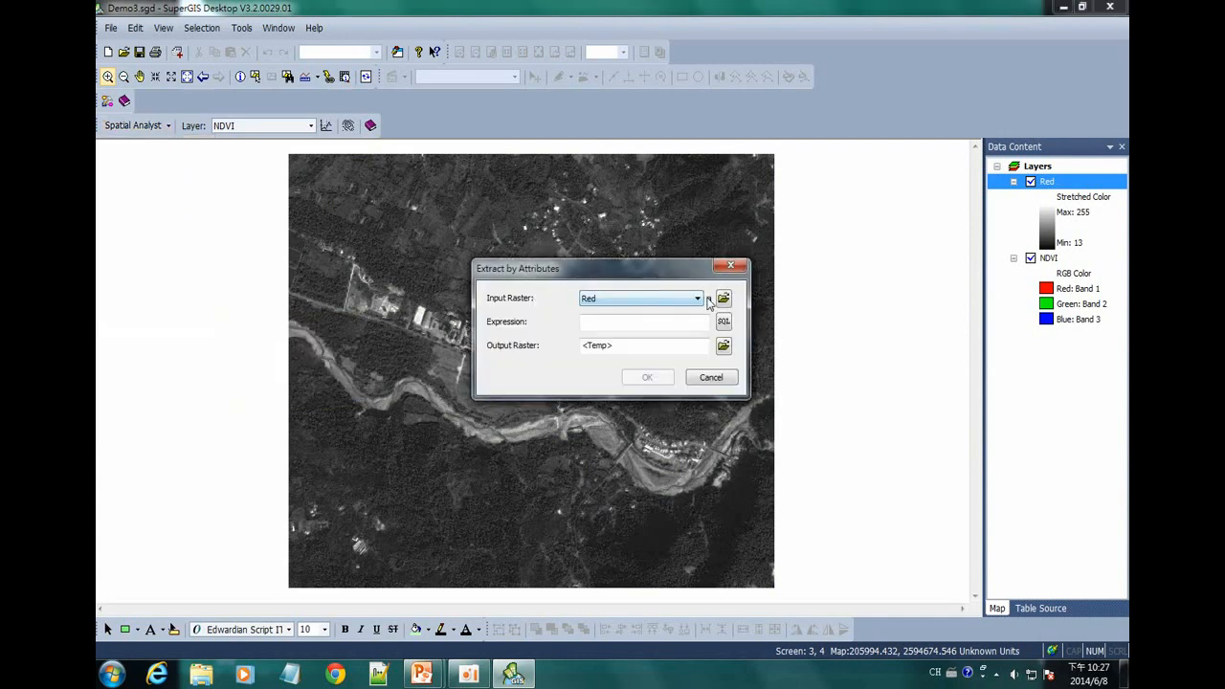
click(697, 299)
click(619, 319)
click(708, 299)
click(744, 362)
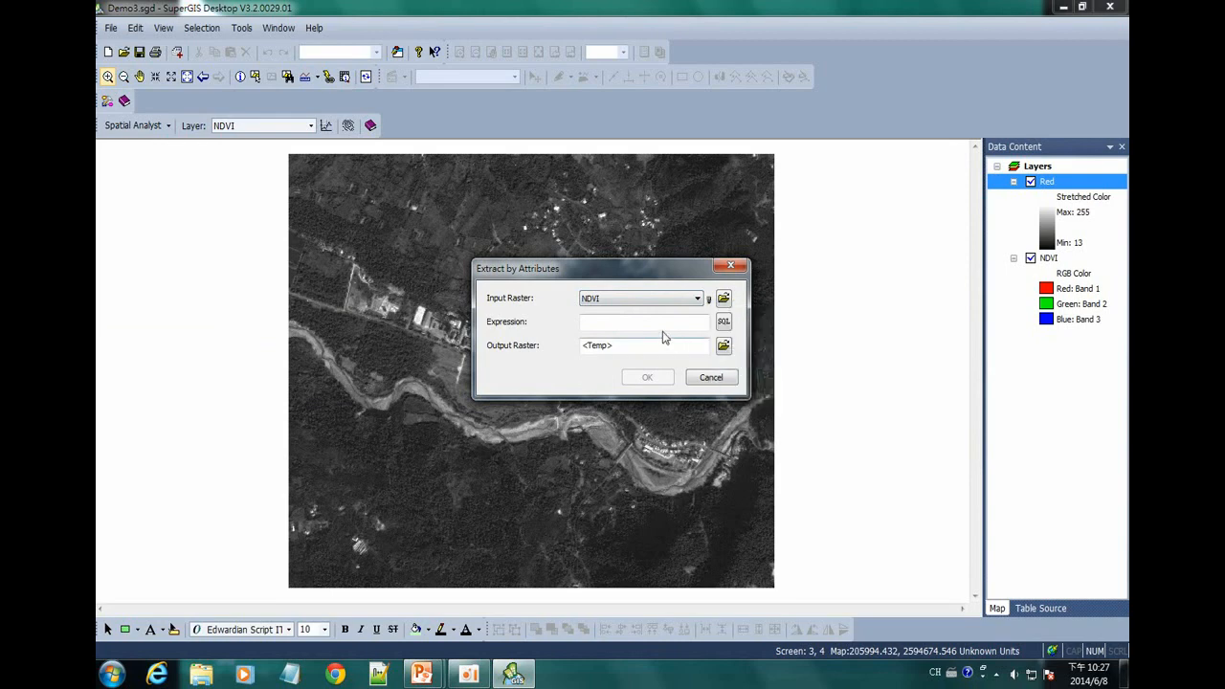
Set the expression to [Value] and extract Band4 to a temporary output raster.
click(724, 323)
double_click(510, 232)
click(659, 451)
click(648, 379)
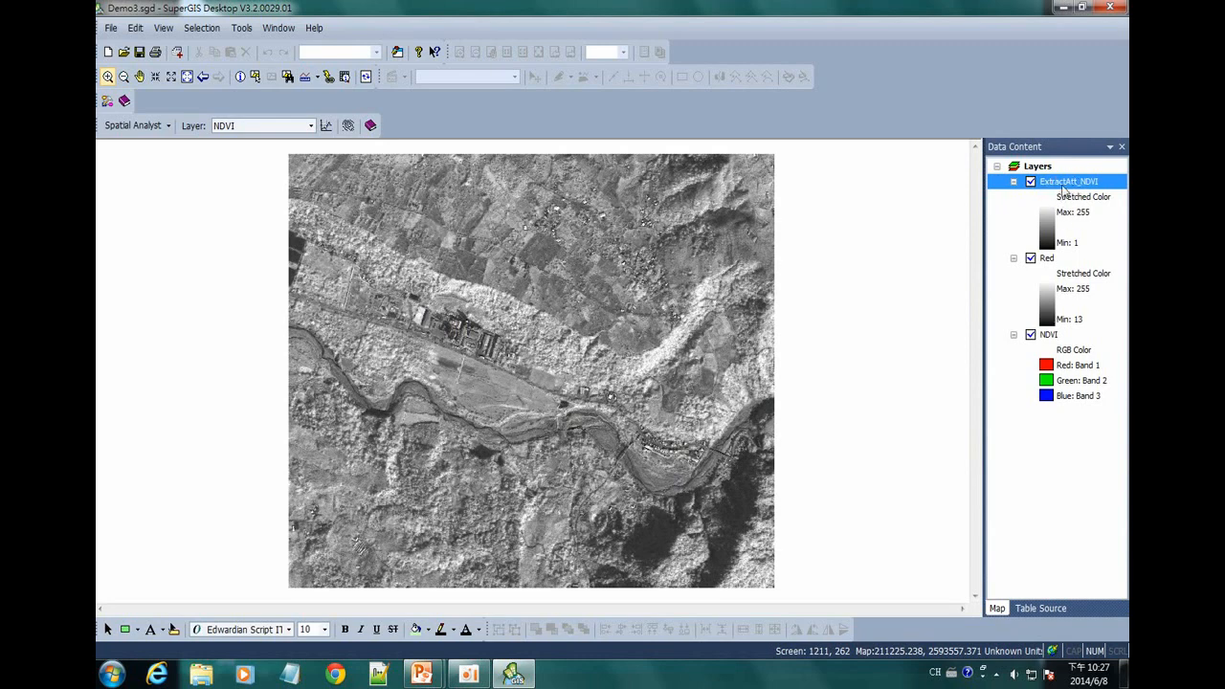
Change the title of the extracted Band4 layer to NIR in its properties.
right_click(1067, 188)
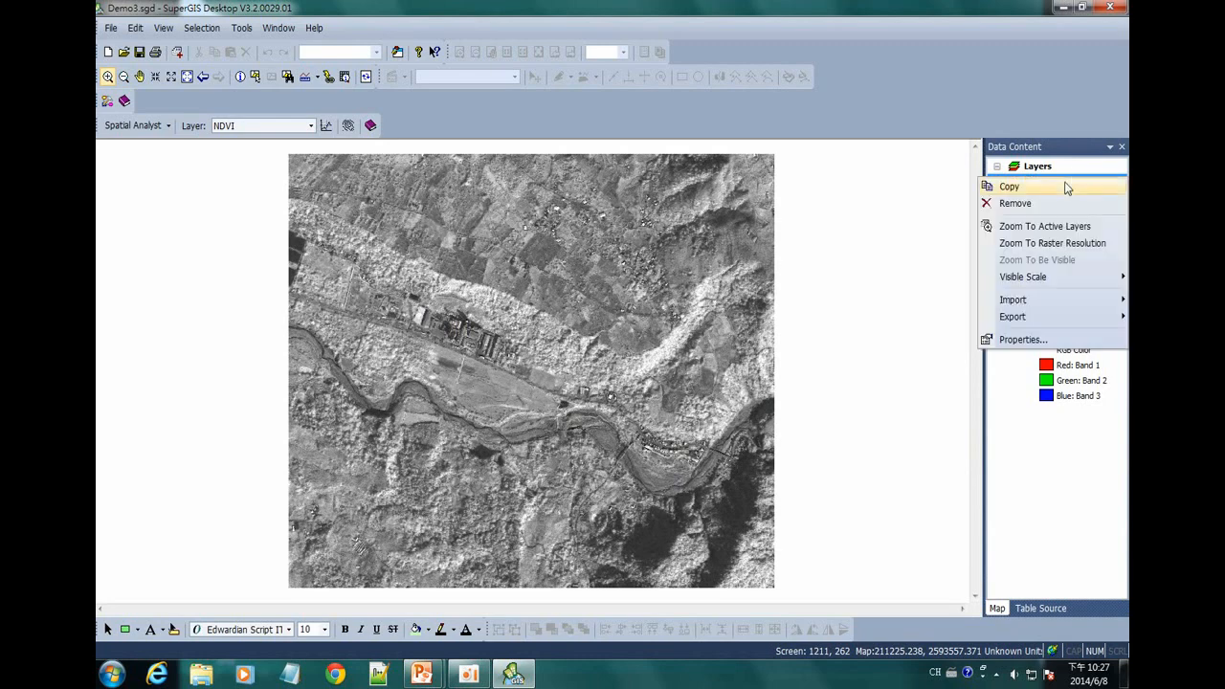
click(1024, 339)
drag(597, 213, 484, 215)
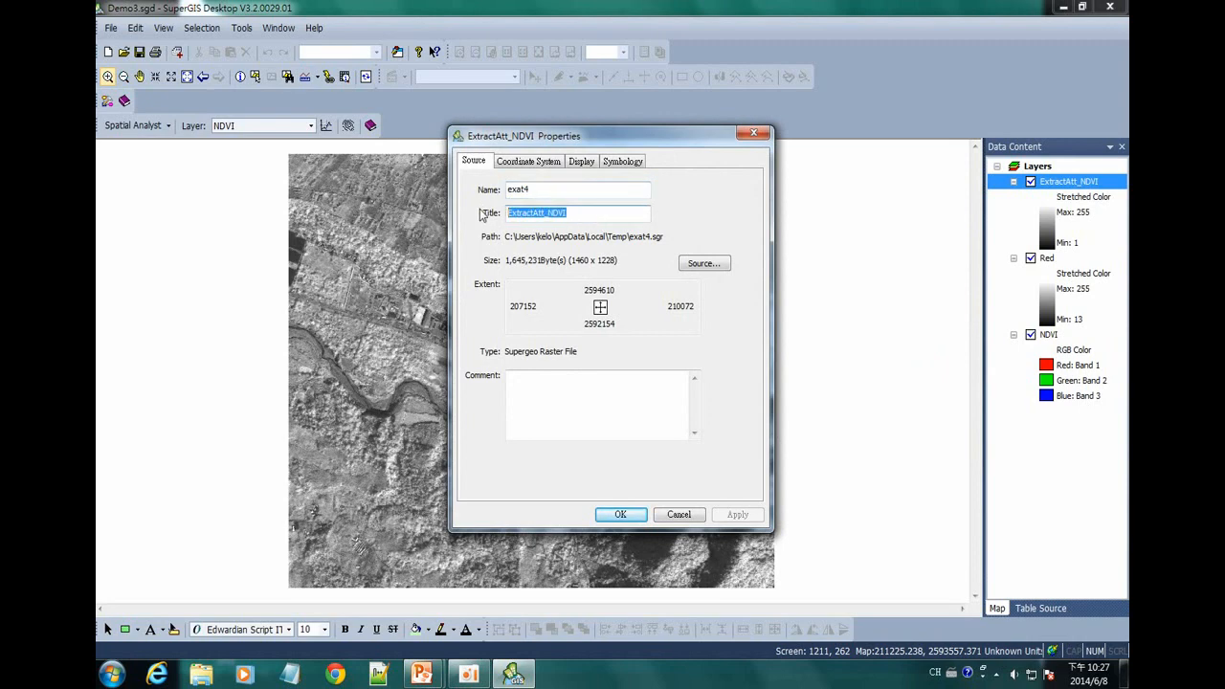
text(NI)
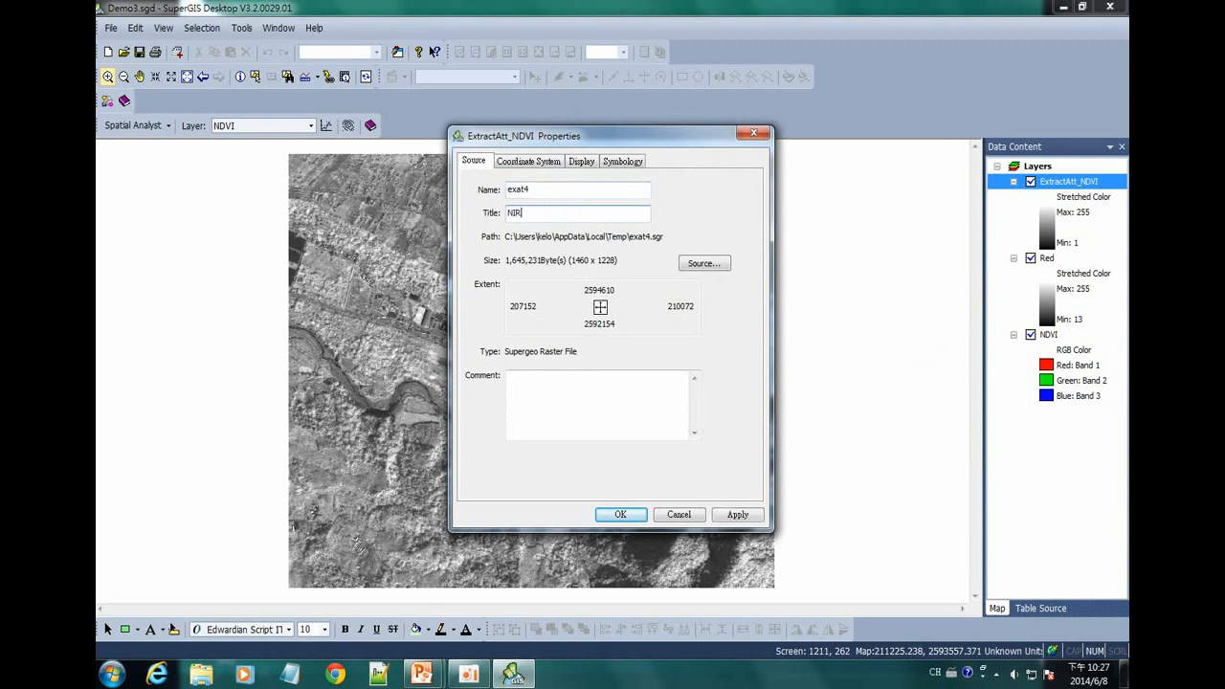
text(R)
click(737, 514)
click(621, 514)
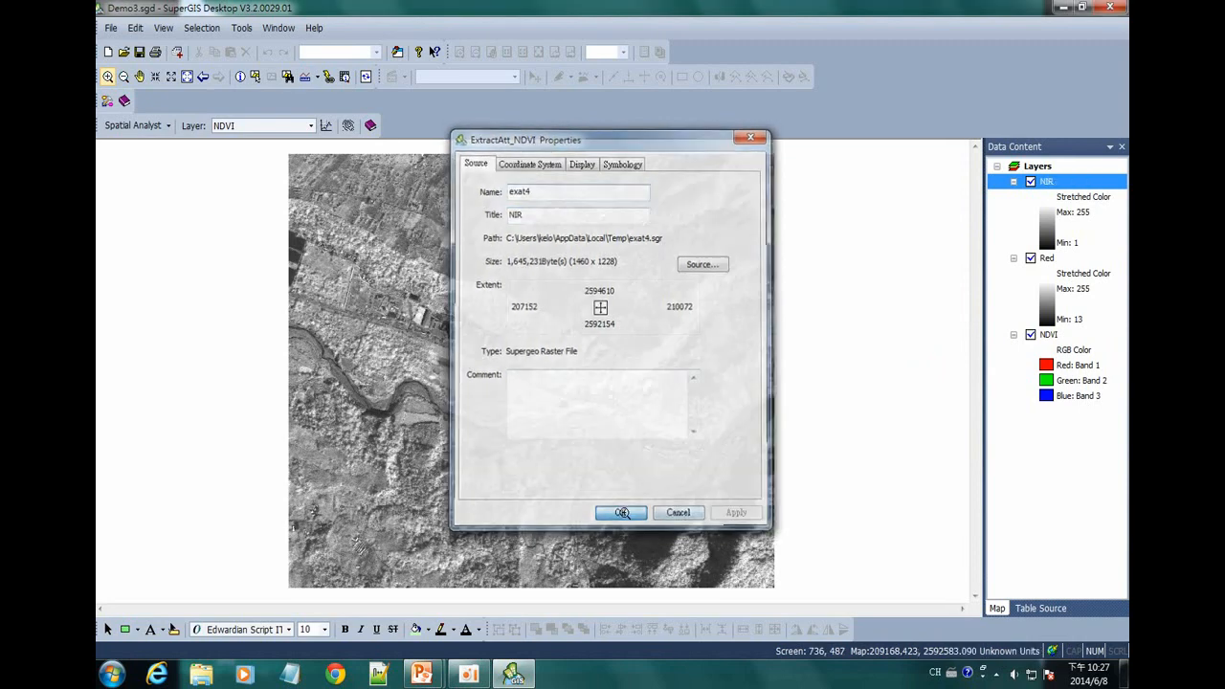
Start the NDVI raster processing tool with NIR as the input infrared band and Red as the input red band.
click(1050, 260)
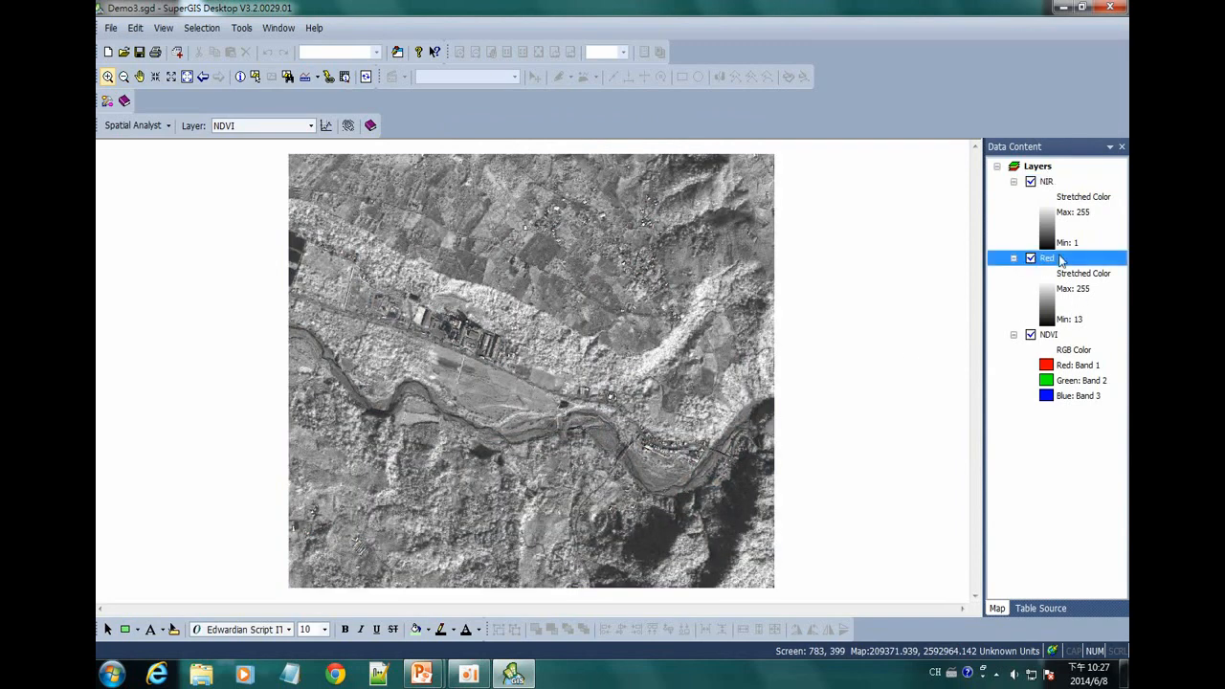
click(1053, 182)
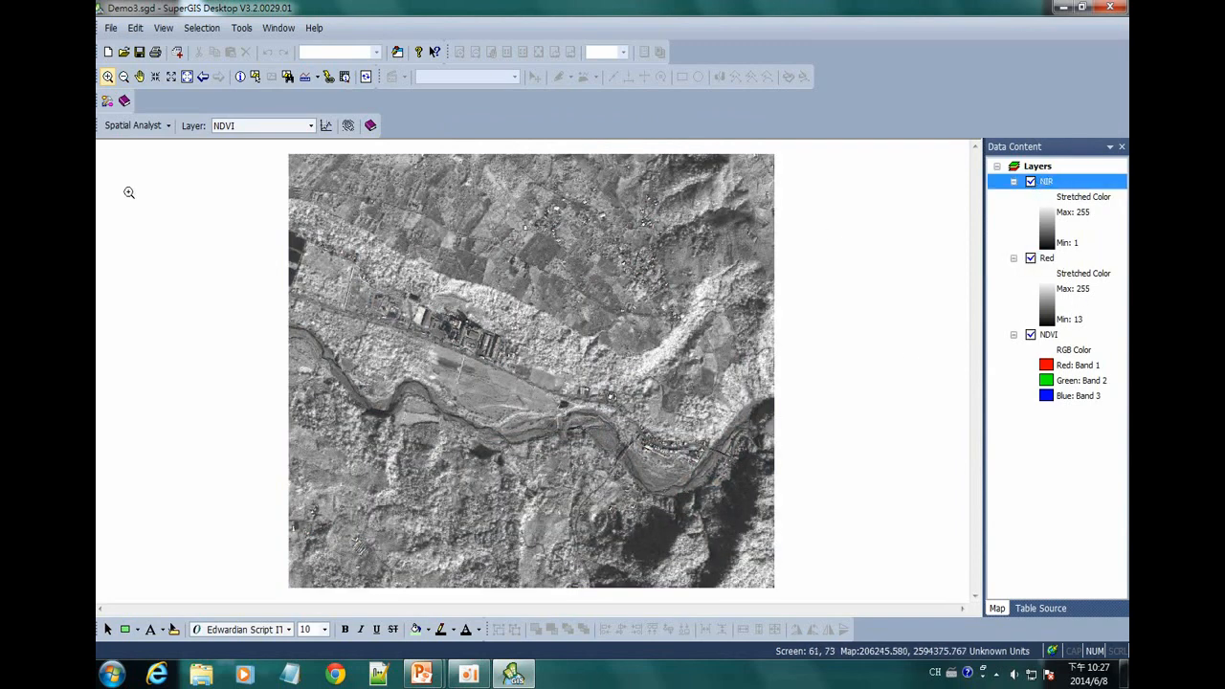
click(107, 100)
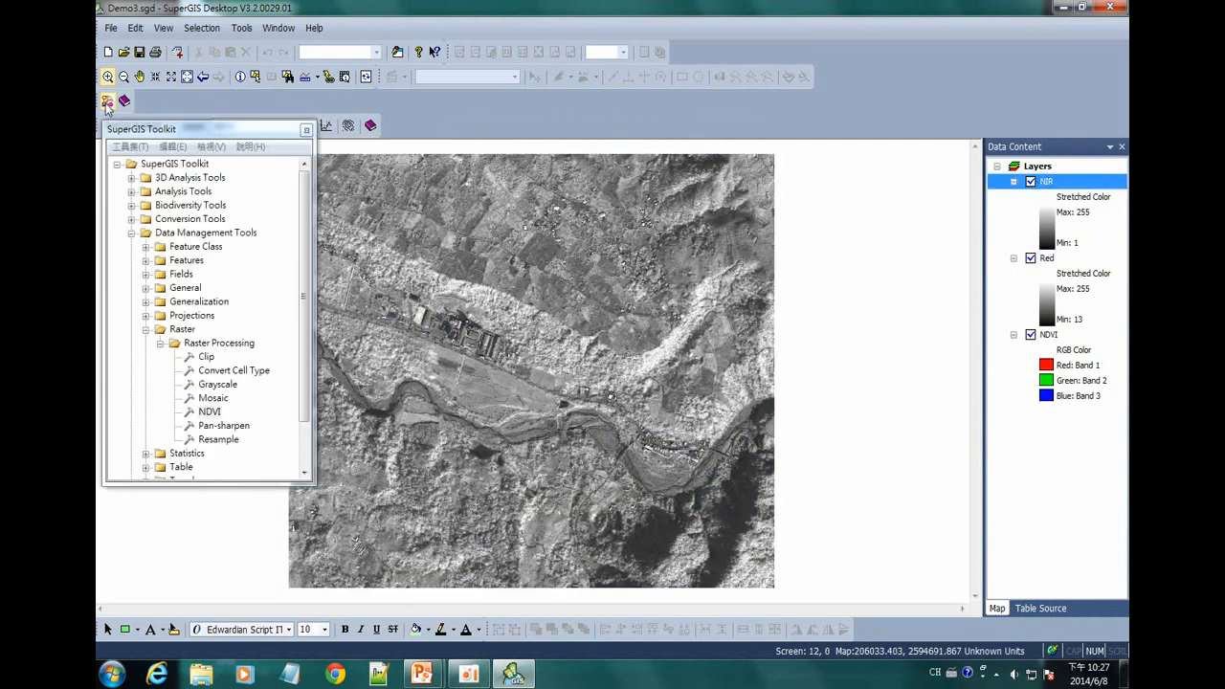
double_click(209, 413)
drag(773, 212, 807, 326)
click(892, 372)
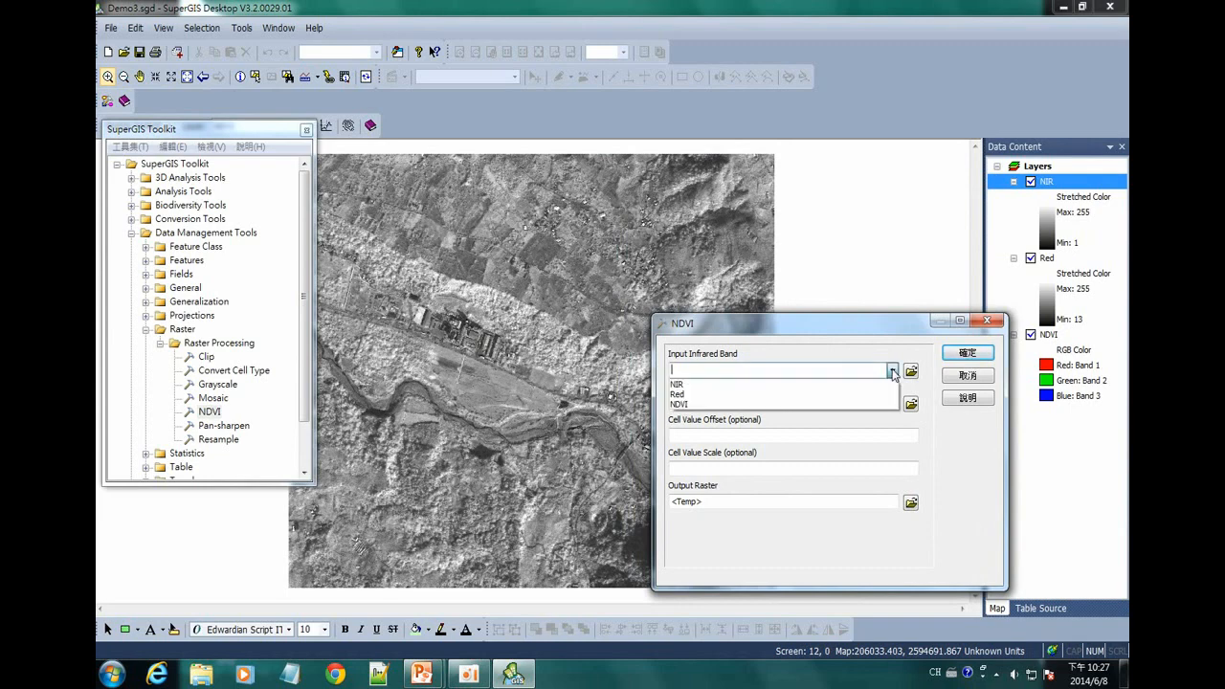
click(829, 385)
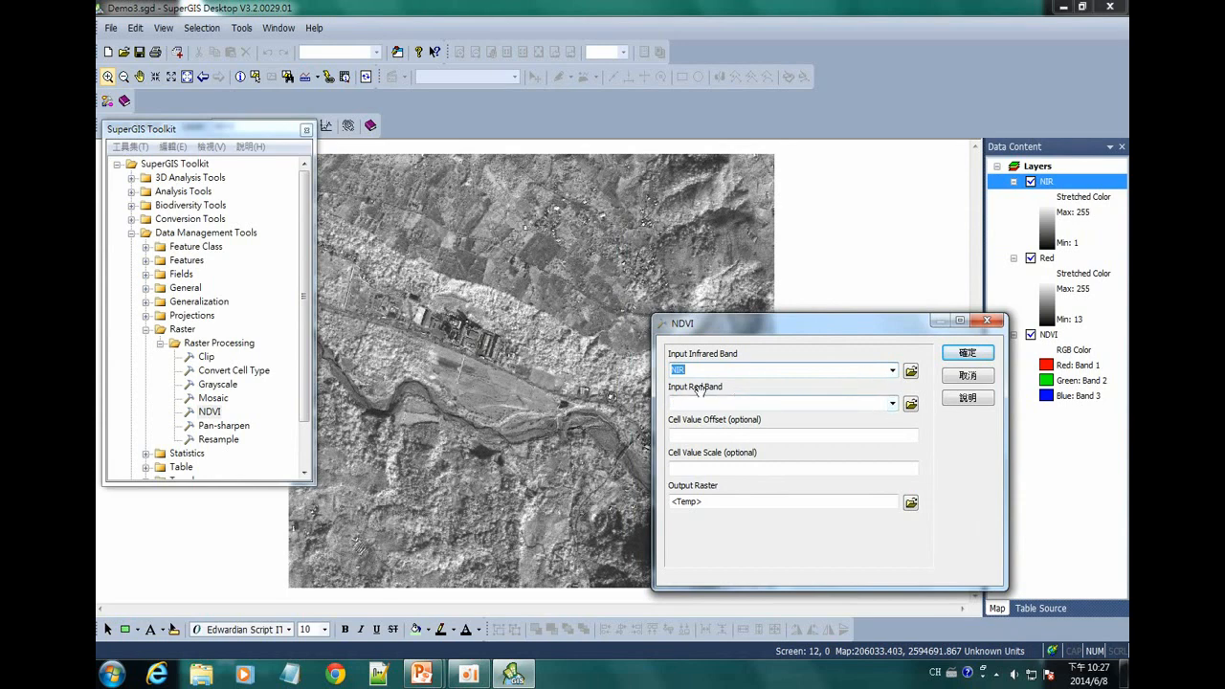
click(891, 404)
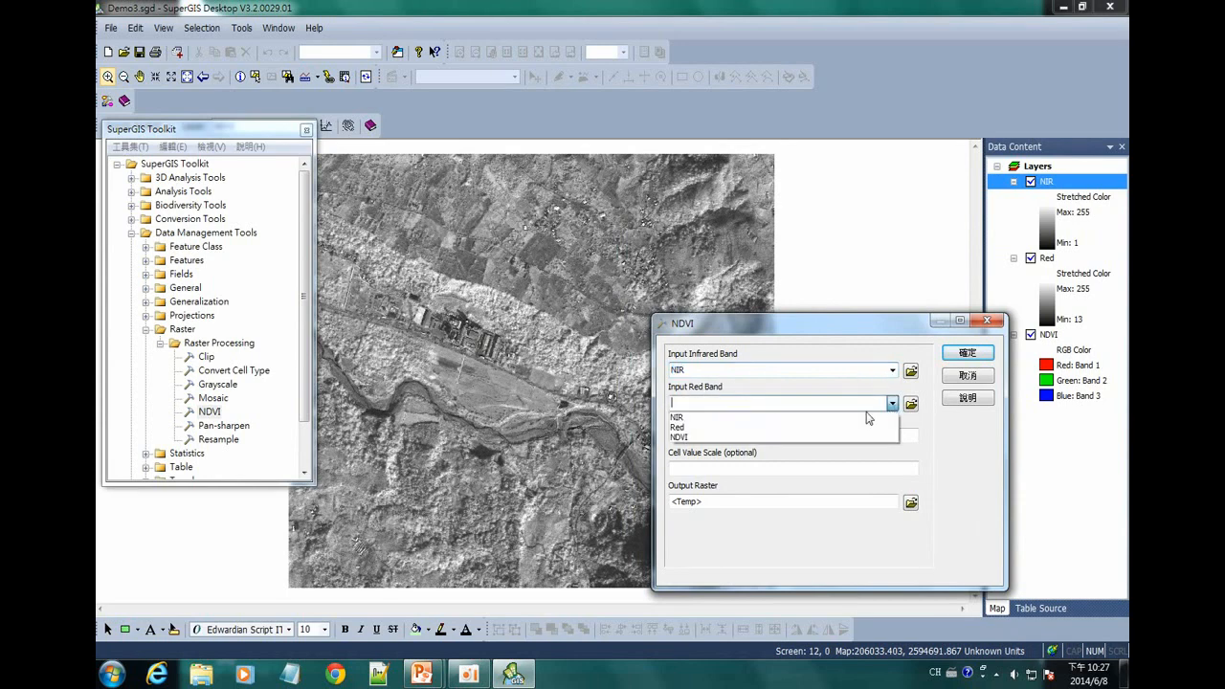
click(846, 426)
click(794, 468)
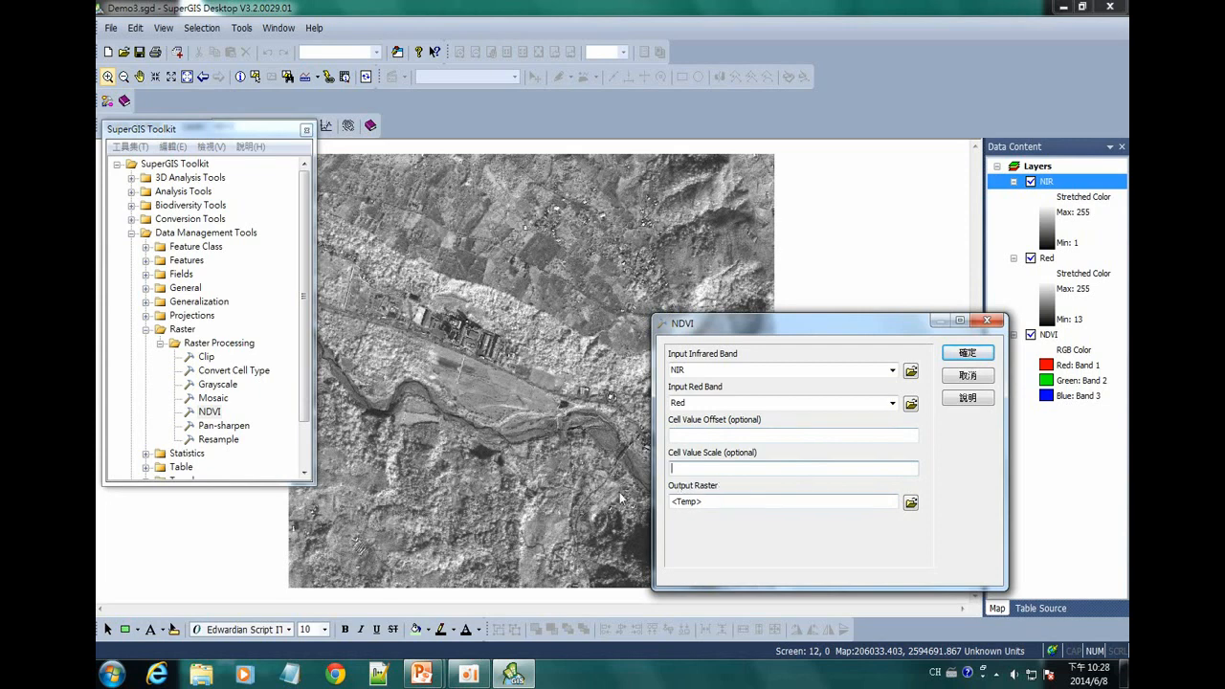
Set the output raster to NDVI_R in the DemoData folder and run the NDVI calculation.
click(910, 504)
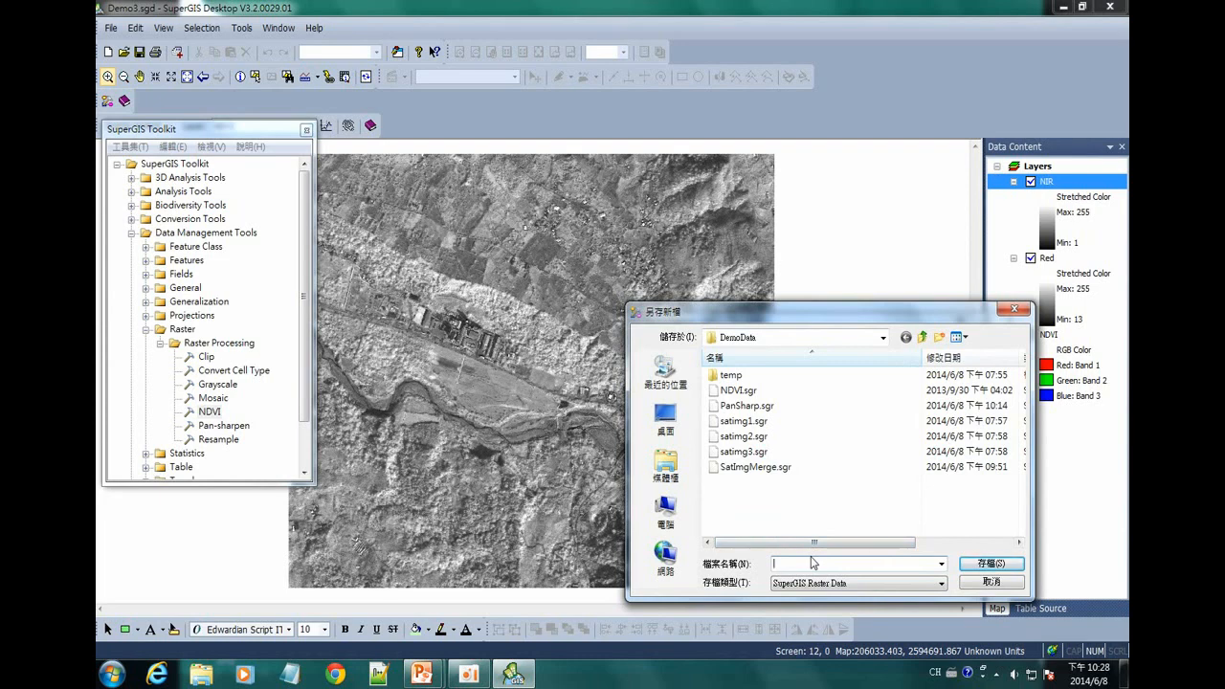
text(NDVI)
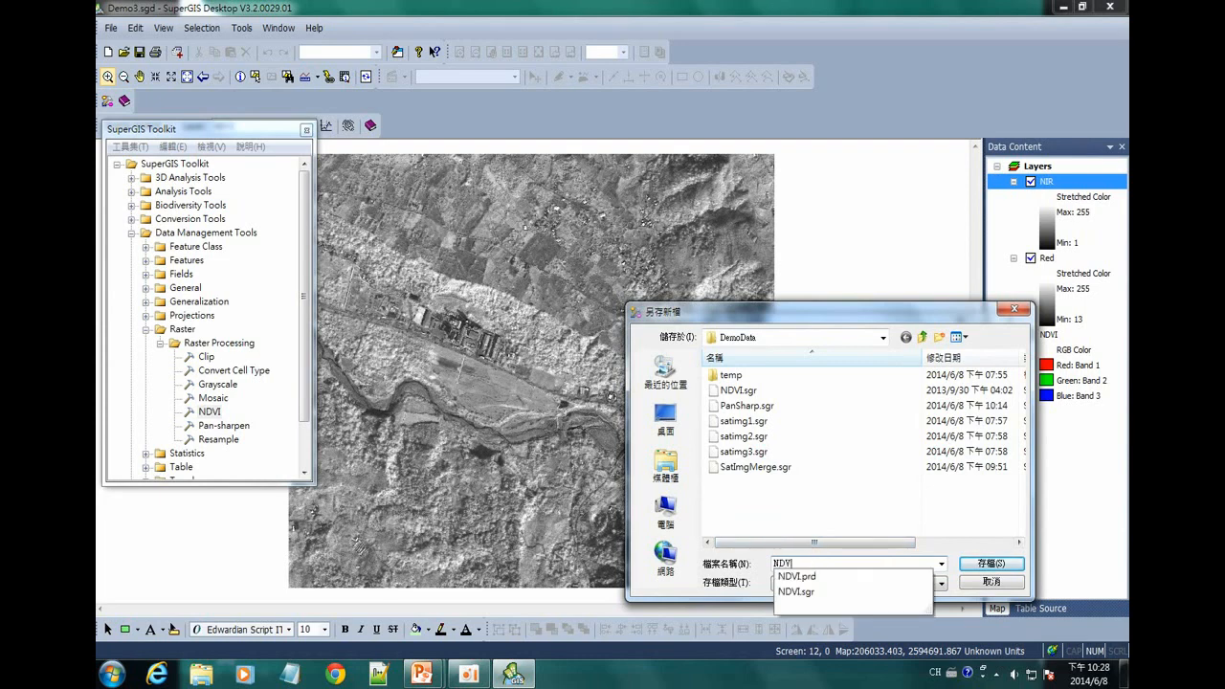
text(_R)
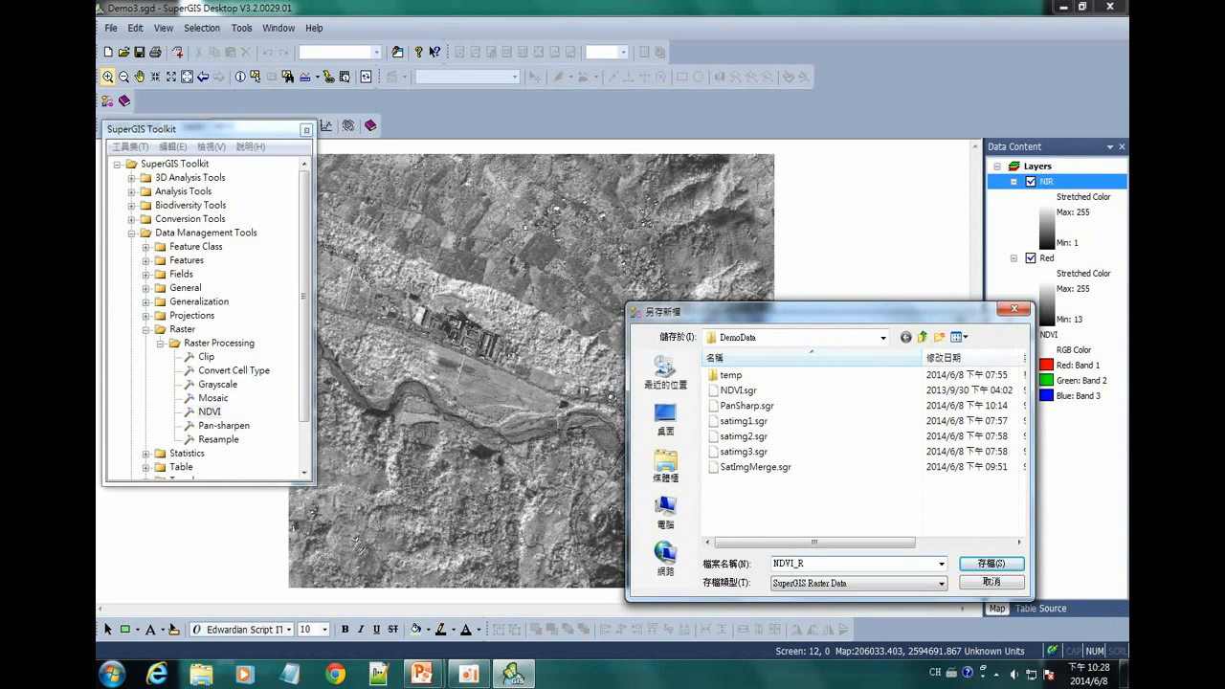
click(972, 564)
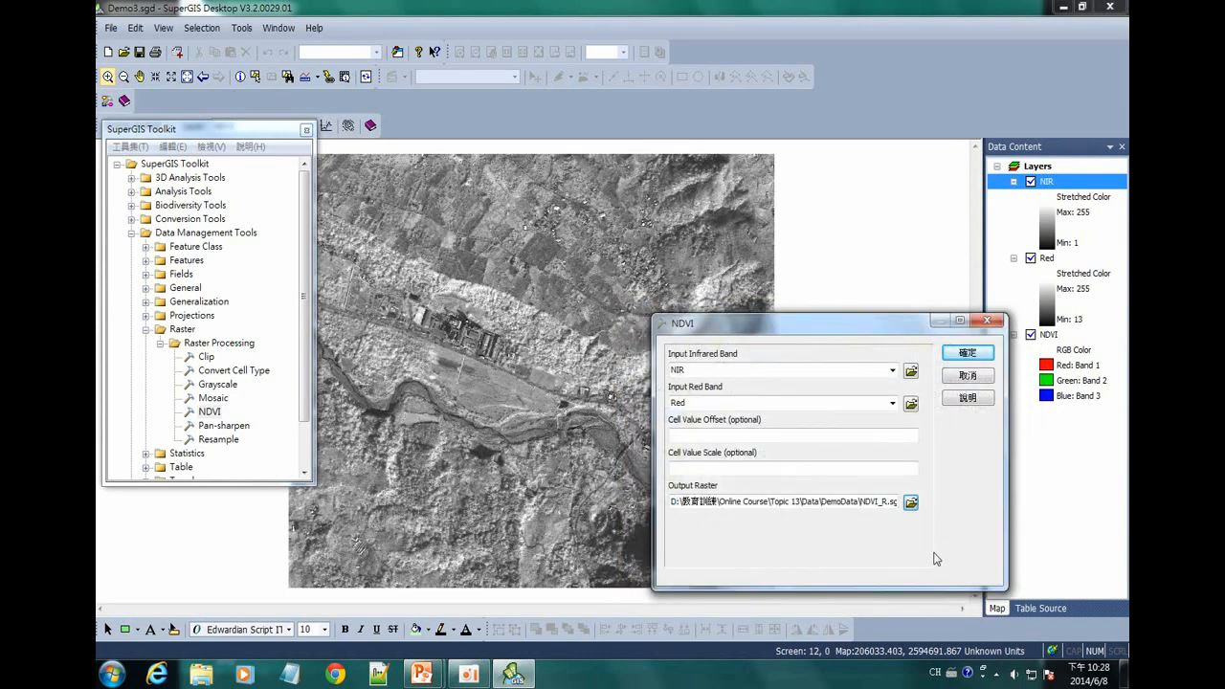
click(962, 360)
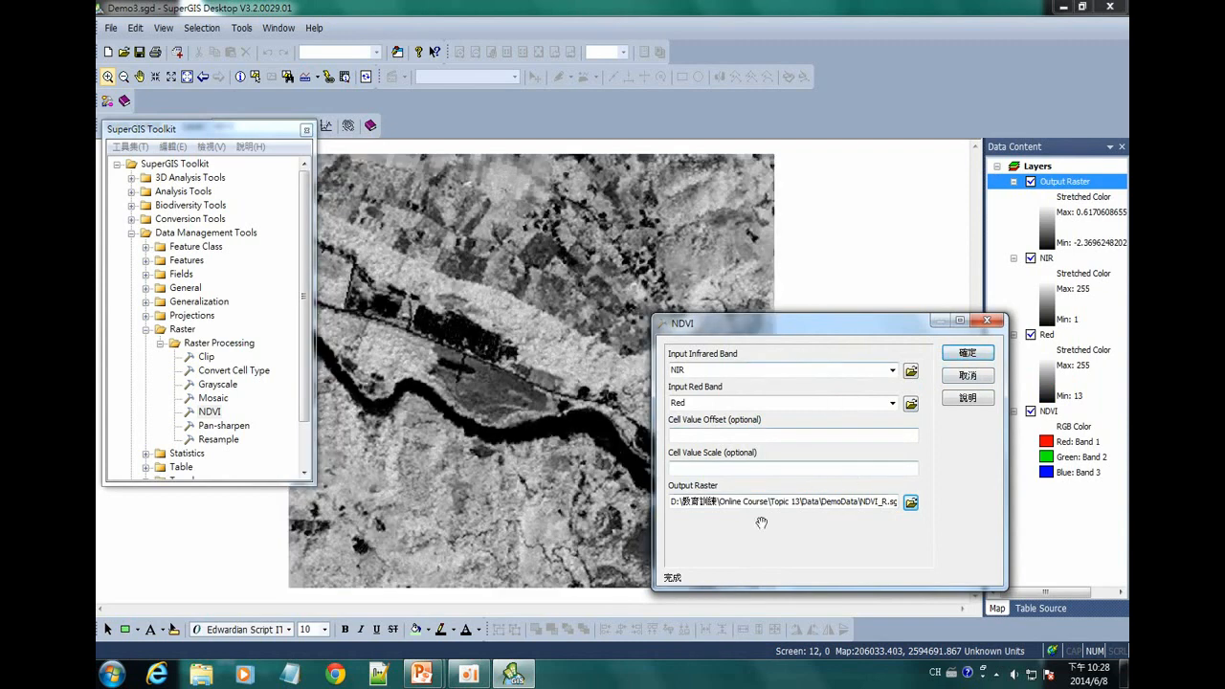
click(987, 320)
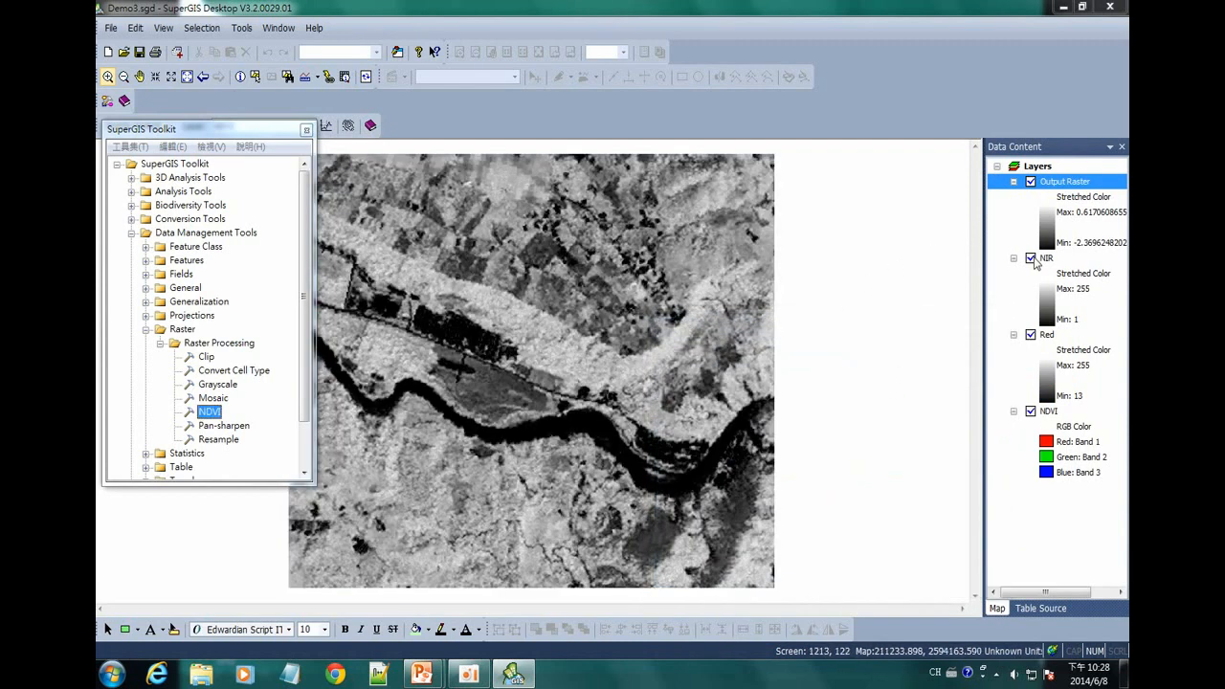
Hide the NIR and Red layers and place the NDVI image directly beneath Output Raster for comparison.
click(1052, 259)
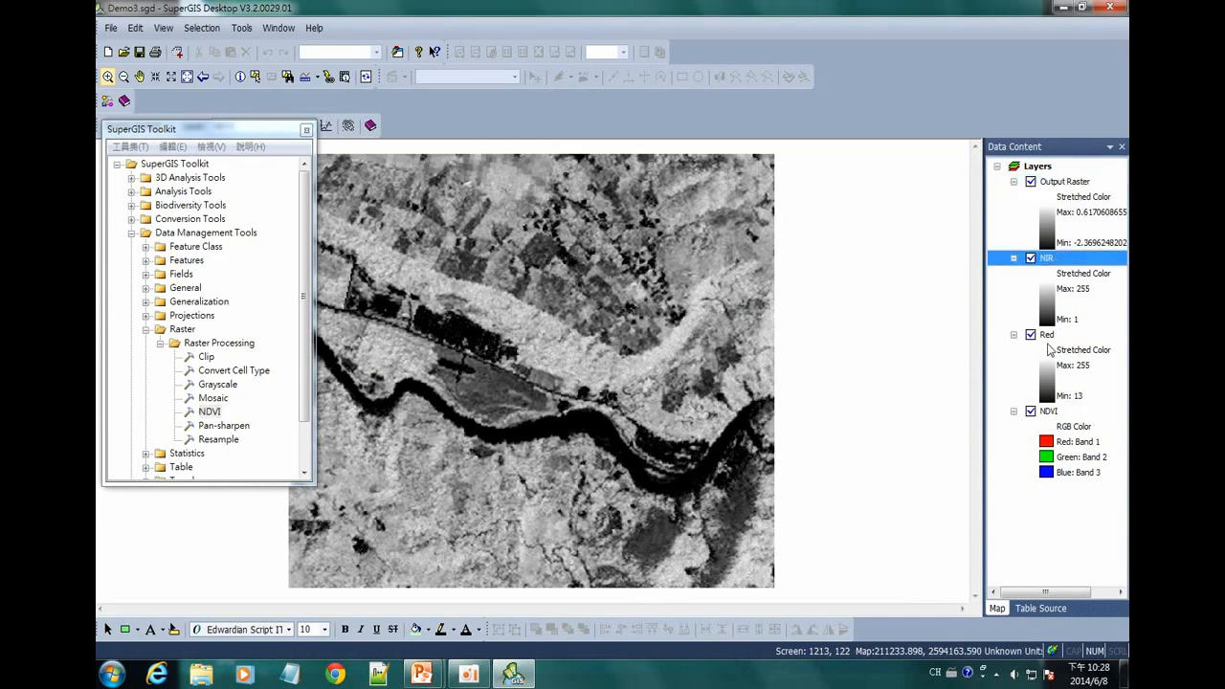
ctrl+click(1053, 336)
click(1030, 259)
click(1031, 335)
drag(1055, 410, 1057, 261)
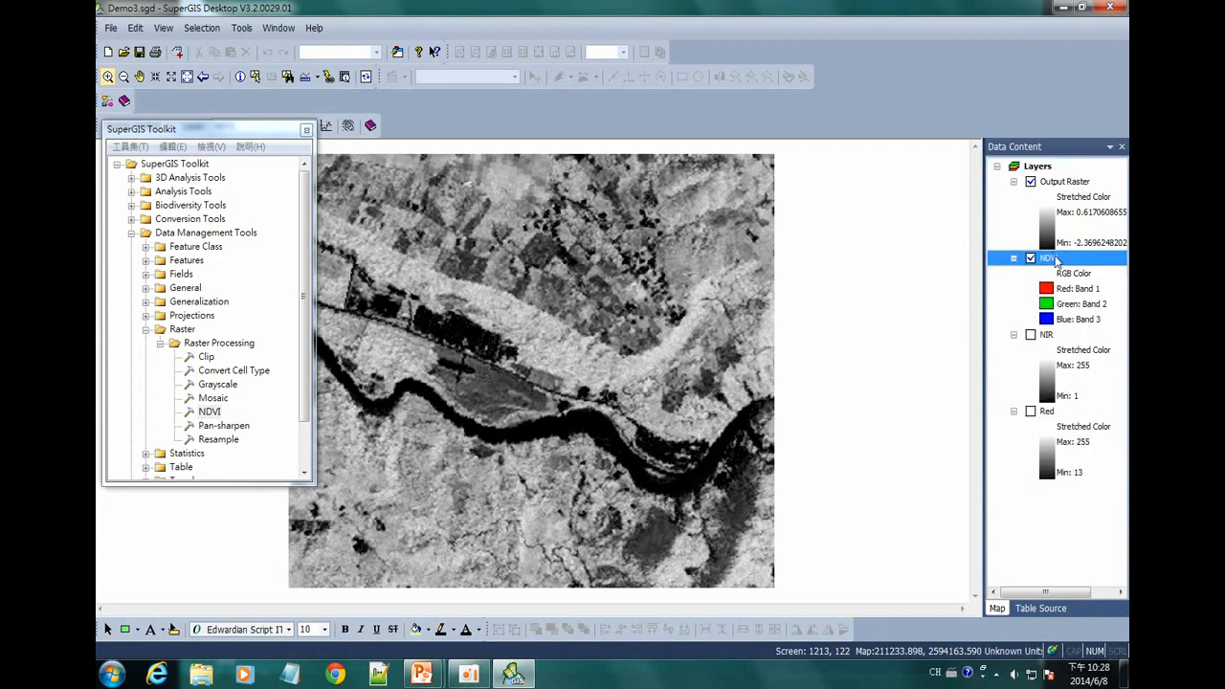
click(1031, 181)
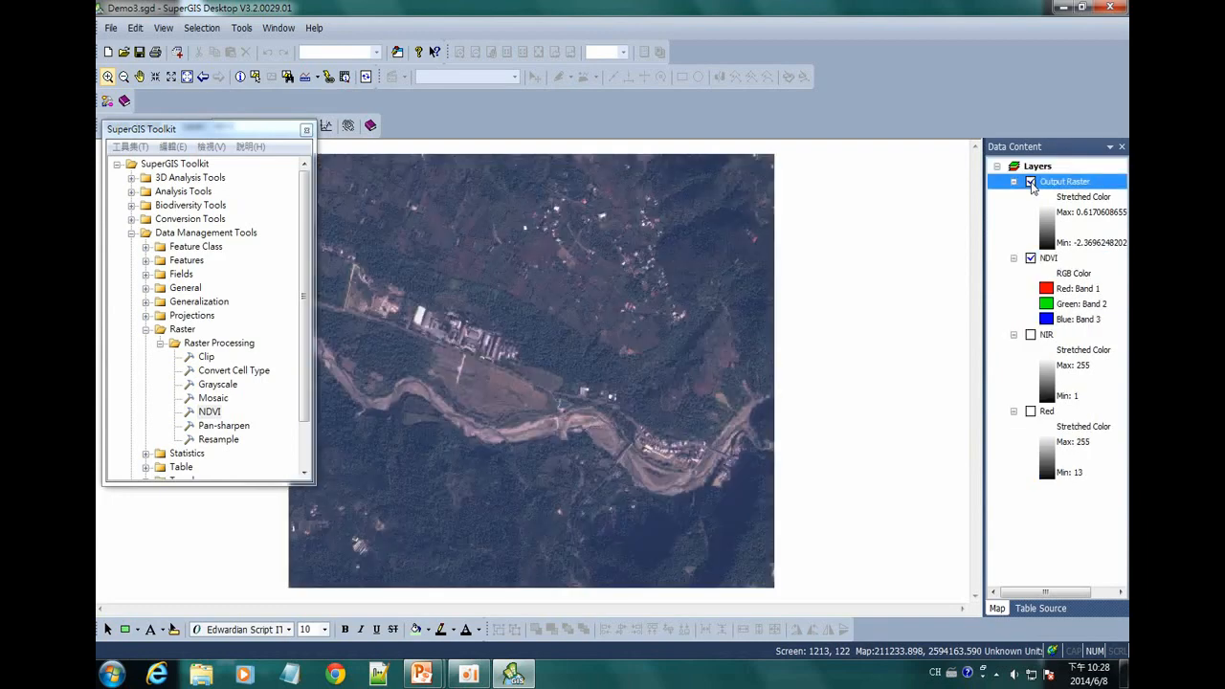
click(1031, 182)
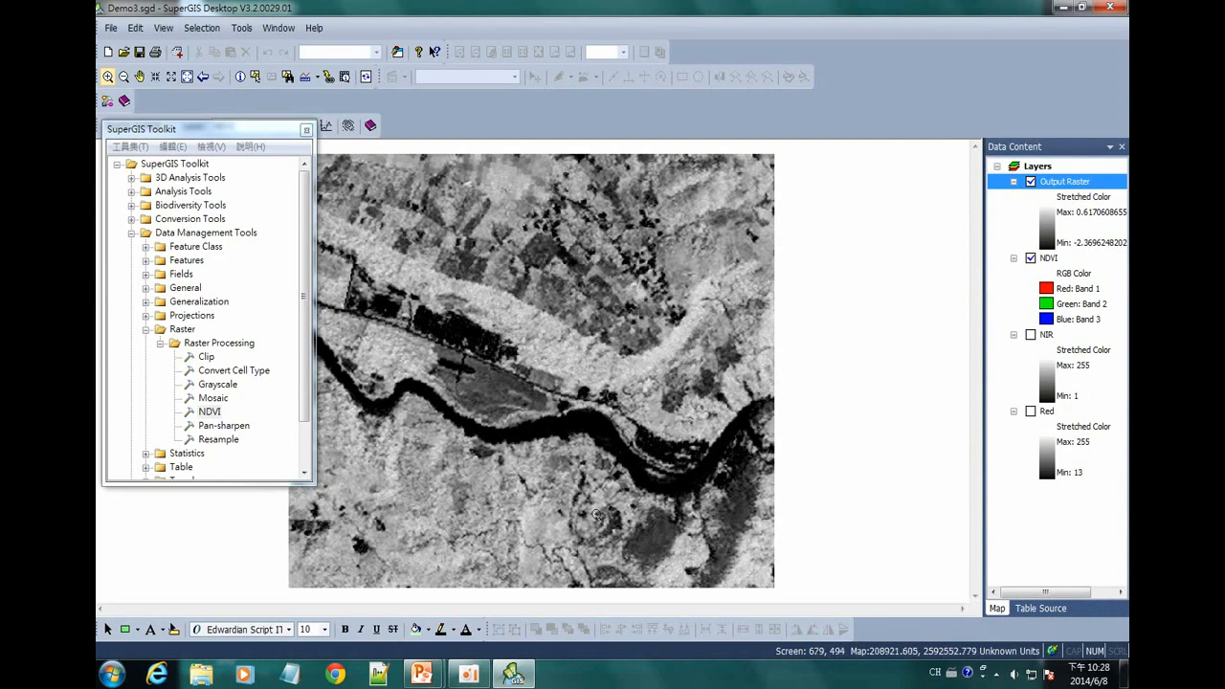
Apply a green-yellow-red stretched color ramp to the Output Raster layer in its symbology properties.
right_click(1059, 183)
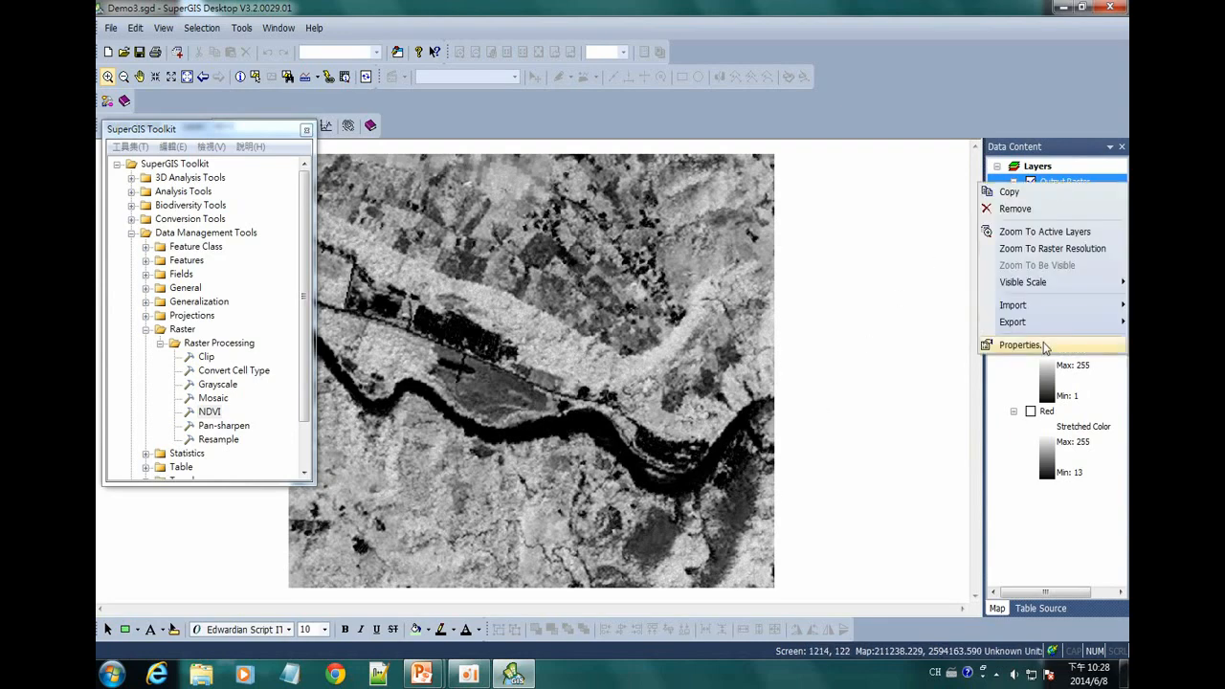
click(1046, 348)
click(633, 164)
drag(640, 141, 867, 142)
click(946, 365)
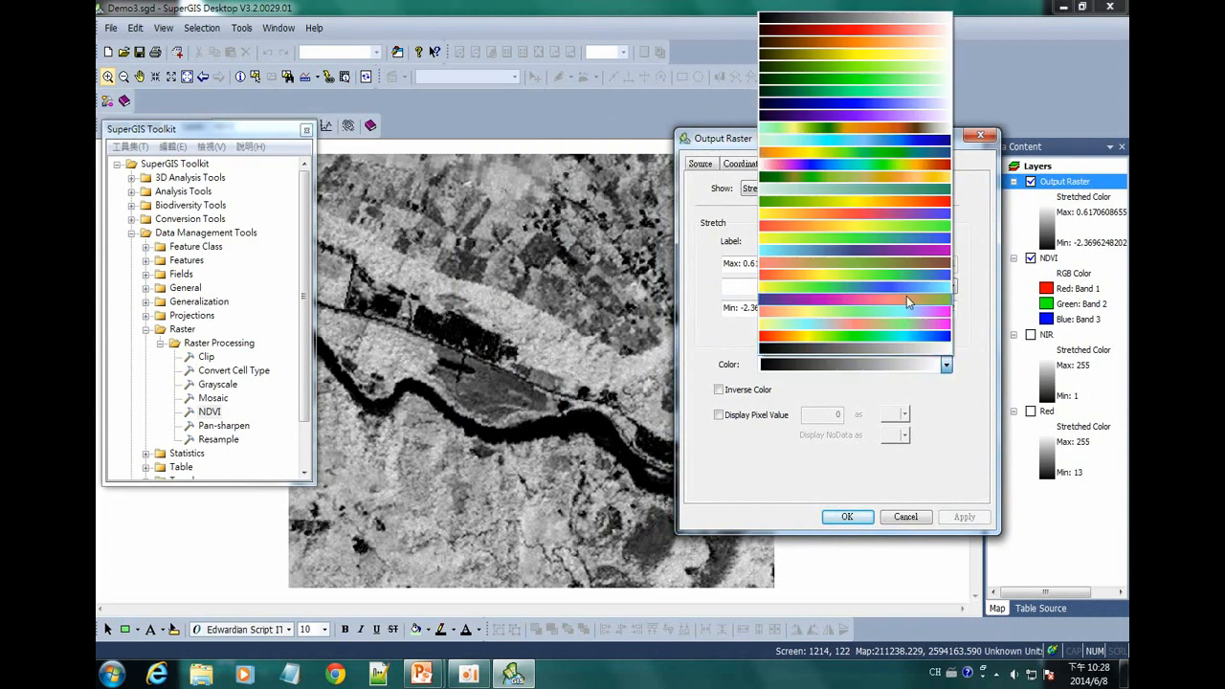
click(936, 202)
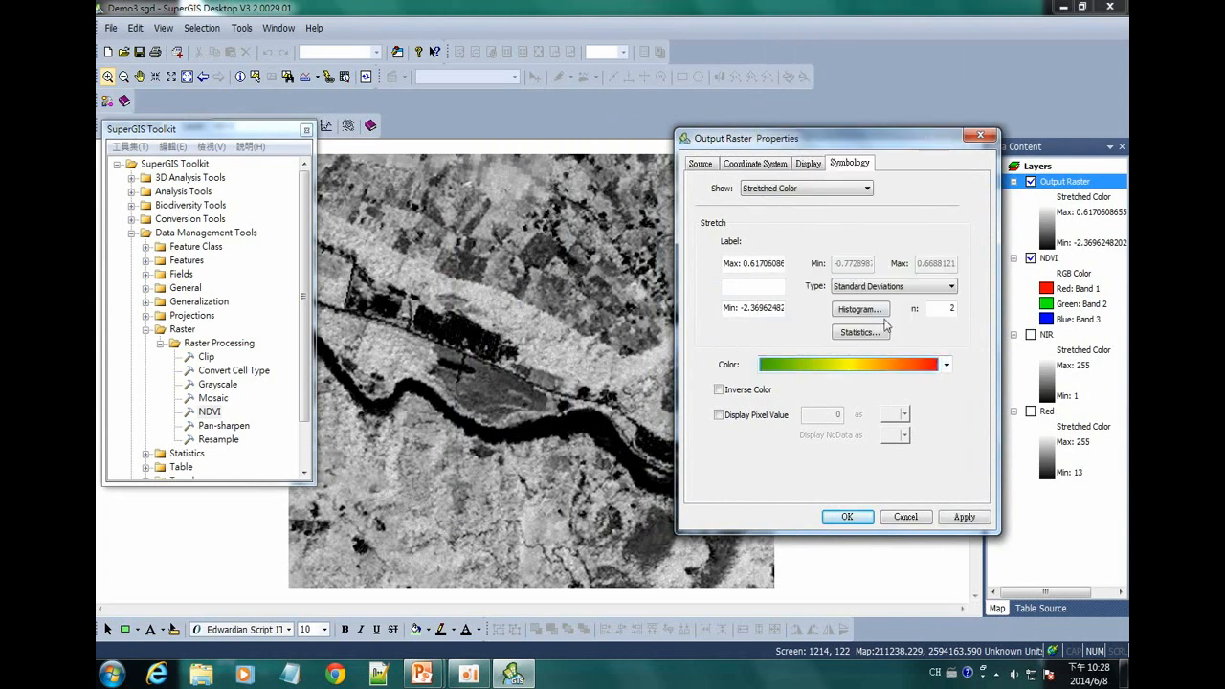
click(962, 518)
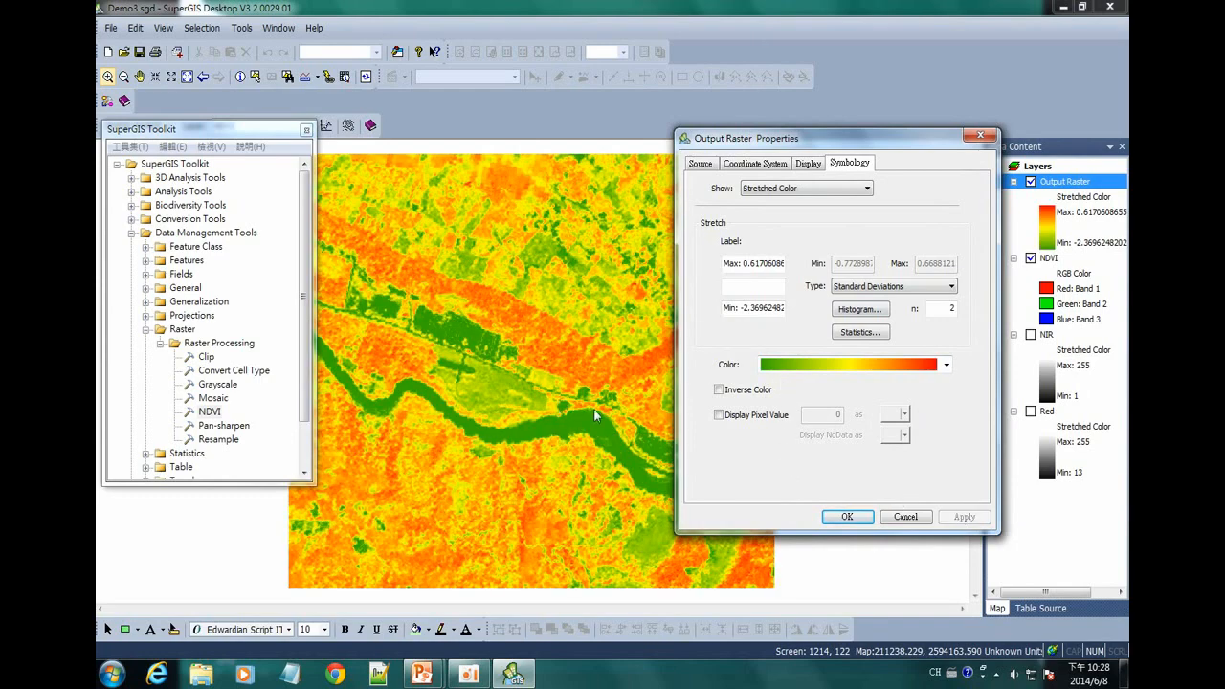
click(848, 517)
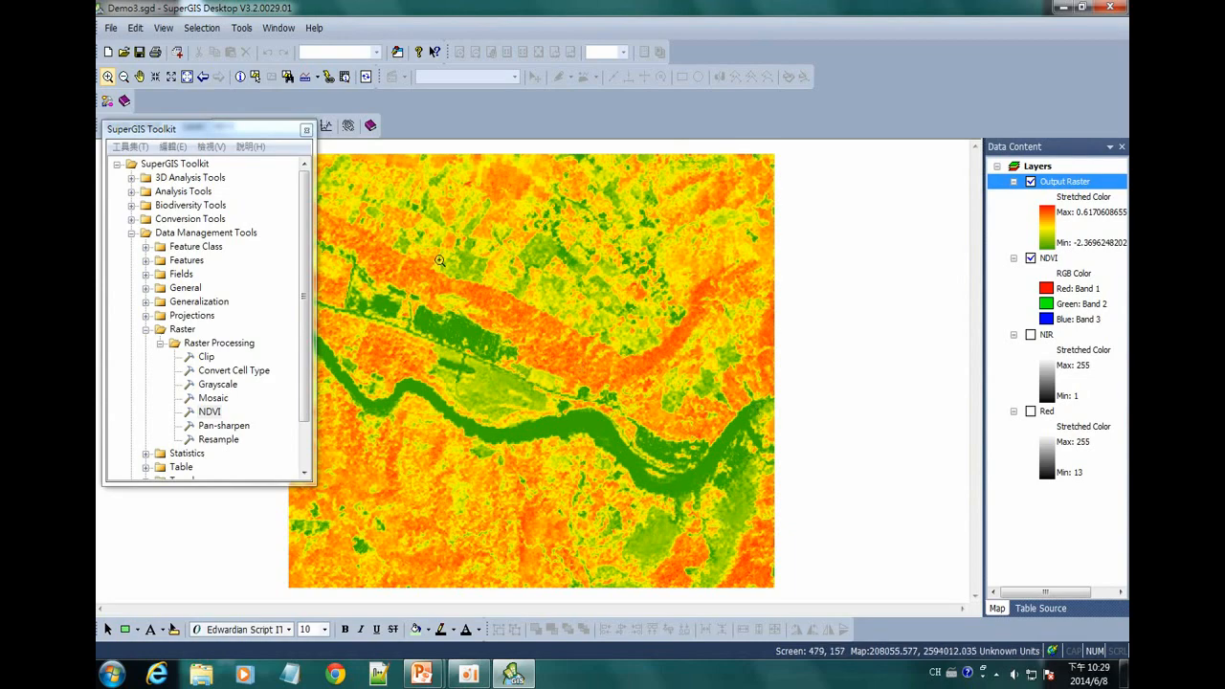
Compare the colored Output Raster with the NDVI image around the river and the forest south of it.
drag(677, 491, 438, 257)
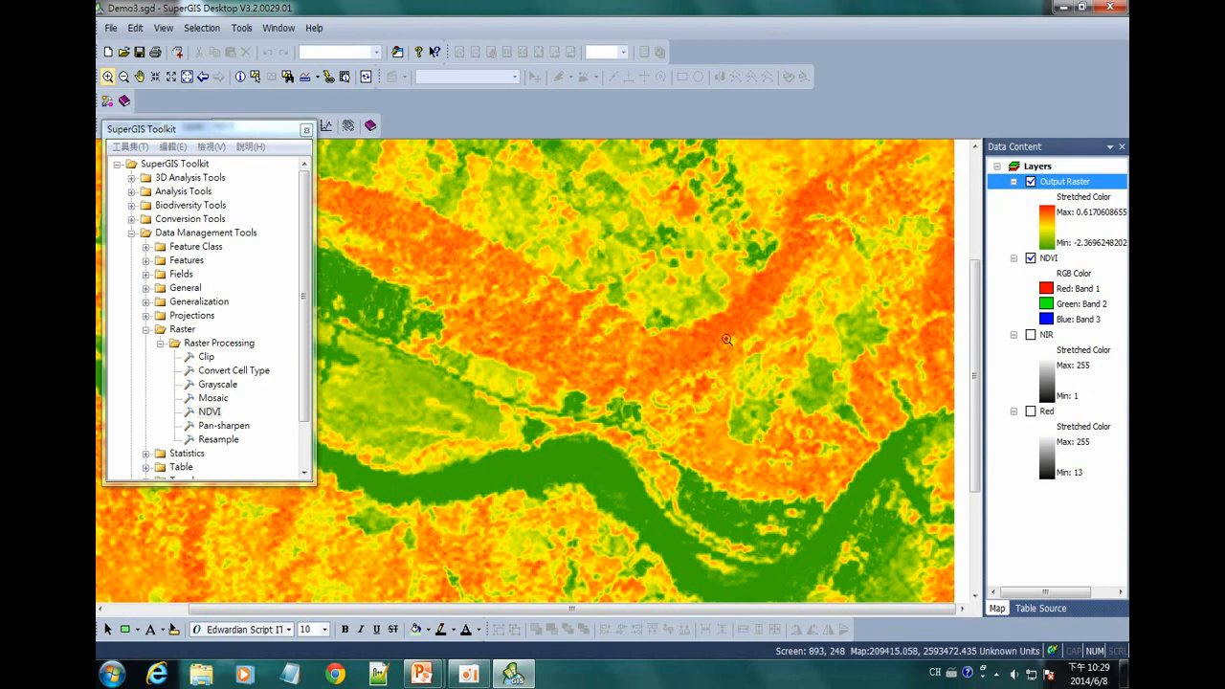
click(1030, 182)
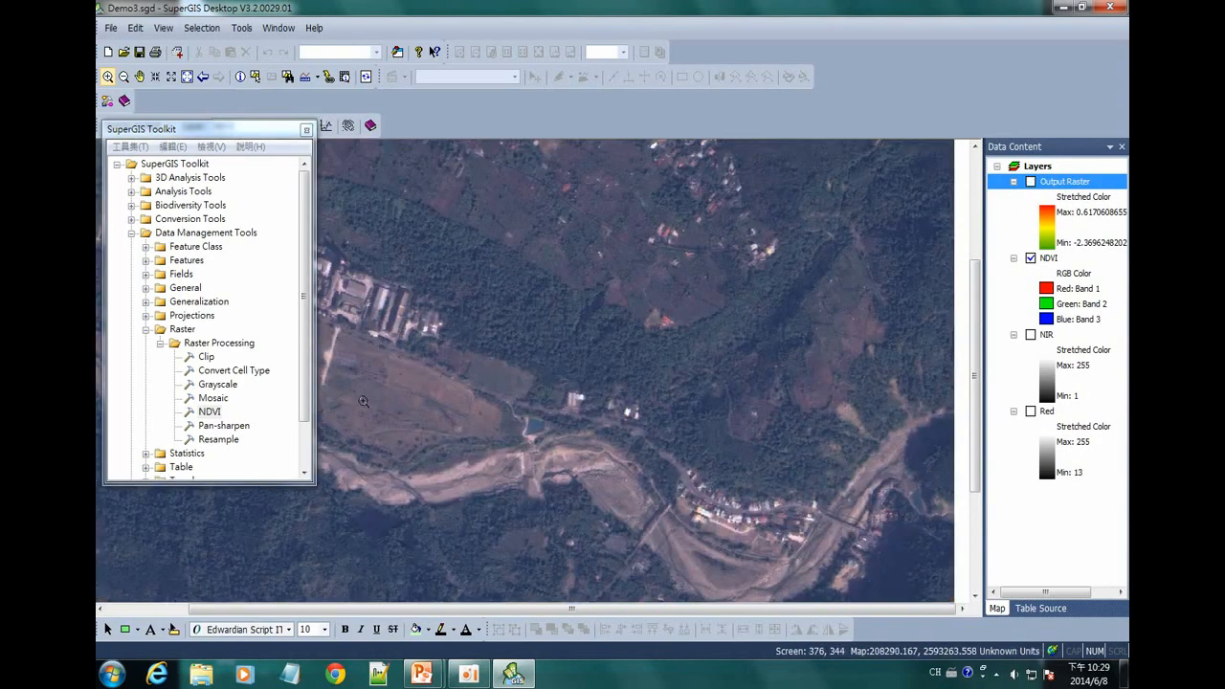
click(1031, 182)
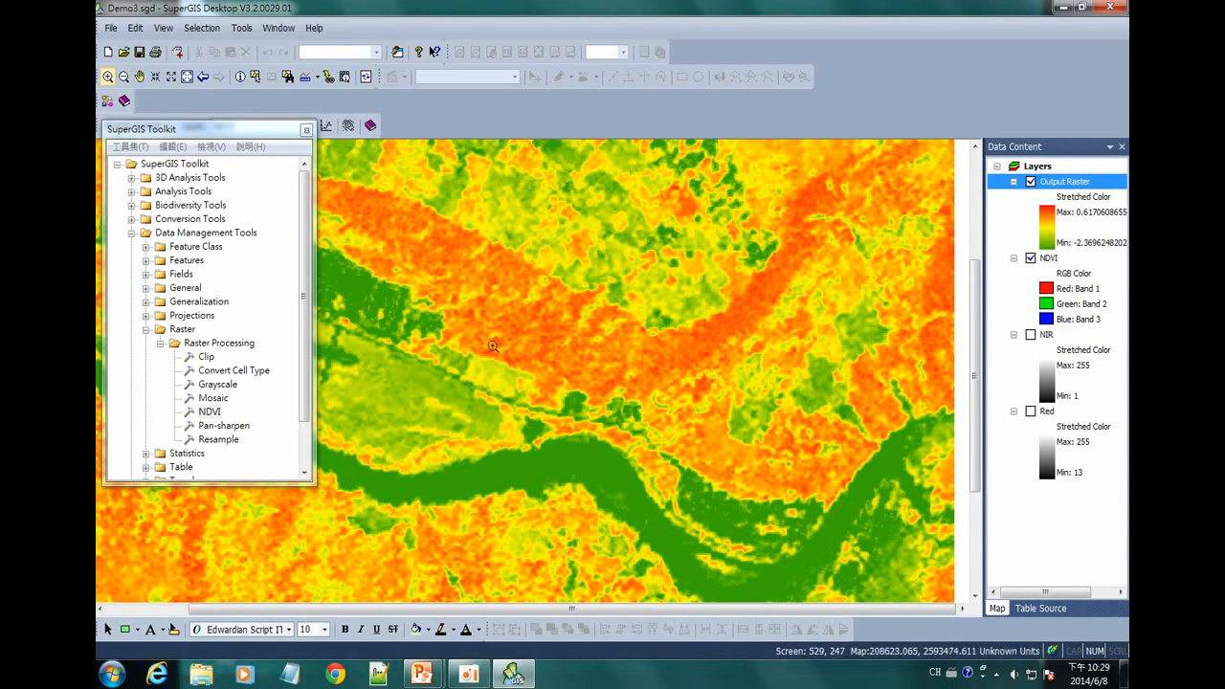
click(139, 76)
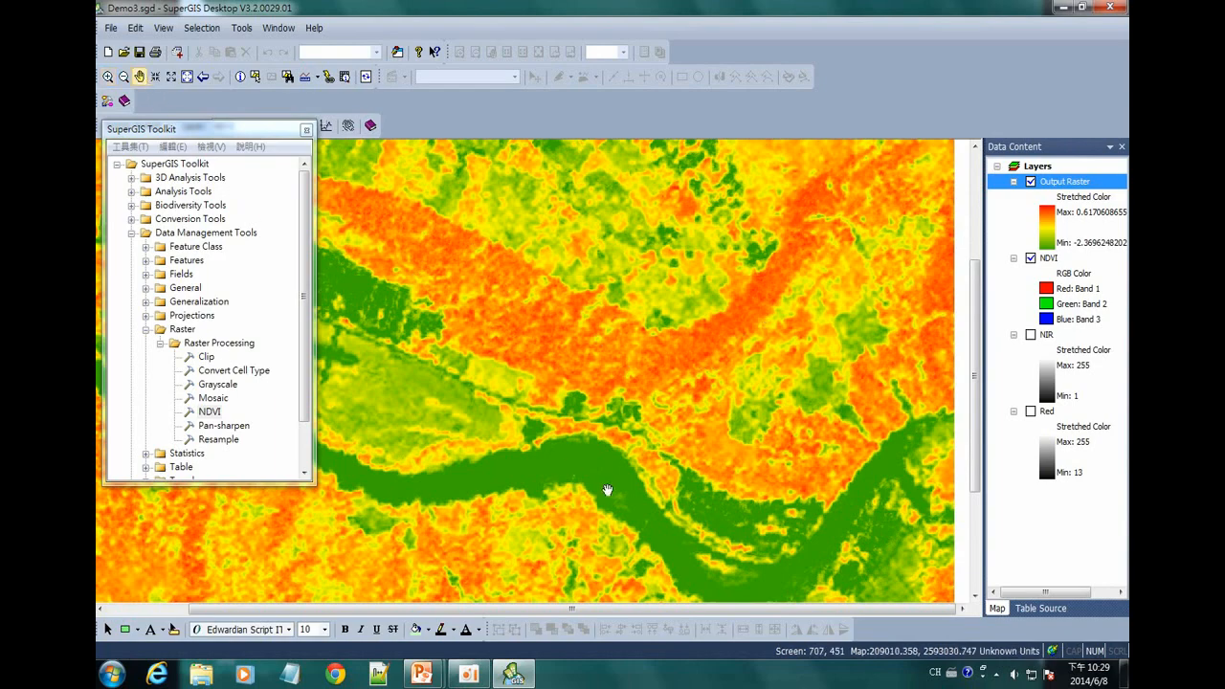
drag(603, 490, 773, 204)
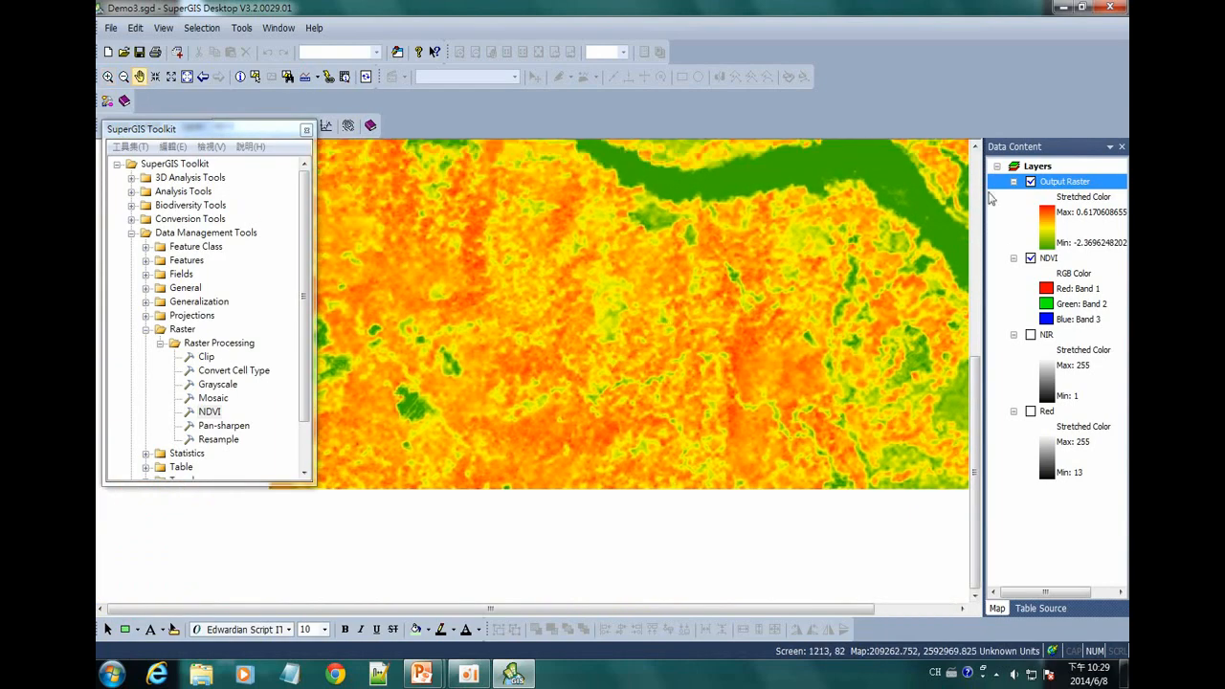
click(1029, 181)
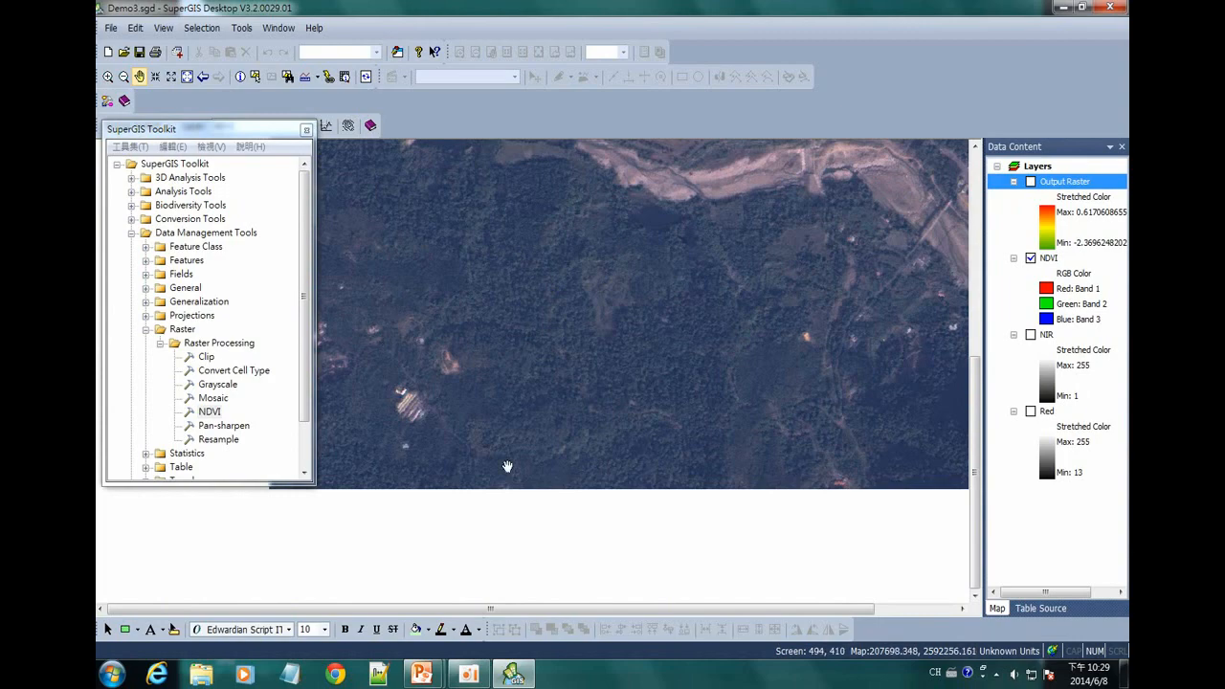
click(1031, 182)
Examine the fields and settlements north of the river, comparing Output Raster with the underlying NDVI image.
drag(766, 239, 760, 507)
drag(606, 361, 731, 515)
drag(694, 399, 568, 455)
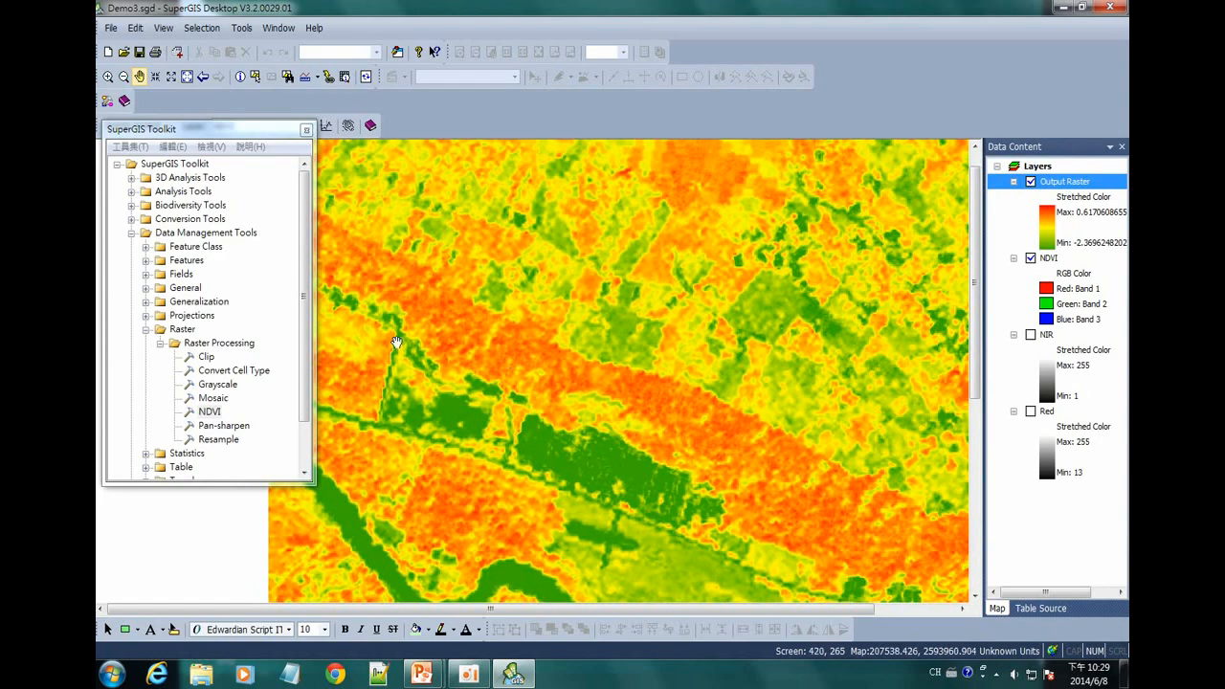
drag(722, 346, 698, 443)
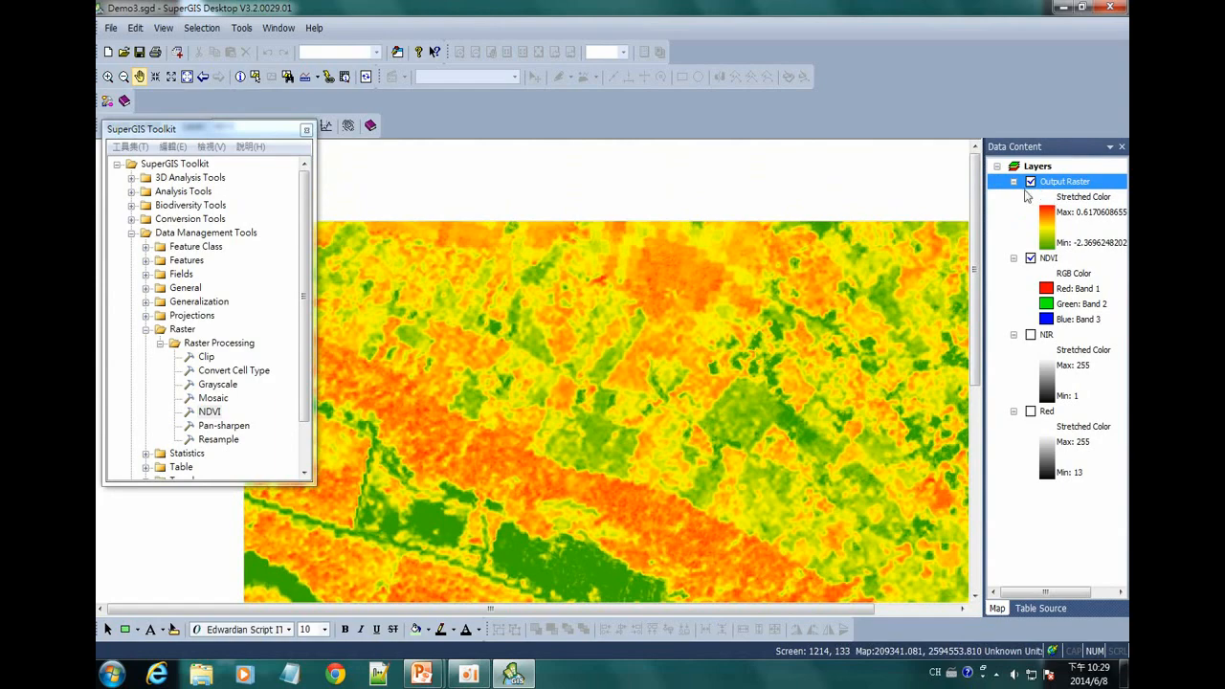
drag(834, 320, 724, 342)
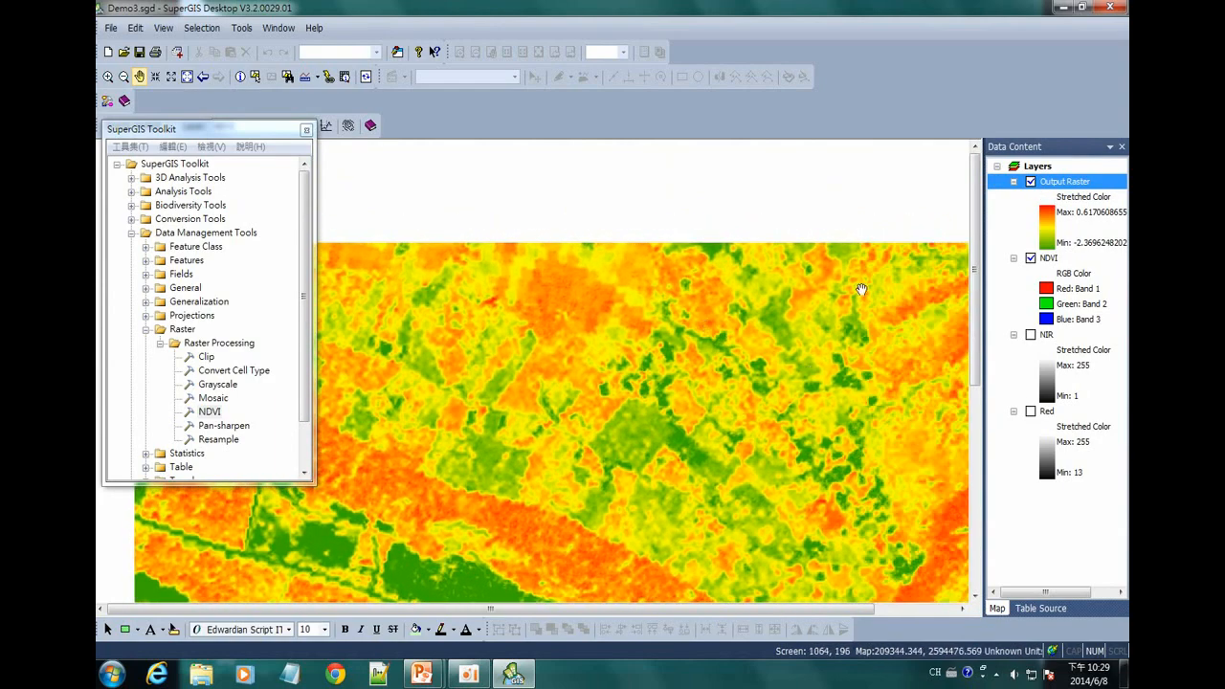
click(1031, 182)
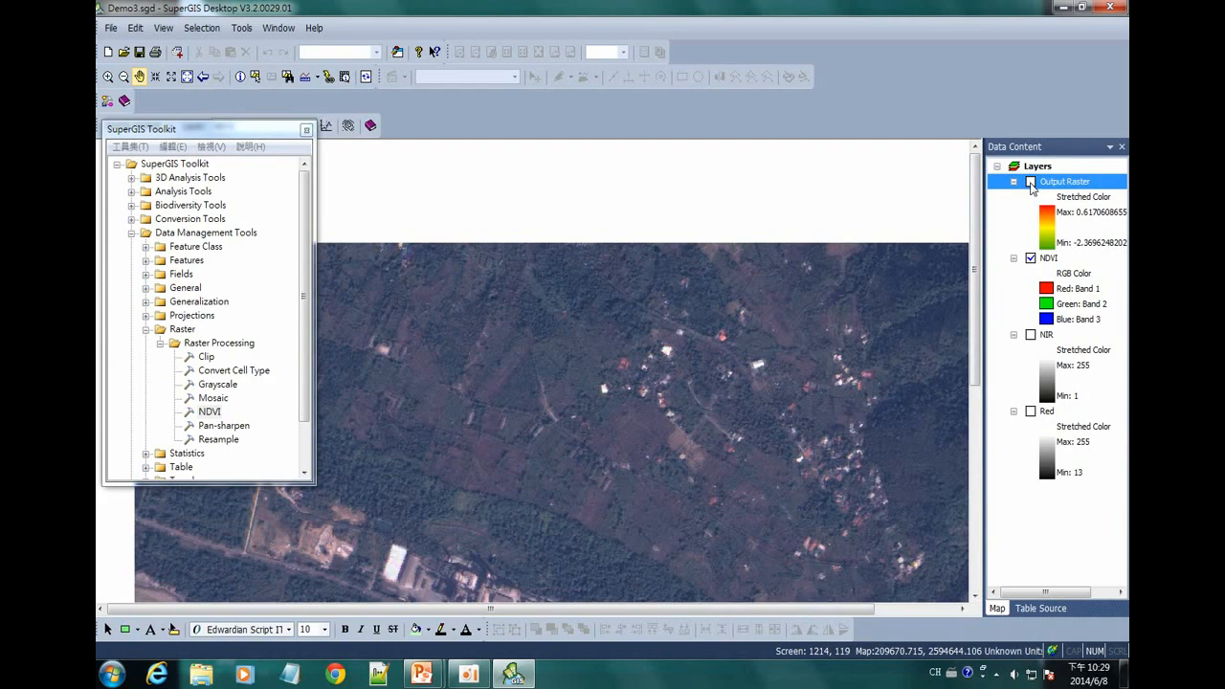
click(1031, 182)
drag(655, 444, 641, 396)
scroll(639, 421, up, 1)
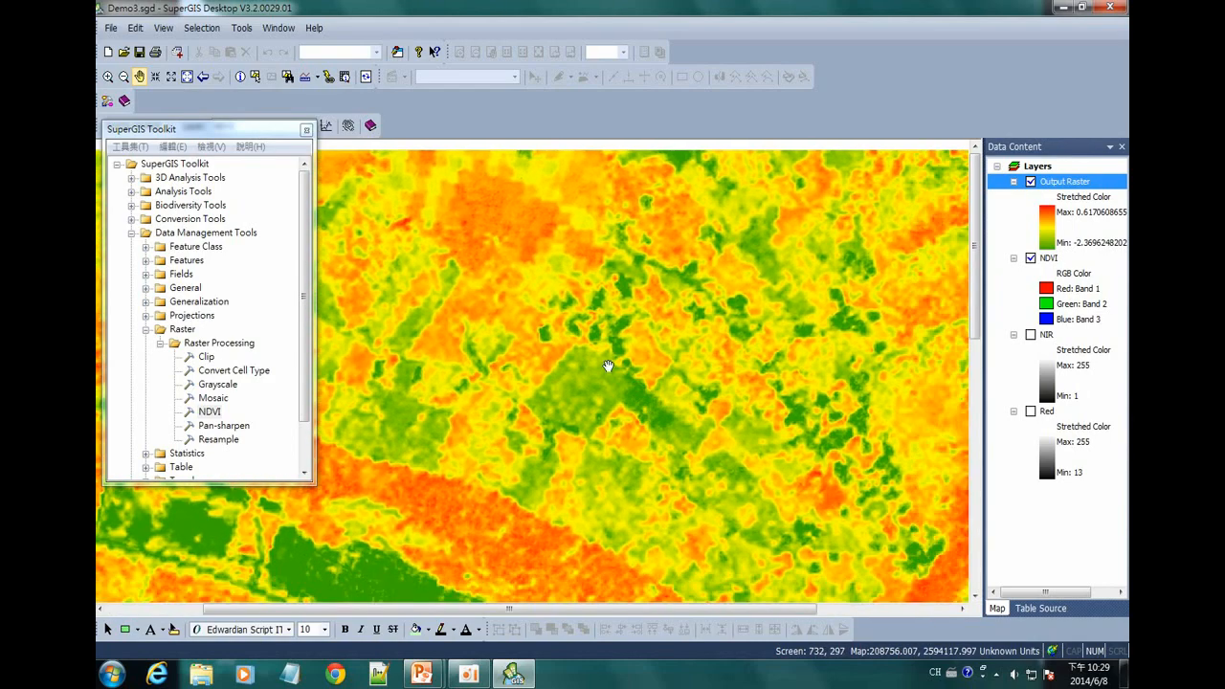
click(1031, 182)
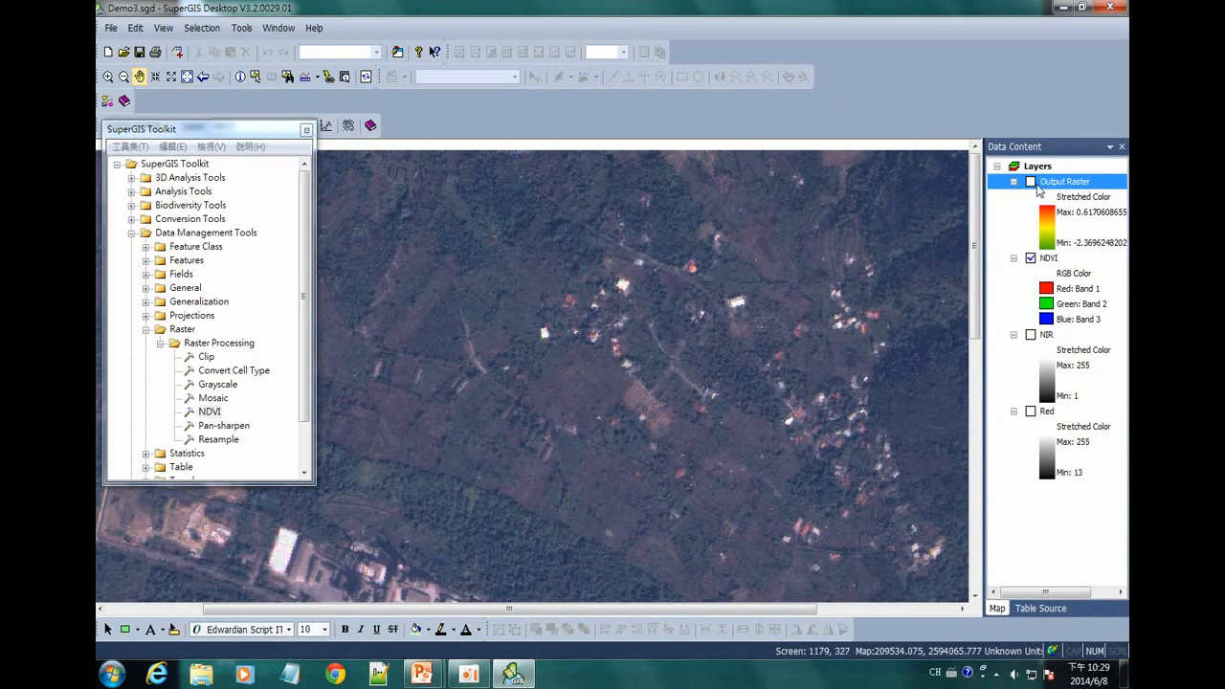
click(1031, 182)
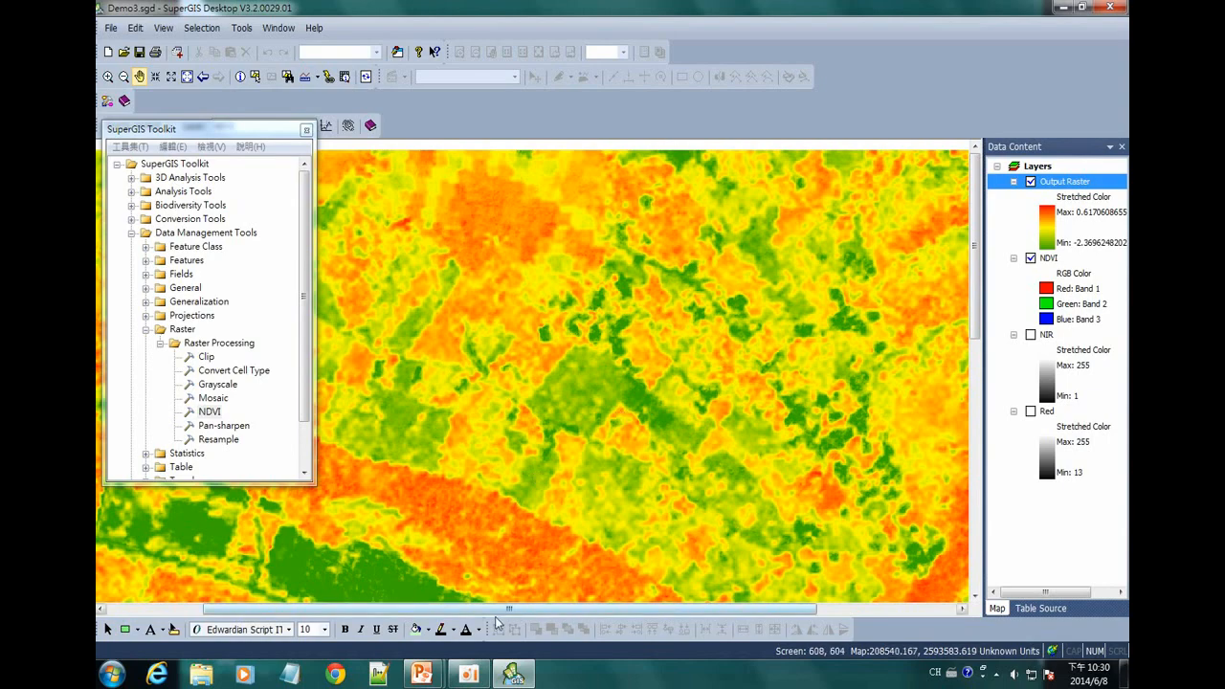
Switch to the PowerPoint slide show at the #07 NDVI slide.
mouse_move(426, 674)
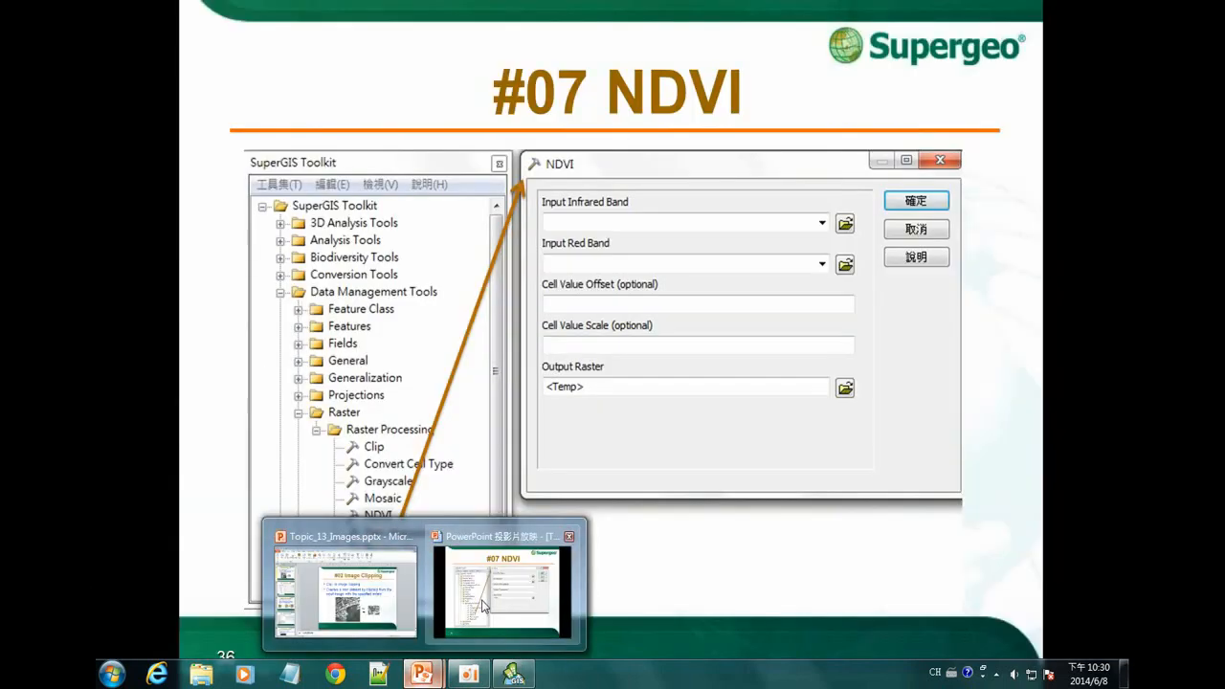
click(484, 605)
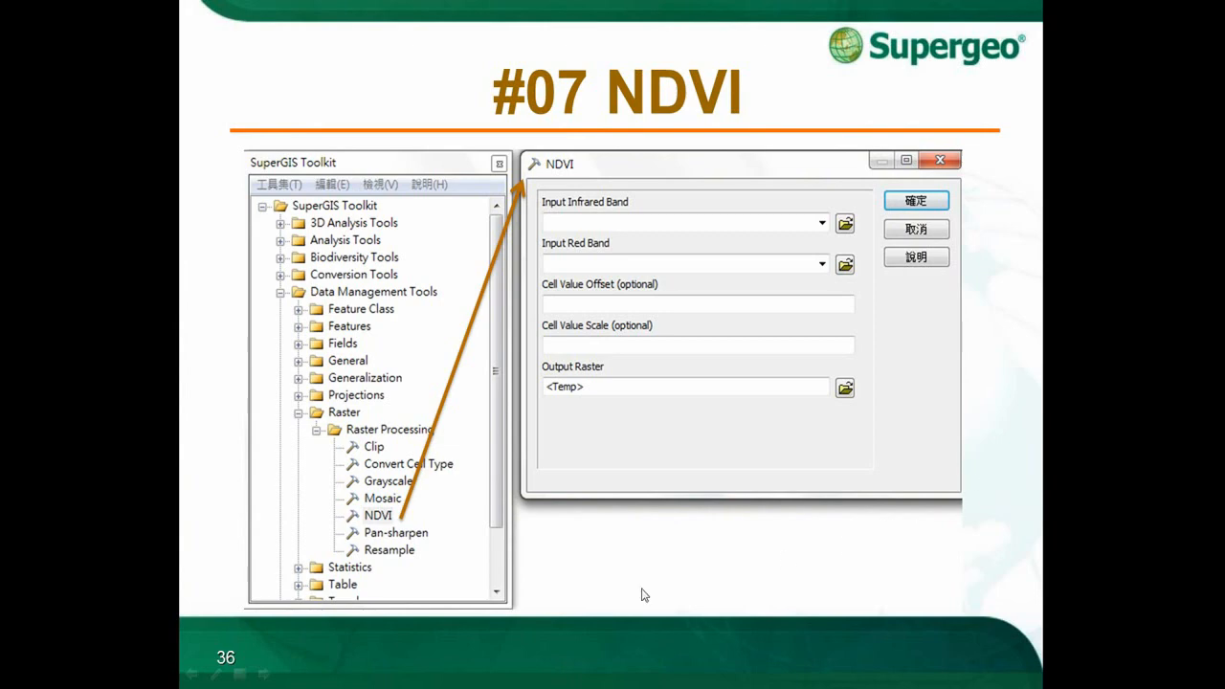